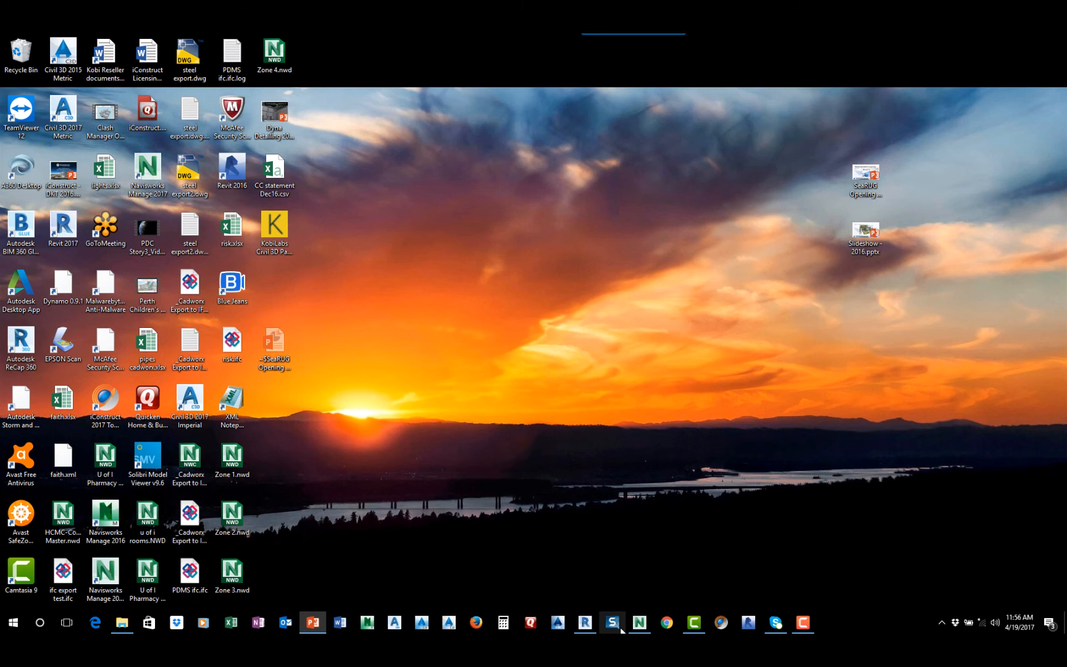
Switch to Navisworks Manage, narrow the Selection Tree and bring up the Clash Detective setup for Structural vs HVAC
left_click(640, 623)
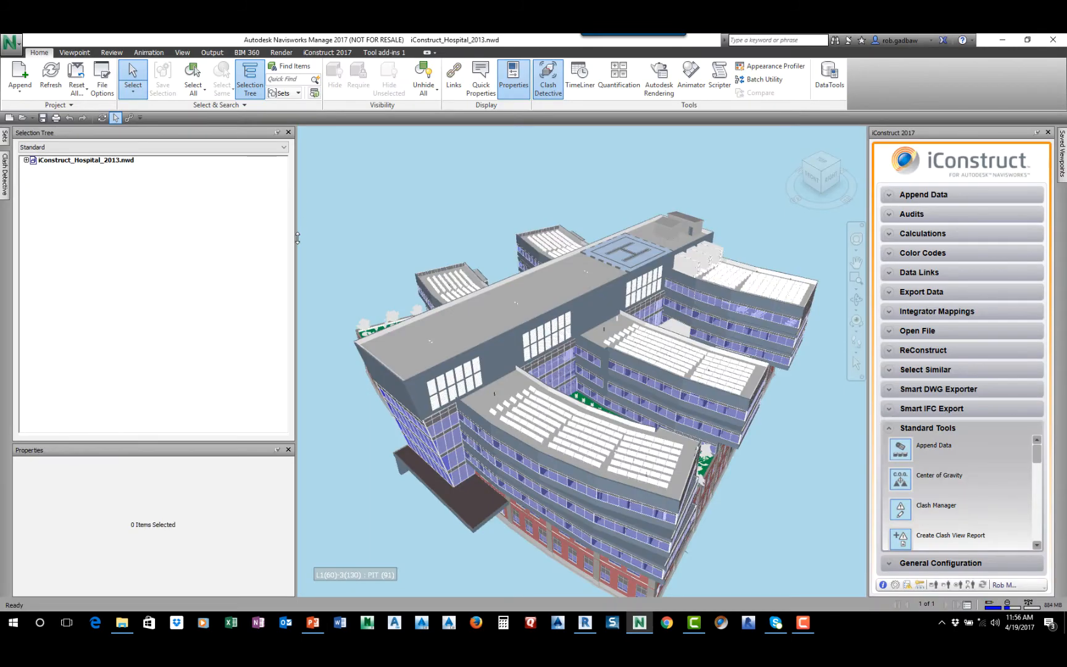
left_click_drag(295, 239, 257, 242)
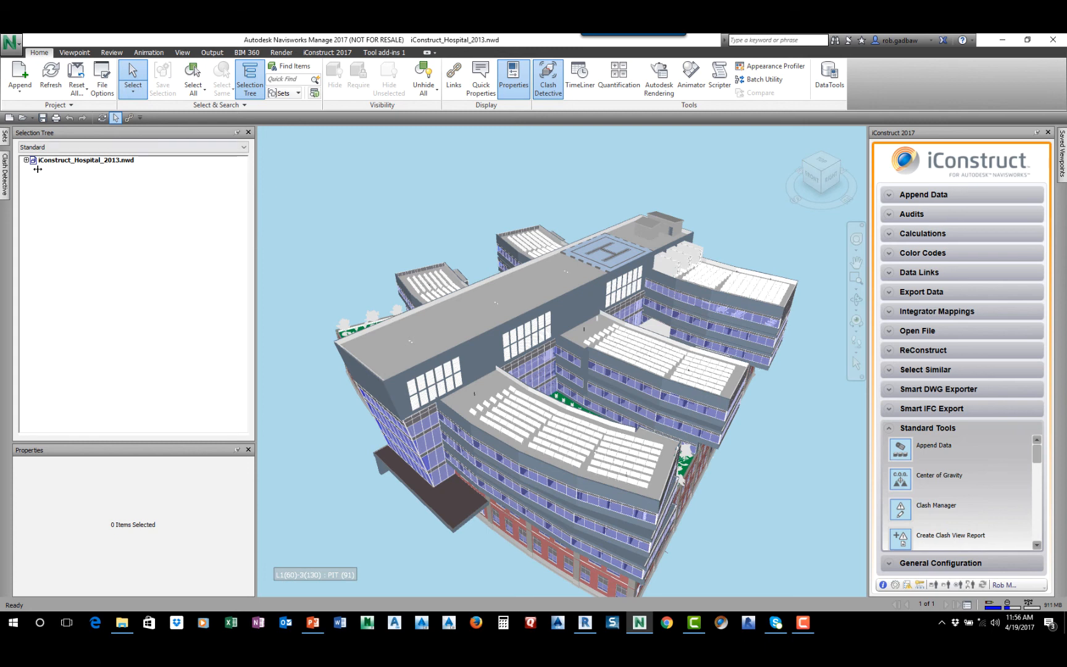
mouse_move(7, 184)
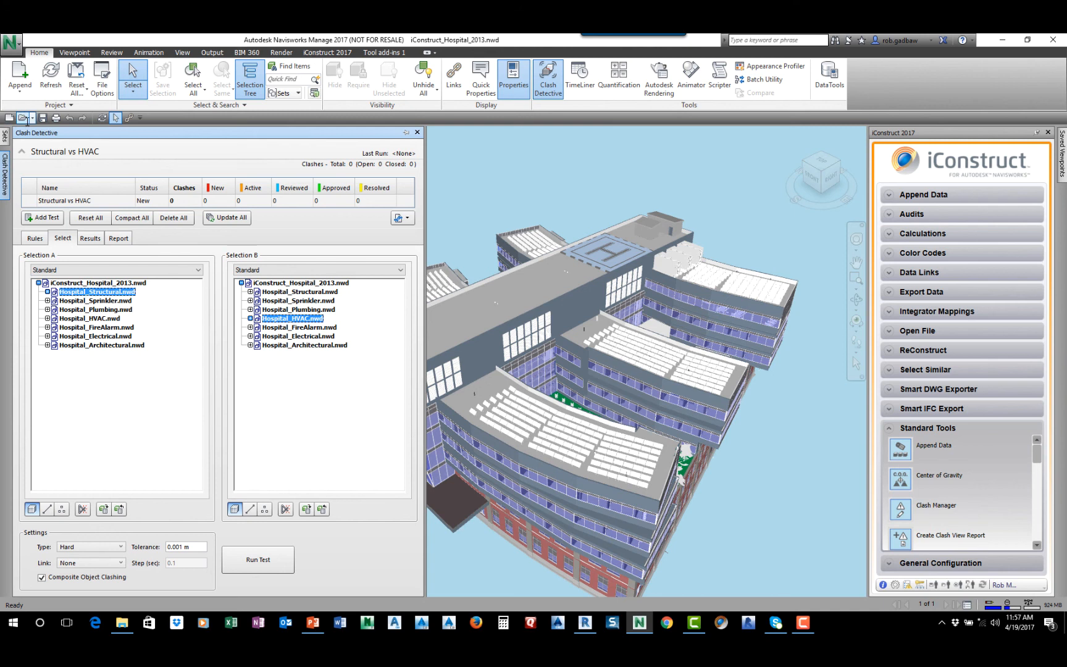
Open the model file iConstruct Hospital with Zones.nwd from the iConstruct_2013_Hospital_Demonstration folder
left_click(22, 117)
left_click(458, 374)
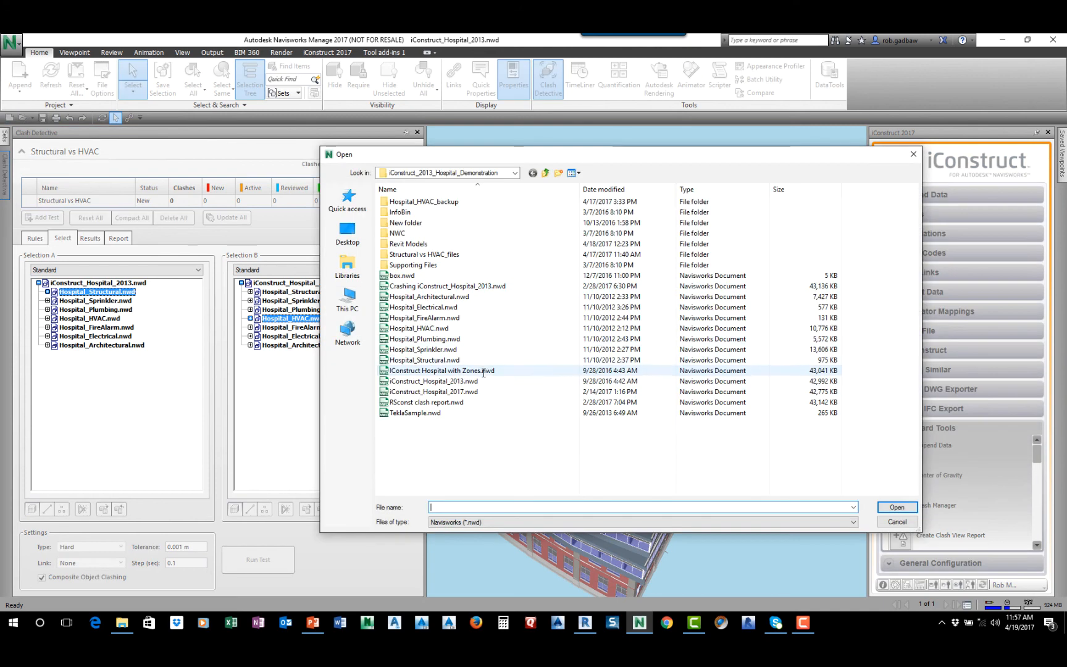
left_click(897, 507)
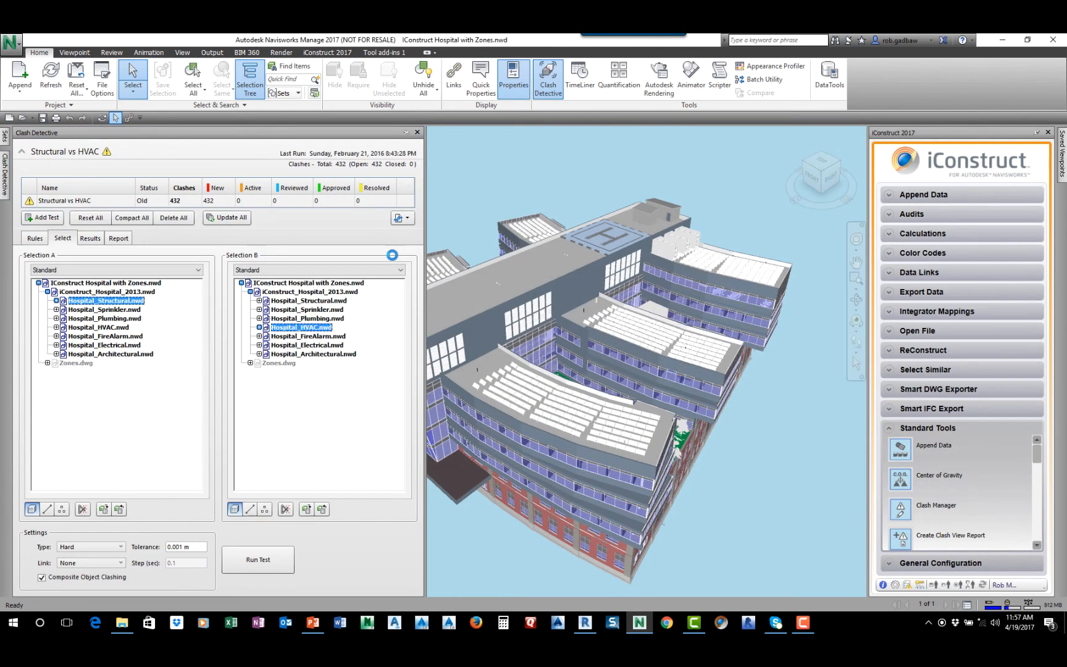
Open the hospital model iConstruct_Hospital_2013.nwd in place of the version with zones
left_click(24, 118)
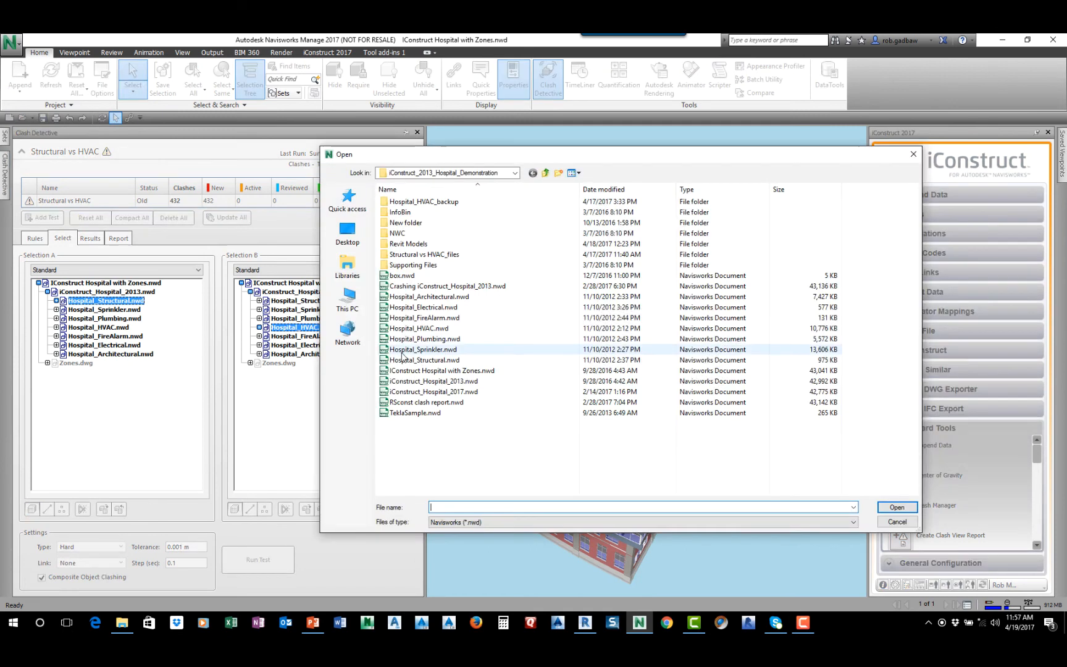
left_click(432, 381)
left_click(888, 506)
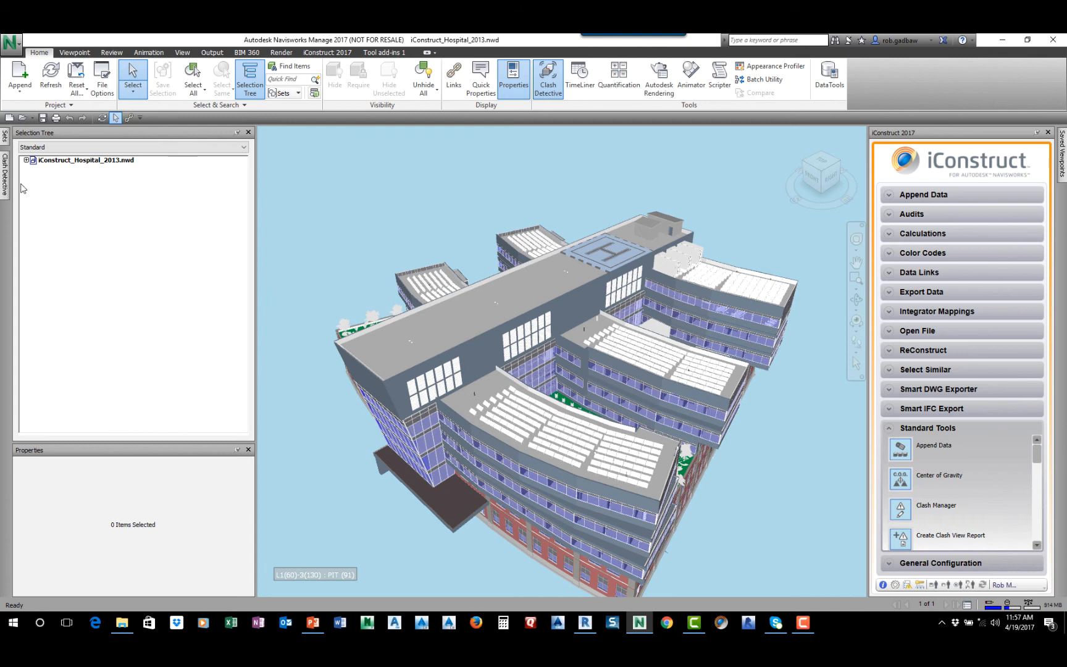
Run the Structural vs HVAC clash test, look over its ignore rules and return to the whole hospital model
mouse_move(5, 174)
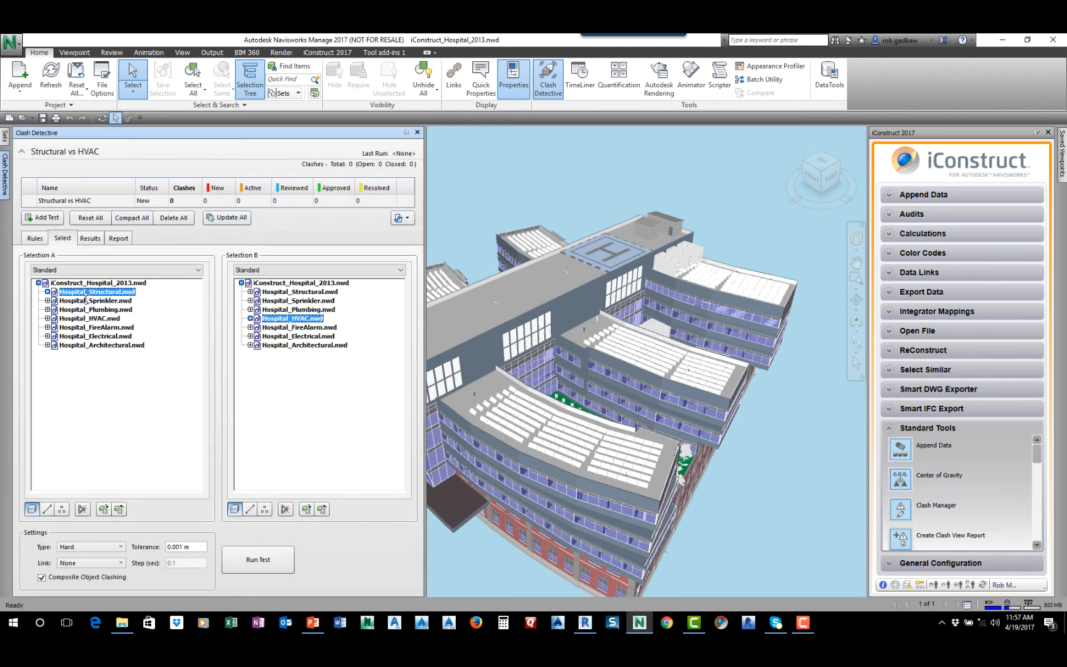
left_click(269, 562)
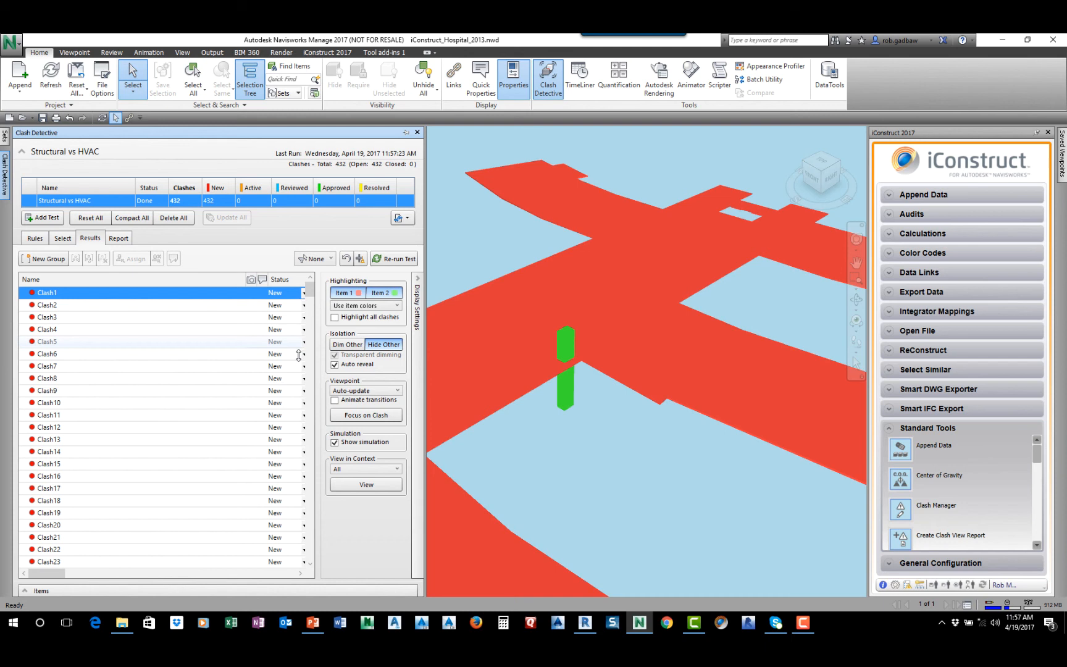
left_click(35, 237)
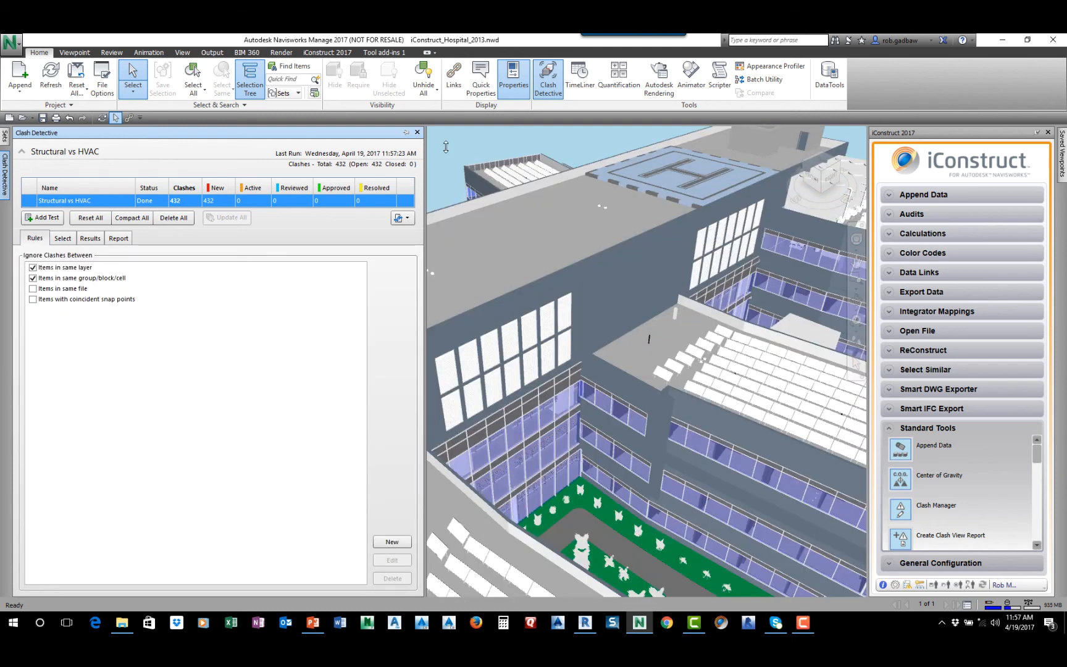
scroll(475, 249, "down", 5)
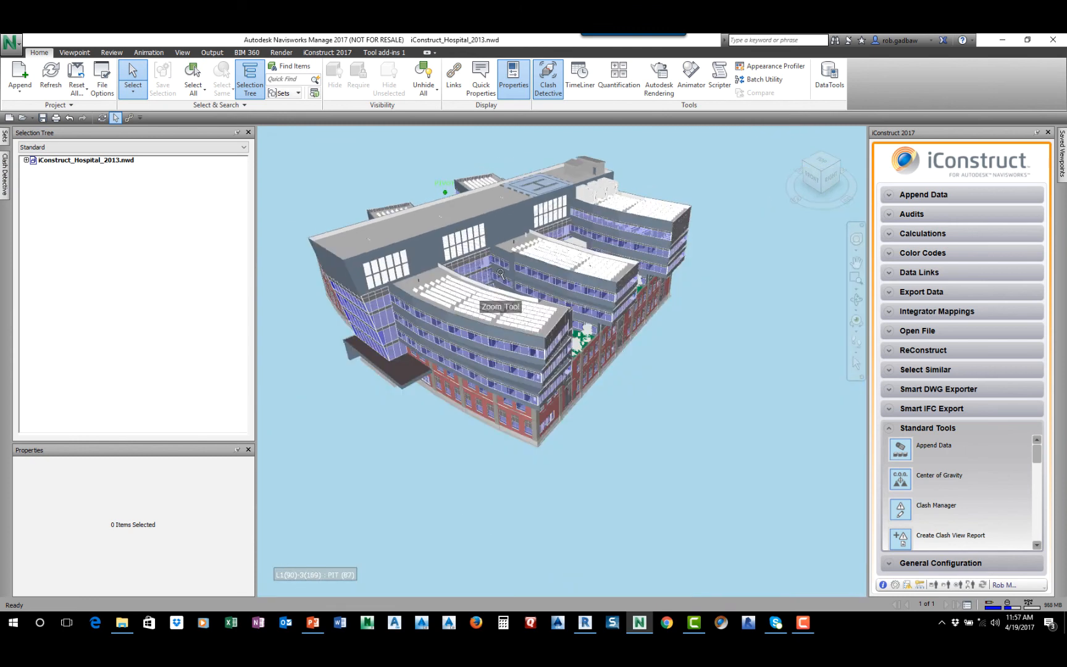
middle_click_drag(494, 266, 564, 352)
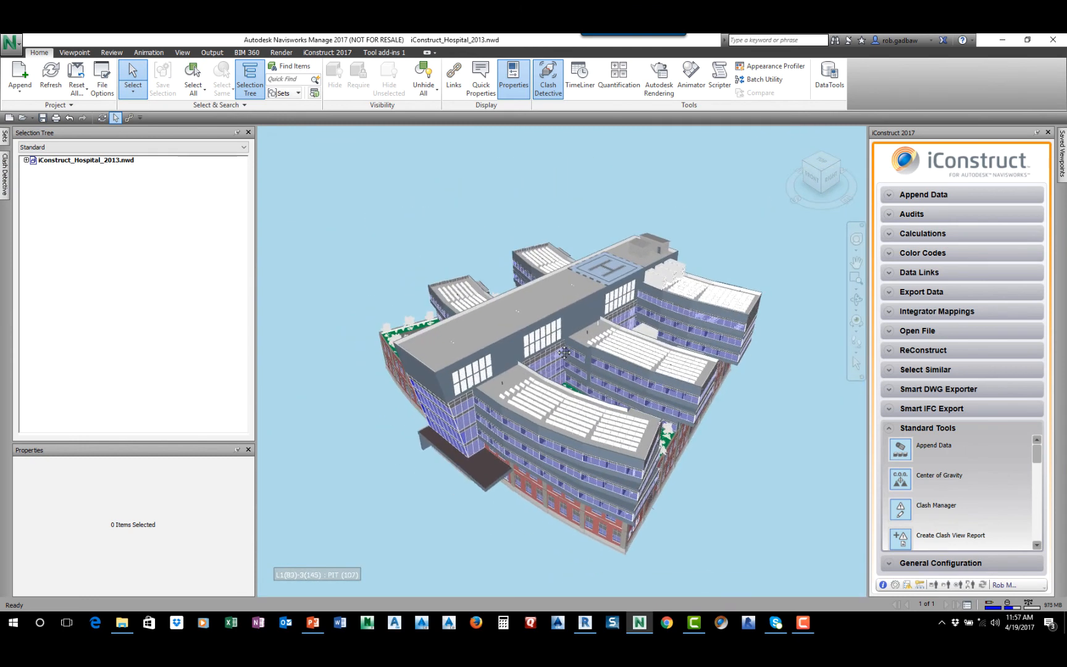
left_click(23, 118)
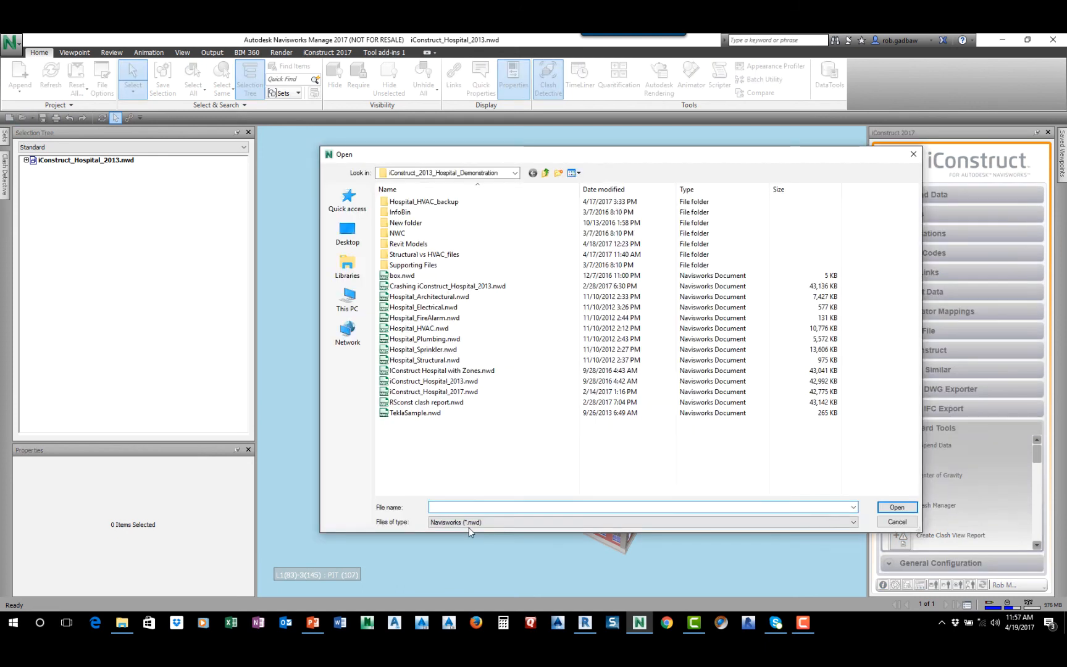
left_click(469, 526)
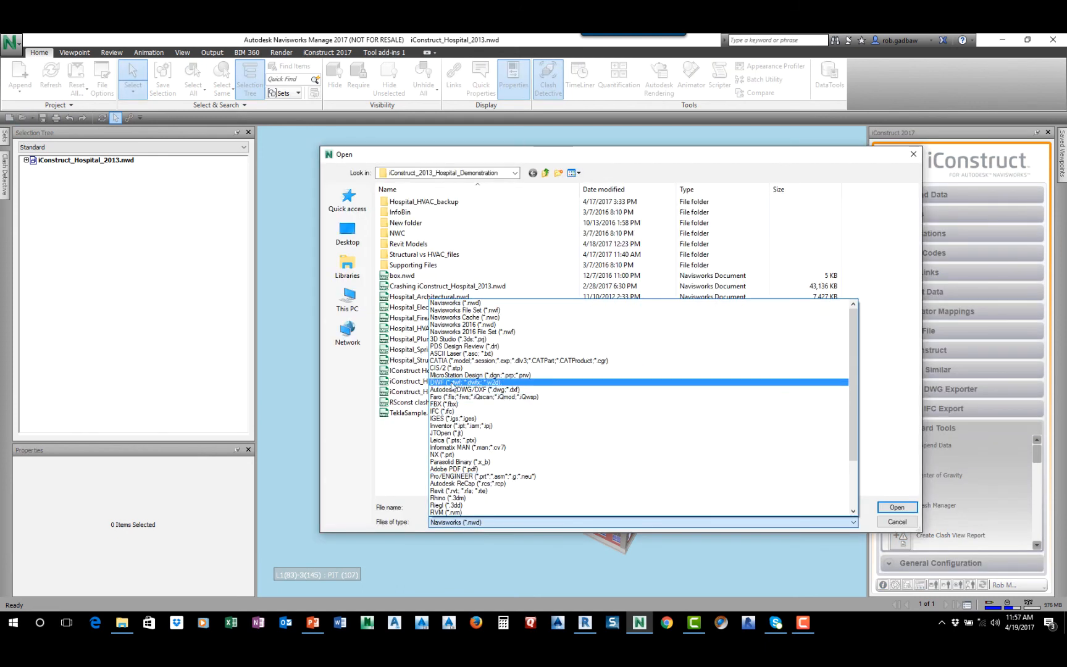
left_click(440, 389)
left_click(397, 275)
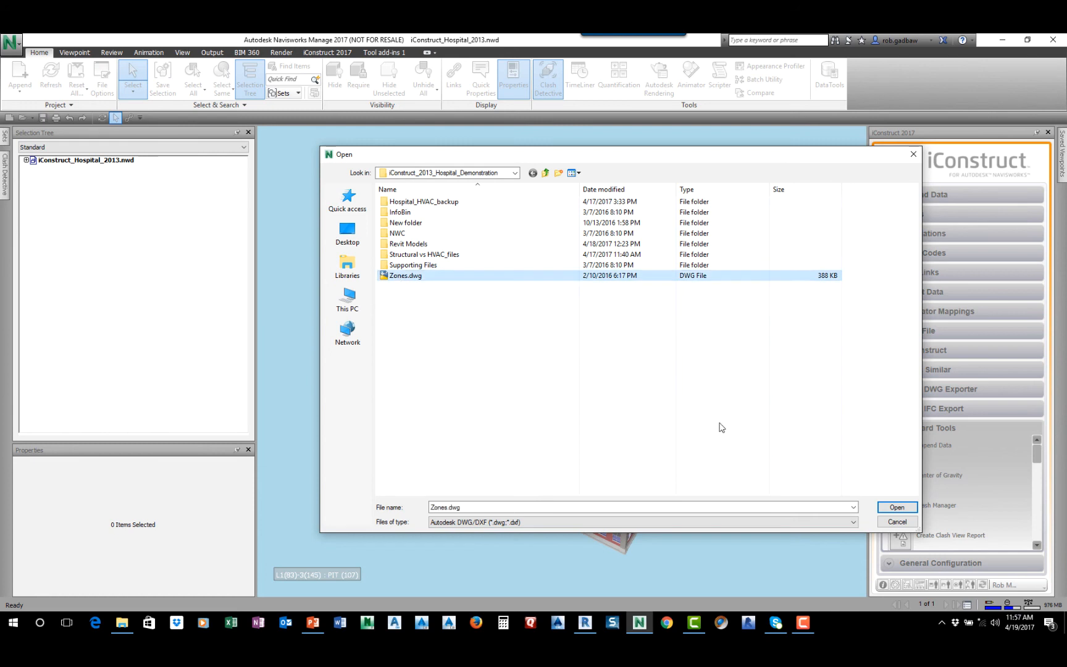
left_click(896, 507)
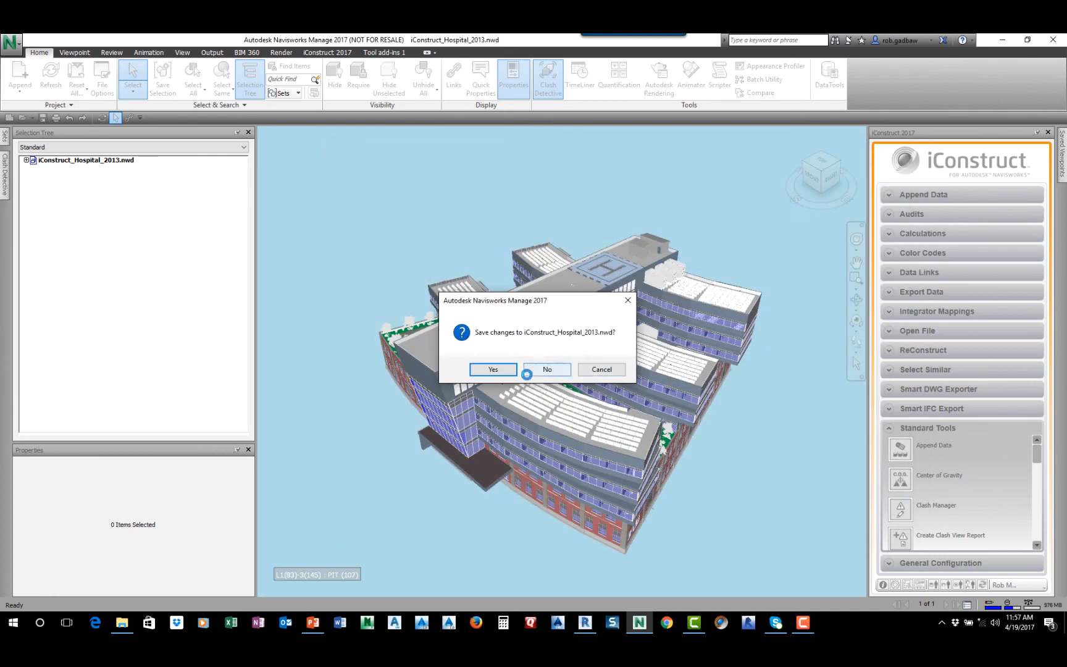
left_click(609, 369)
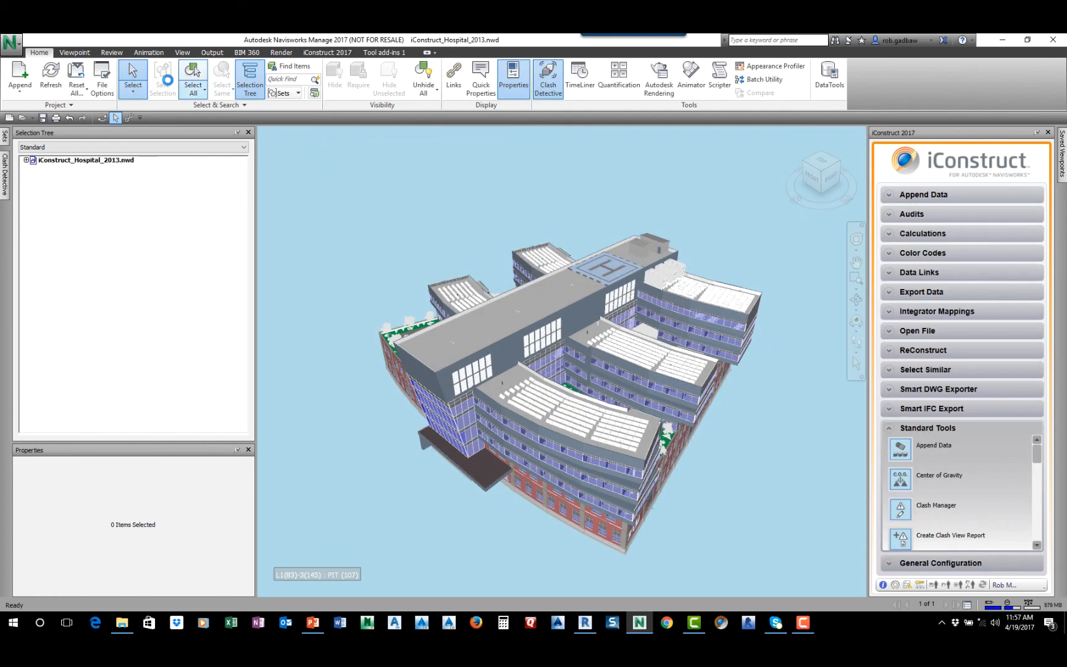
Append the drawing Zones.dwg to the hospital model
left_click(19, 73)
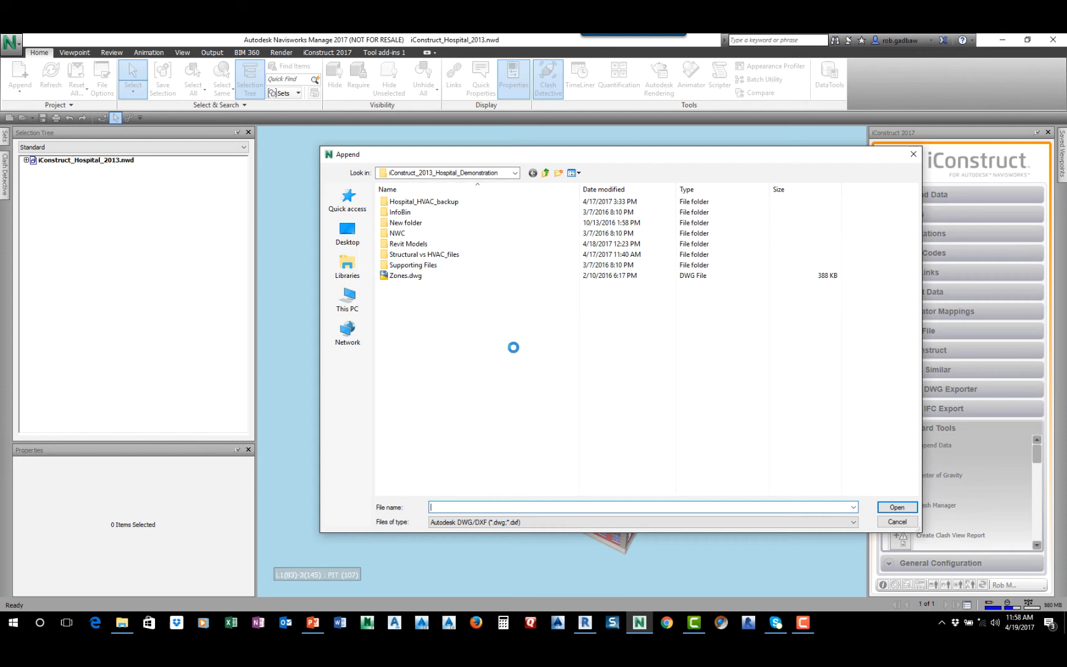
left_click(403, 275)
left_click(899, 507)
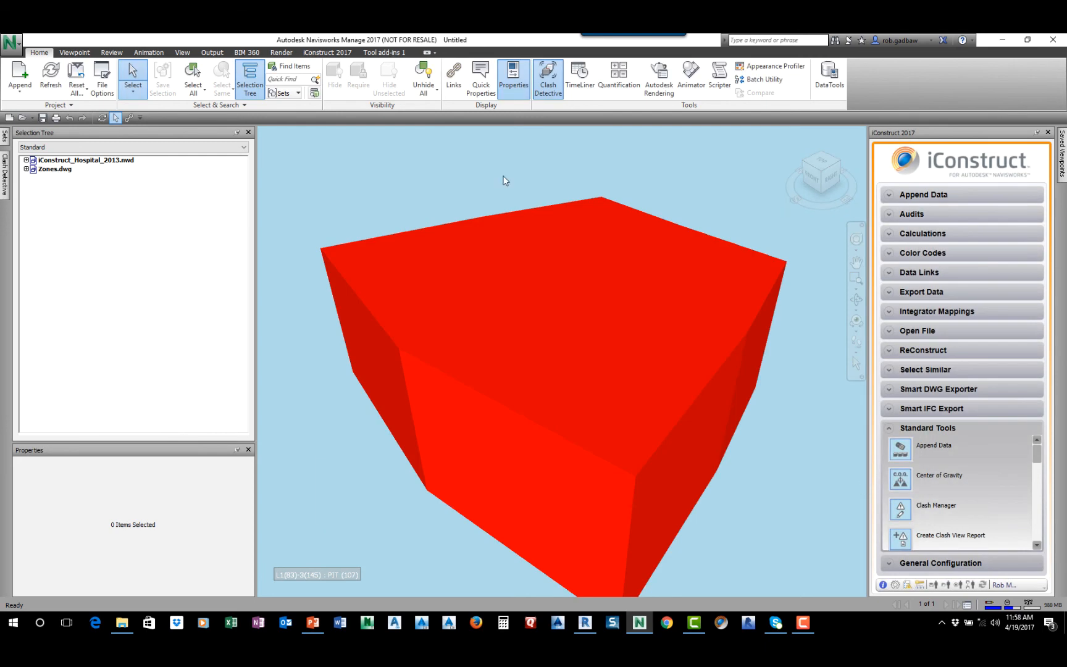
Select individual zone solids one at a time to check which part of the building each covers
left_click(395, 279)
left_click(677, 294)
left_click(442, 325)
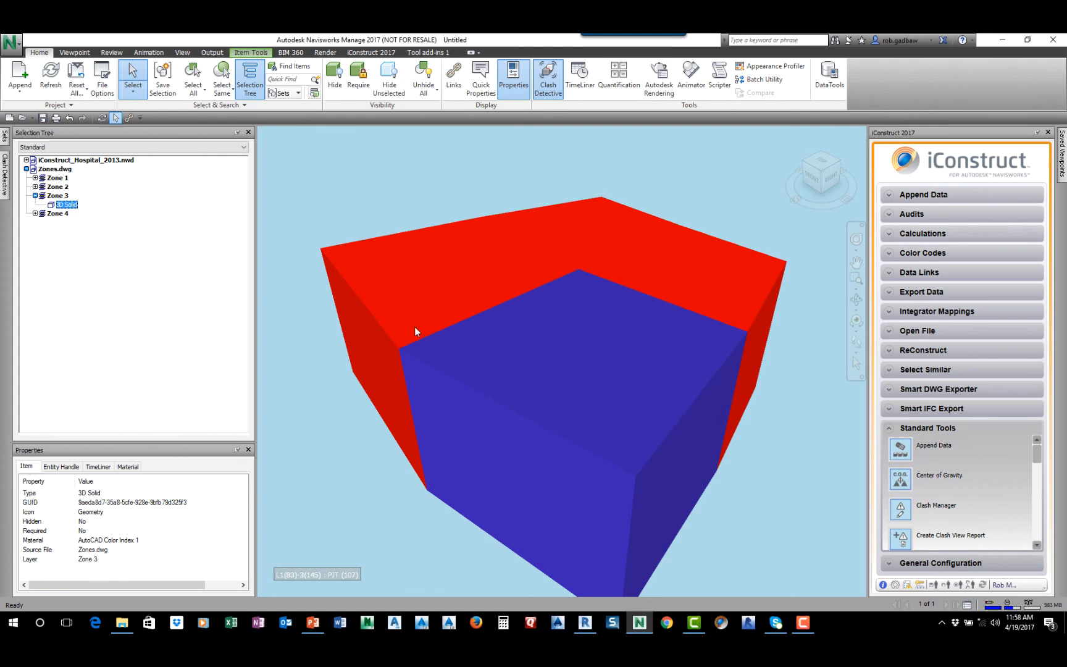
Select the solids of Zones 1 to 4 together and save them as a selection set named Zones
left_click(378, 344)
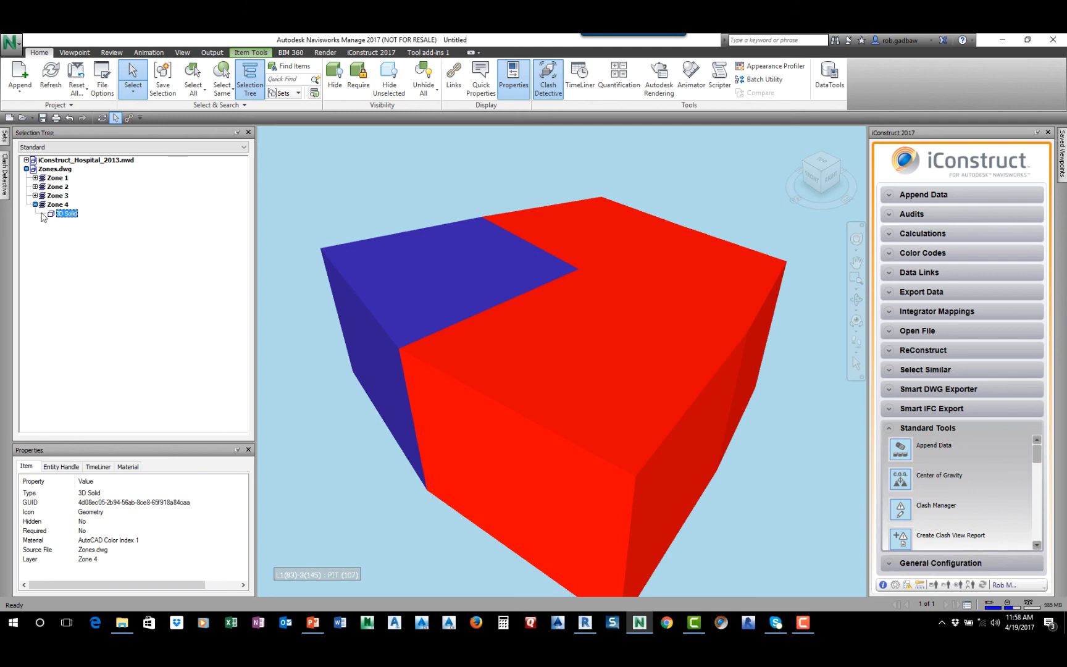
left_click(559, 358, "ctrl")
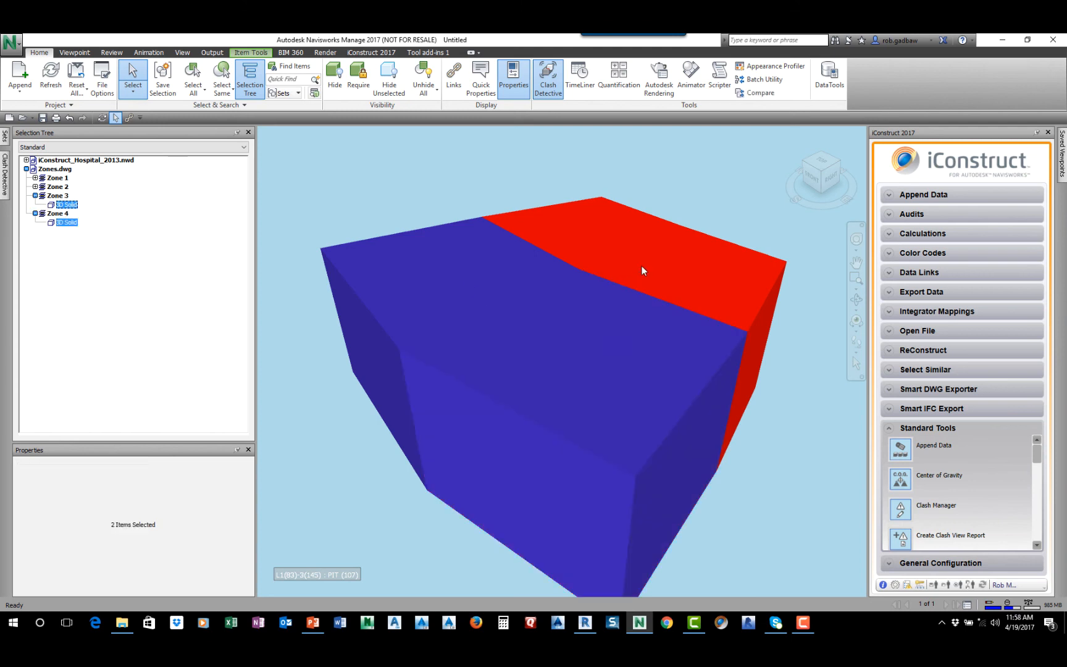
left_click(661, 278, "ctrl")
left_click(587, 229, "ctrl")
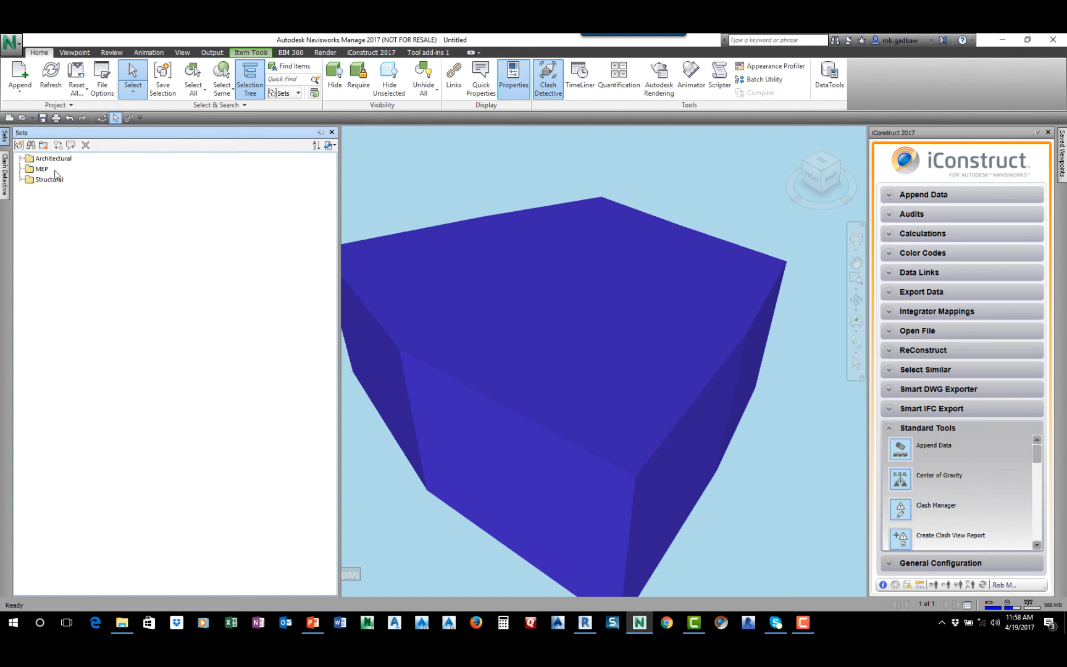
left_click(20, 145)
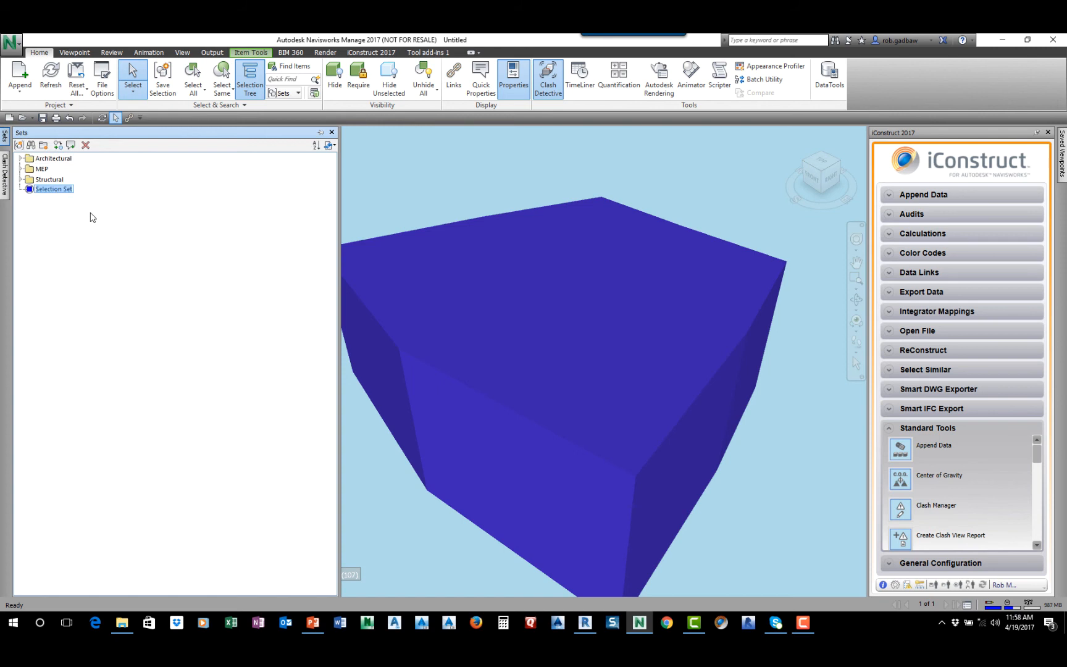
type("Zones")
Select the four solids through the saved Zones set and hide them in the model
left_click(55, 178)
left_click(46, 189)
left_click(334, 80)
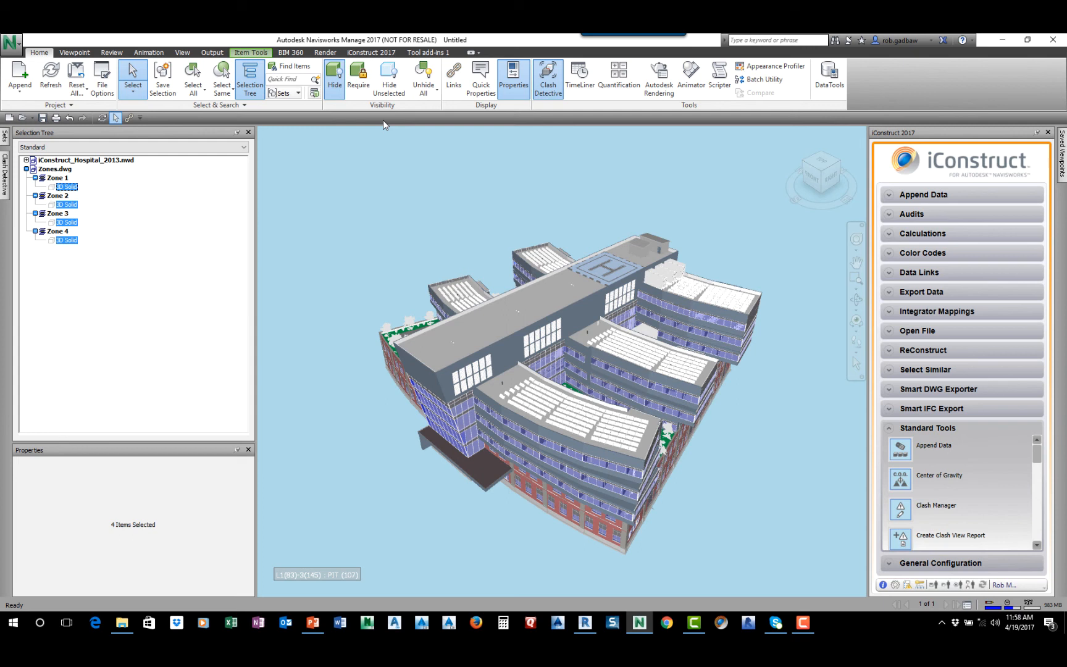
Open the iConstruct Clash Manager and load the Structural vs HVAC clash test
left_click(899, 512)
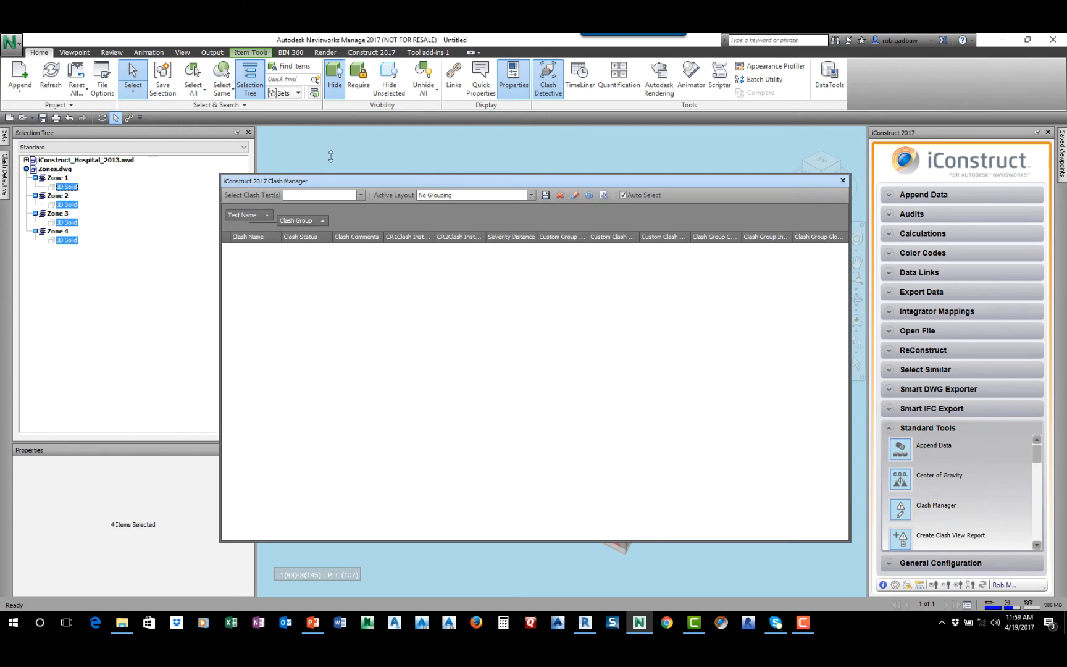
left_click(360, 194)
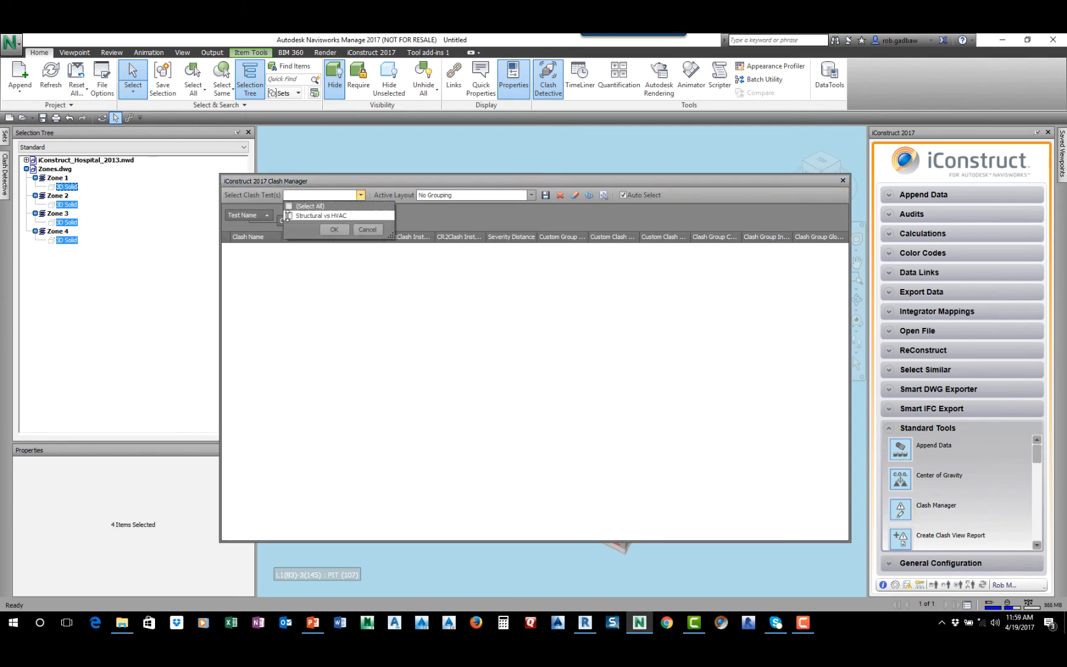
left_click(288, 215)
left_click(334, 229)
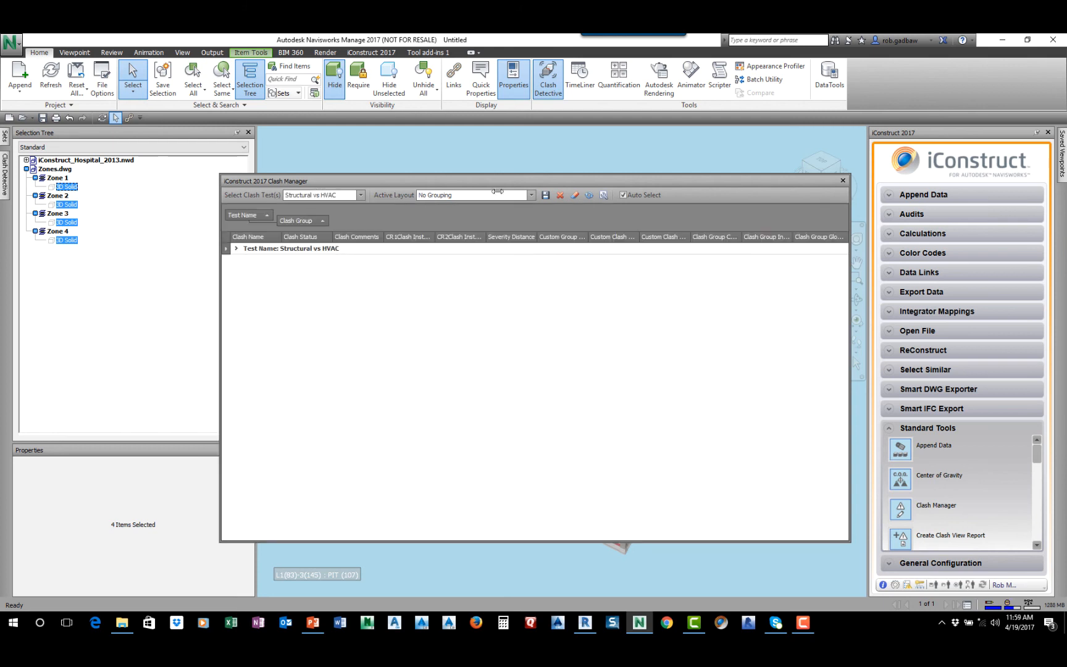
Check the advanced Clash Manager options for proximity tolerance and zone grouping, discard the dialog and close Clash Manager
left_click(602, 196)
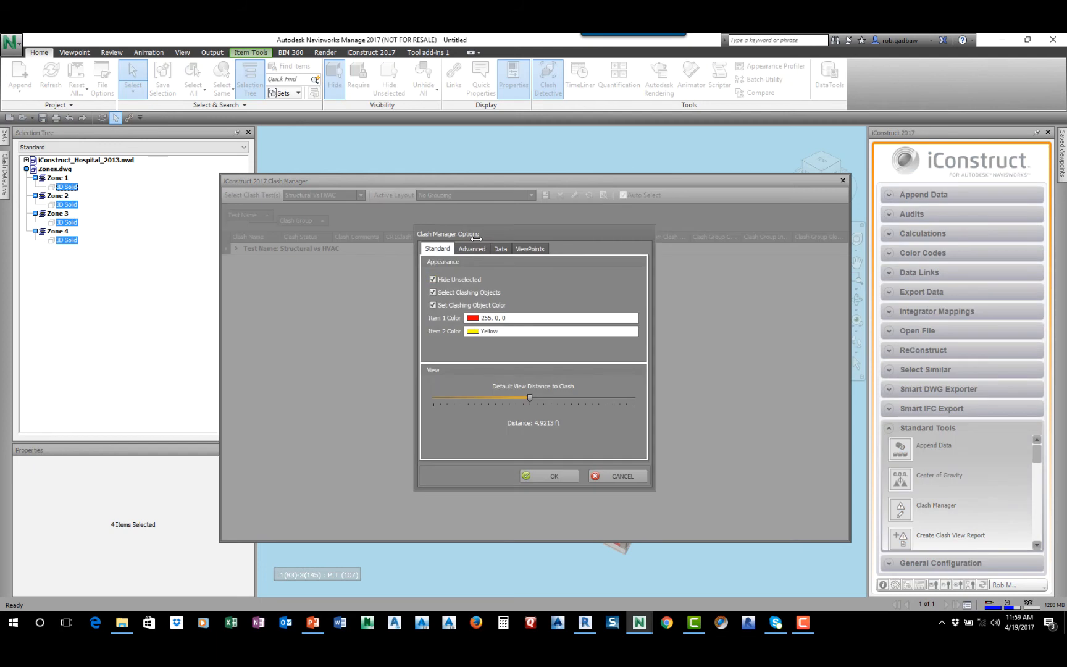
left_click_drag(478, 234, 457, 185)
left_click(448, 202)
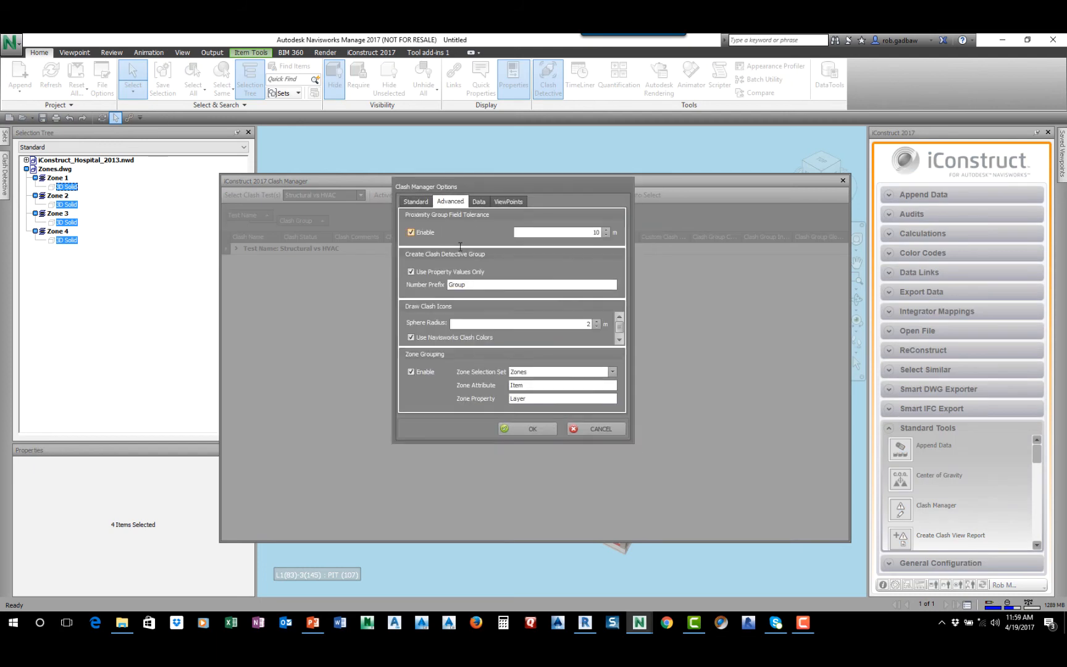
left_click(593, 428)
left_click(842, 181)
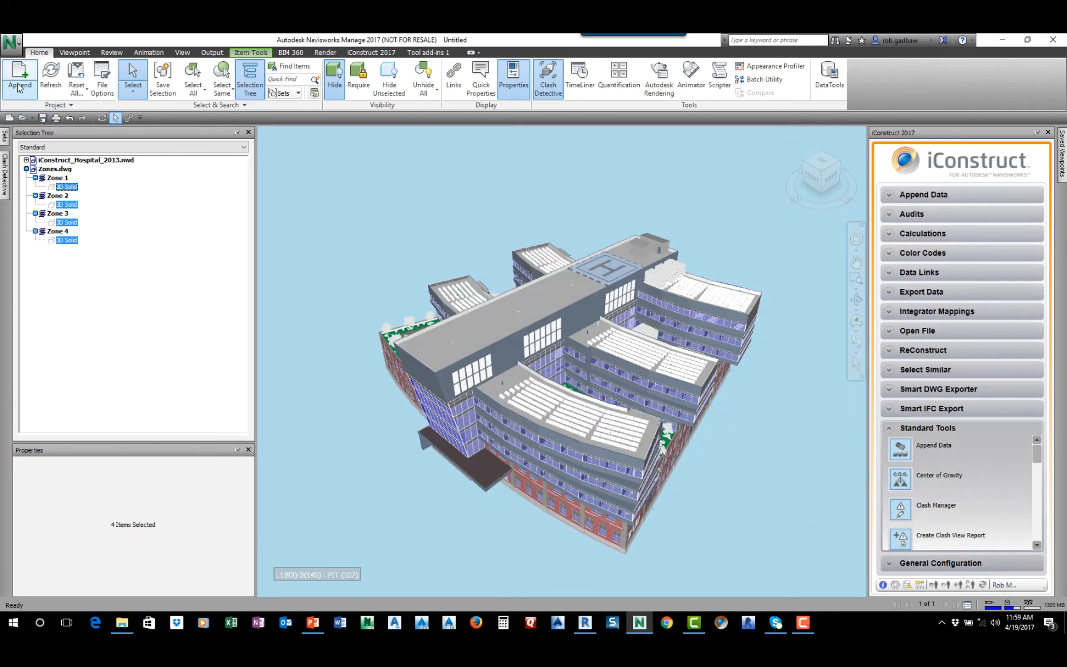
Change the interface's linear display units to Feet in the program options
left_click(10, 44)
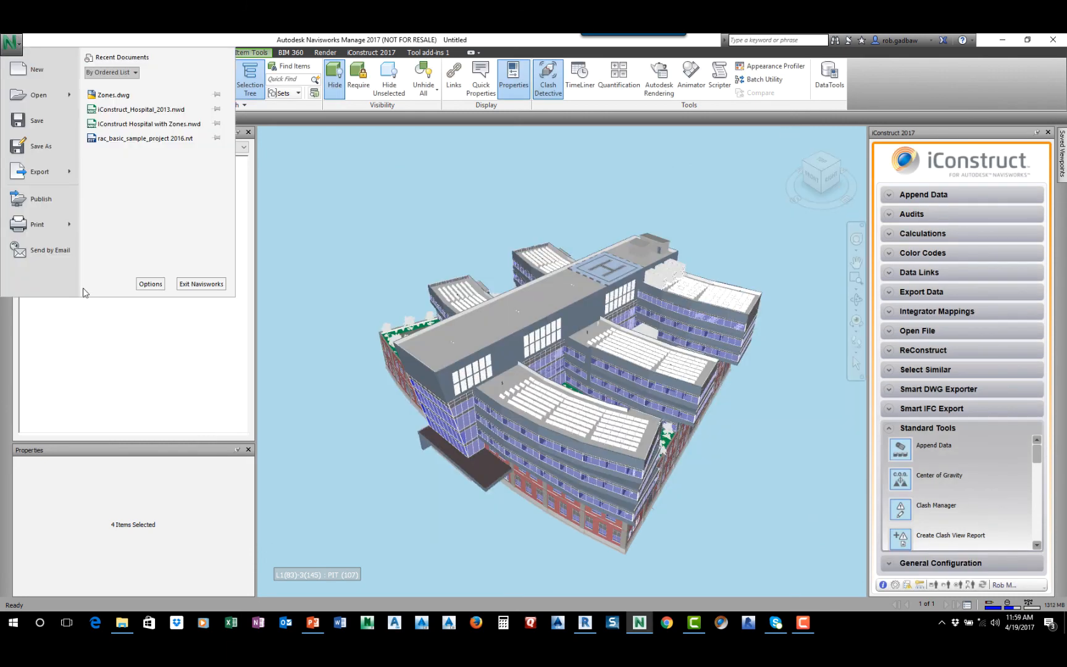
left_click(151, 284)
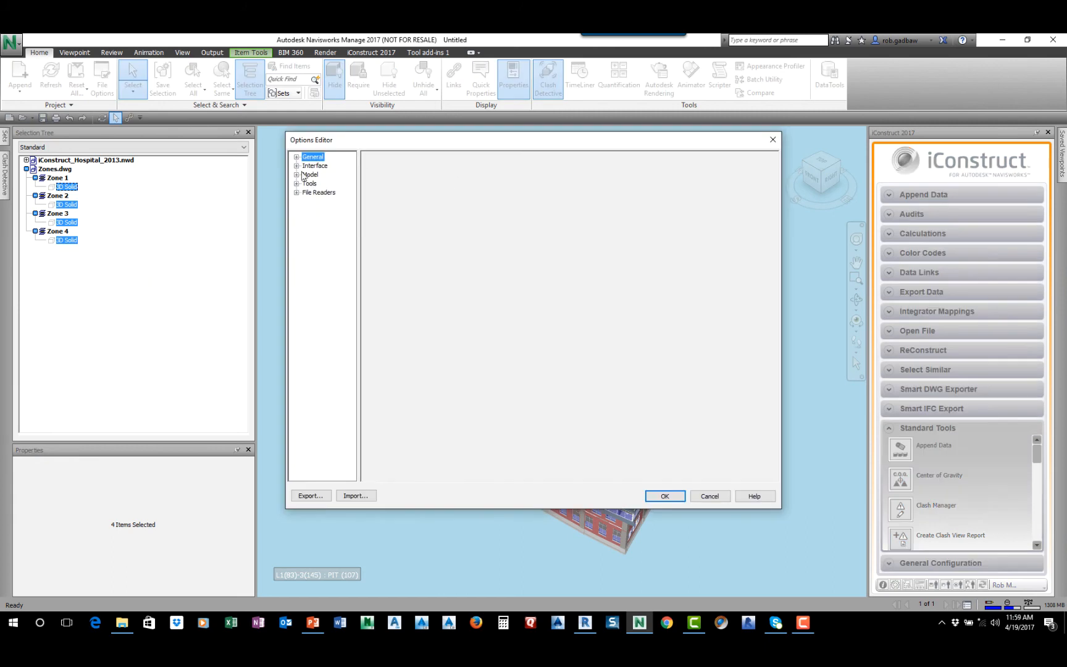
left_click(297, 165)
left_click(330, 175)
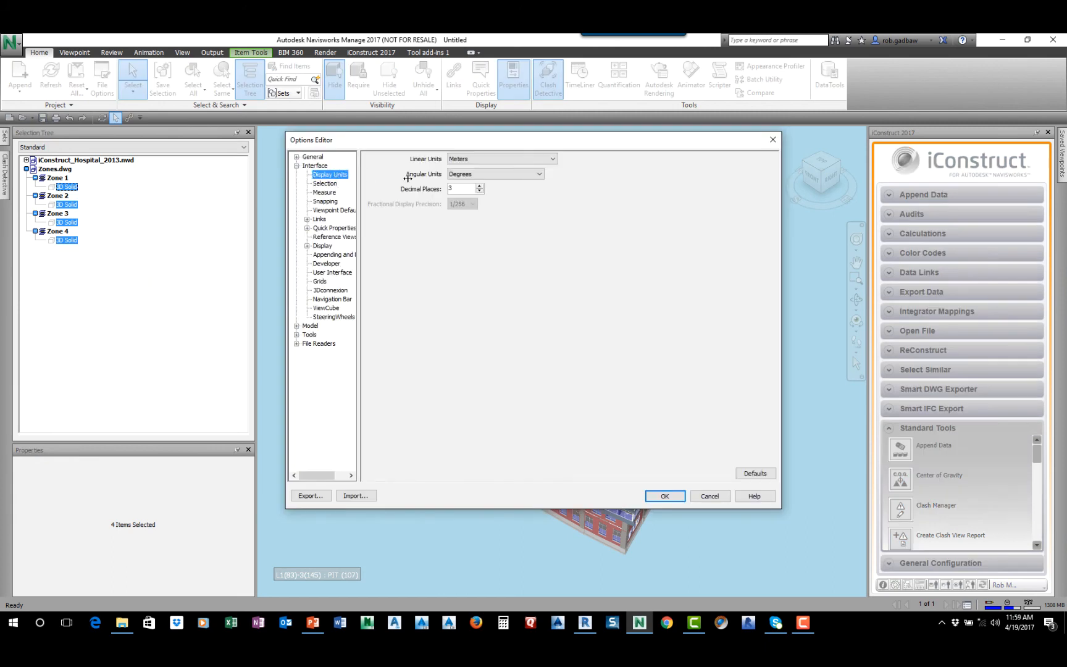
left_click(551, 159)
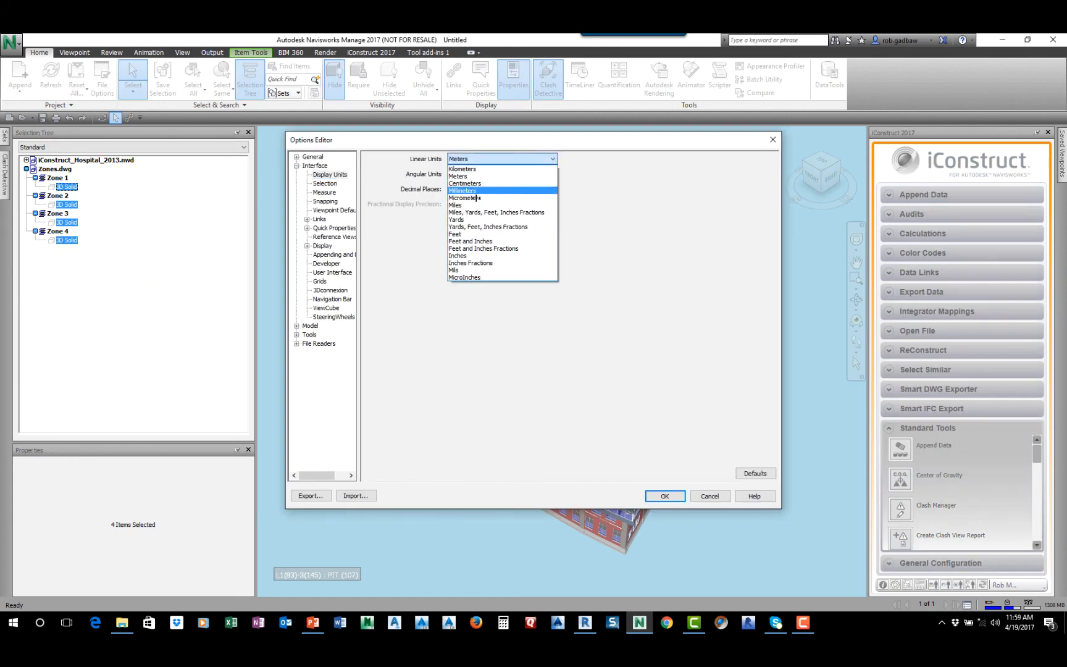
left_click(458, 234)
left_click(665, 496)
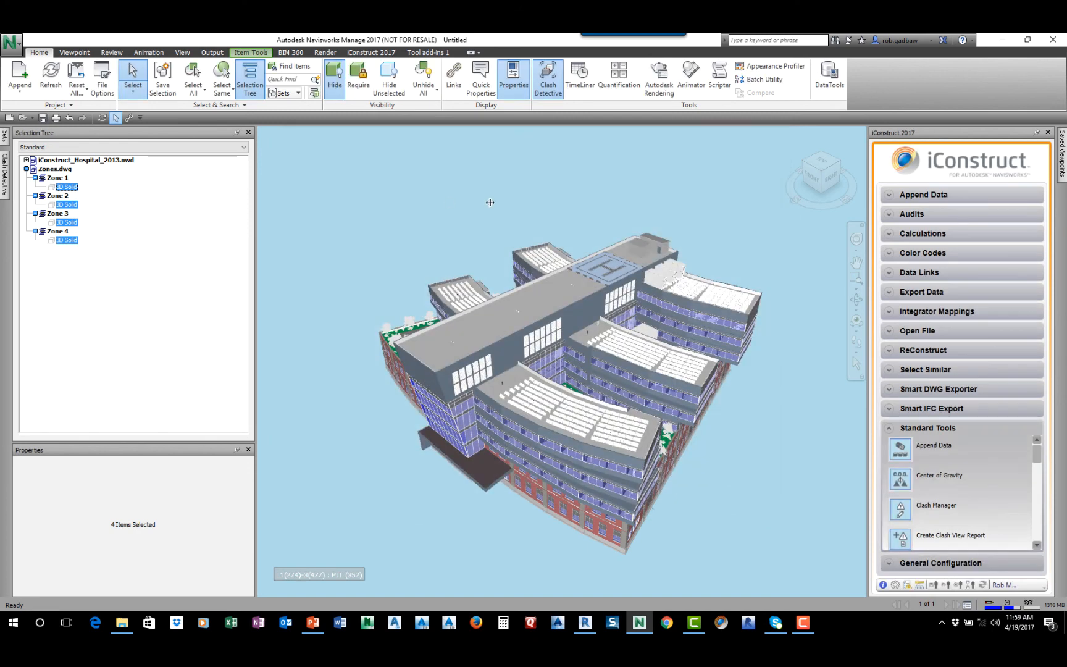
Open Clash Manager and set the proximity group tolerance to 2 ft in the advanced options, keeping zone grouping by the Layer property
left_click(916, 516)
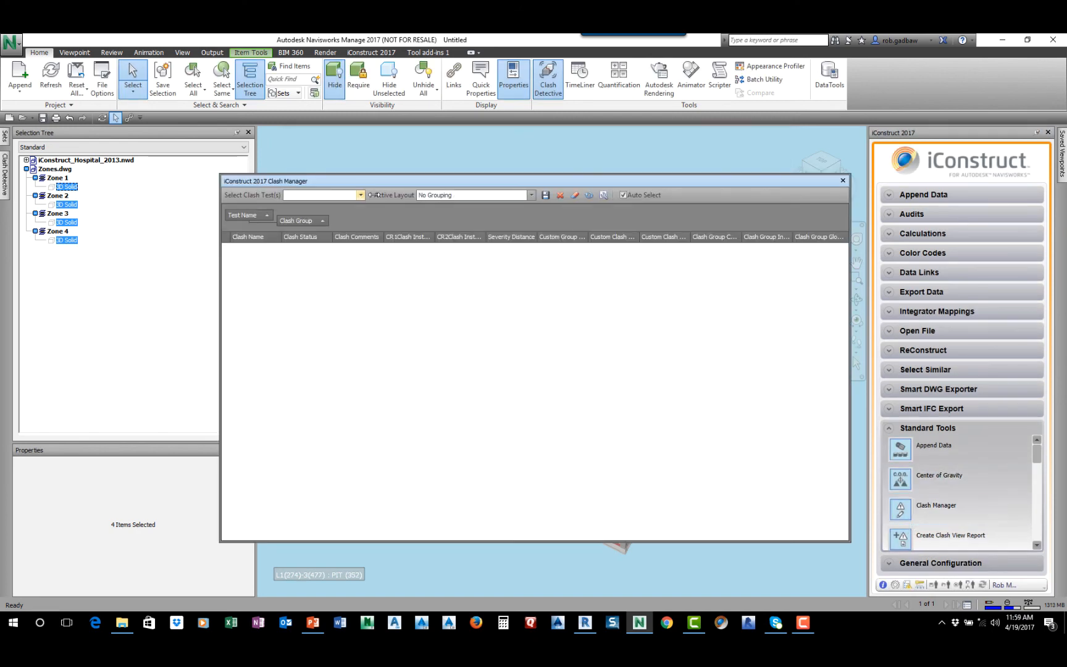
left_click(603, 195)
left_click(471, 249)
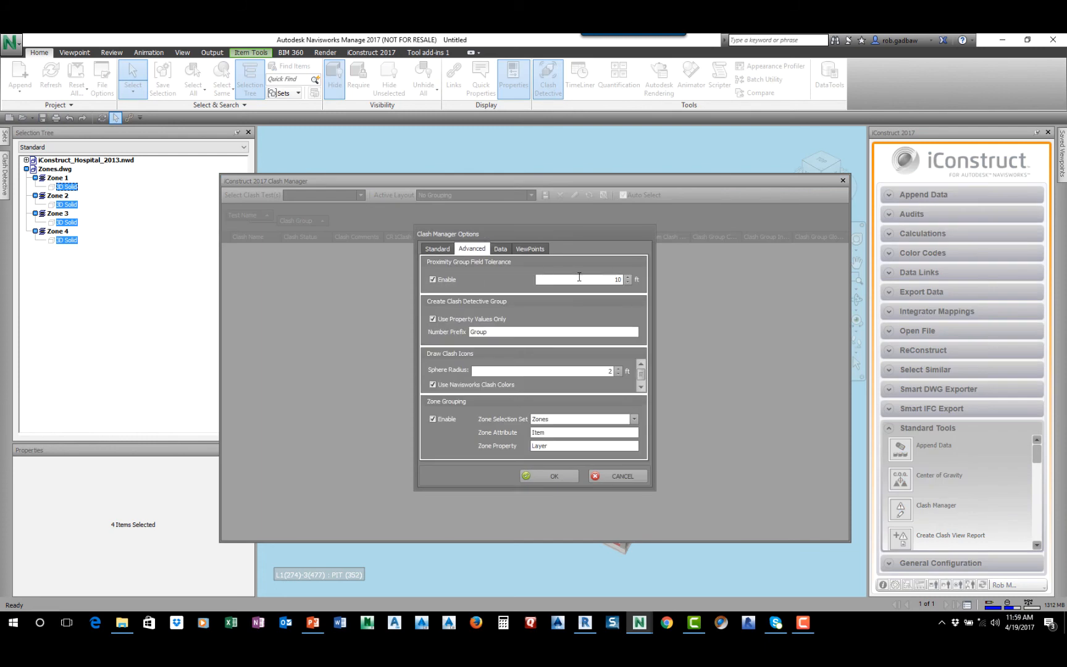
double_click(623, 280)
key("BackSpace")
type(".")
left_click_drag(559, 443, 511, 442)
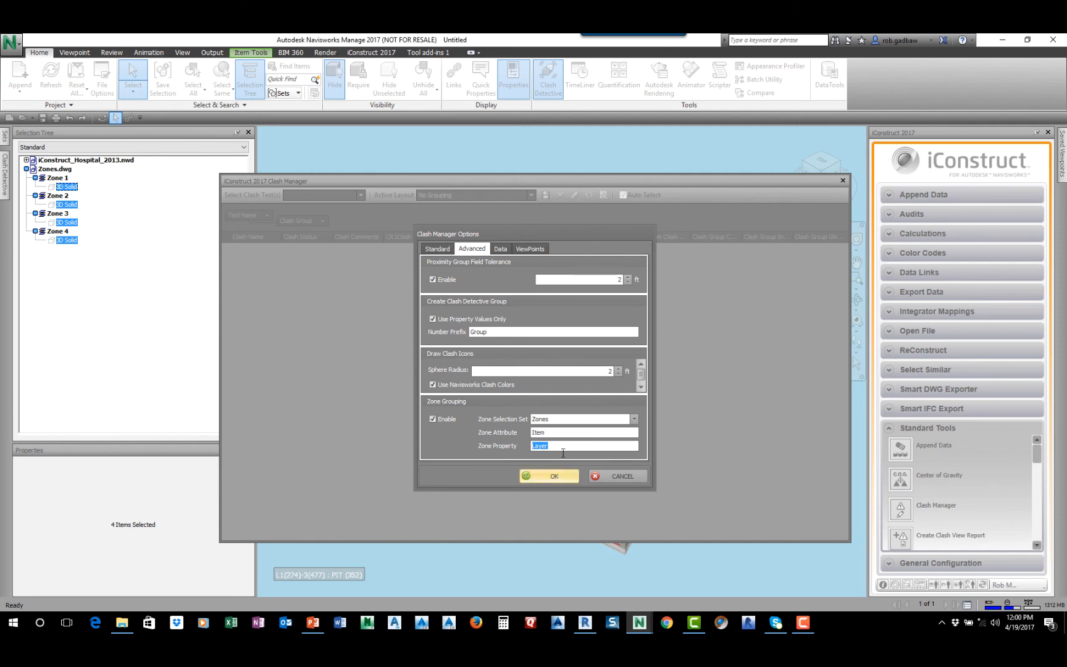
left_click(556, 476)
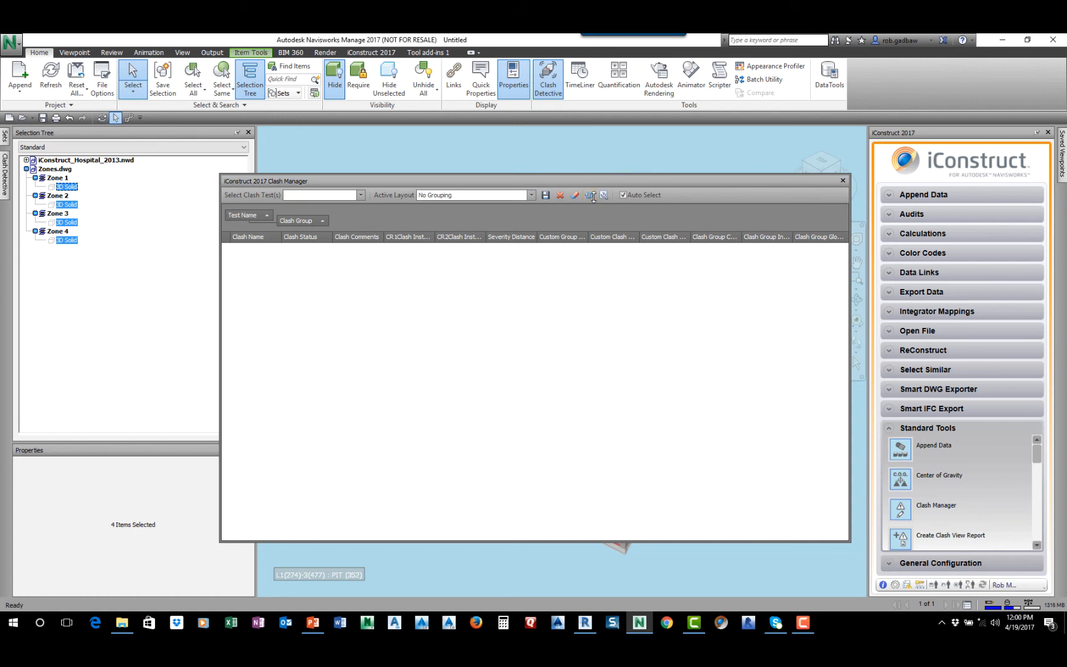
Load the Structural vs HVAC clash test in Clash Manager, refresh it, and expand the test down to its individual clashes
left_click(360, 195)
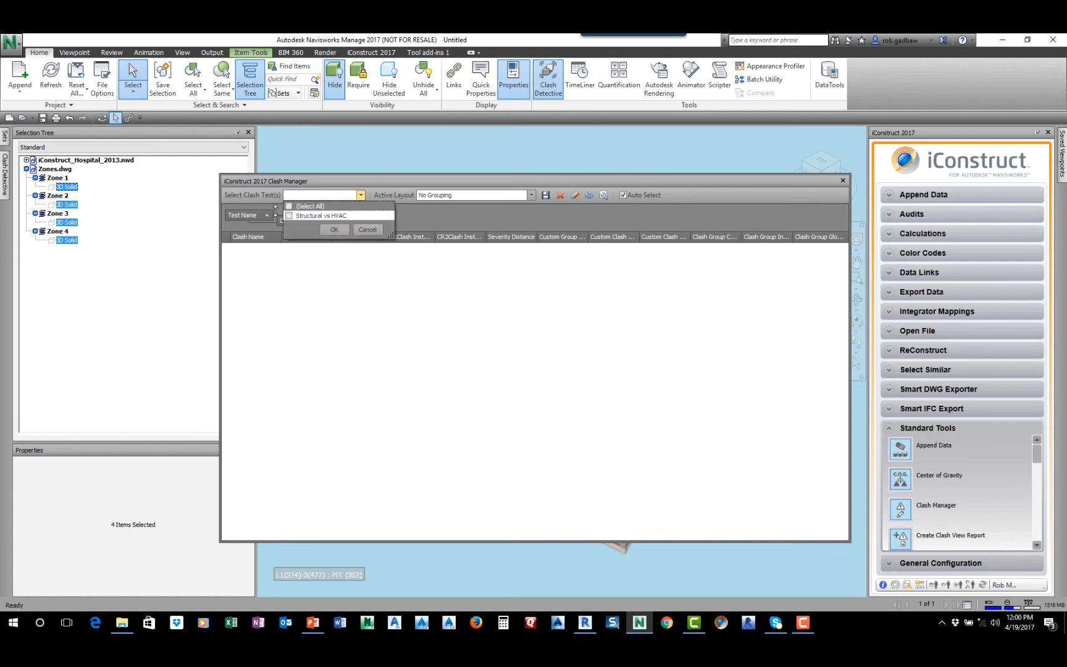
left_click(288, 216)
left_click(334, 229)
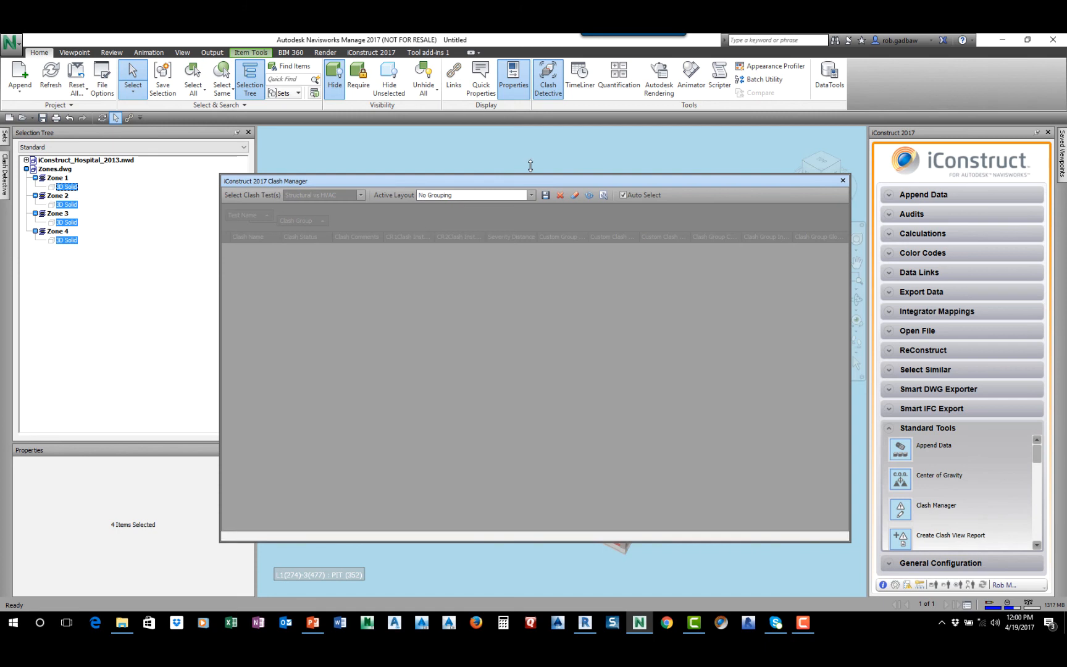
left_click(589, 194)
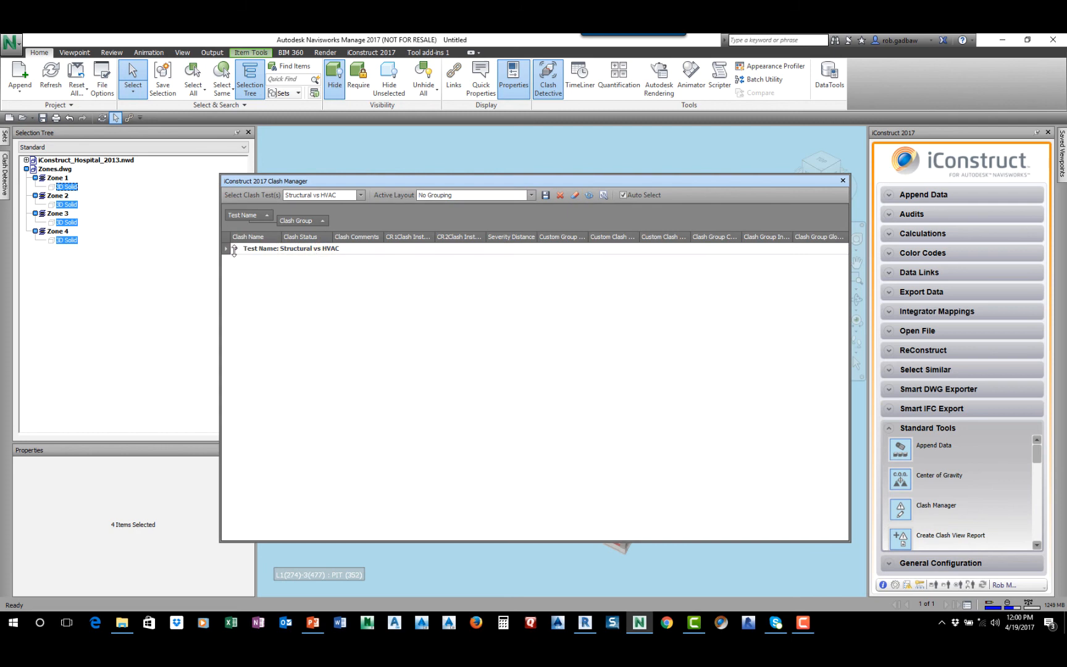
left_click(238, 249)
left_click(235, 249)
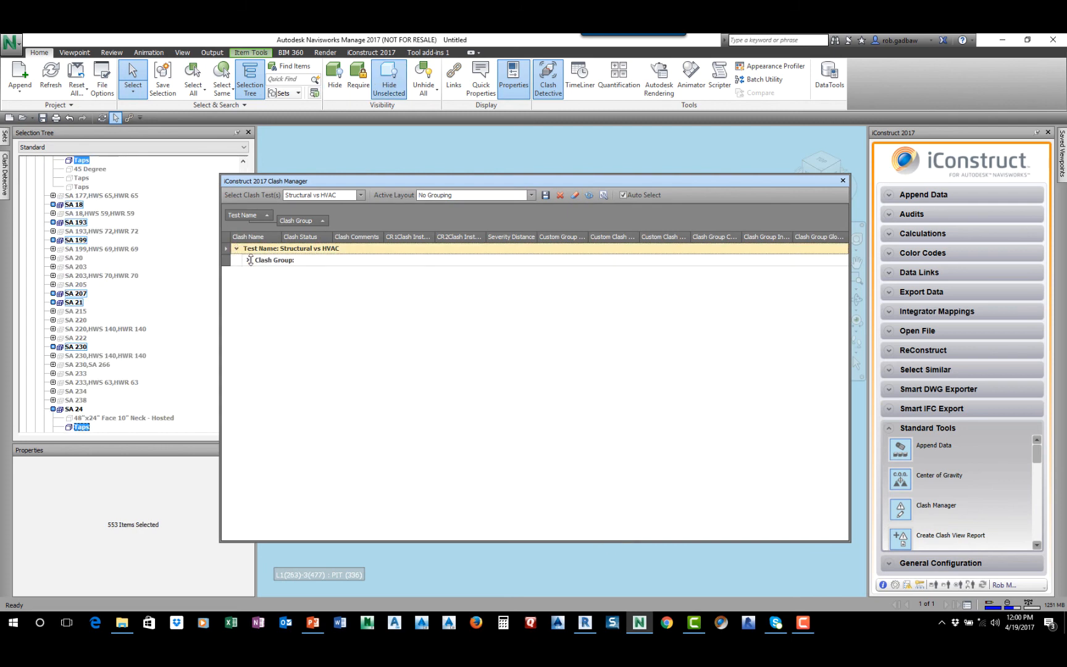
left_click(249, 260)
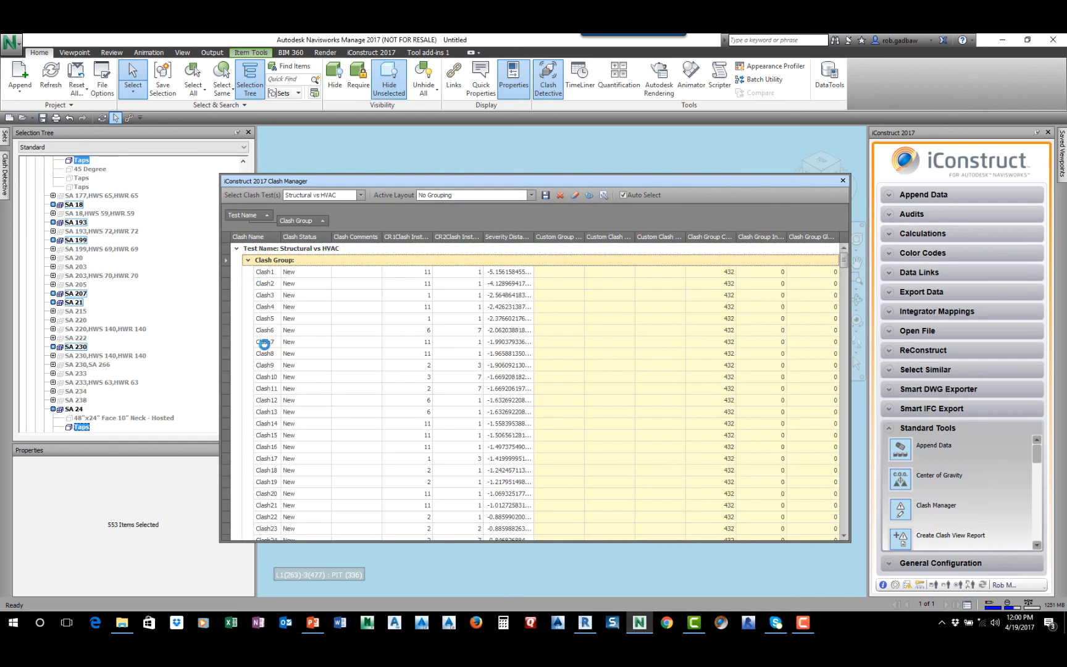
Open and enlarge the clash table's column chooser, and check the Structural vs HVAC test's selections in Clash Detective
right_click(411, 237)
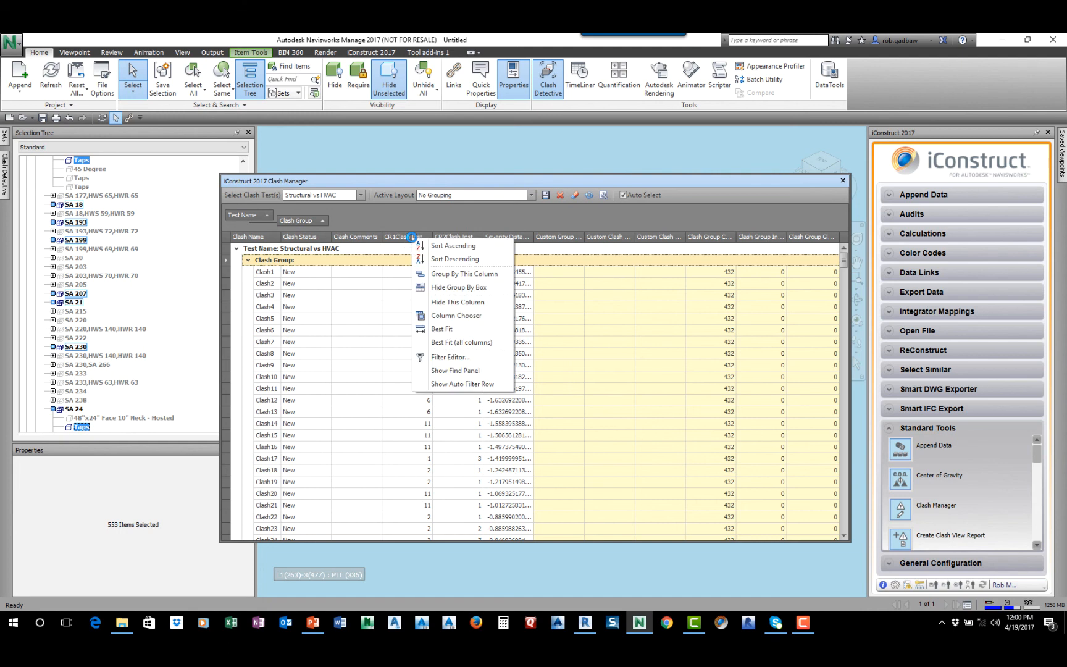
left_click(460, 315)
left_click_drag(787, 440, 848, 81)
left_click_drag(729, 136, 615, 137)
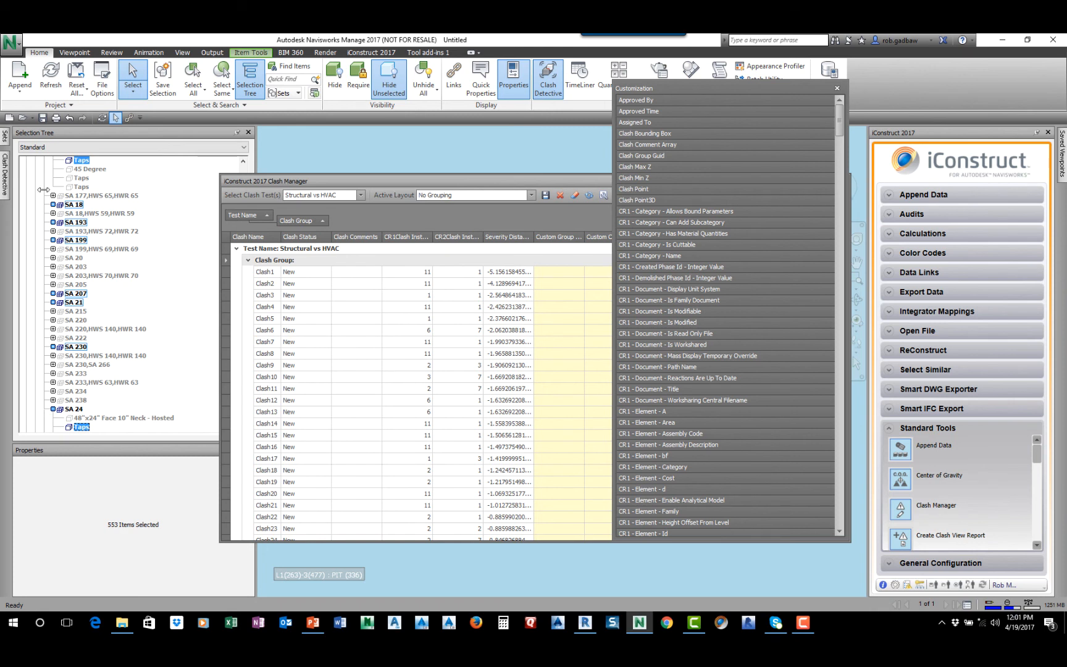
mouse_move(5, 175)
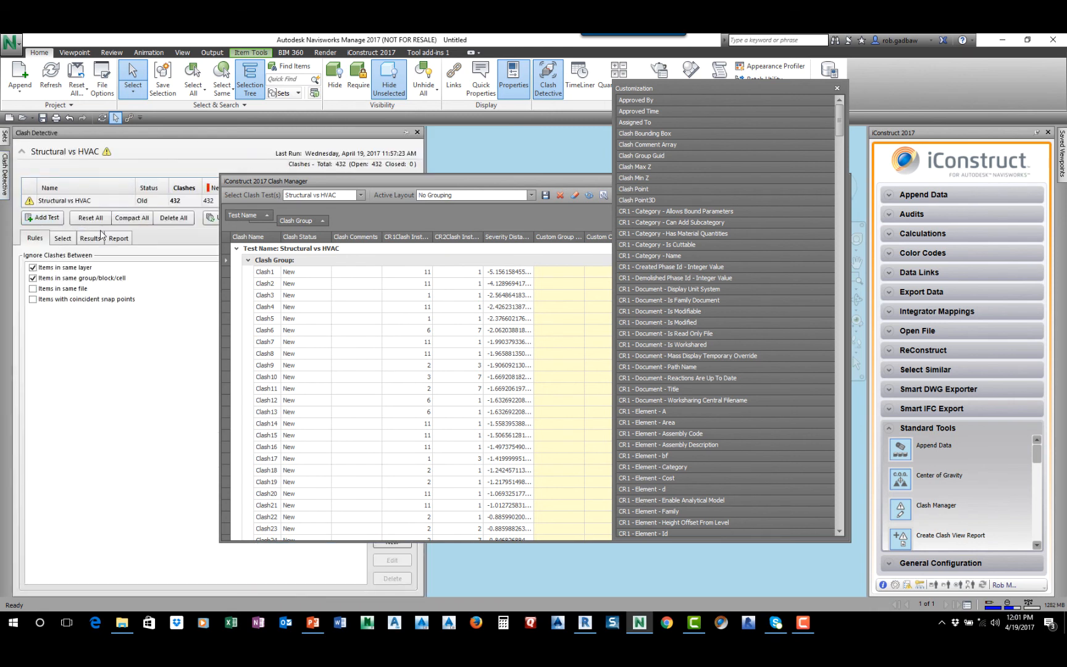
left_click(62, 238)
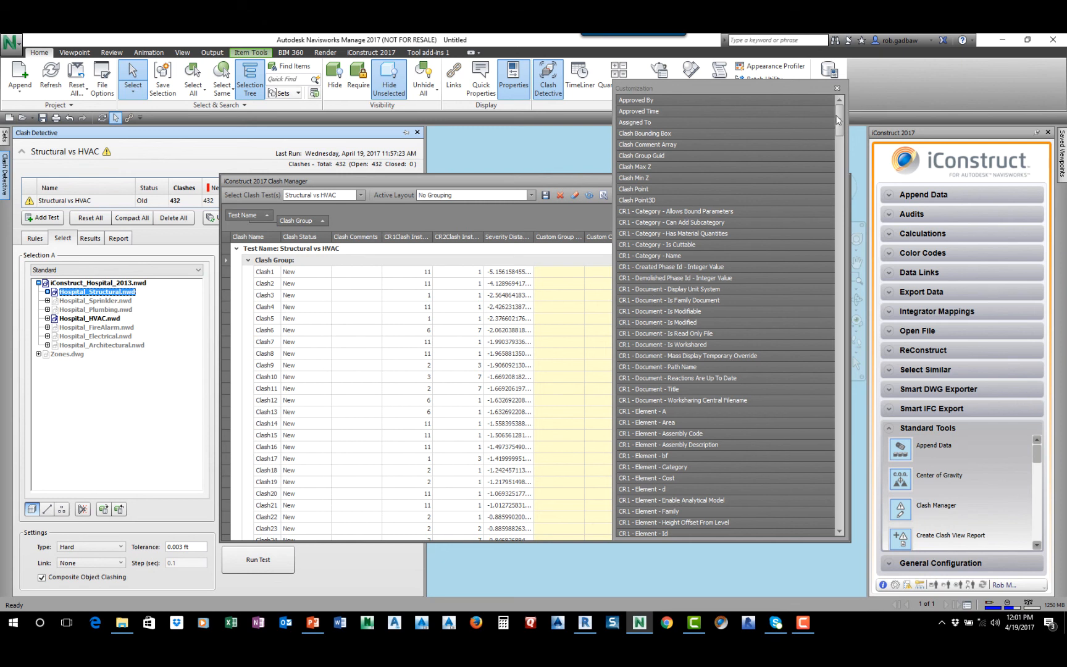
Add Zone Group as a grouping level below Clash Group and collapse the zone groups
left_click_drag(837, 119, 800, 526)
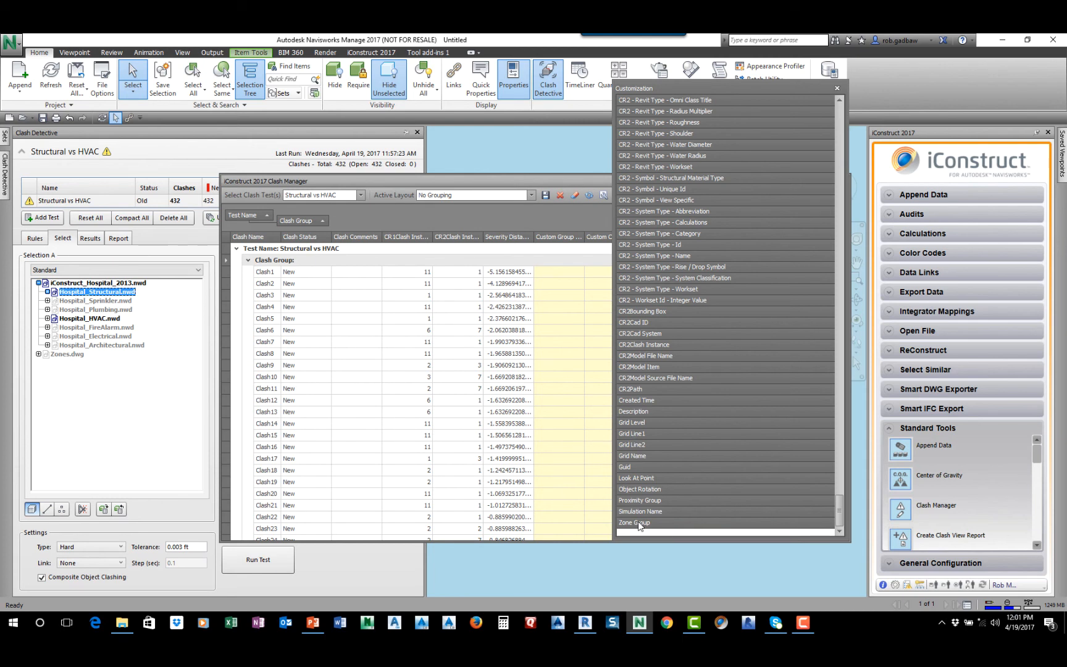
left_click_drag(635, 524, 343, 223)
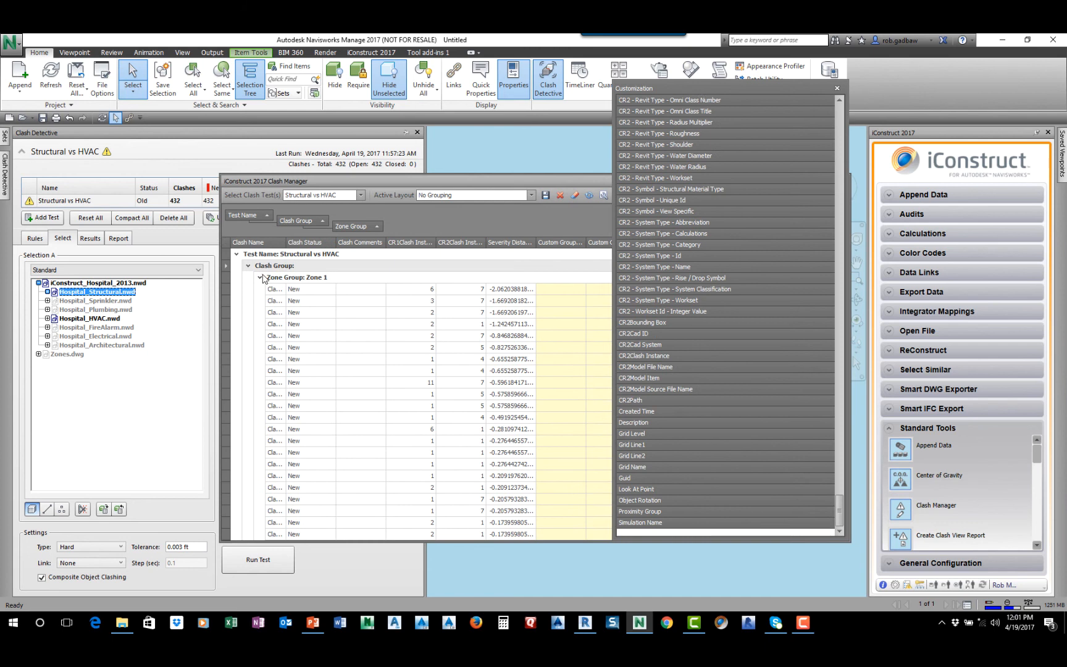
left_click(260, 277)
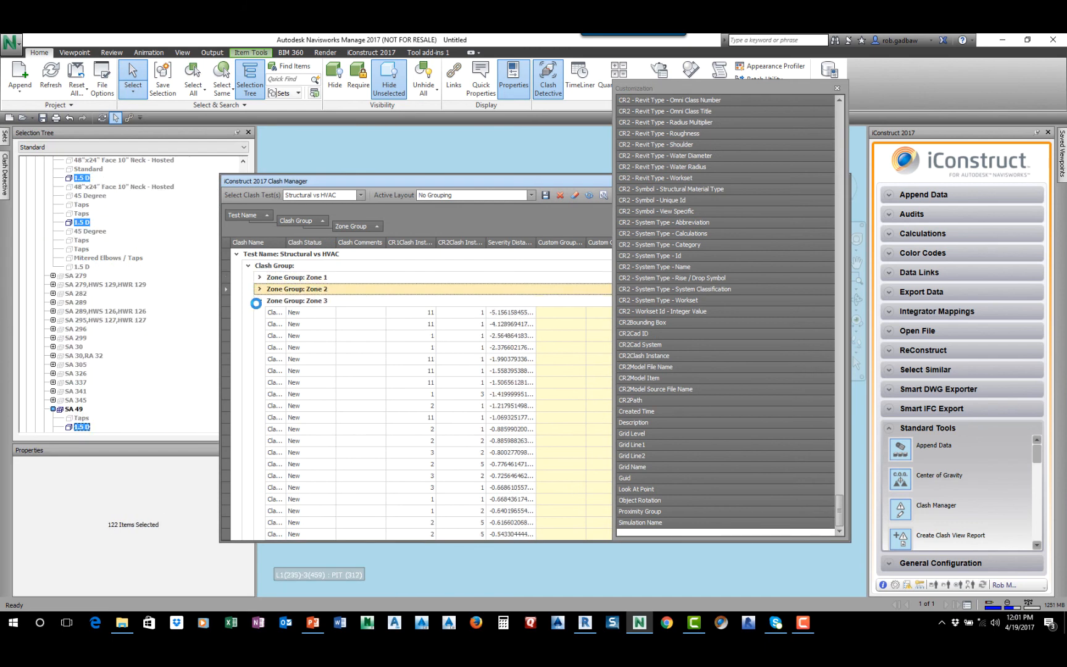
left_click(256, 301)
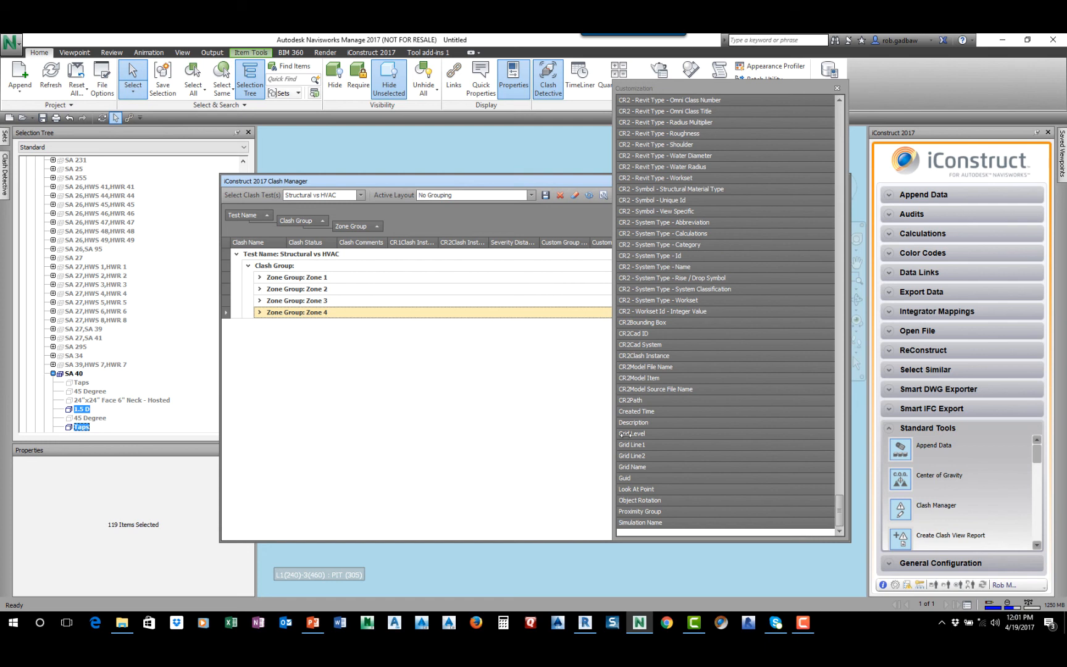
Add Grid Level as a grouping level below Zone Group and expand Level 5 within Zone 3
left_click_drag(629, 434, 382, 228)
left_click(260, 307)
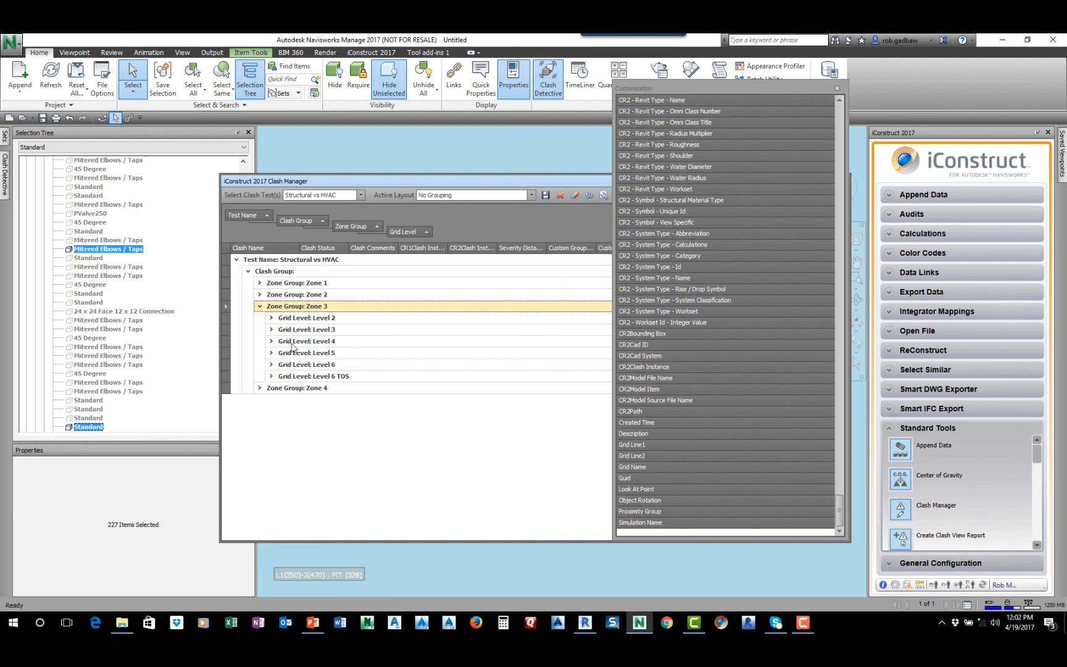
left_click(271, 353)
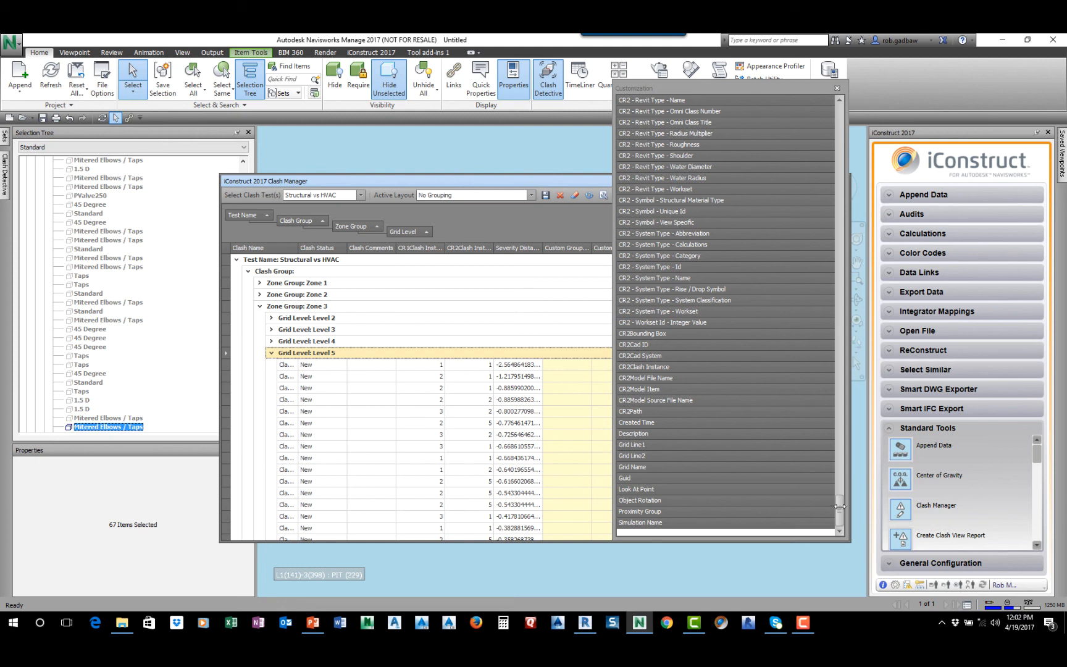
Add CR2 - i Construct Hospital - System Name as a grouping level below Grid Level and expand system SA 164
left_click_drag(840, 505, 831, 427)
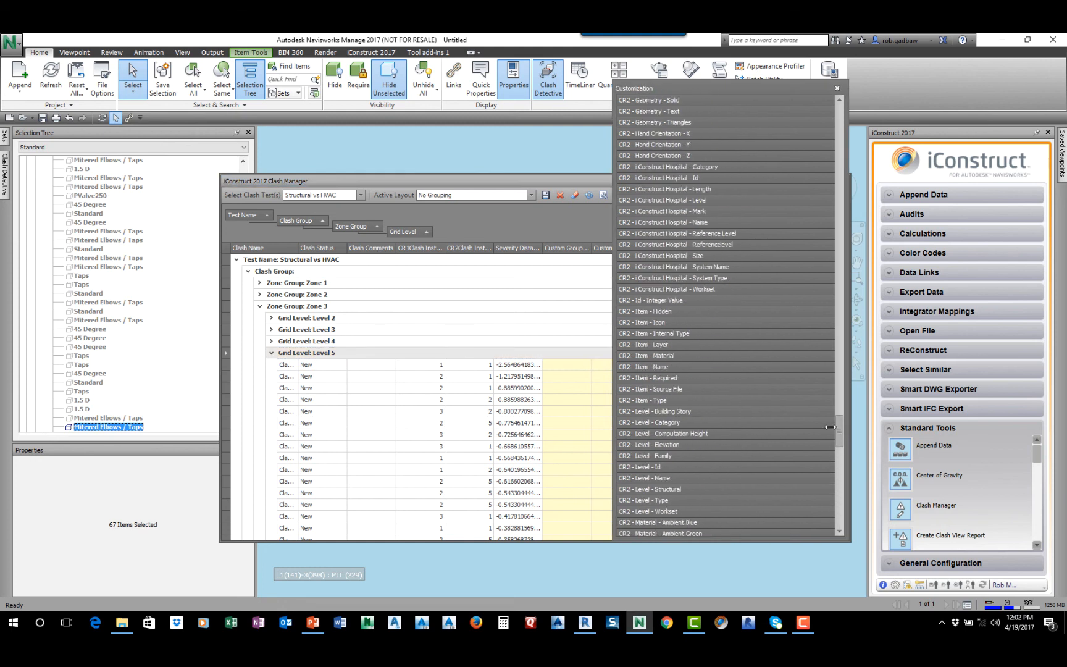
left_click_drag(708, 266, 437, 230)
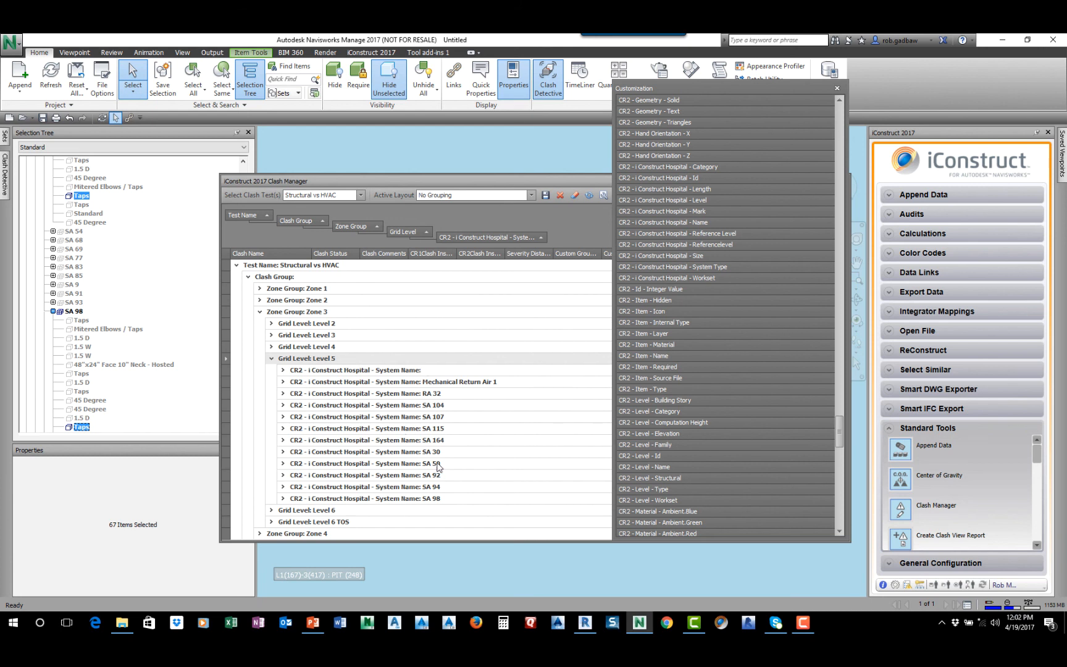
left_click(284, 440)
left_click(284, 440)
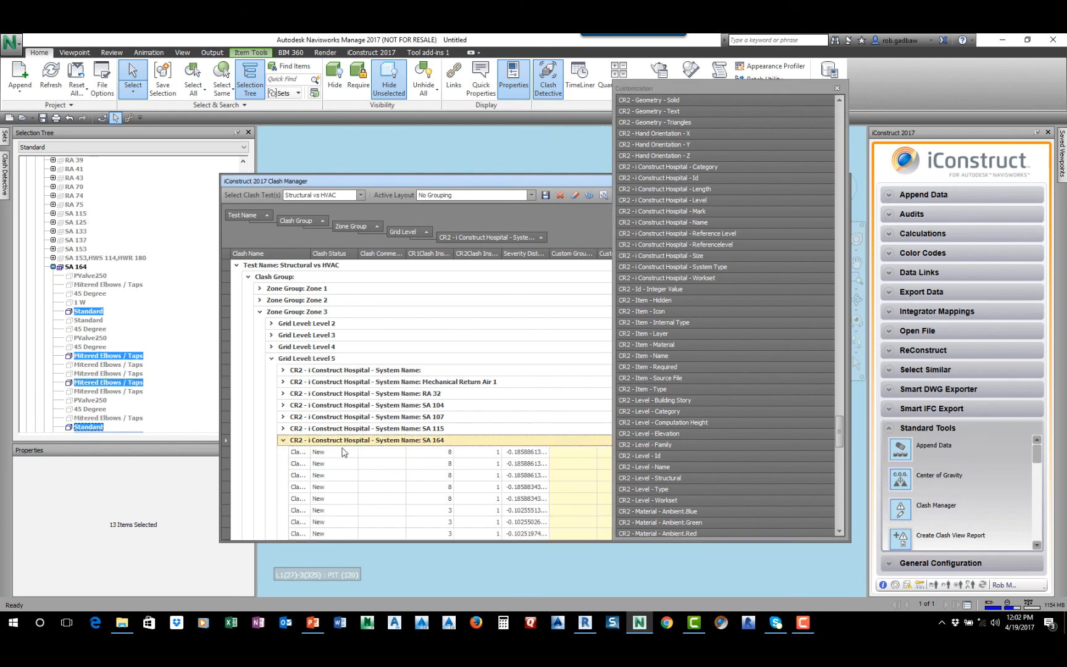
scroll(373, 440, "down", 2)
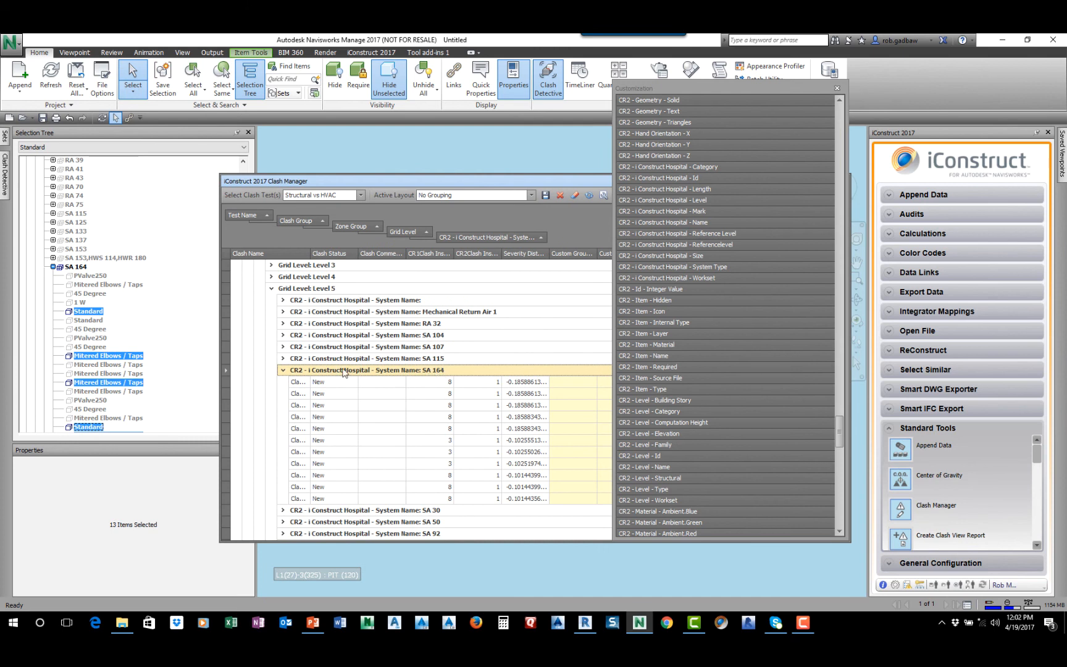
Move the column chooser clear of the clash table and add Proximity Group as a grouping level below System Name
left_click_drag(717, 89, 928, 96)
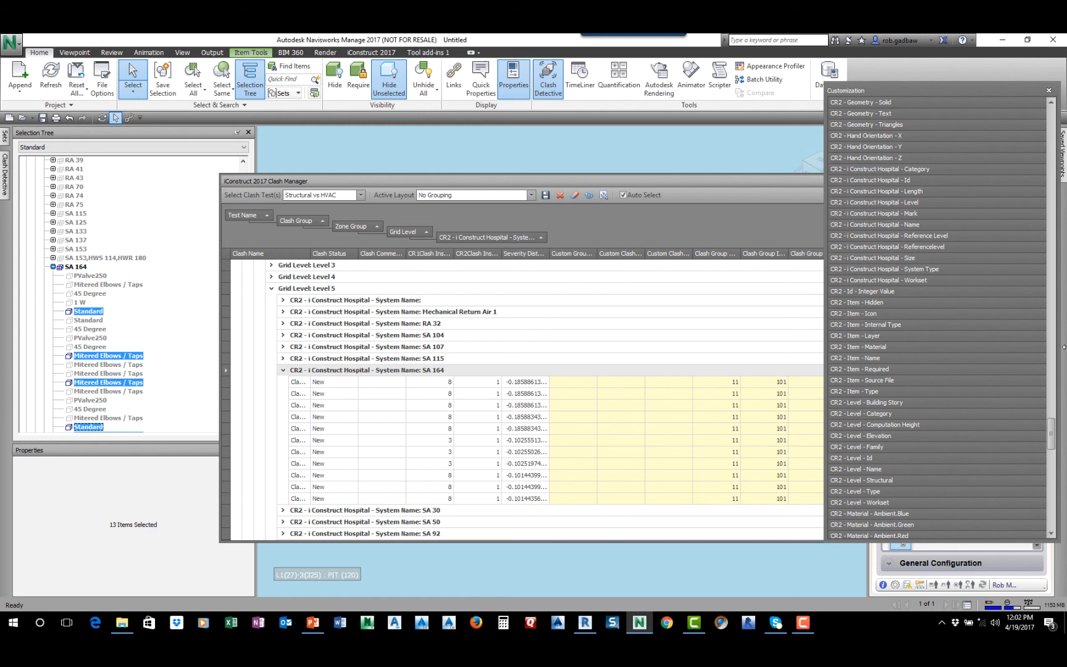
left_click_drag(1049, 422, 1049, 516)
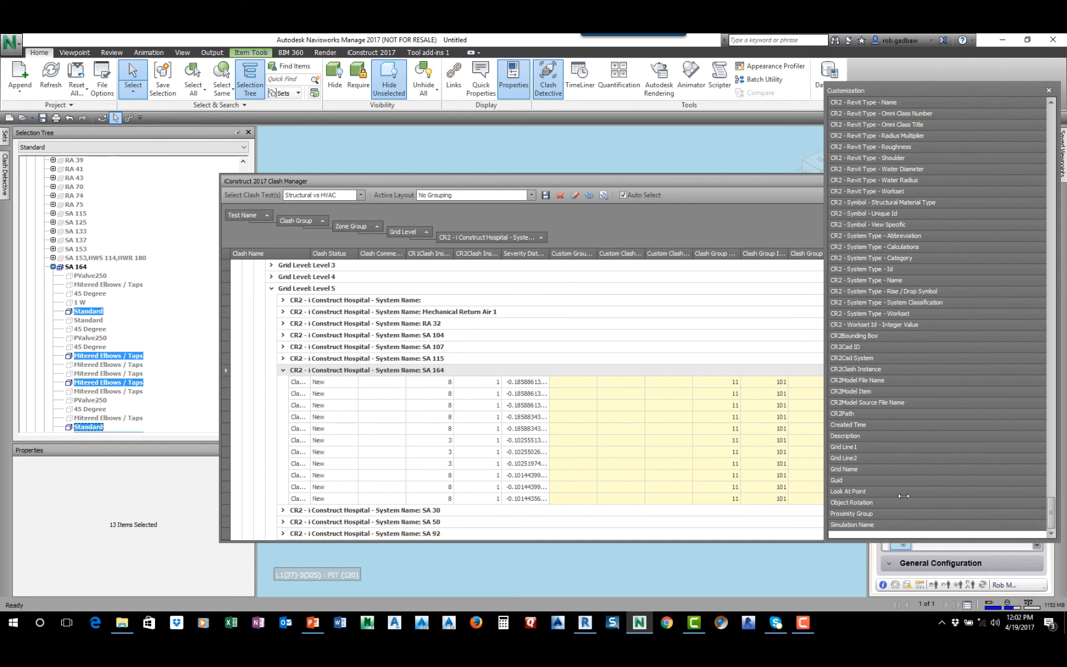
left_click_drag(846, 513, 559, 241)
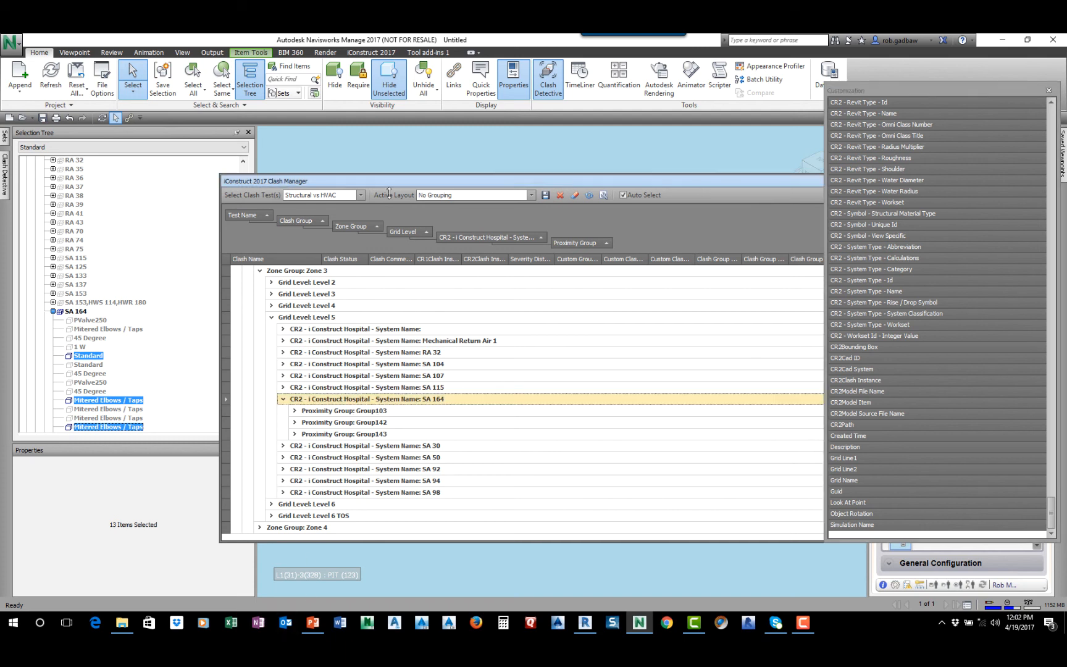
Move Clash Manager off the model view and examine the SA 164 clashes, isolating and expanding proximity group Group103
left_click_drag(399, 180, 829, 180)
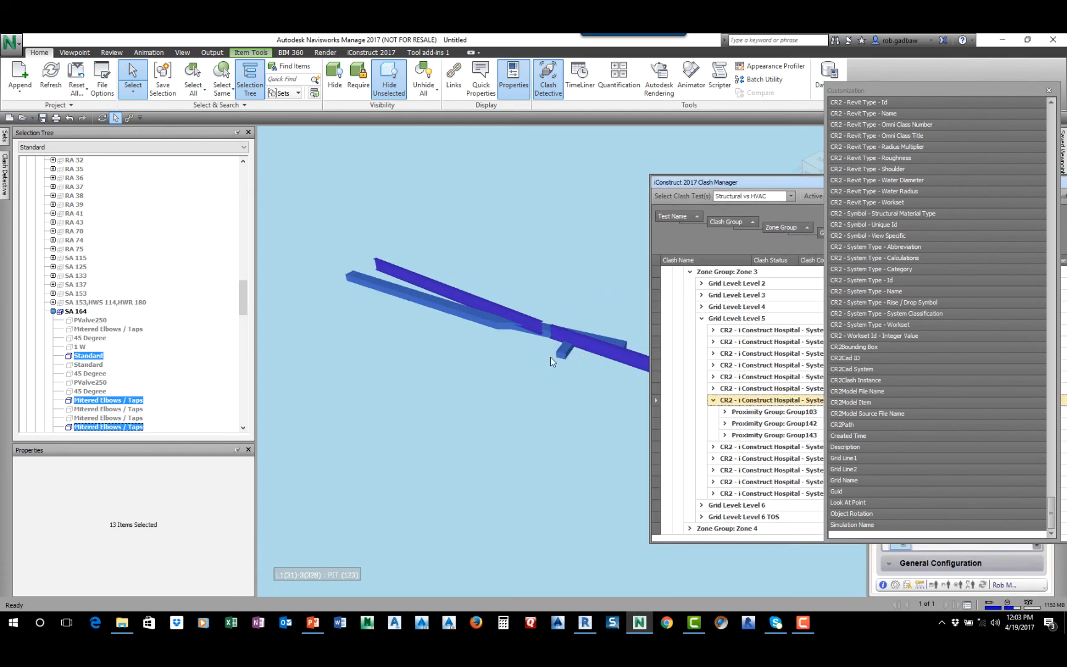
middle_click_drag(550, 357, 436, 372)
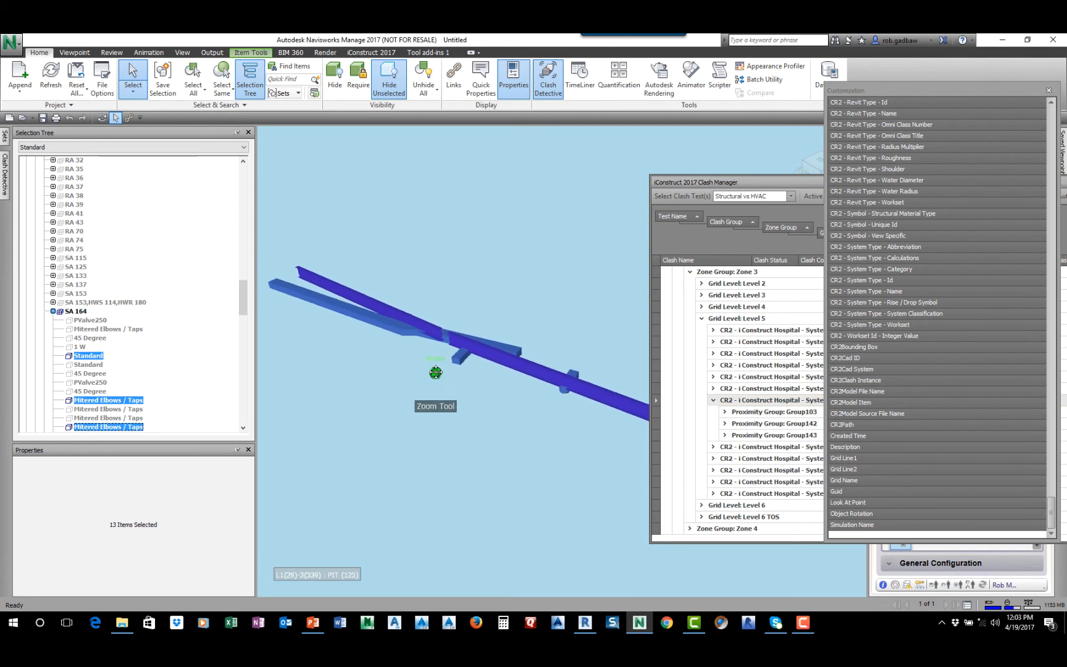
left_click(769, 413)
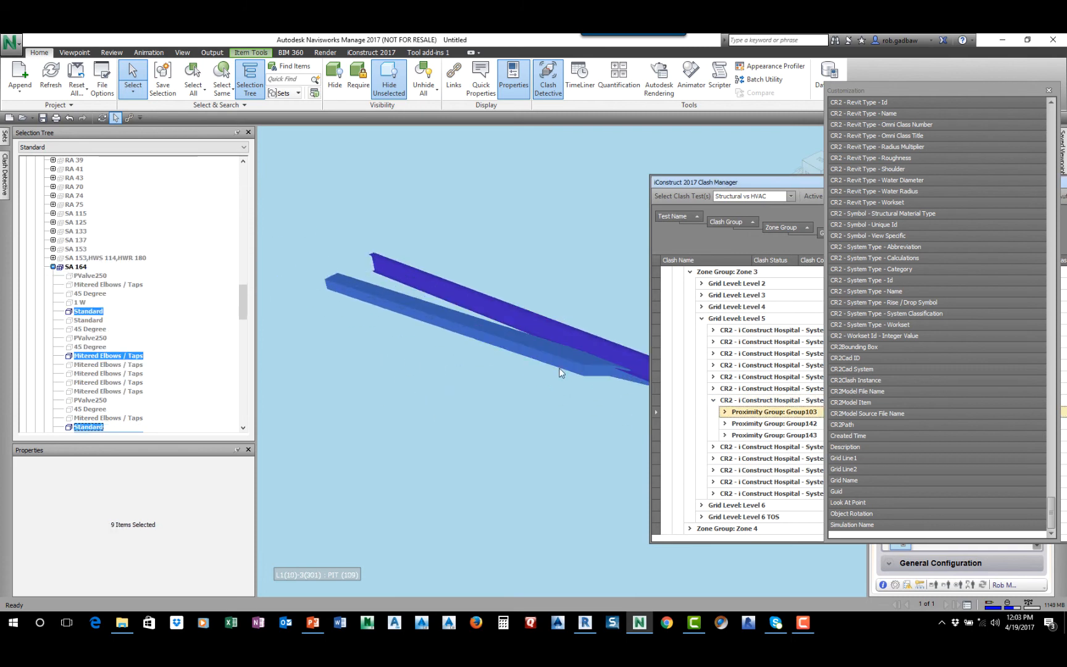
middle_click_drag(529, 386, 388, 352)
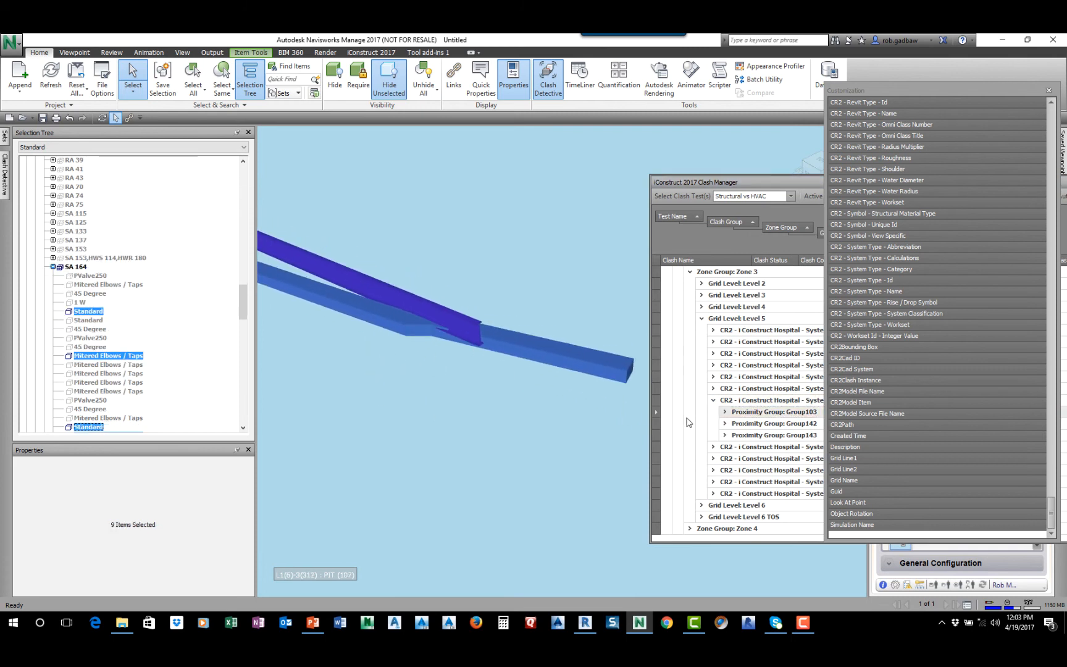
left_click(725, 413)
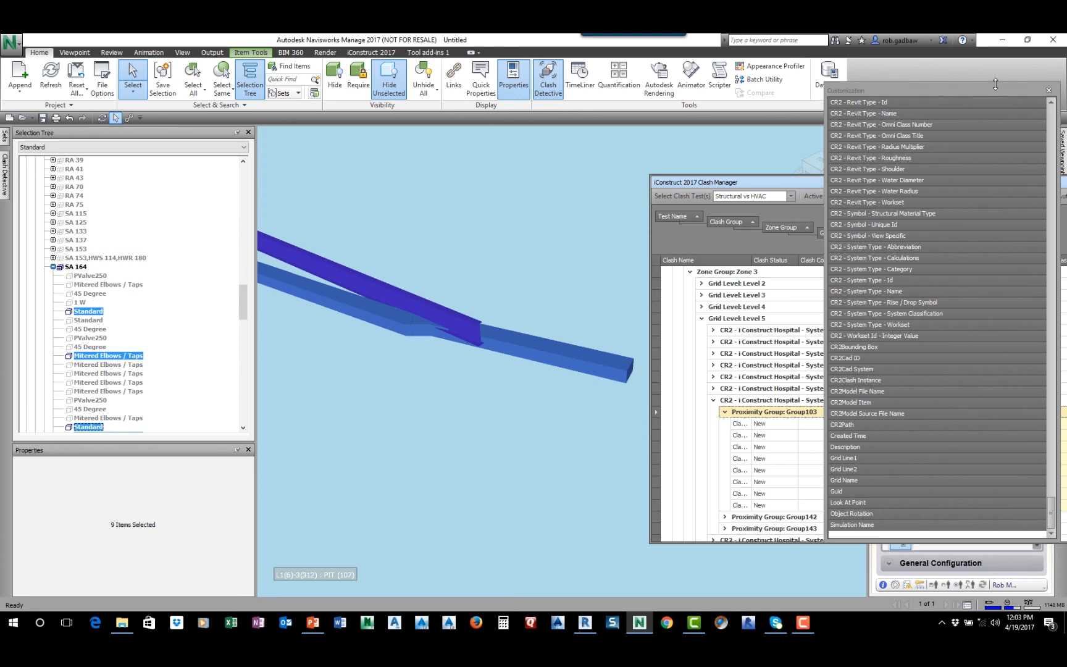
Close the column chooser, move Clash Manager back over the model view and apply the saved Level & System Name layout
left_click_drag(990, 90, 617, 128)
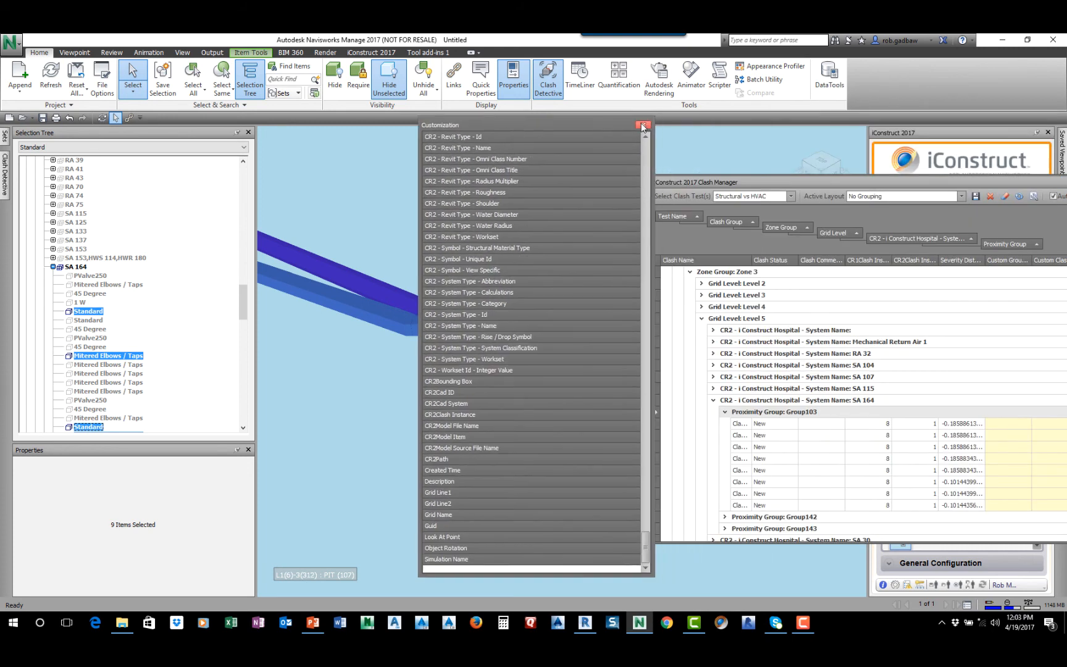
left_click(643, 128)
left_click_drag(873, 183, 418, 172)
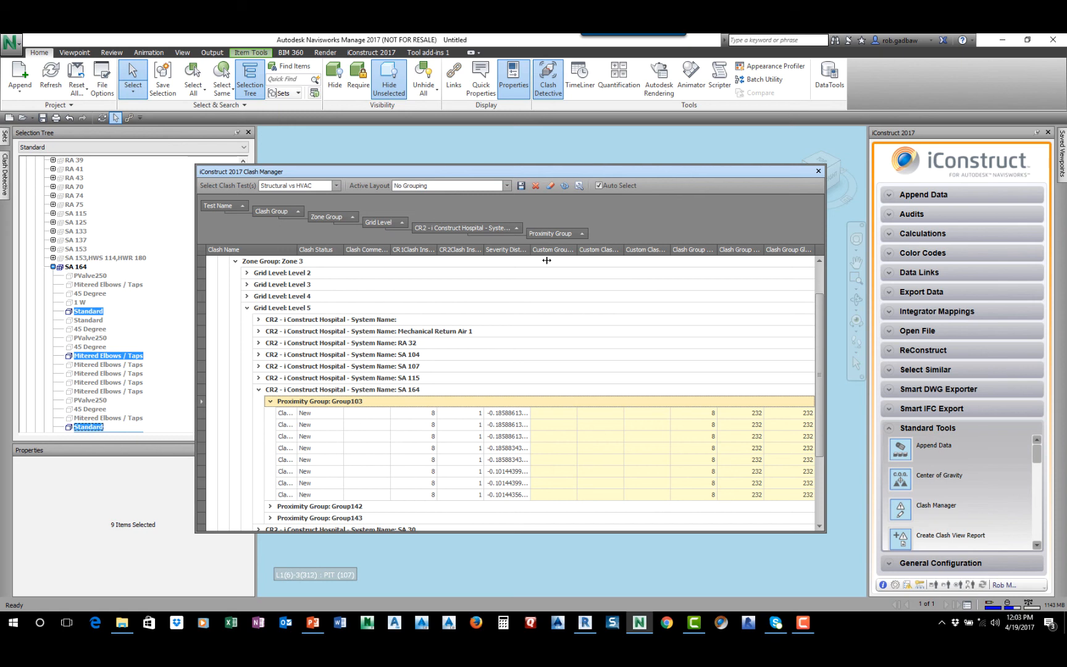
left_click(507, 185)
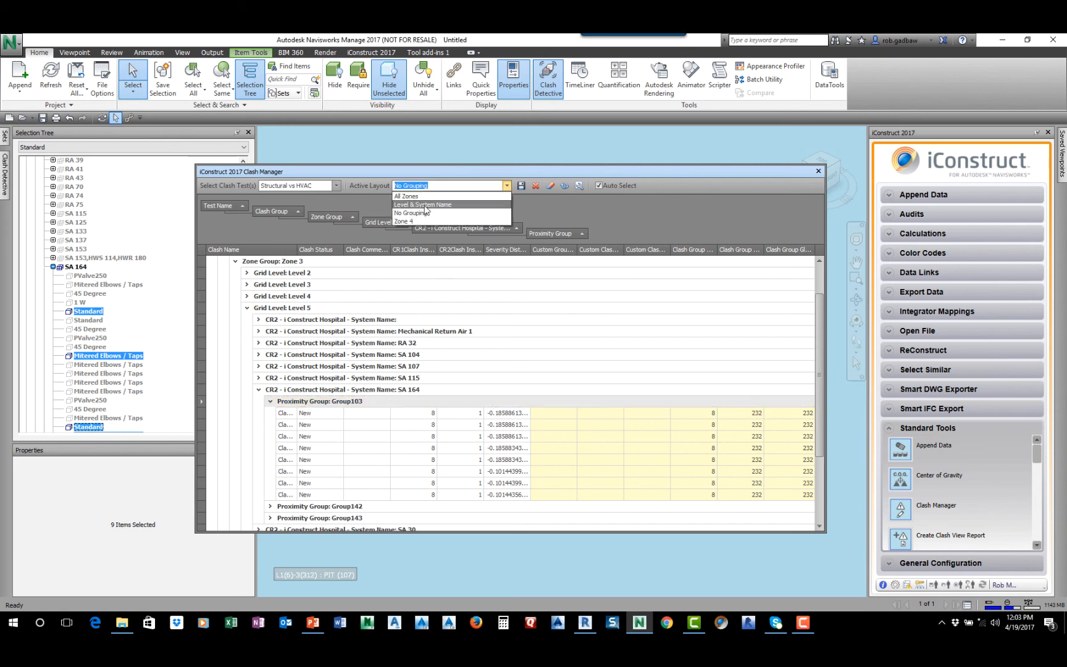
left_click(421, 205)
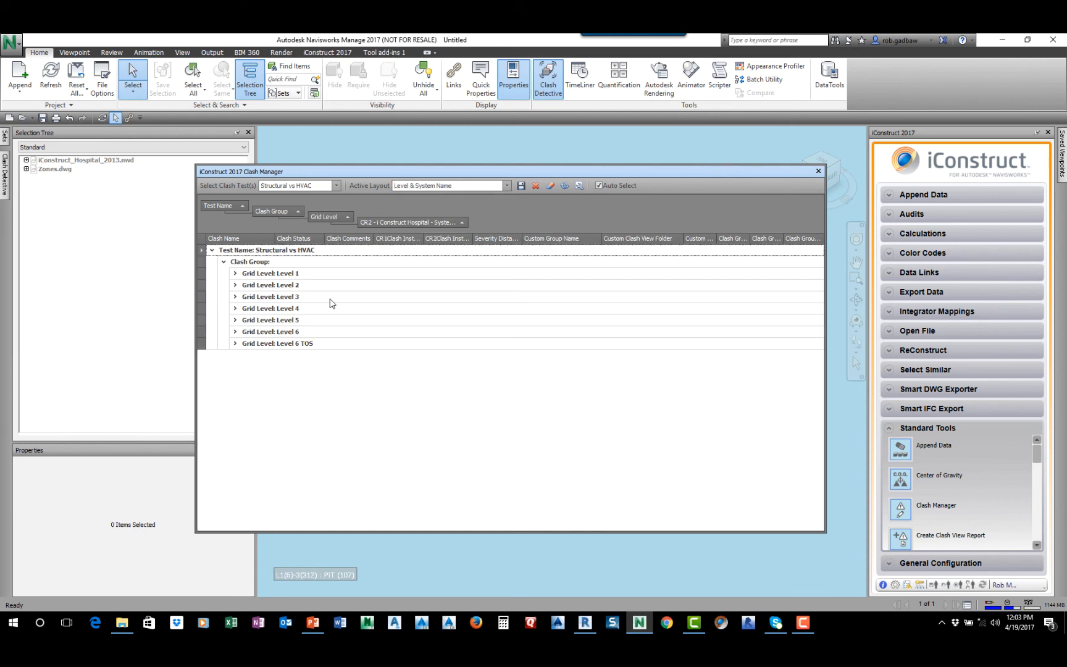
Preview the saved Zone 4 layout and switch the clash grouping back to the Level & System Name layout
left_click(506, 185)
left_click(426, 210)
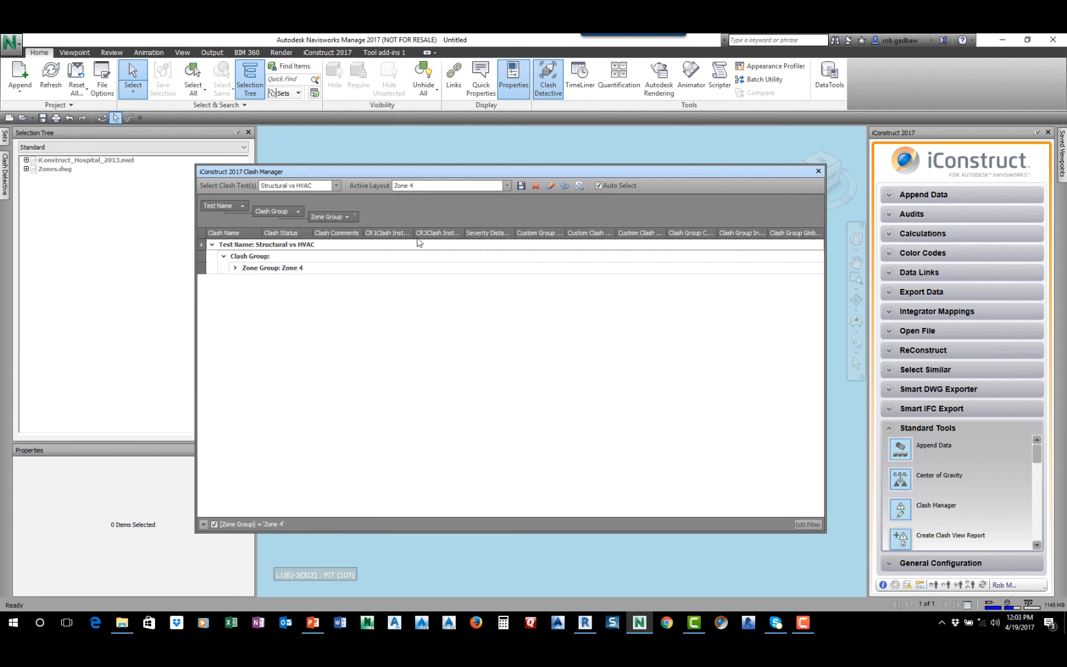
left_click(506, 186)
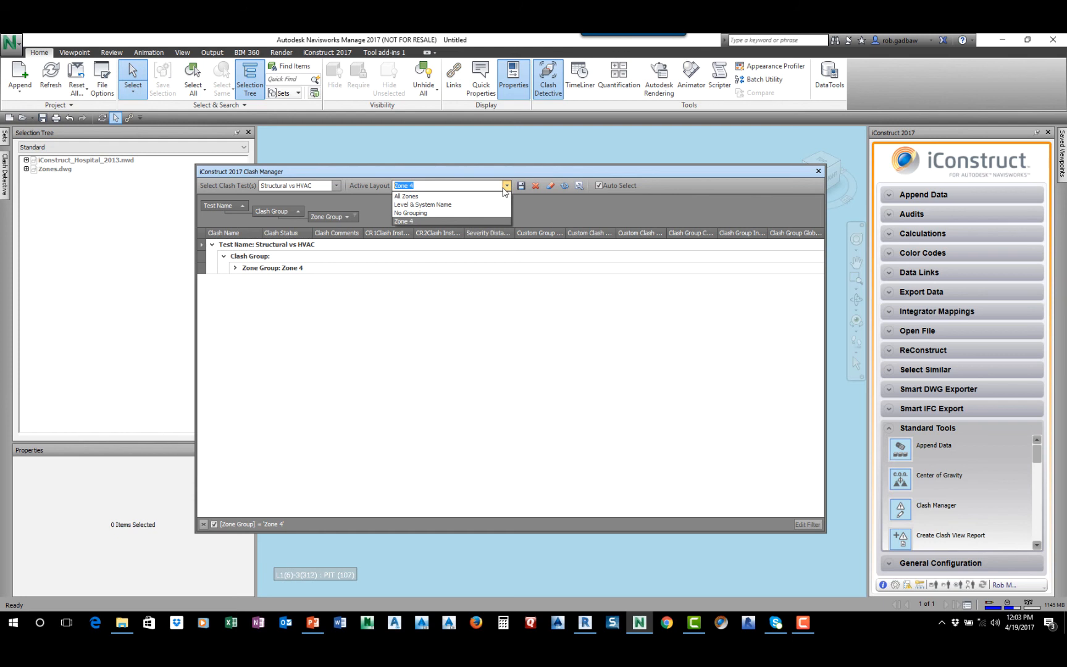
left_click(431, 206)
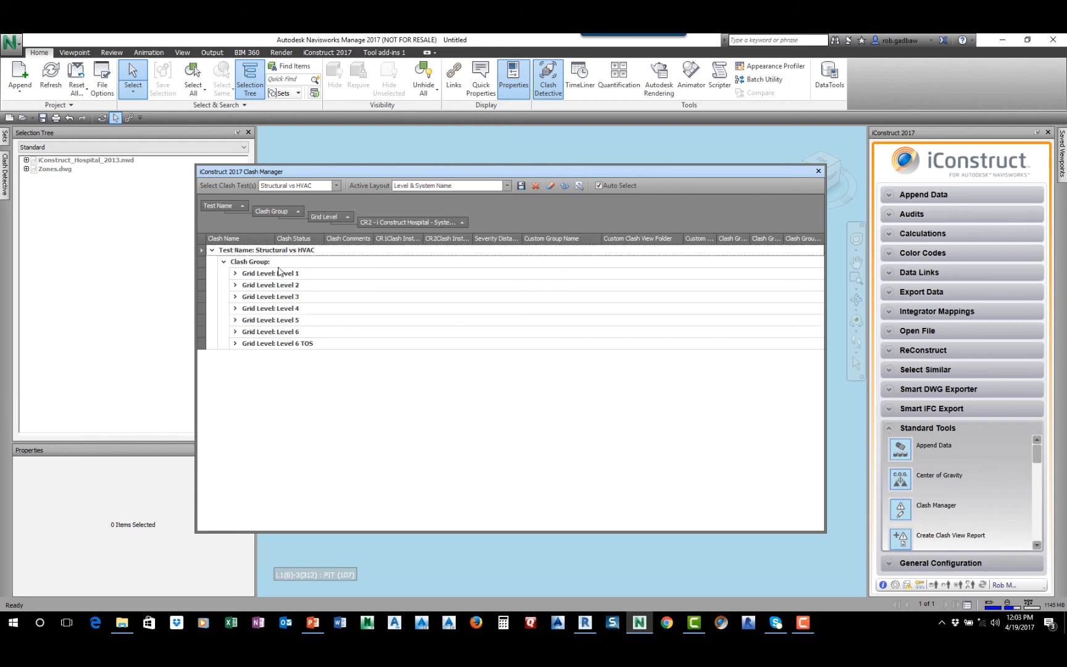
Create Clash Detective groups from the whole Structural vs HVAC test and accept the clash data refresh
left_click(286, 250)
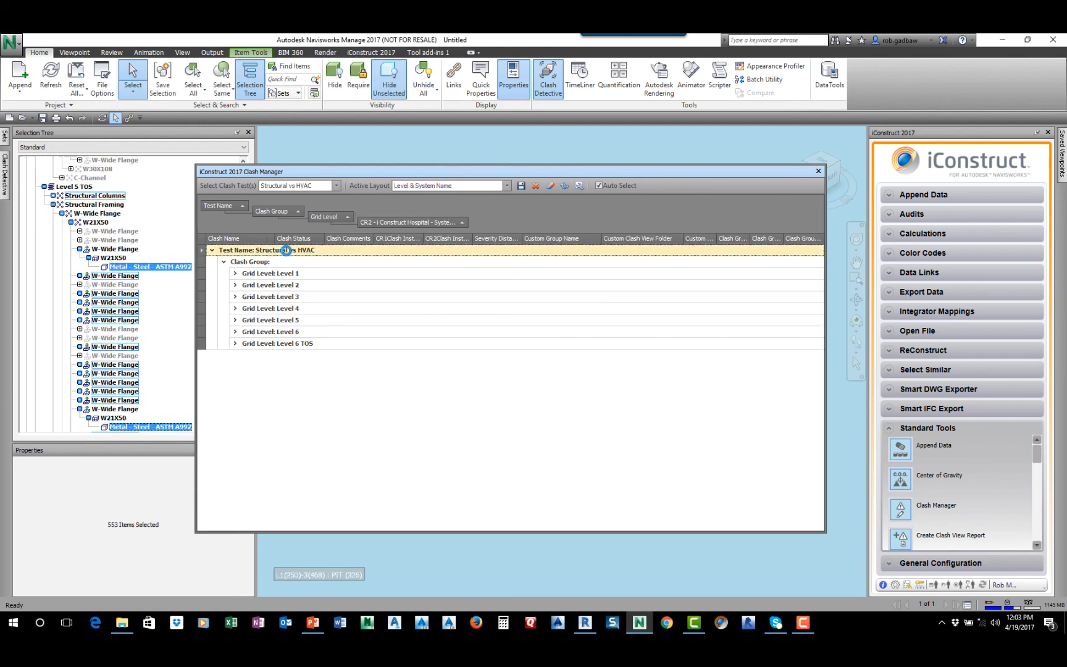
right_click(285, 250)
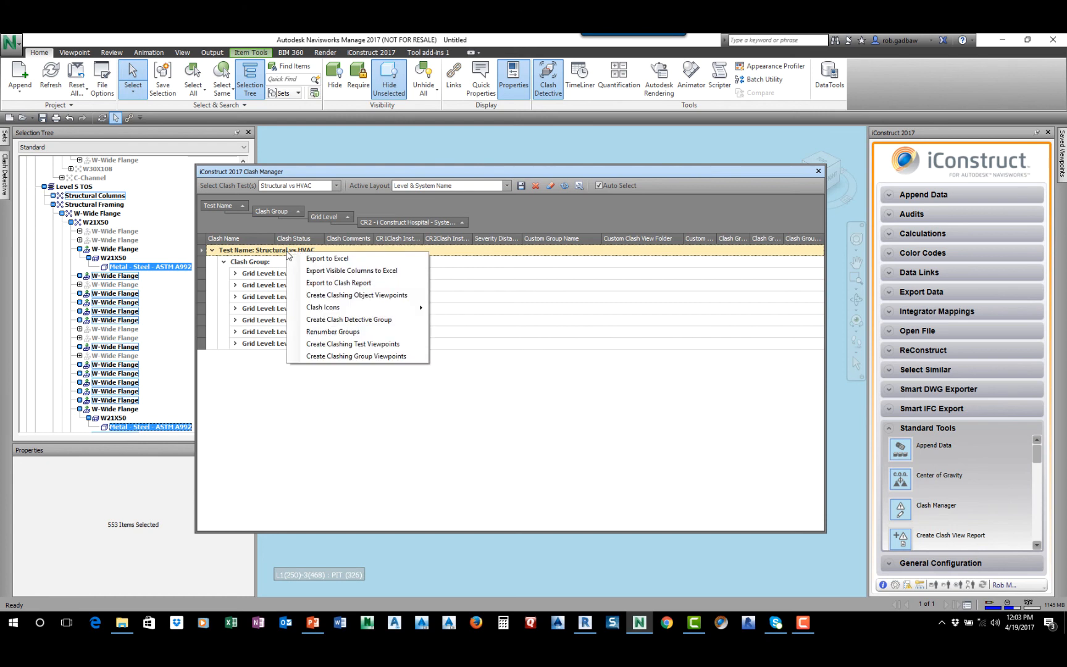
left_click(354, 320)
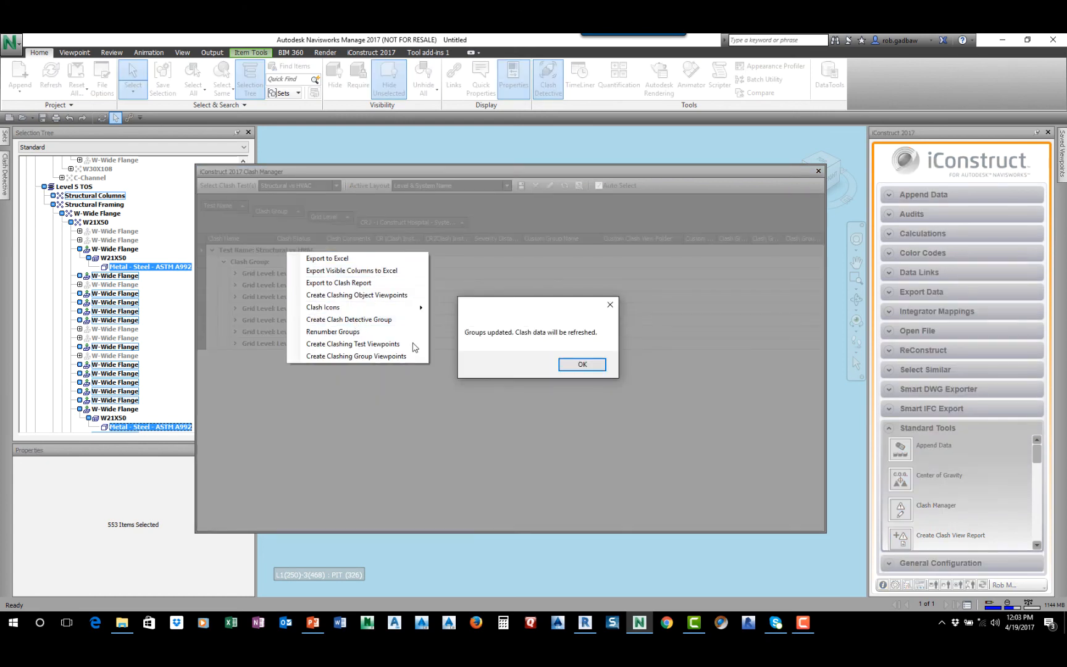
left_click(595, 365)
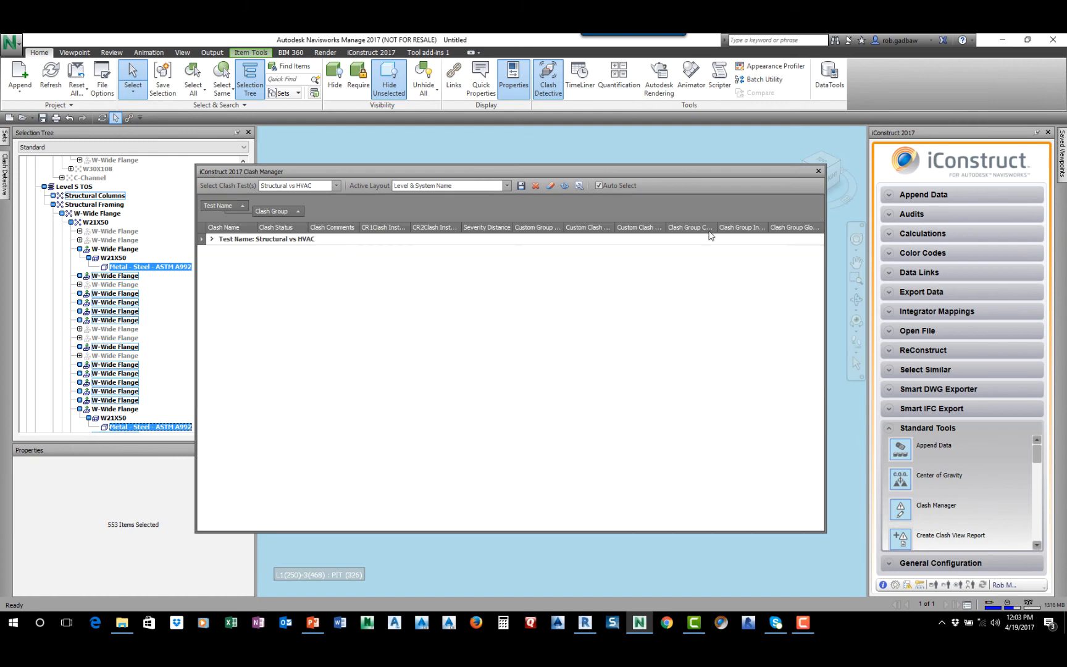
Close Clash Manager and examine the level and system name groups in the Clash Detective results
left_click(818, 172)
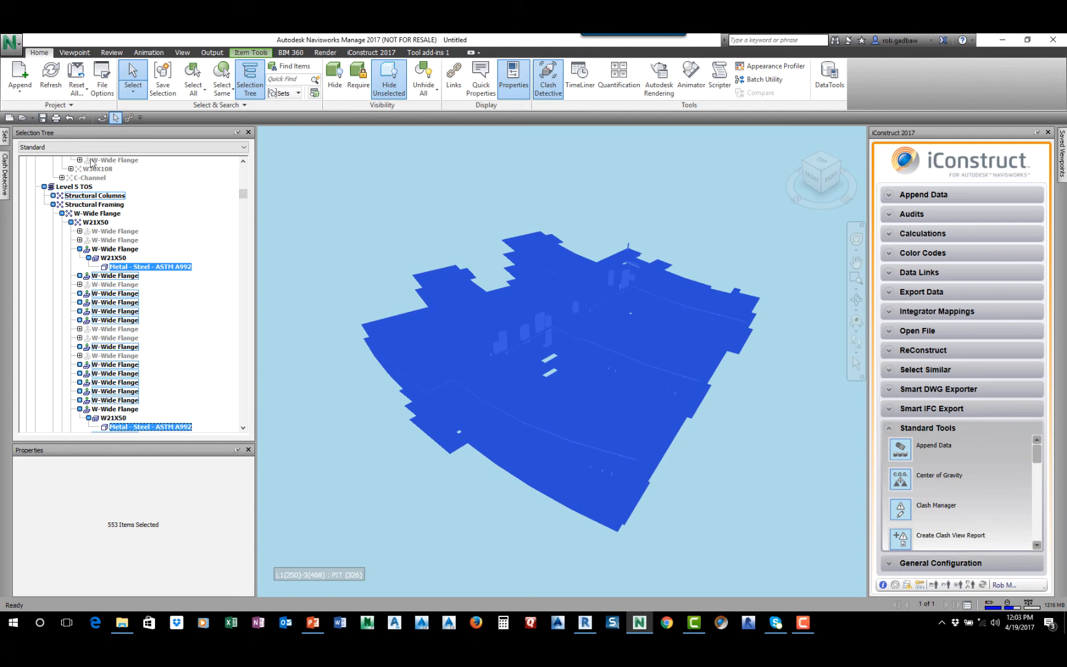
mouse_move(9, 173)
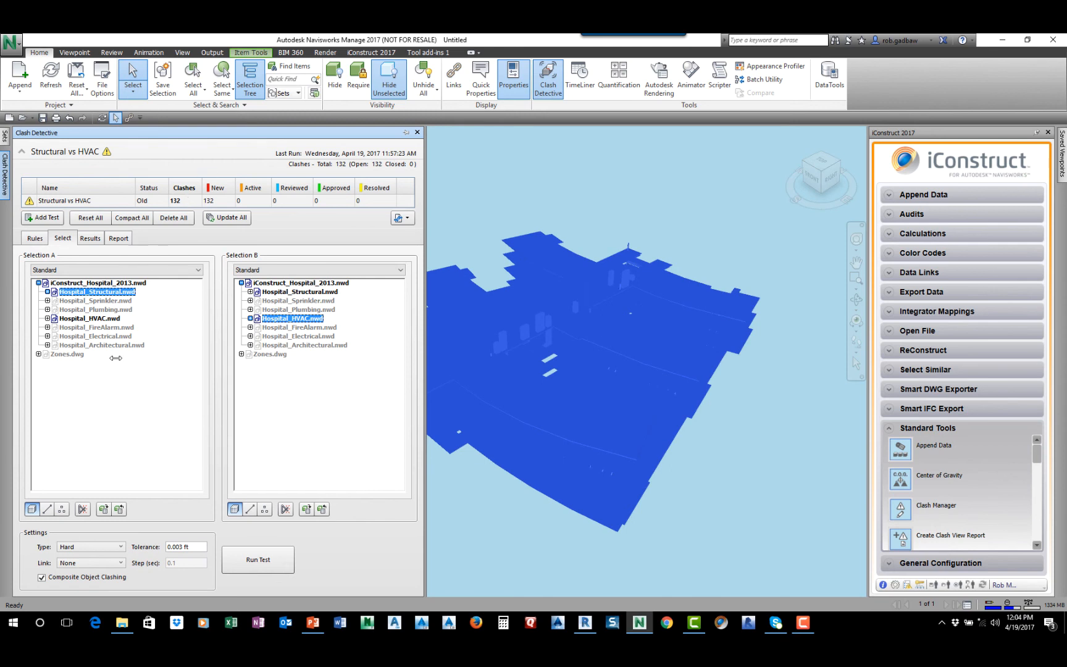
left_click(91, 240)
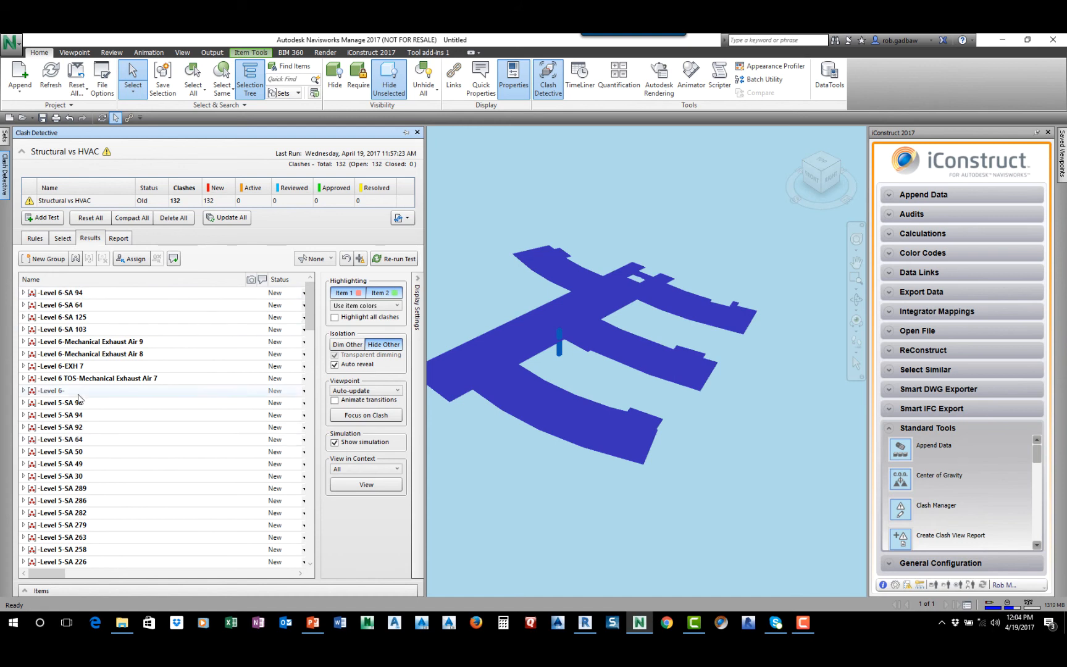
left_click(631, 172)
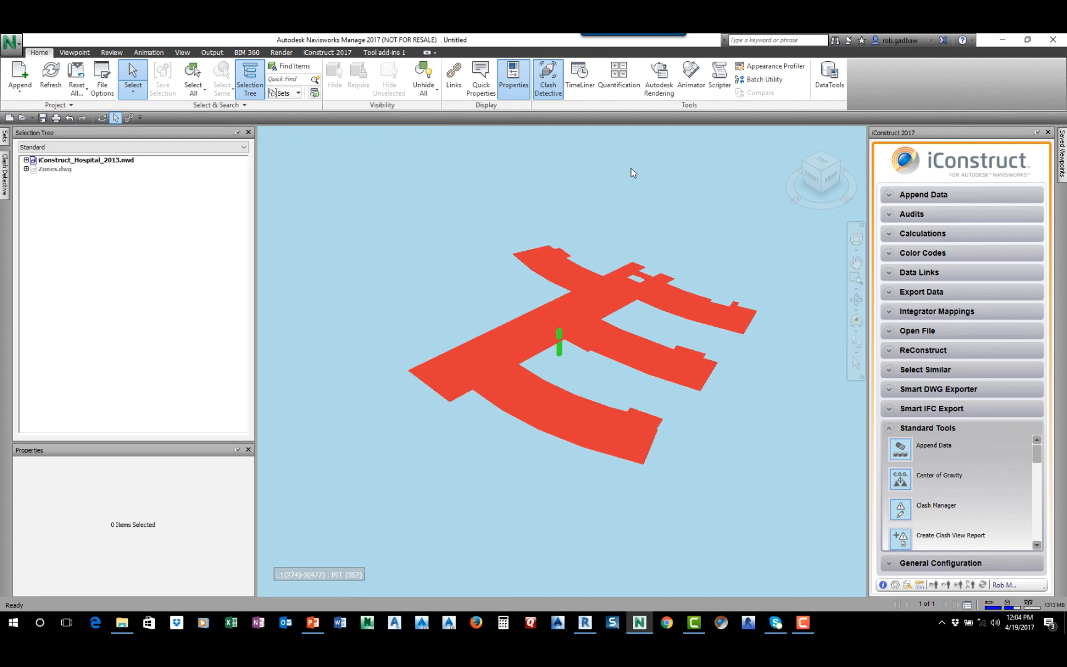
Switch to Revit with rac_basic_sample_project 2016.rvt and open the default 3D view
mouse_move(585, 622)
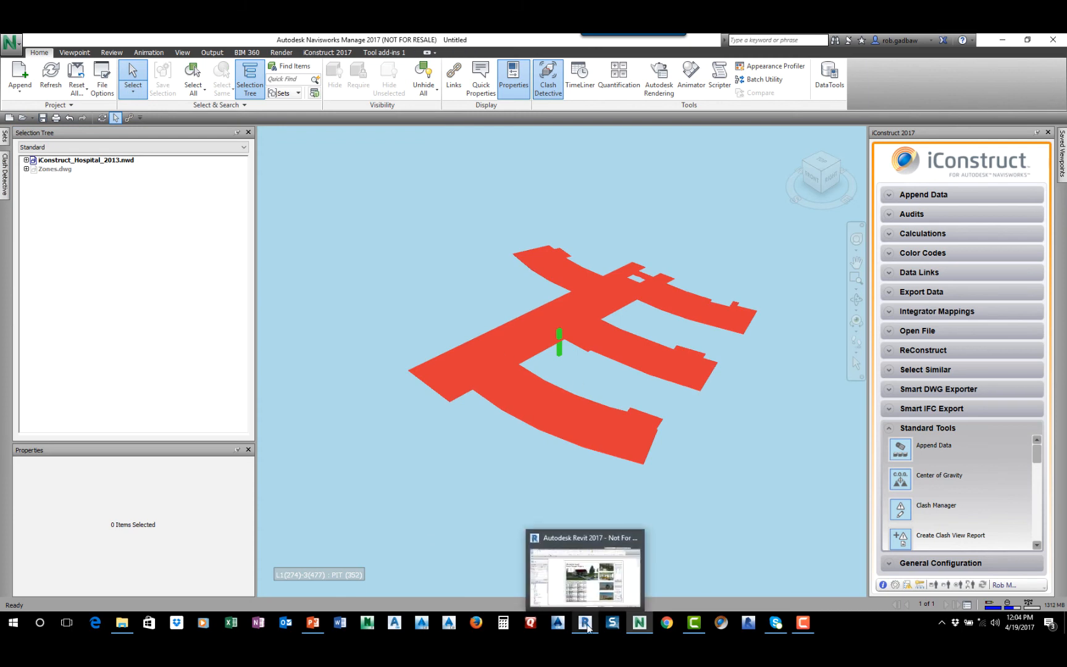
left_click(582, 584)
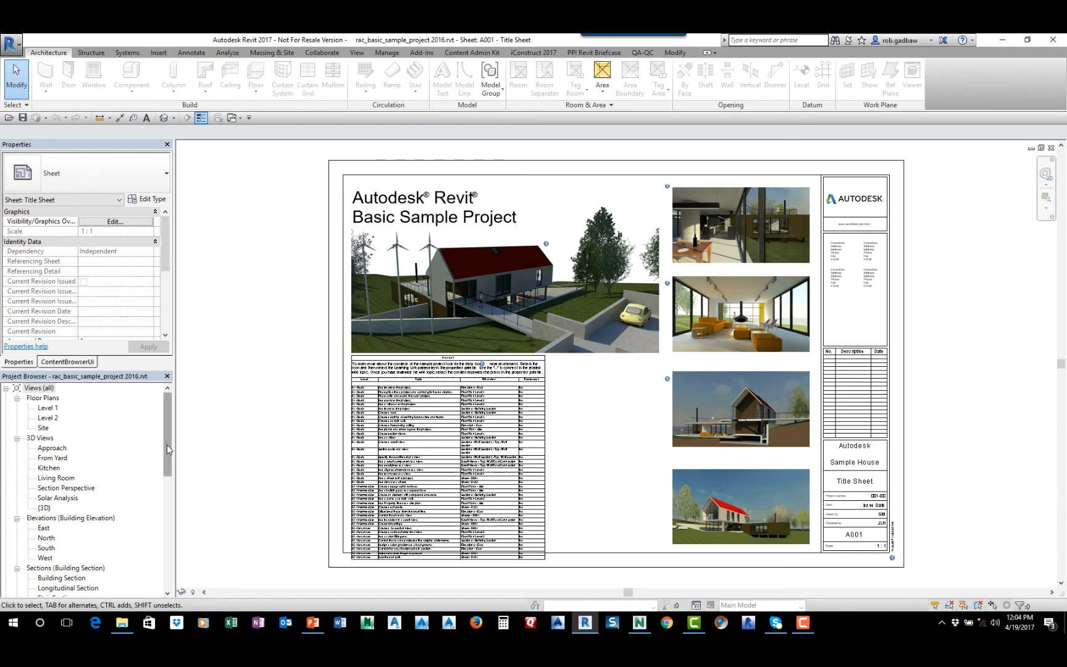
left_click_drag(166, 445, 166, 494)
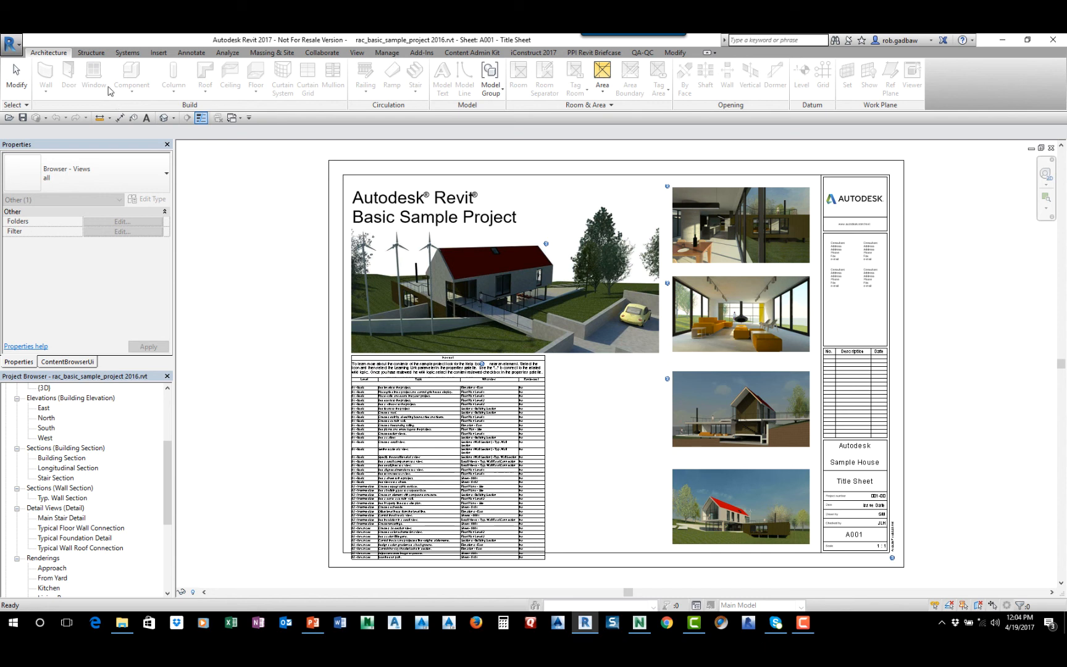
left_click(356, 53)
left_click(361, 75)
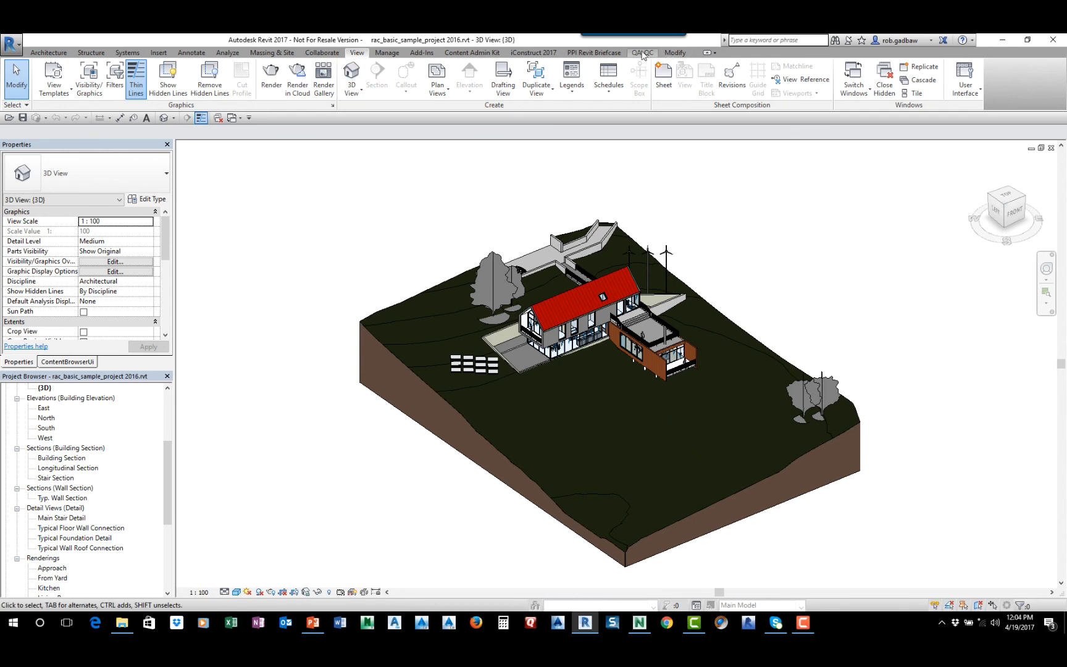
Open the QA-QC Clash tool and load the Navisworks clash report User Group.xml
left_click(605, 54)
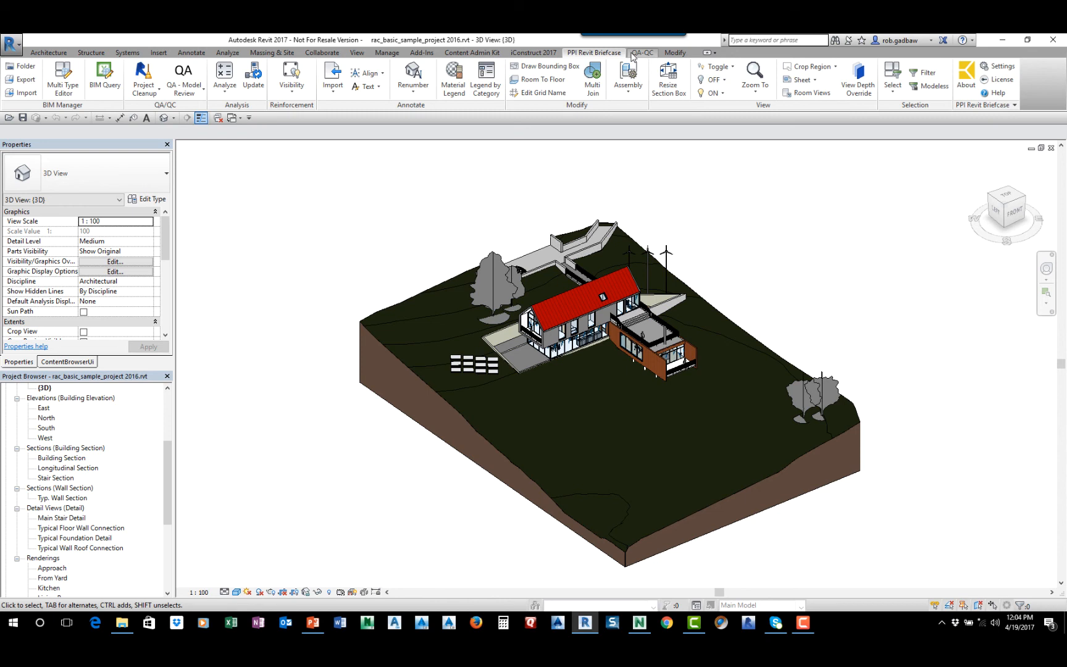
left_click(643, 54)
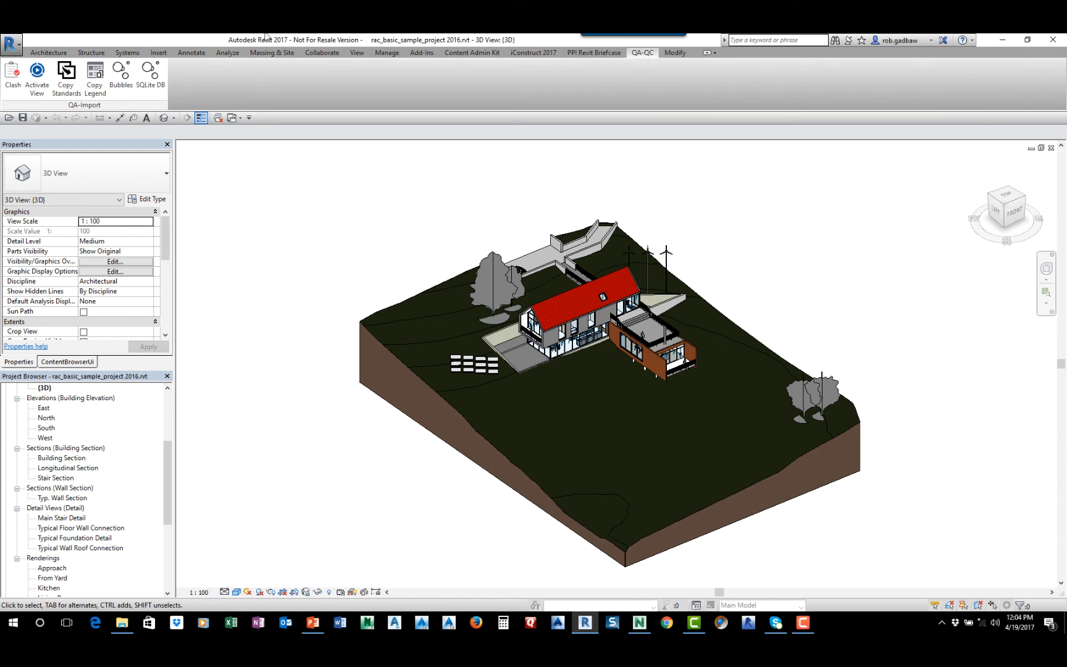
left_click(9, 81)
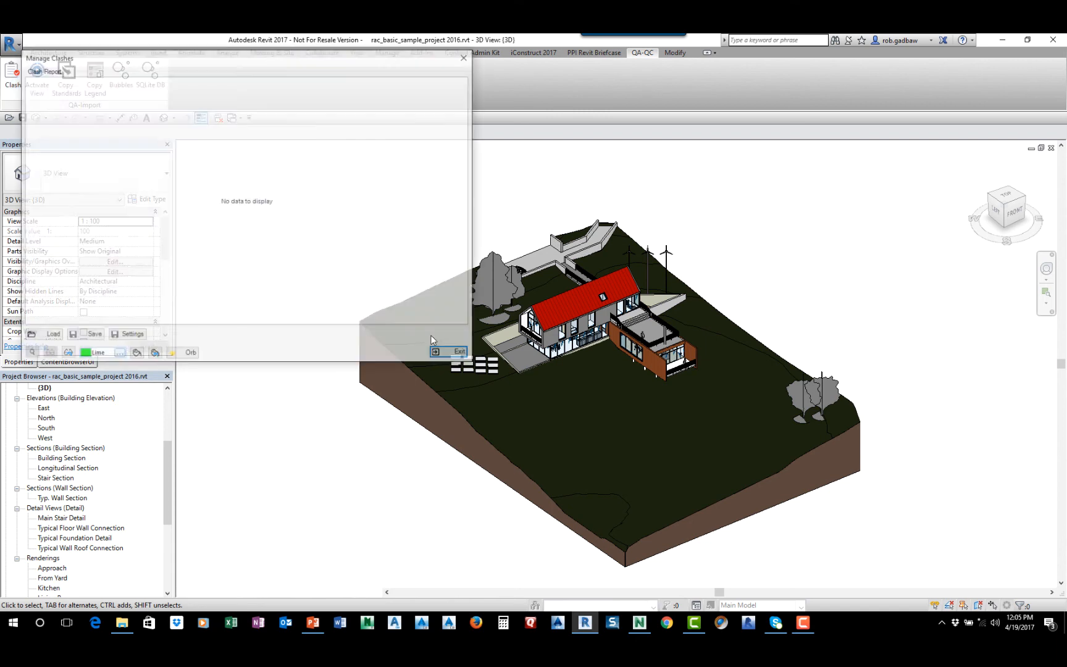
left_click_drag(286, 56, 524, 98)
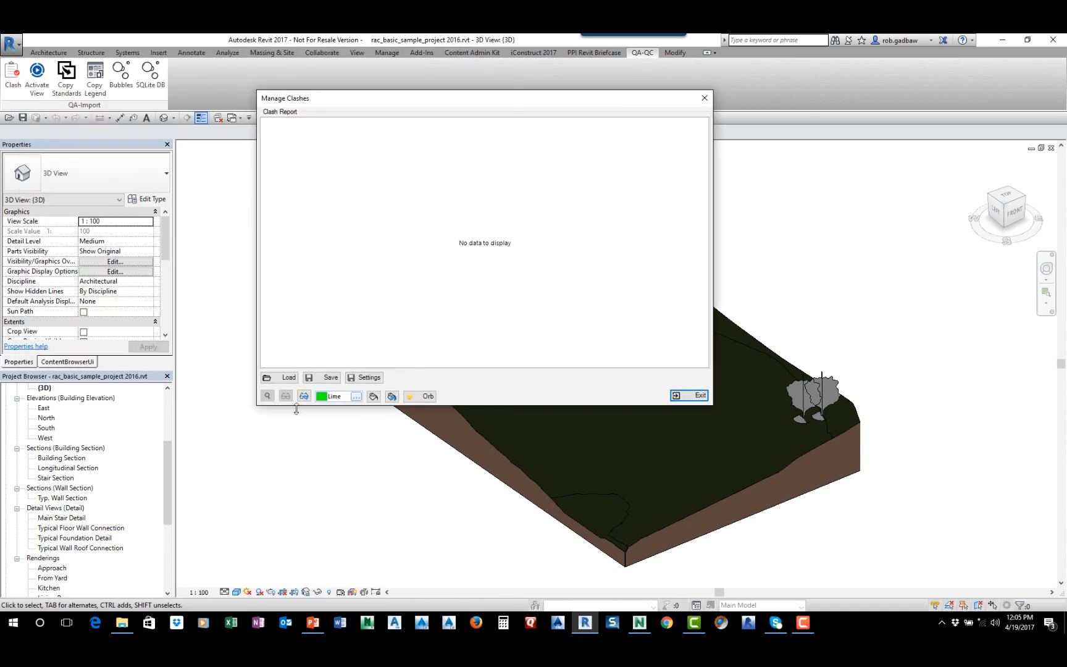
left_click(285, 378)
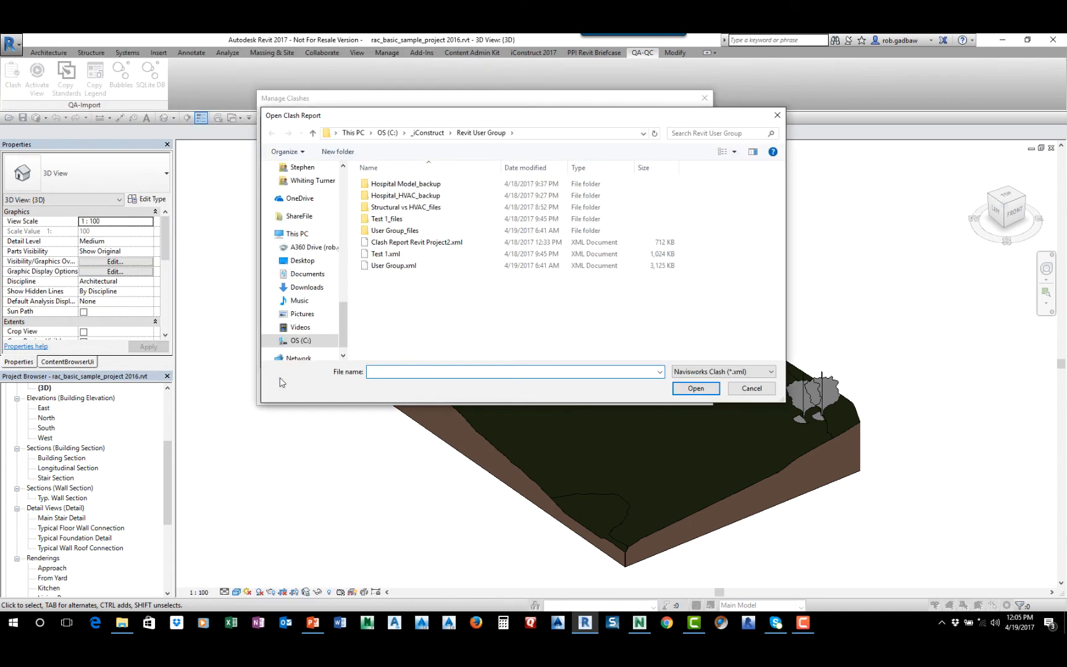
left_click(386, 266)
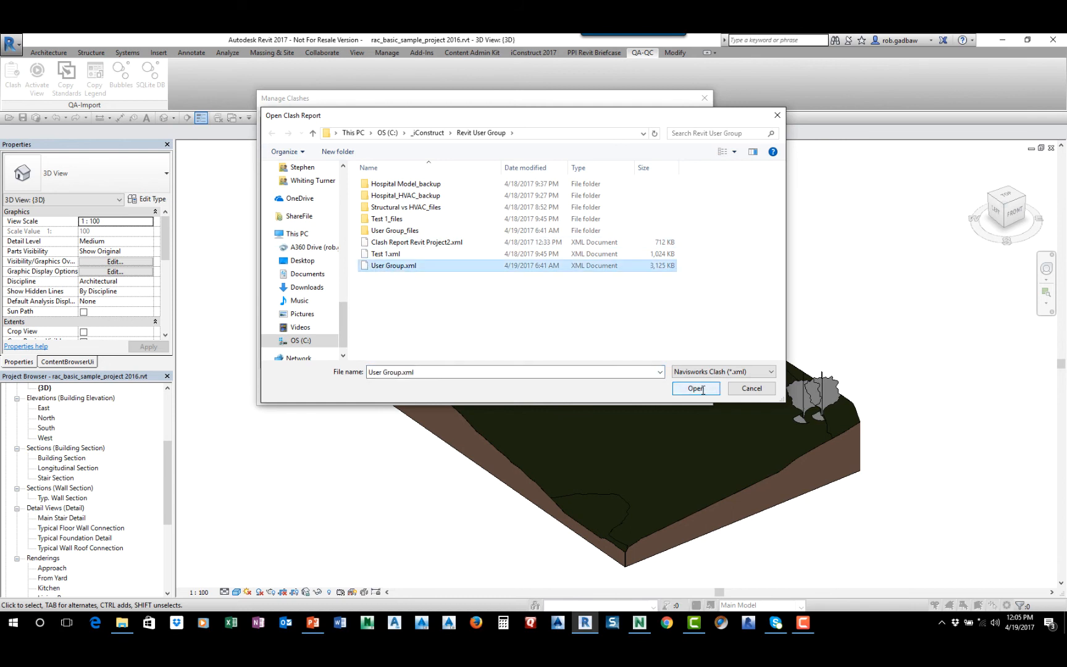
left_click(696, 389)
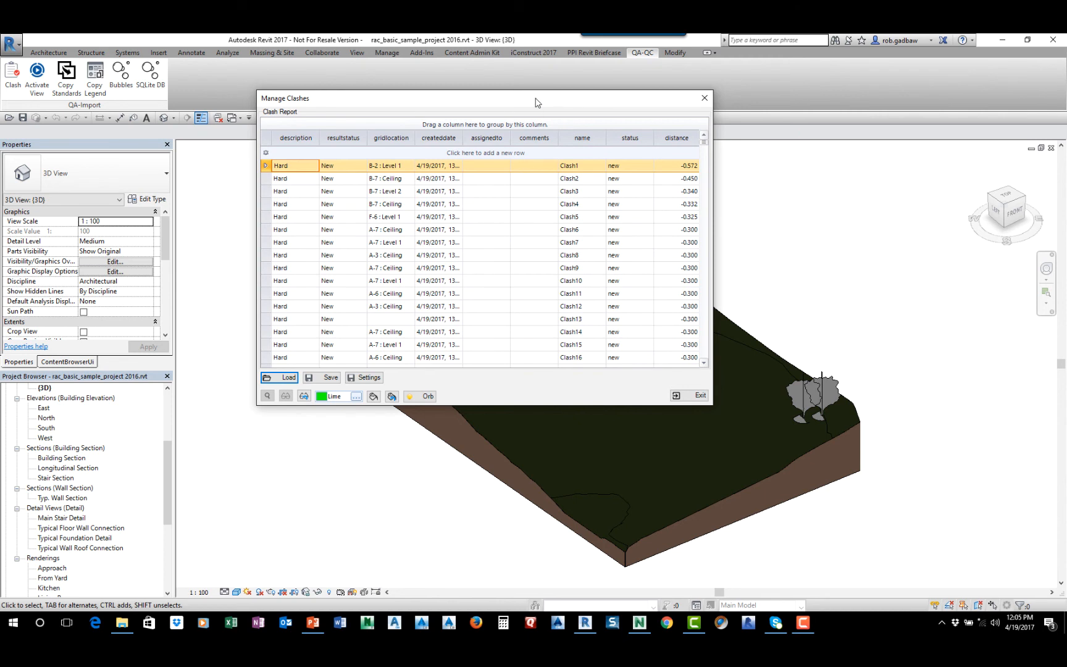
Isolate the elements of Clash1 in the 3D view and move Manage Clashes clear of them
left_click_drag(535, 102, 773, 105)
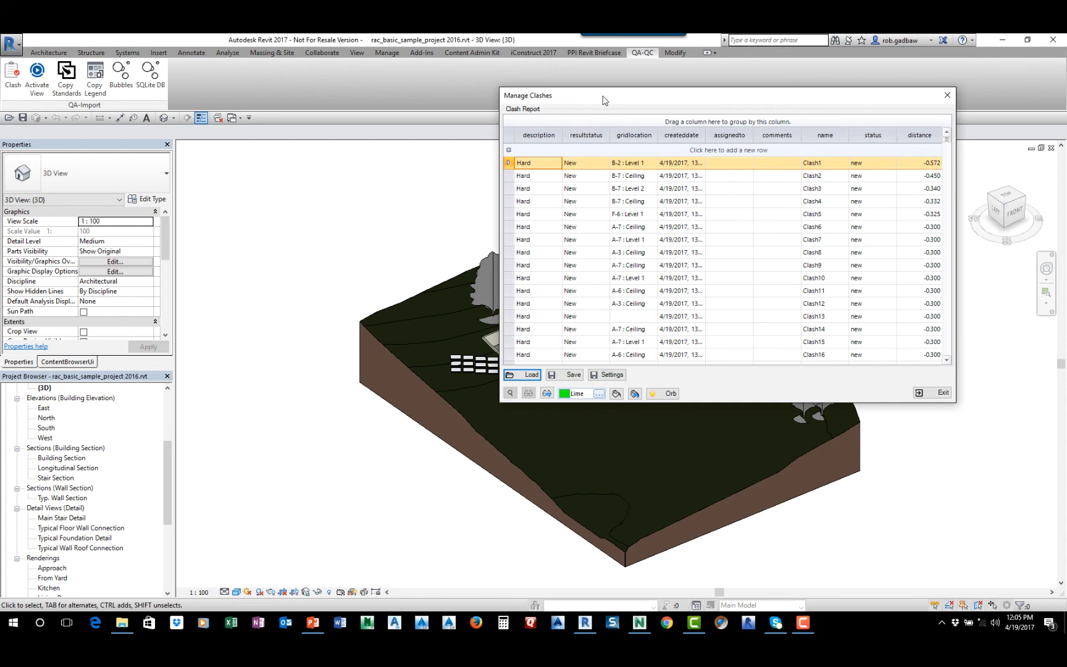
left_click_drag(602, 100, 657, 96)
double_click(584, 160)
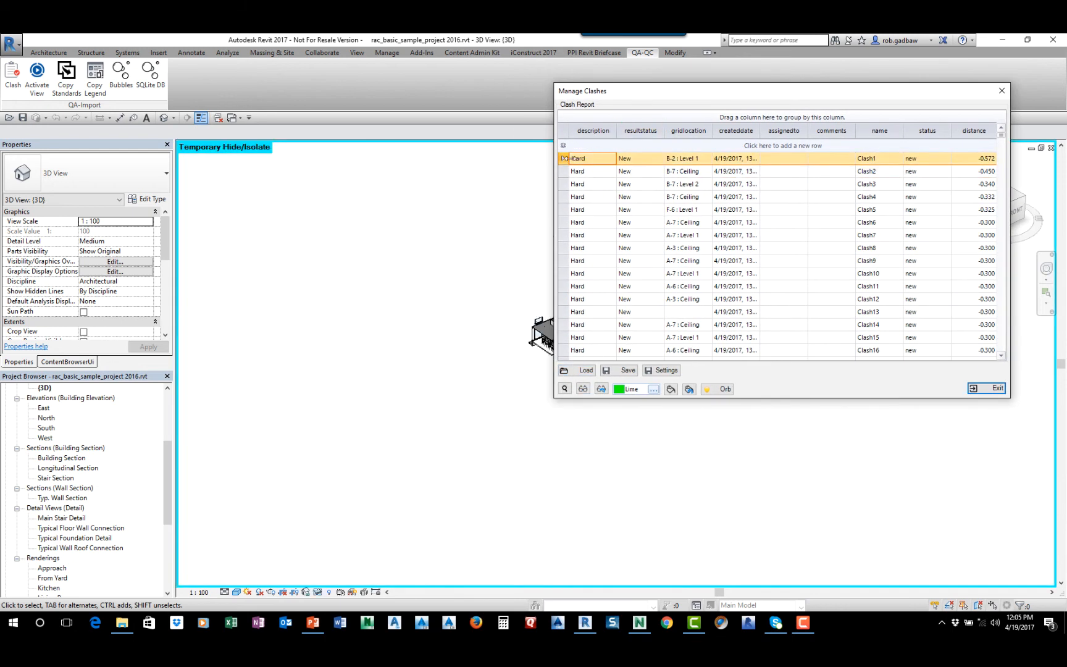
double_click(588, 157)
left_click_drag(665, 96, 756, 162)
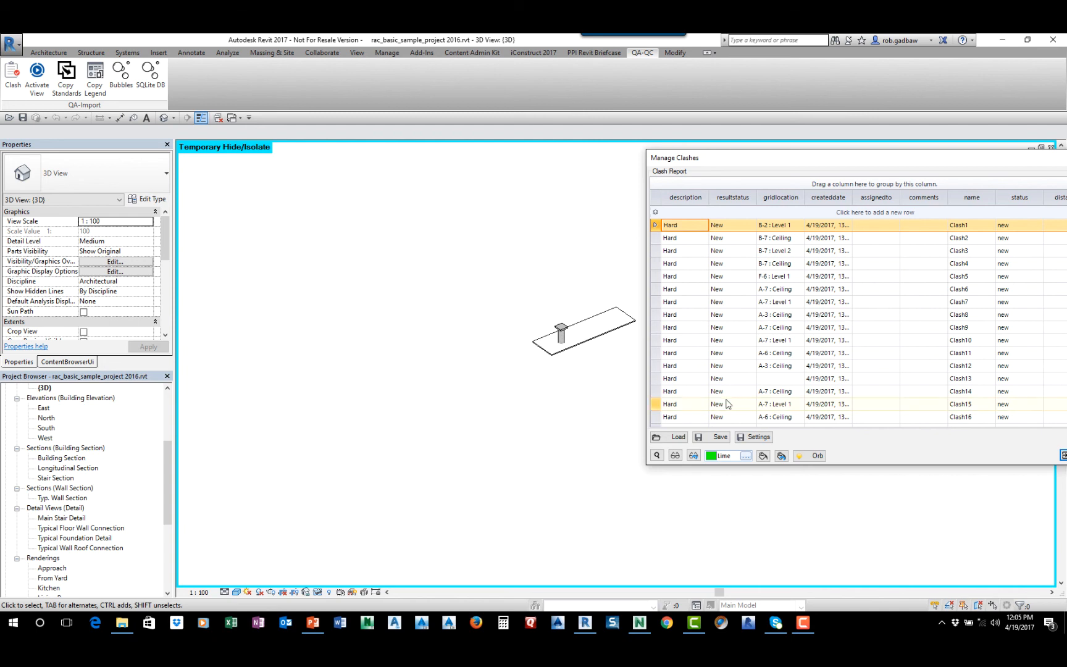
Examine the Clash Review Settings for view setup and non-clashing instances, and move Manage Clashes over the model
left_click(756, 437)
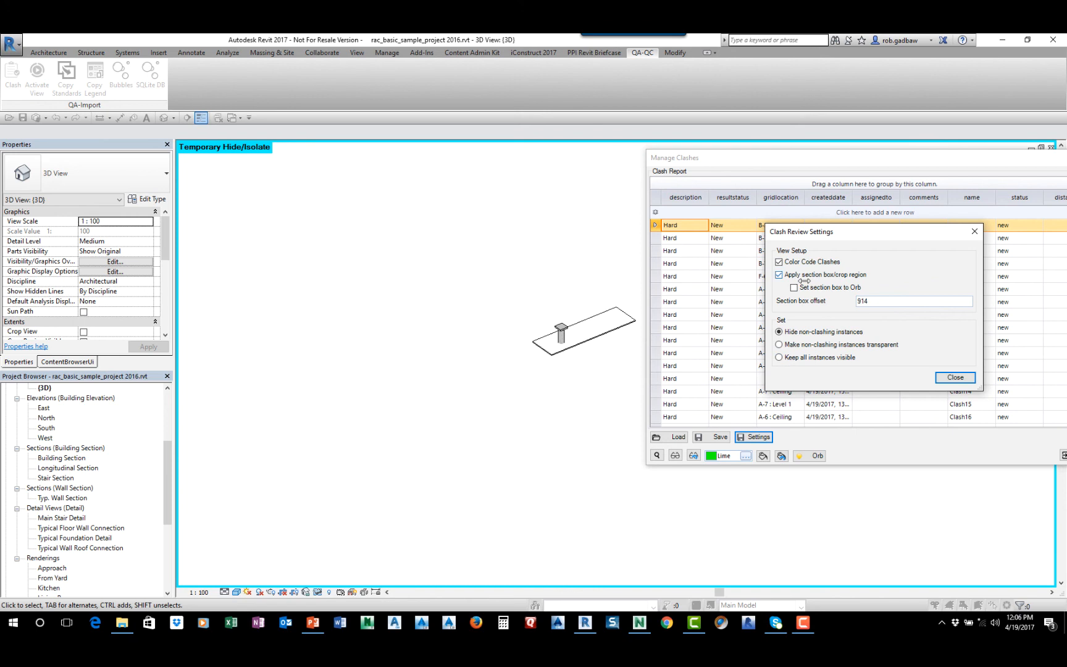
left_click(955, 377)
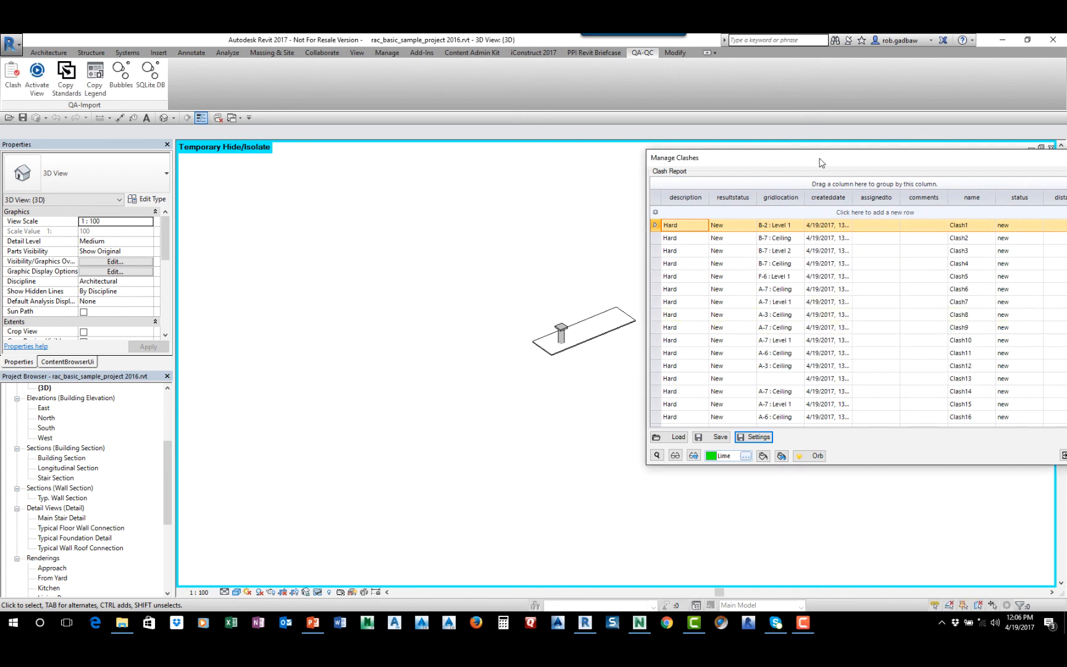
left_click_drag(821, 163, 754, 162)
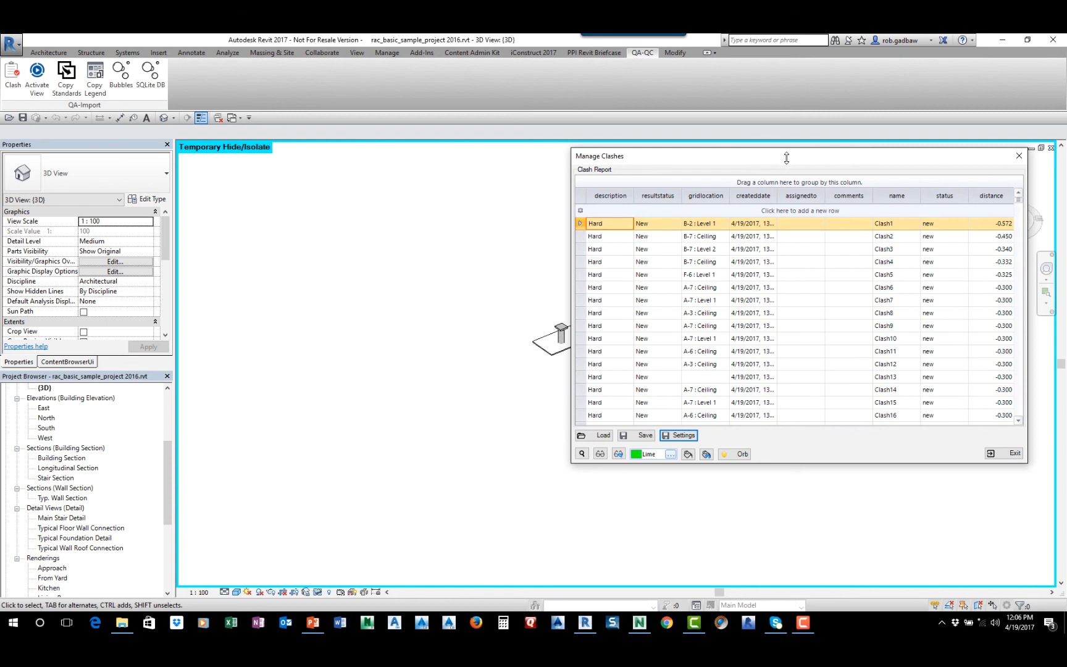
left_click_drag(786, 158, 616, 174)
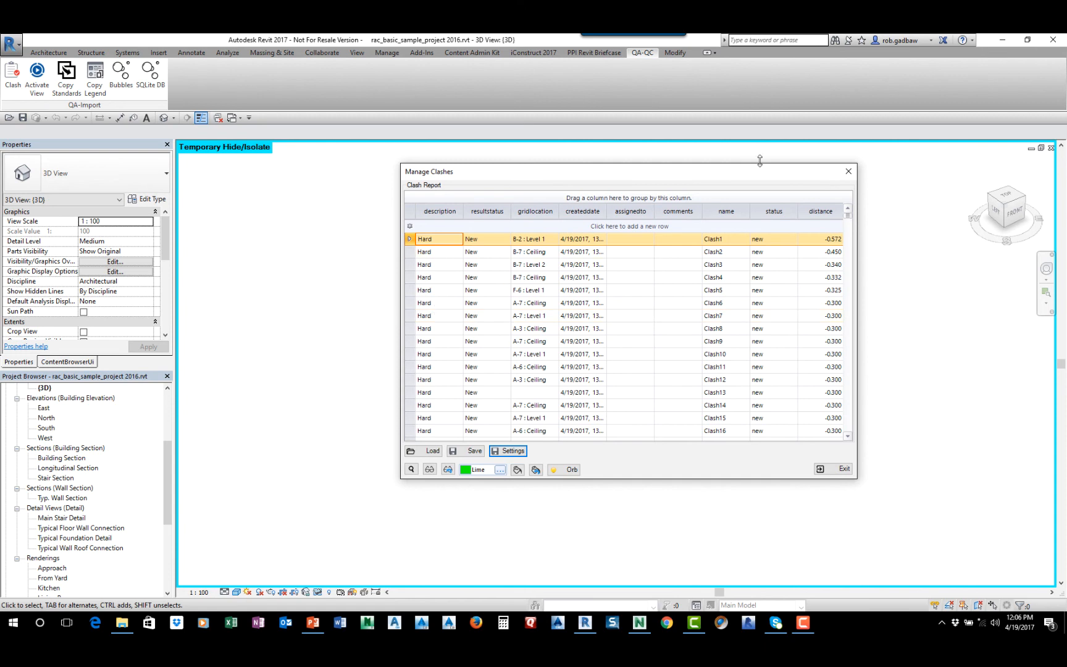
Close Manage Clashes and exit Revit without saving changes to the sample project
left_click(850, 174)
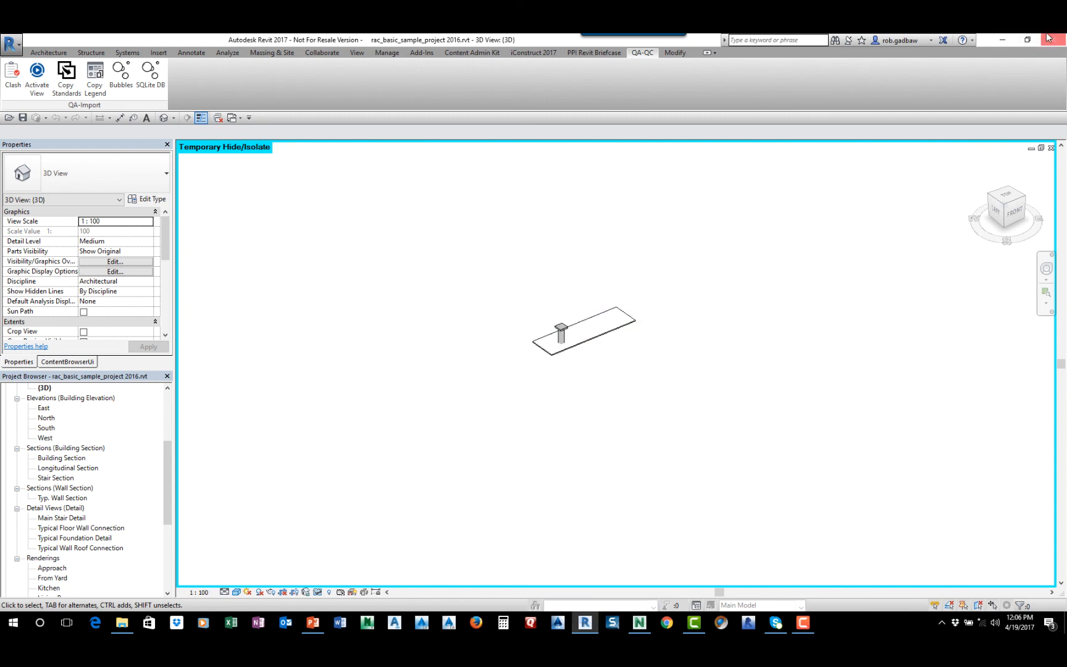
left_click(1053, 40)
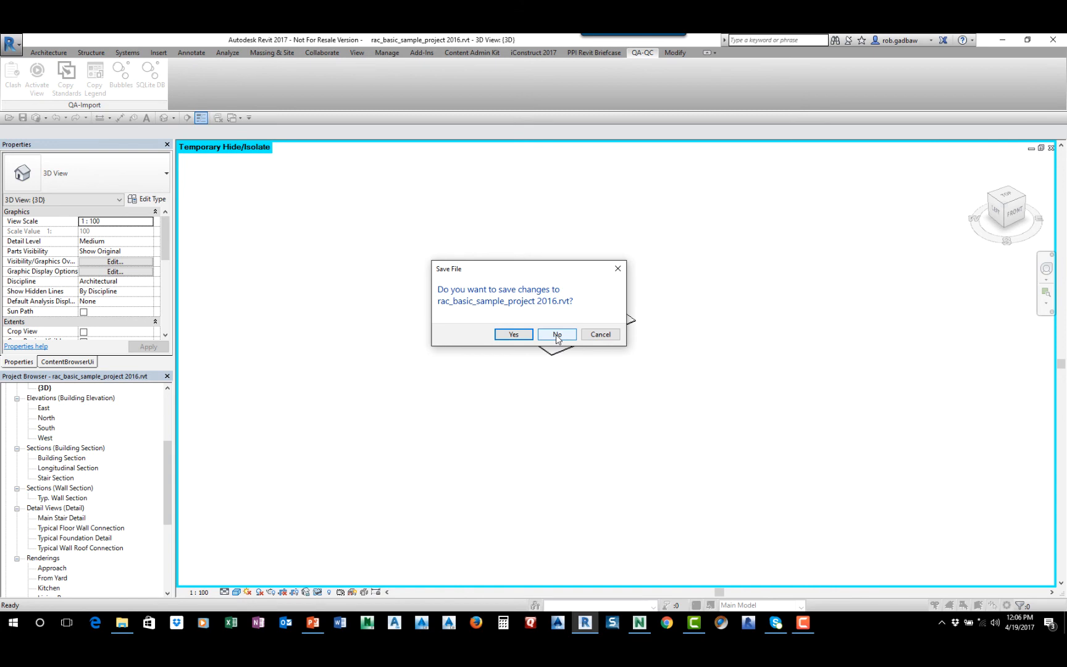
left_click(557, 335)
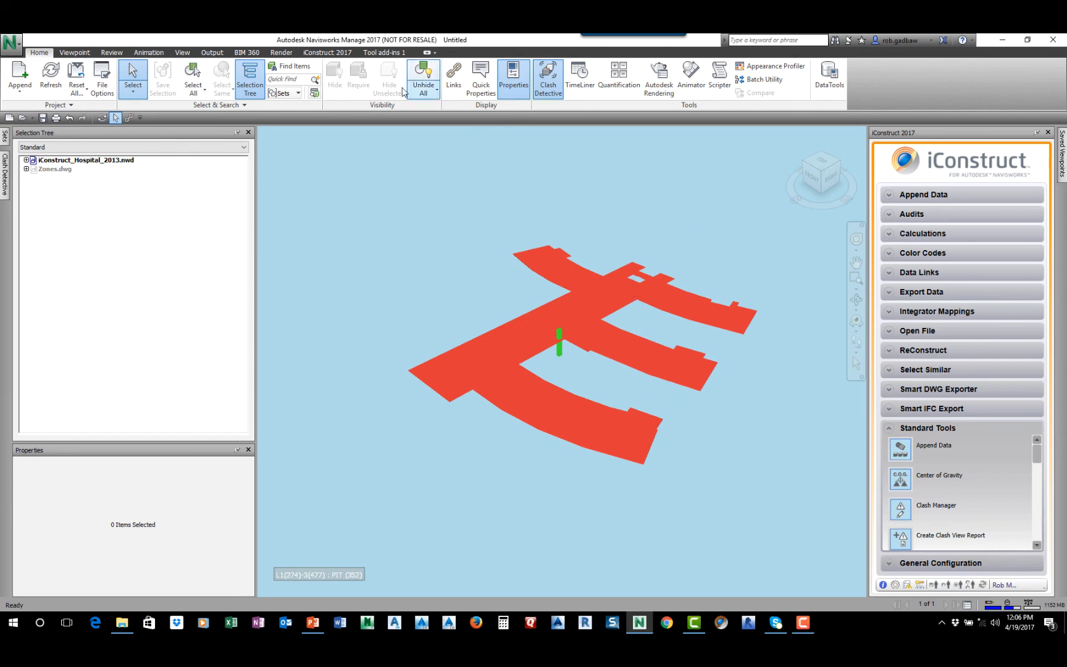
Delete Zones.dwg from the Navisworks model and open Clash Detective
left_click(51, 169)
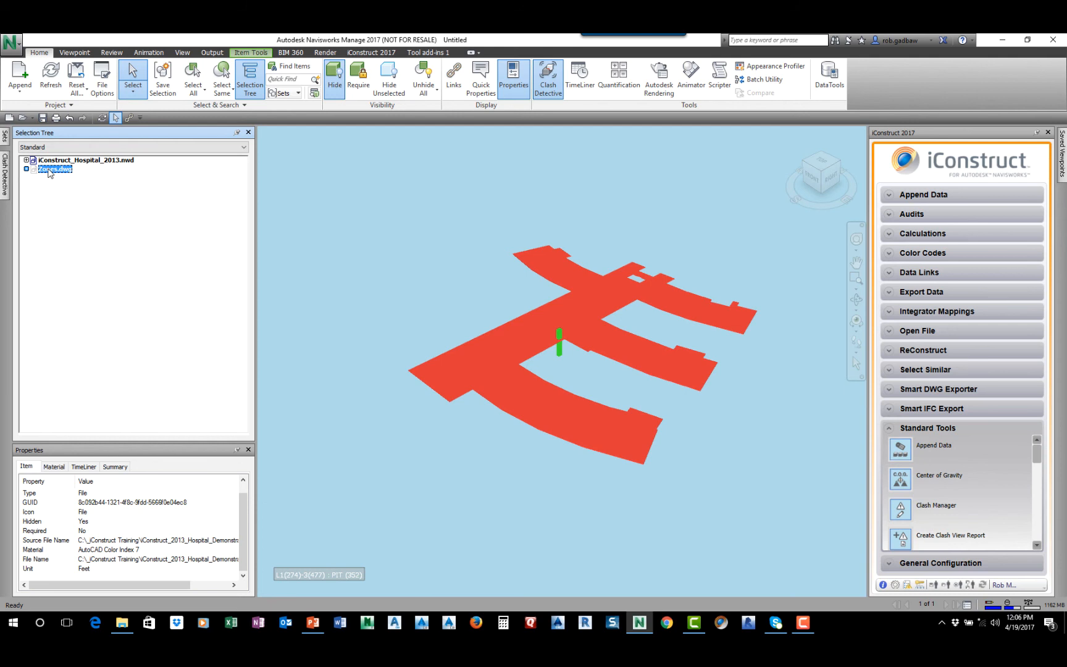
right_click(49, 172)
left_click(87, 432)
left_click(586, 373)
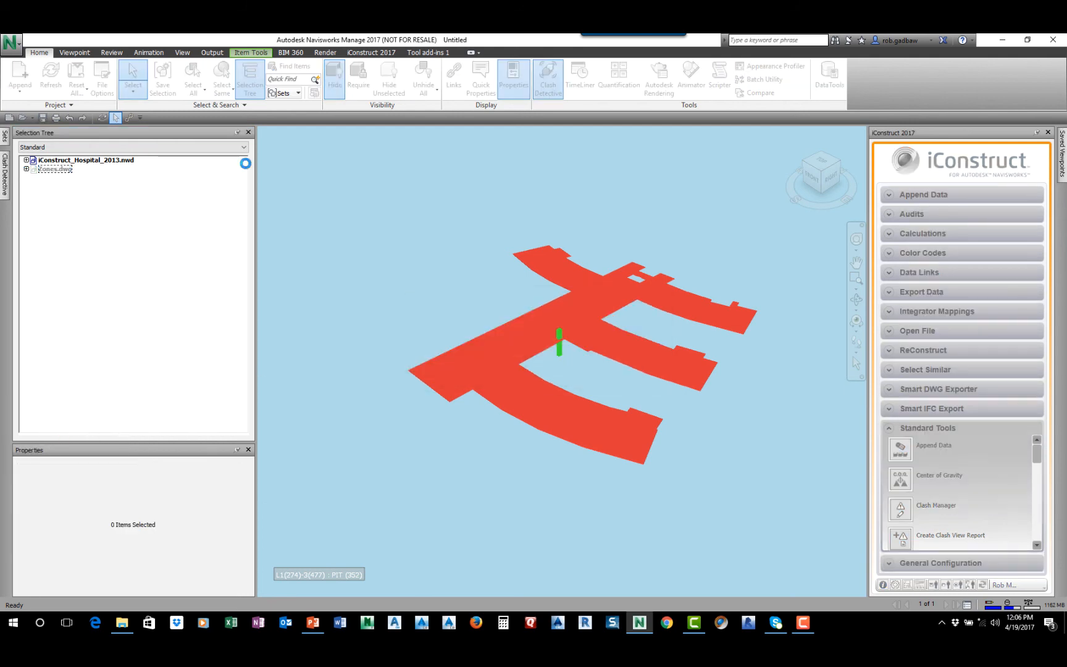
left_click(5, 176)
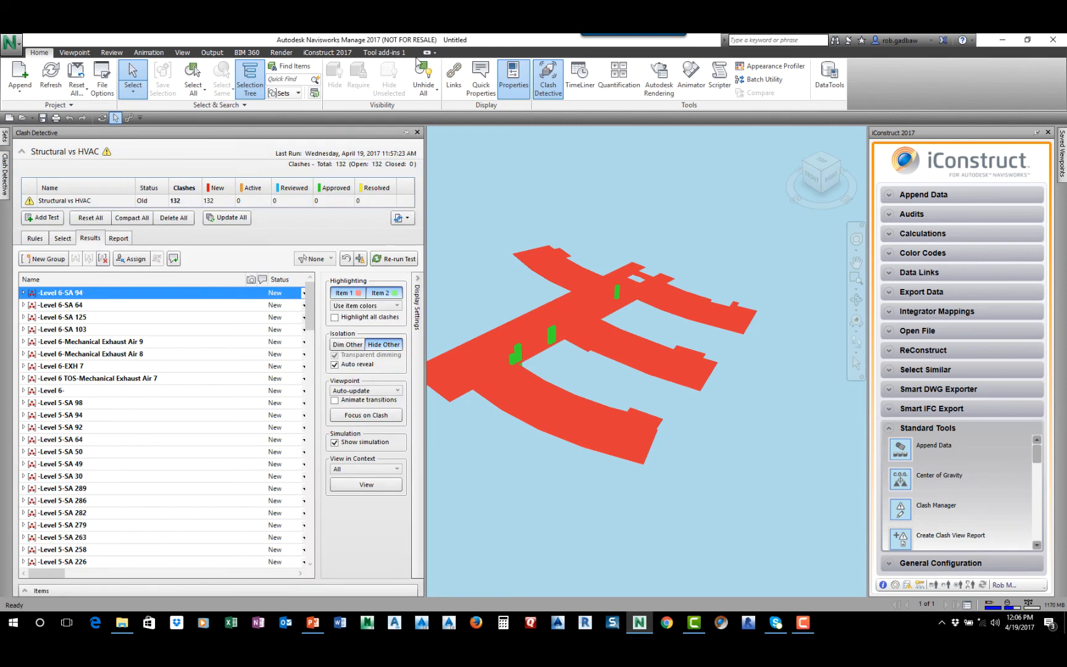
Check the Structural vs HVAC test's rules in Clash Detective and unhide all elements of the hospital model
left_click(8, 174)
left_click(35, 238)
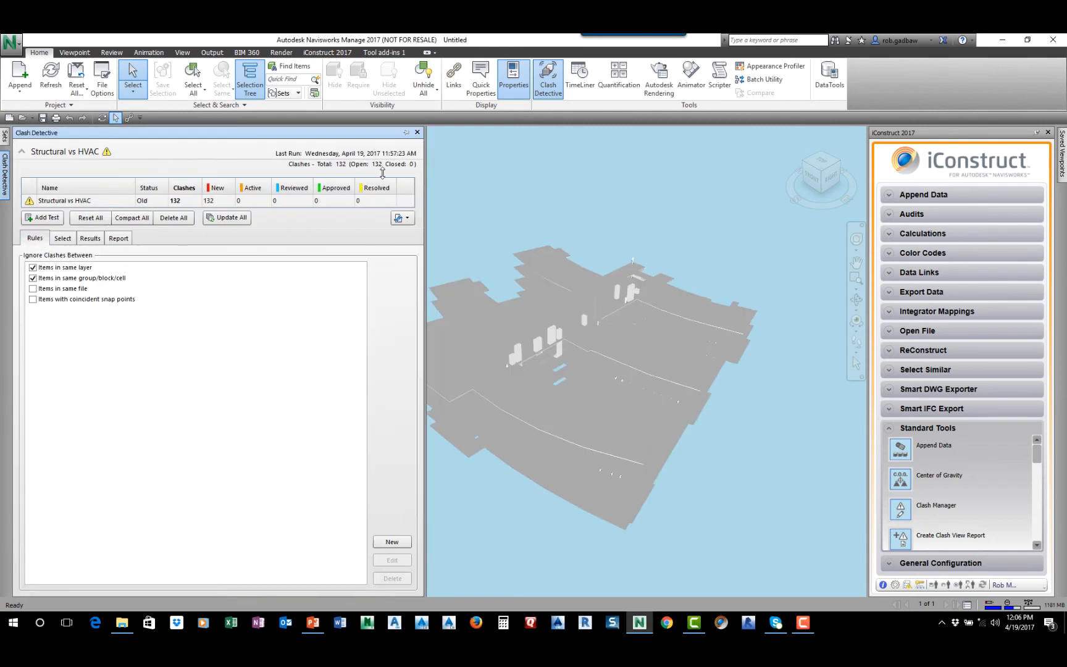
left_click(424, 75)
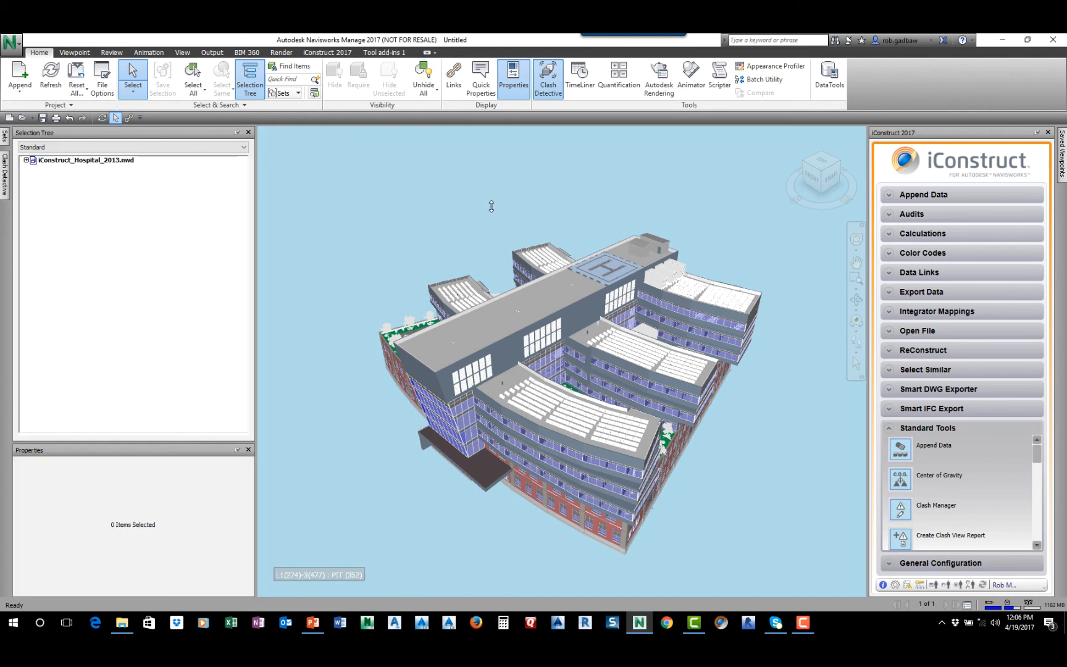
Create a clash view report for the first Structural vs HVAC group using the Summary Clash Views template
left_click(900, 538)
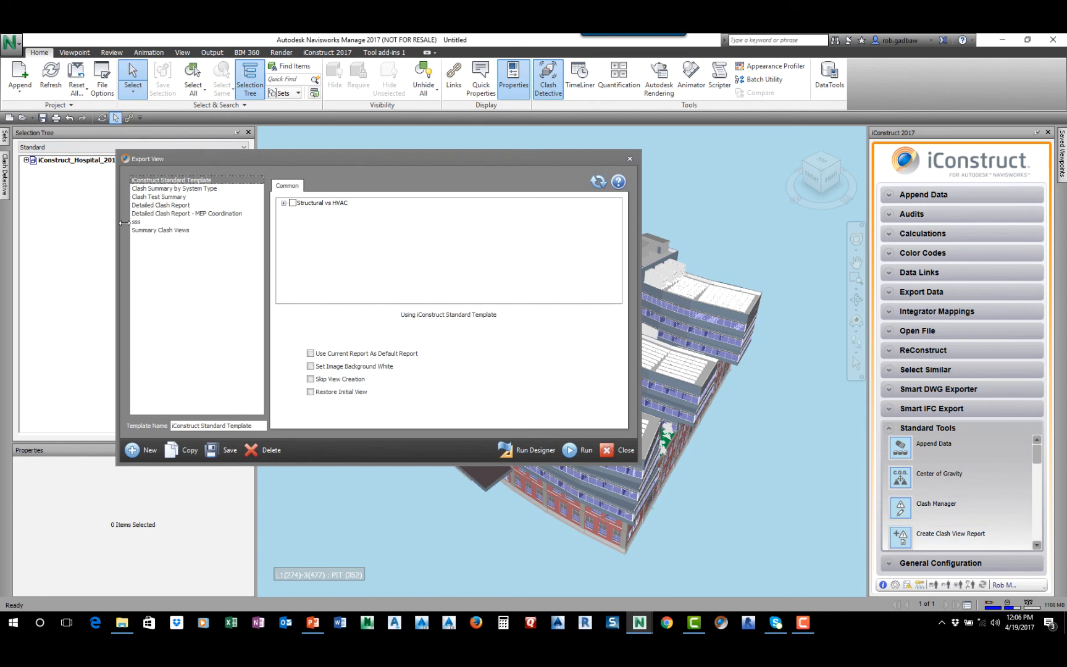
left_click(154, 230)
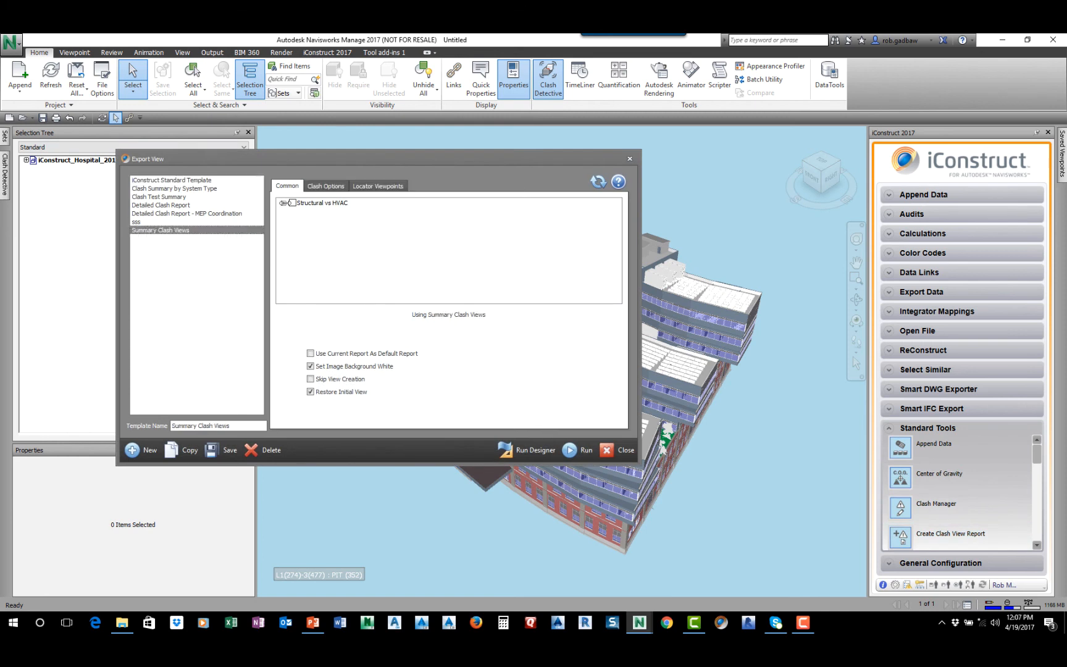
left_click(283, 202)
left_click(304, 214)
left_click(573, 449)
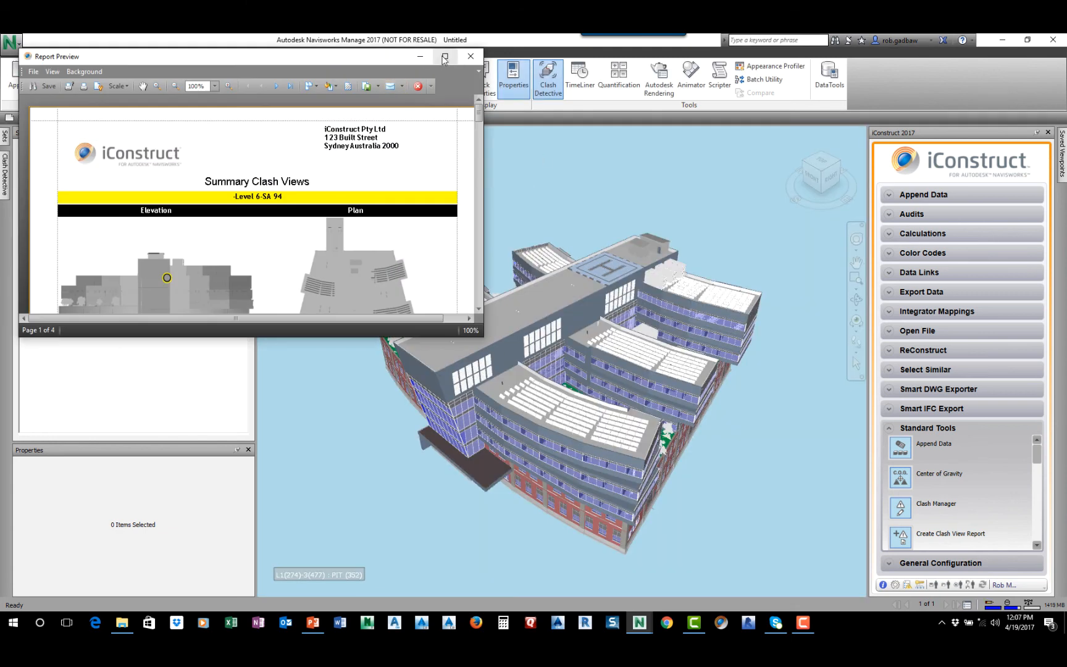
Review the Summary Clash Views report's elevation, plan and clash images at full-screen size, and close the preview
left_click(444, 50)
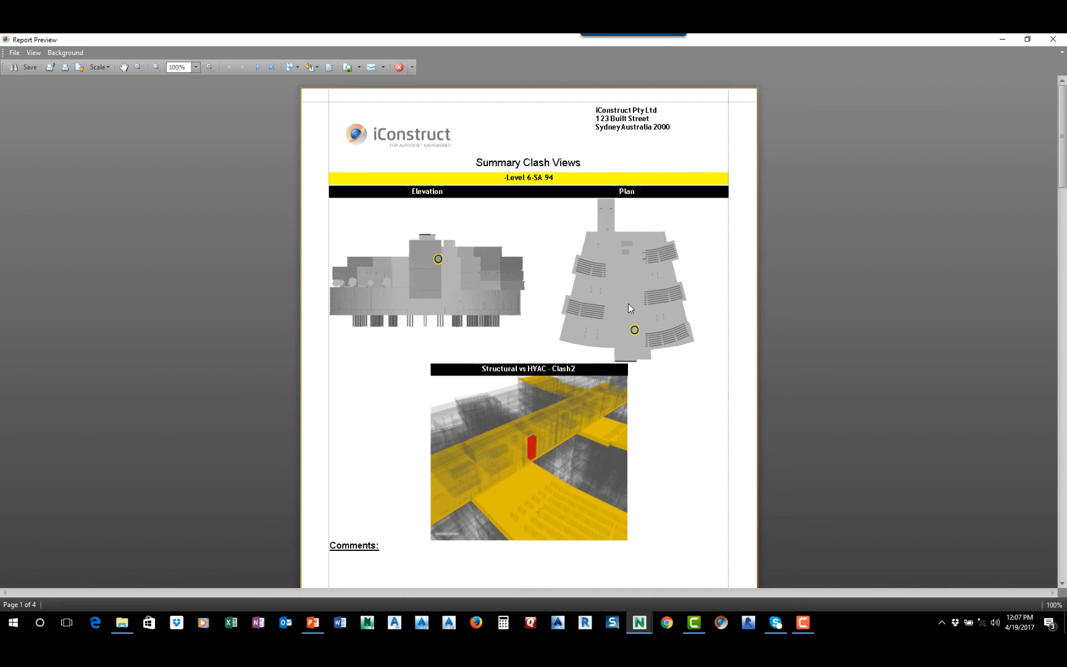
scroll(628, 466, "down", 10)
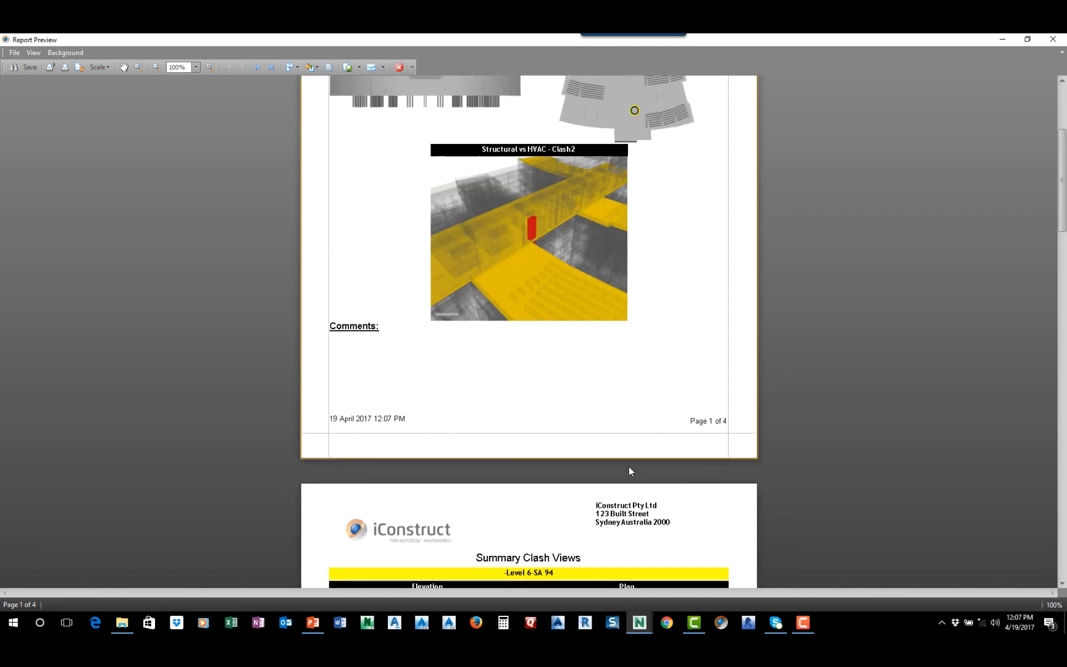
scroll(629, 466, "down", 1)
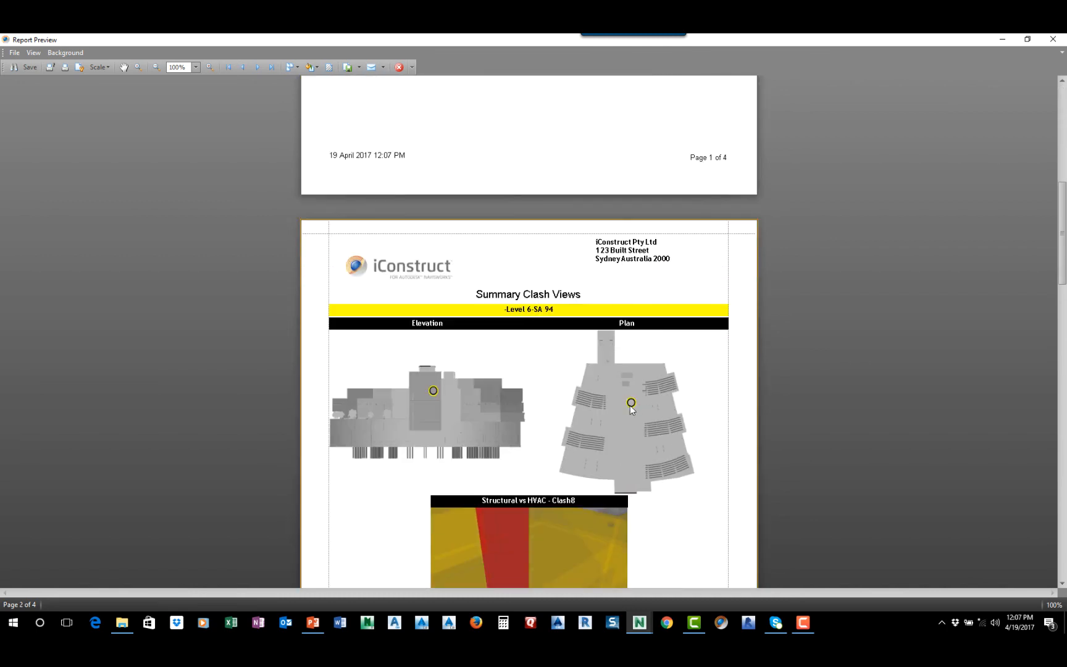
scroll(630, 406, "down", 11)
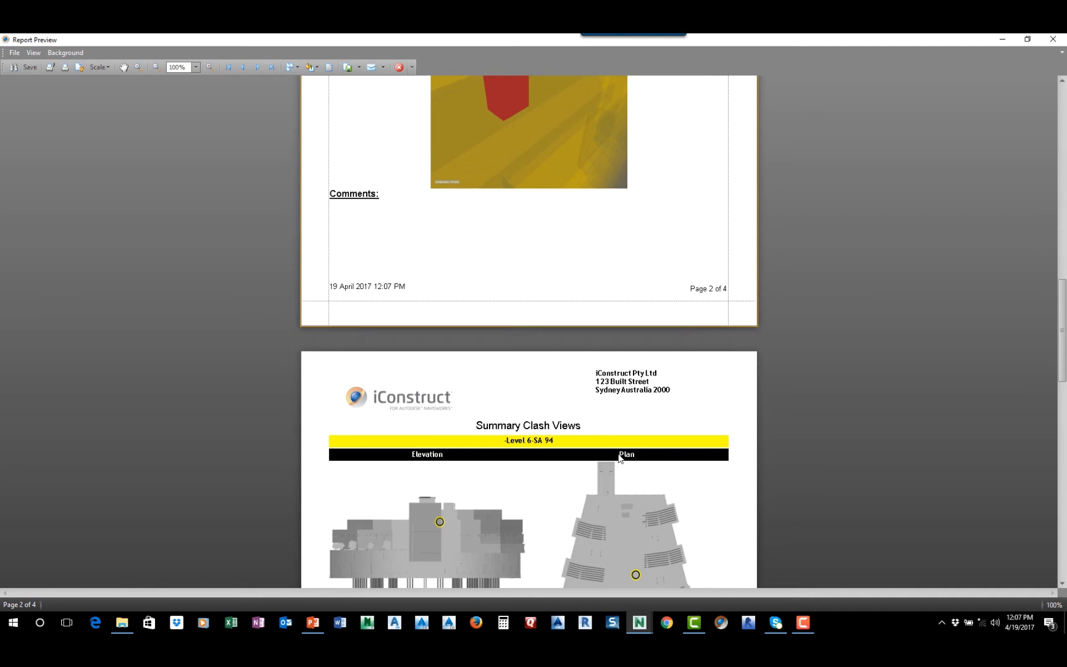
scroll(619, 457, "down", 4)
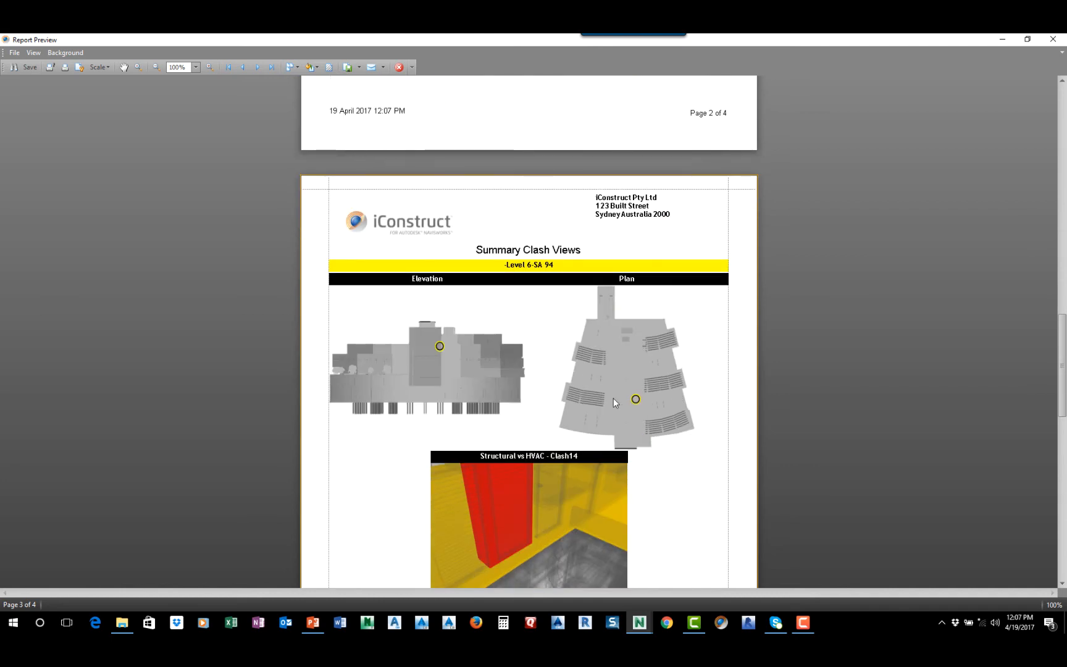
left_click(1050, 41)
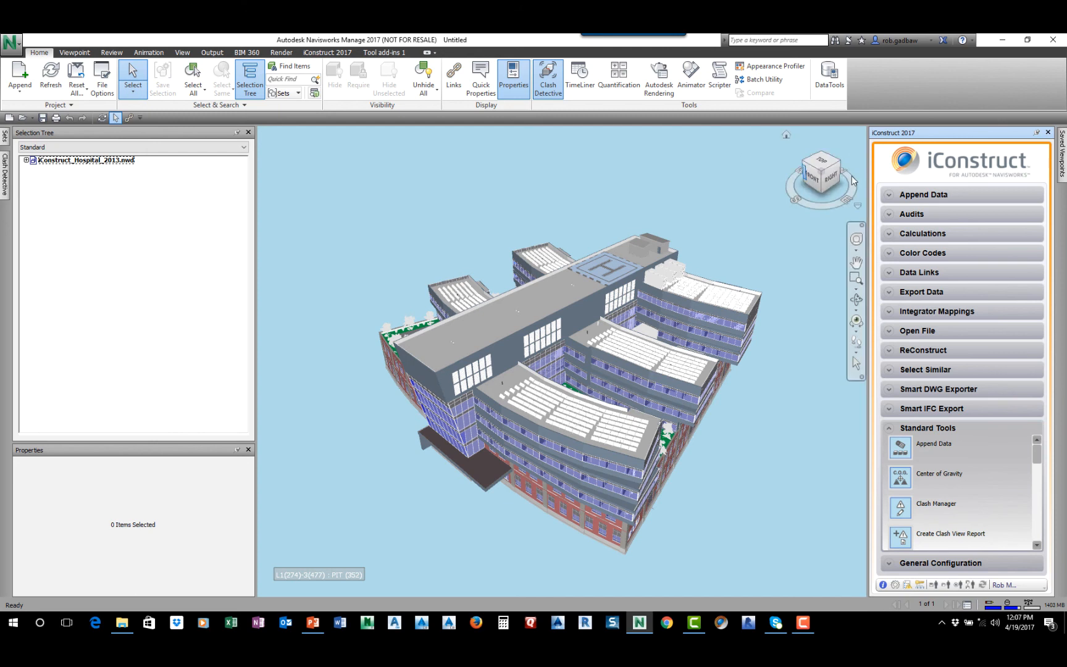
Switch to the iConstruct Tool Suite and create a new job named SEARUG in Workflow Management
left_click(722, 625)
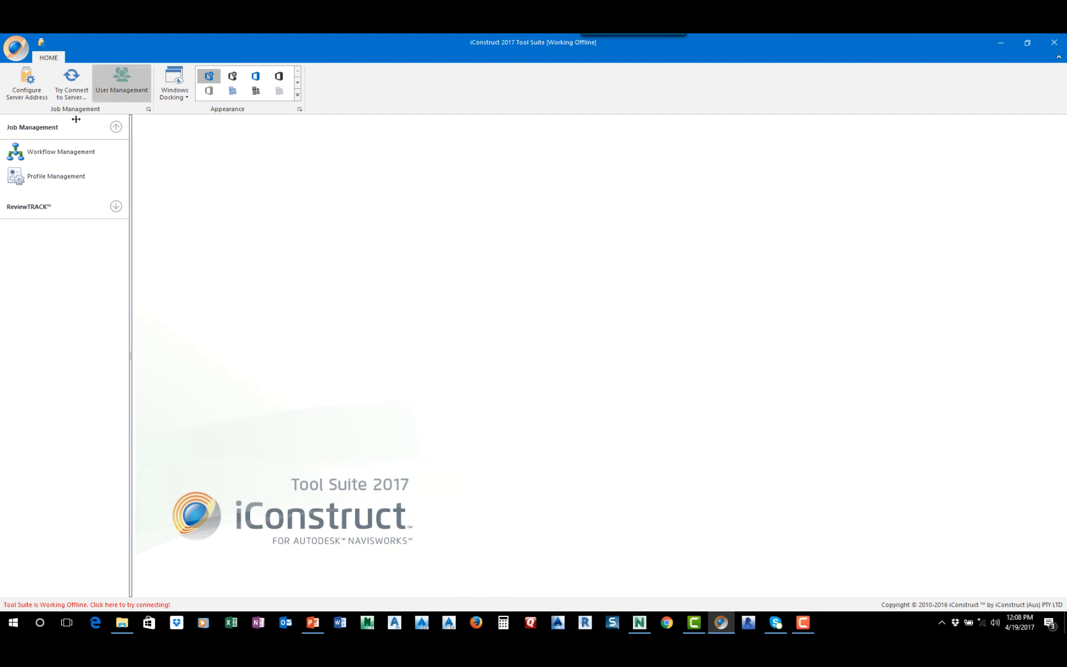
left_click(55, 151)
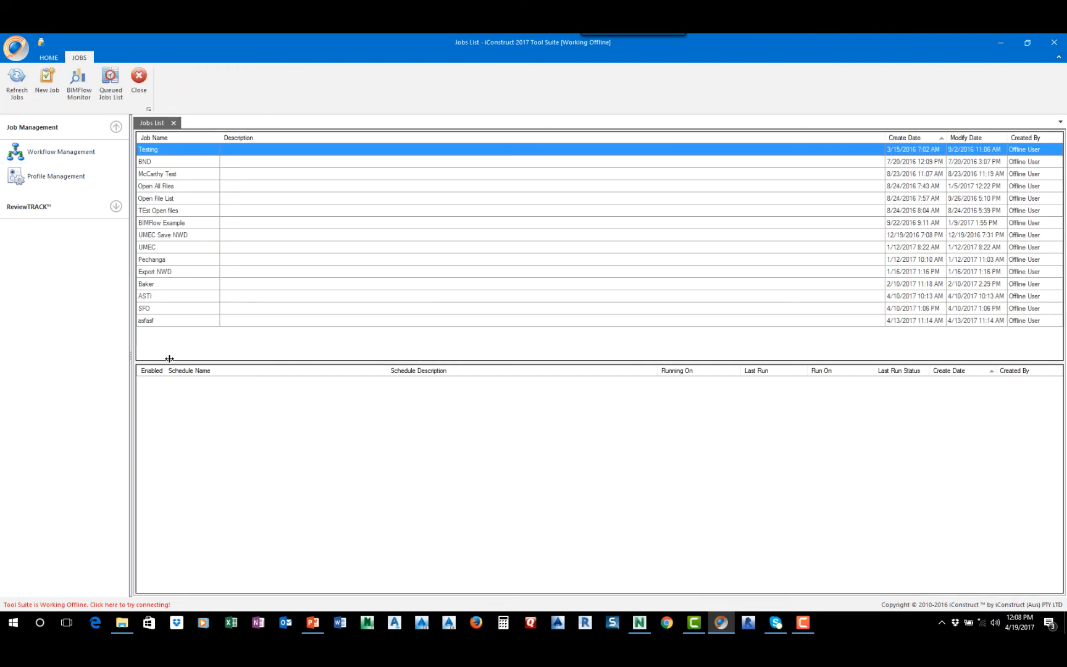
right_click(168, 337)
left_click(206, 343)
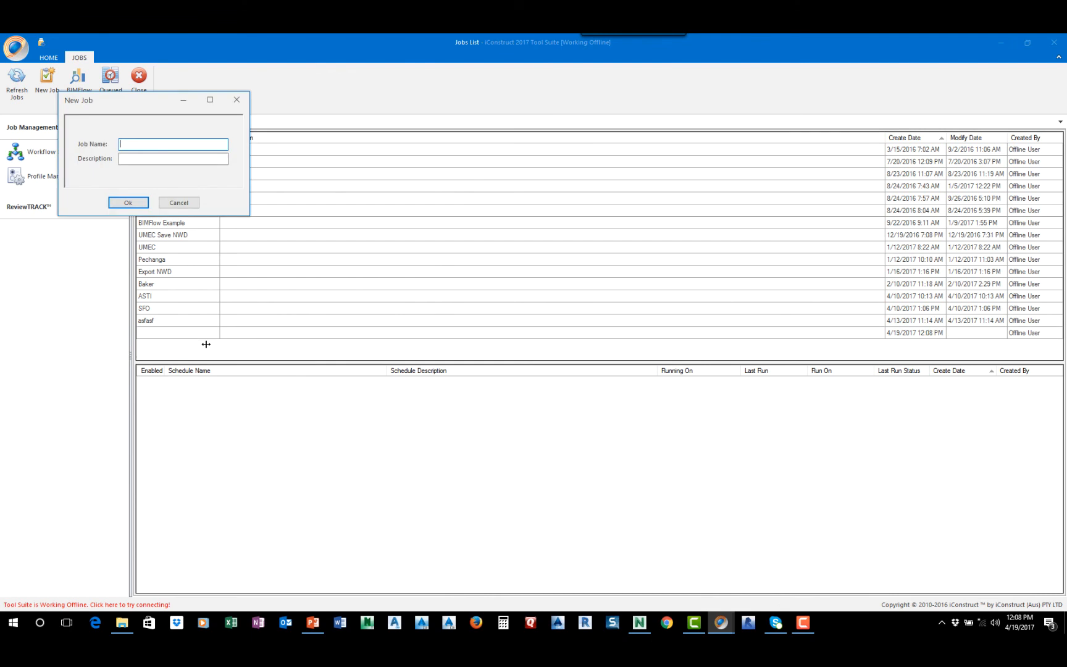
type("SEARUG")
key("Return")
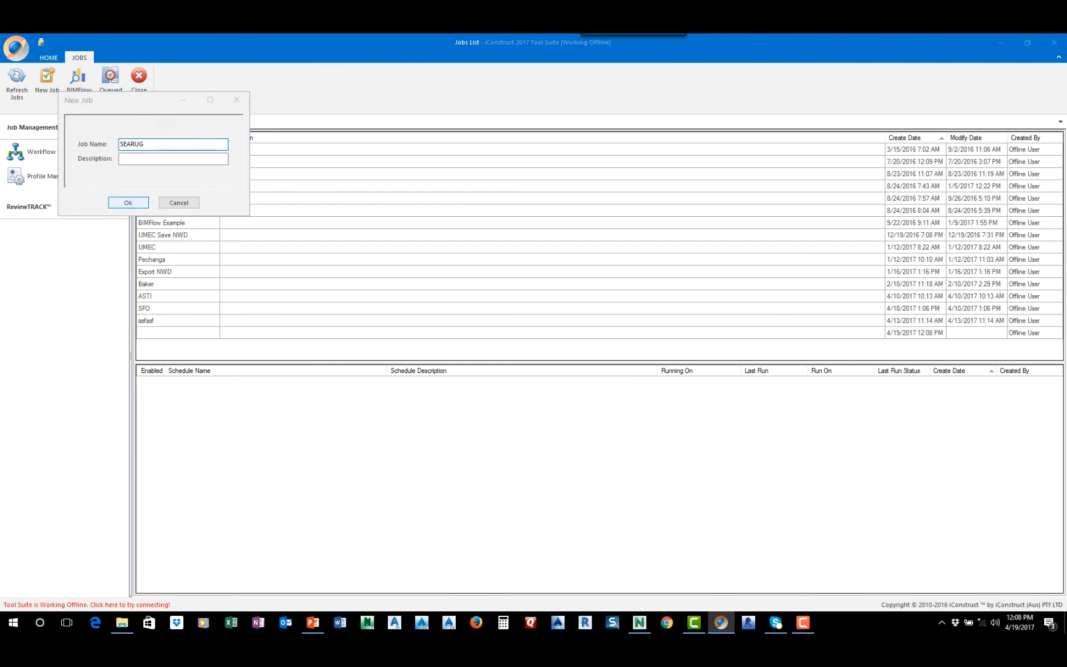
Open the SEARUG job's workflow for design
left_click(165, 332)
right_click(167, 331)
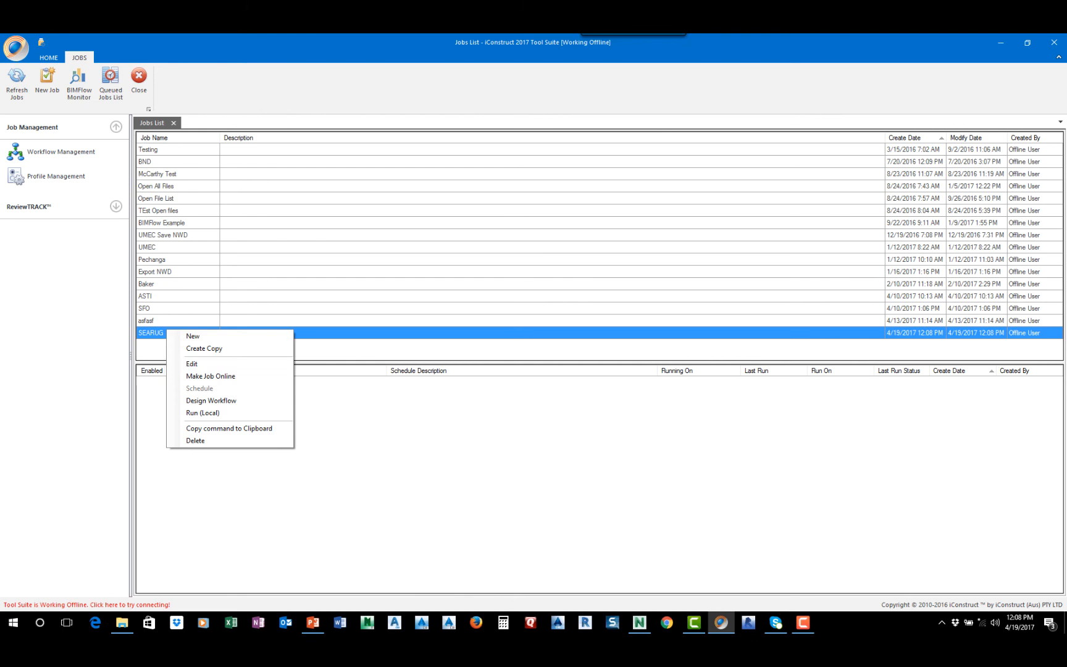
left_click(211, 400)
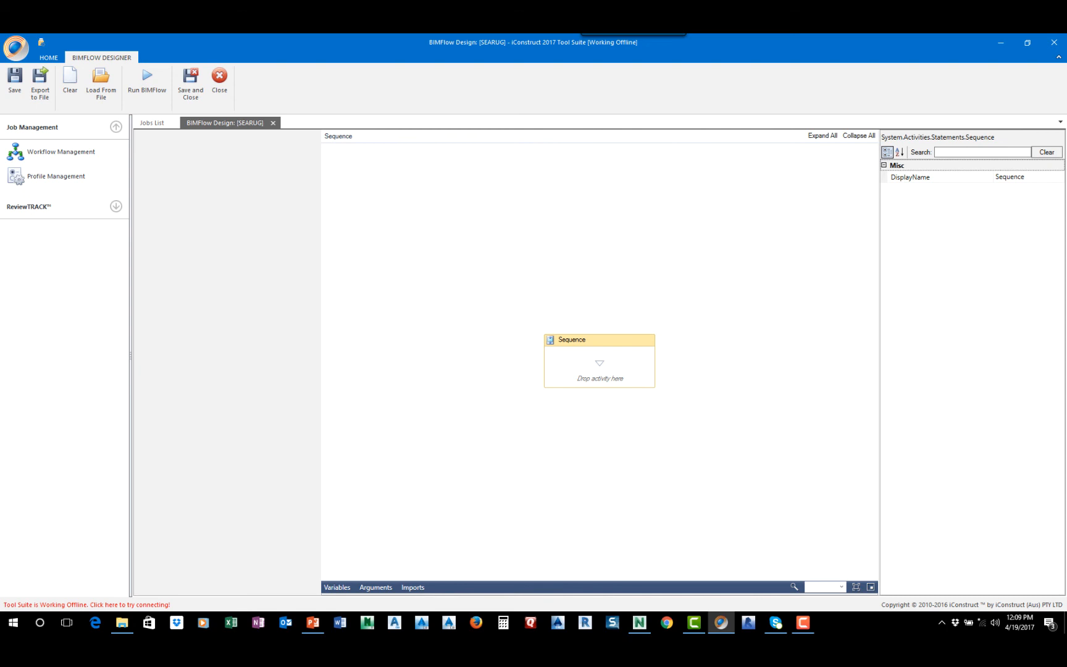
Open the existing Testing job's workflow design and review the activities in its Federated Model sequence
left_click(151, 123)
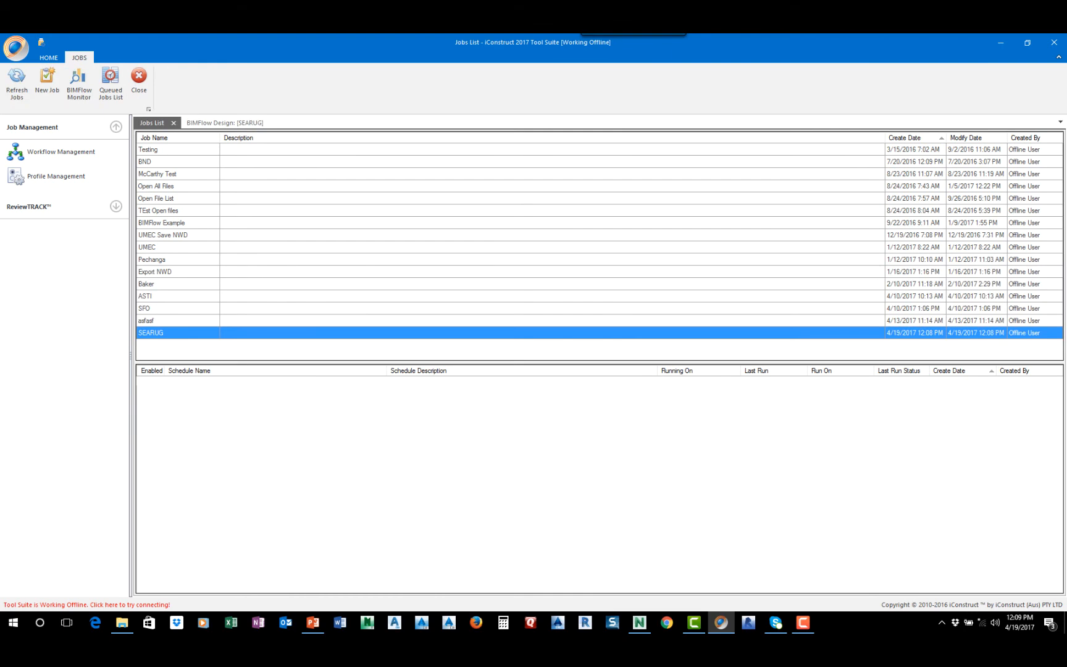
left_click(155, 148)
right_click(155, 149)
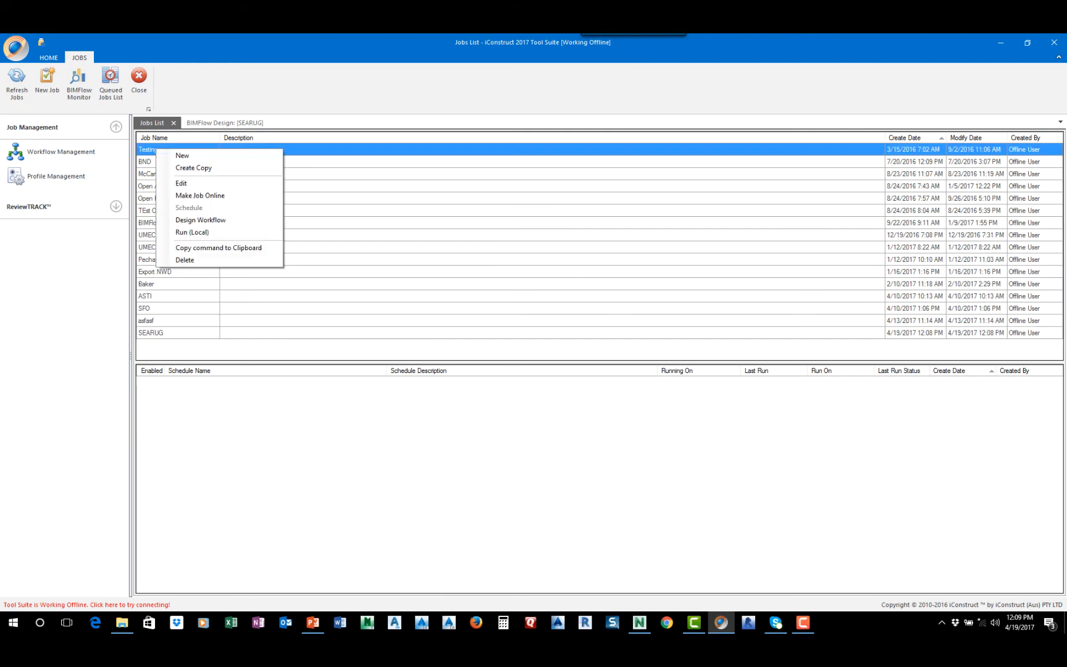
left_click(191, 220)
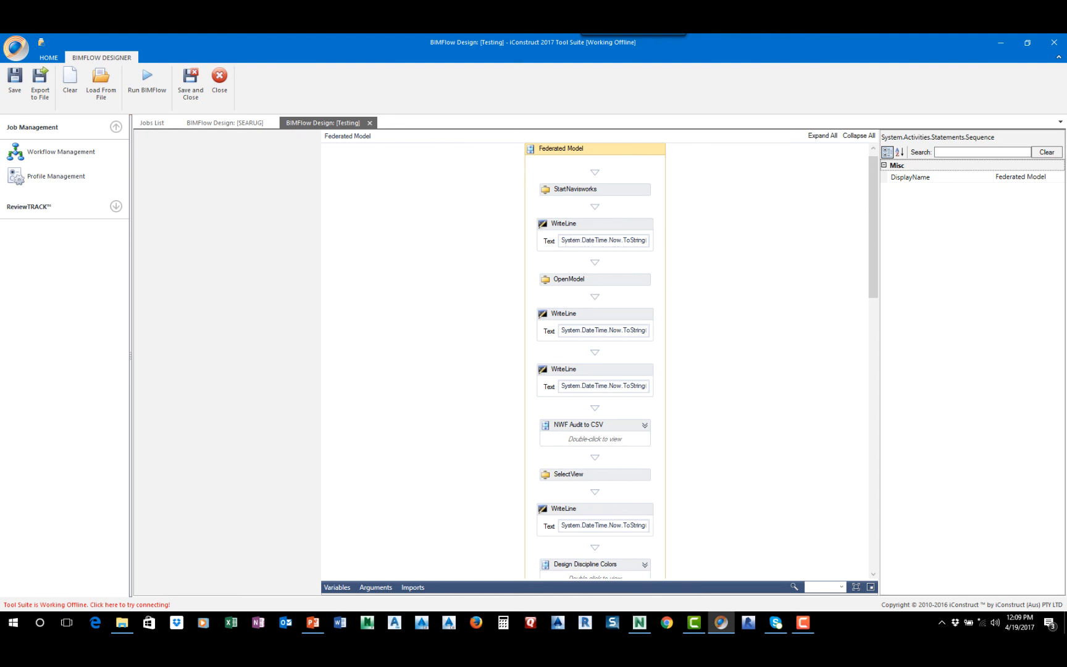
scroll(594, 358, "down", 3)
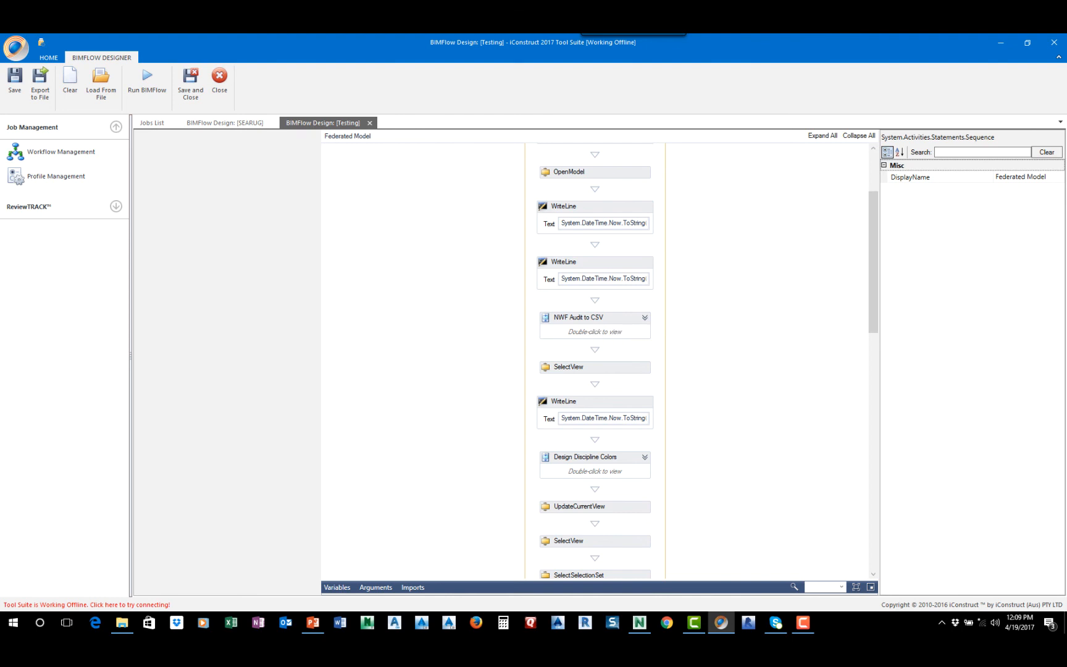
left_click_drag(873, 262, 873, 226)
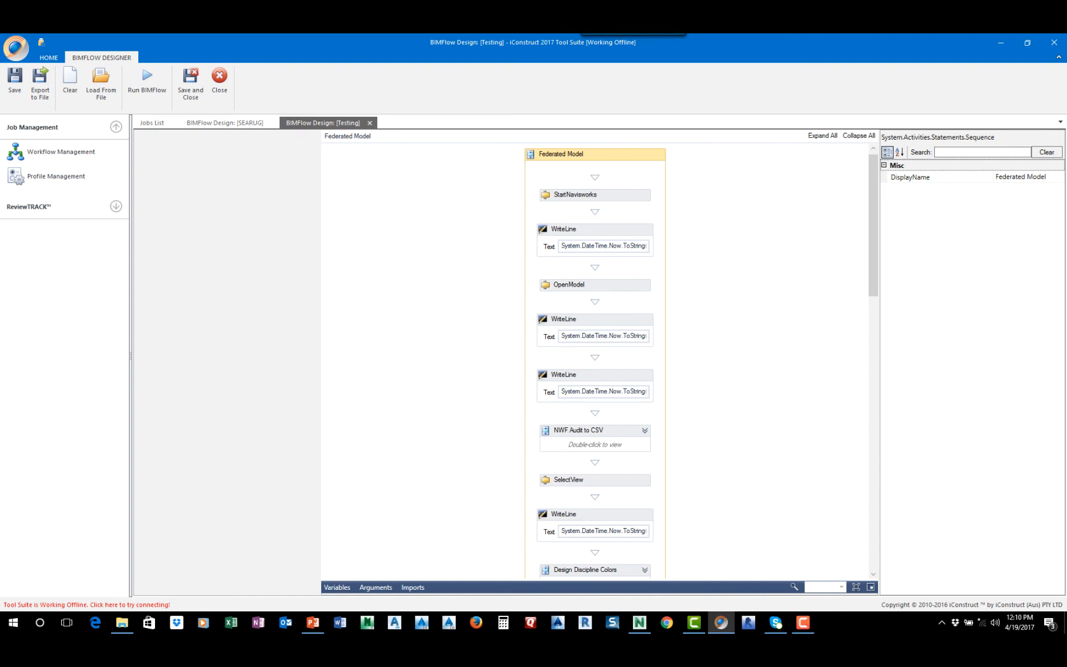
scroll(594, 358, "down", 10)
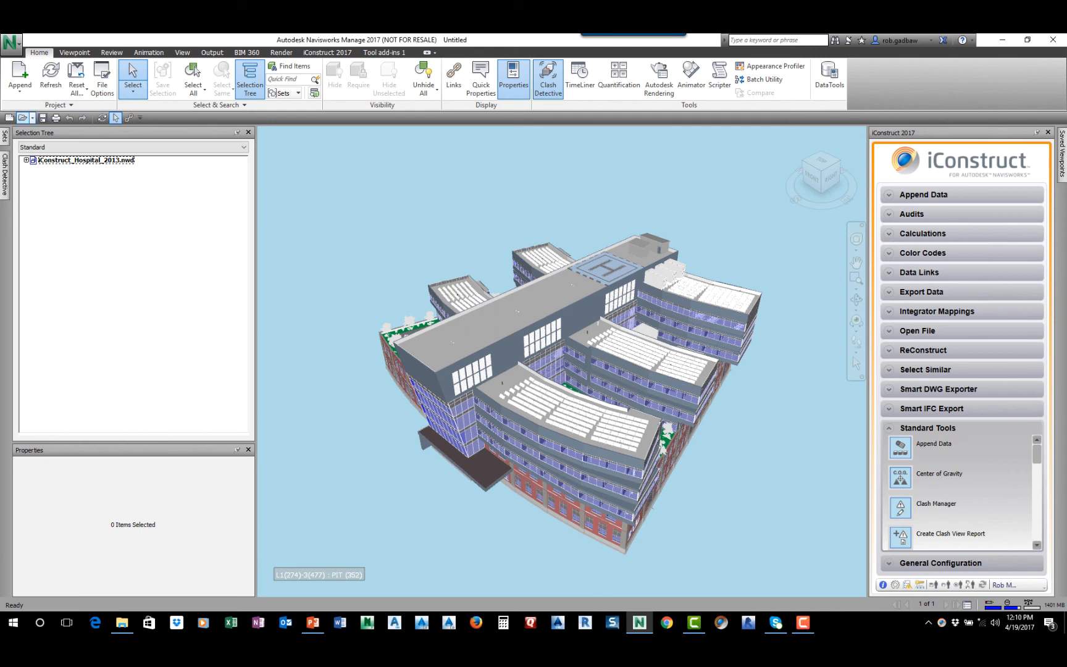
Open TeklaSample.nwd in Navisworks, listing only Navisworks (*.nwd) files in the iConstruct_2013_Hospital_Demonstration folder
left_click(23, 117)
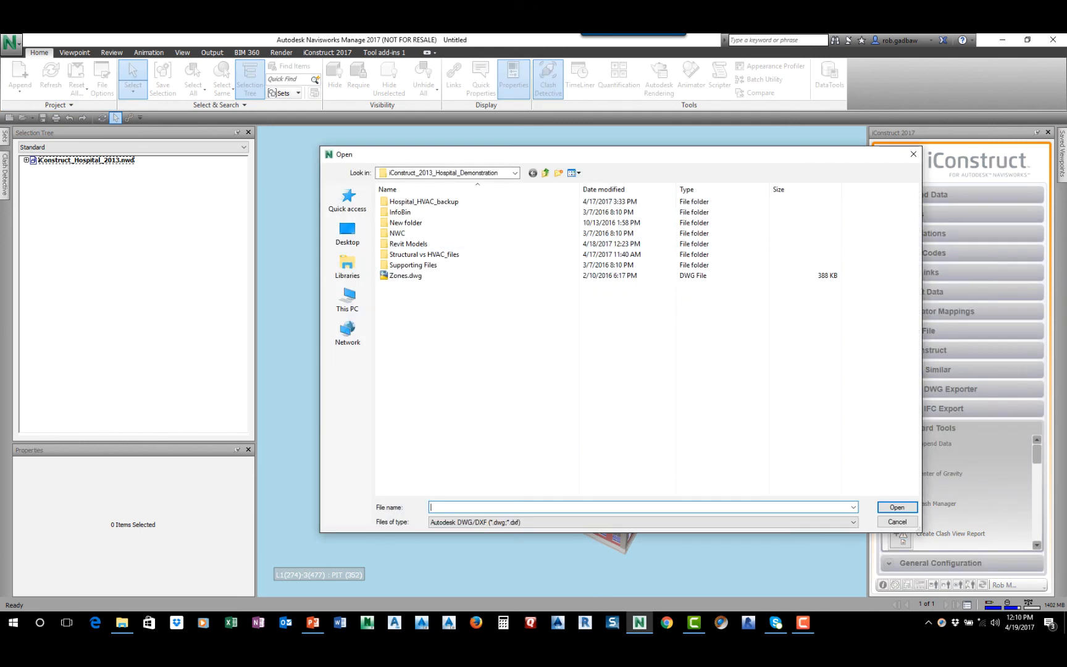
left_click(642, 521)
scroll(638, 490, "up", 3)
left_click(638, 303)
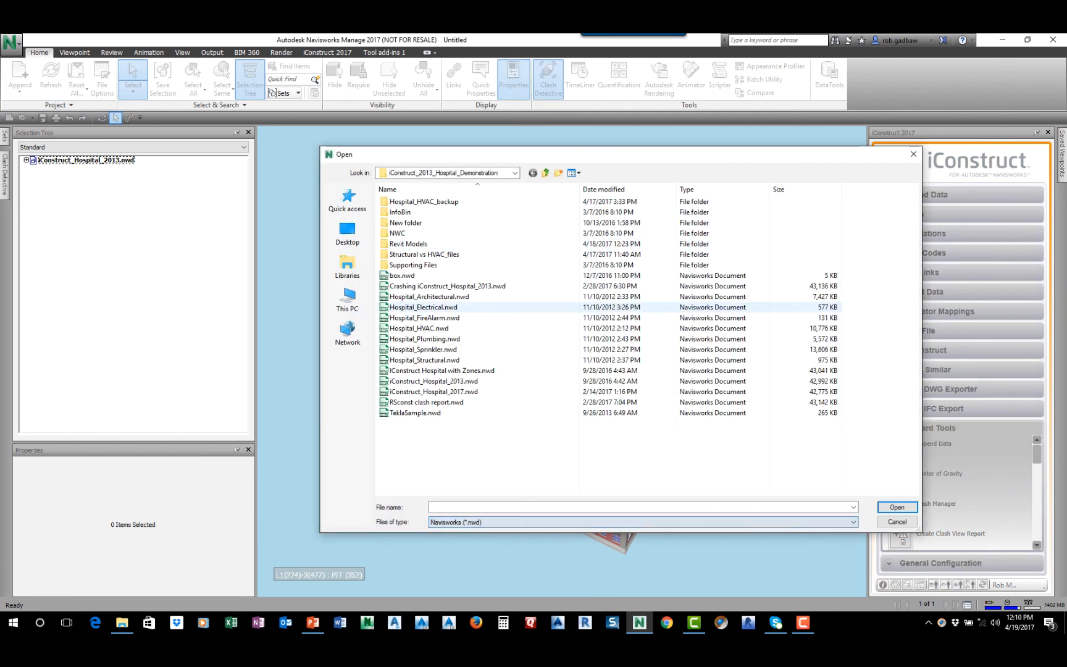
left_click(416, 412)
left_click(897, 507)
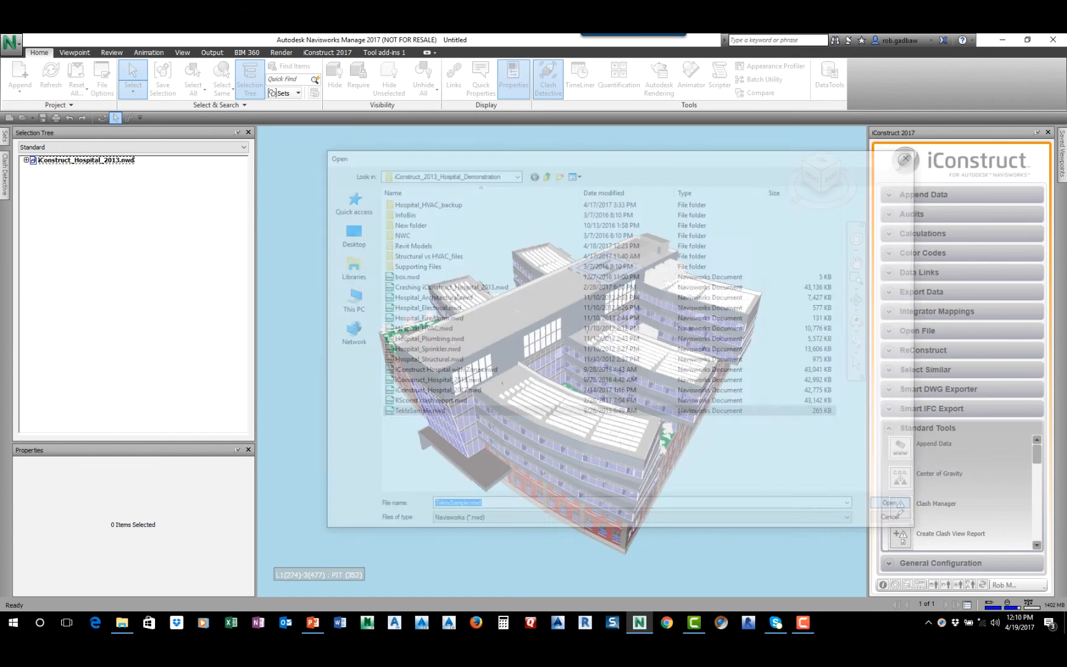
left_click(541, 369)
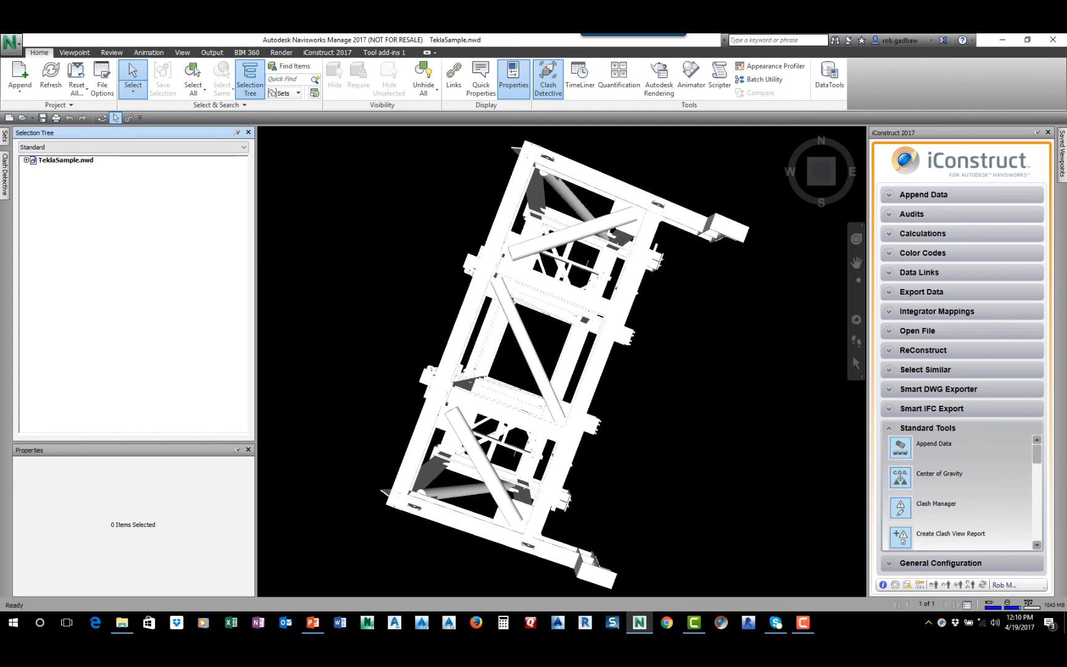
Expand the TeklaSample.nwd structure through NOT IN USE and its Undefined levels down to the assemblies
left_click(65, 160)
left_click(26, 160)
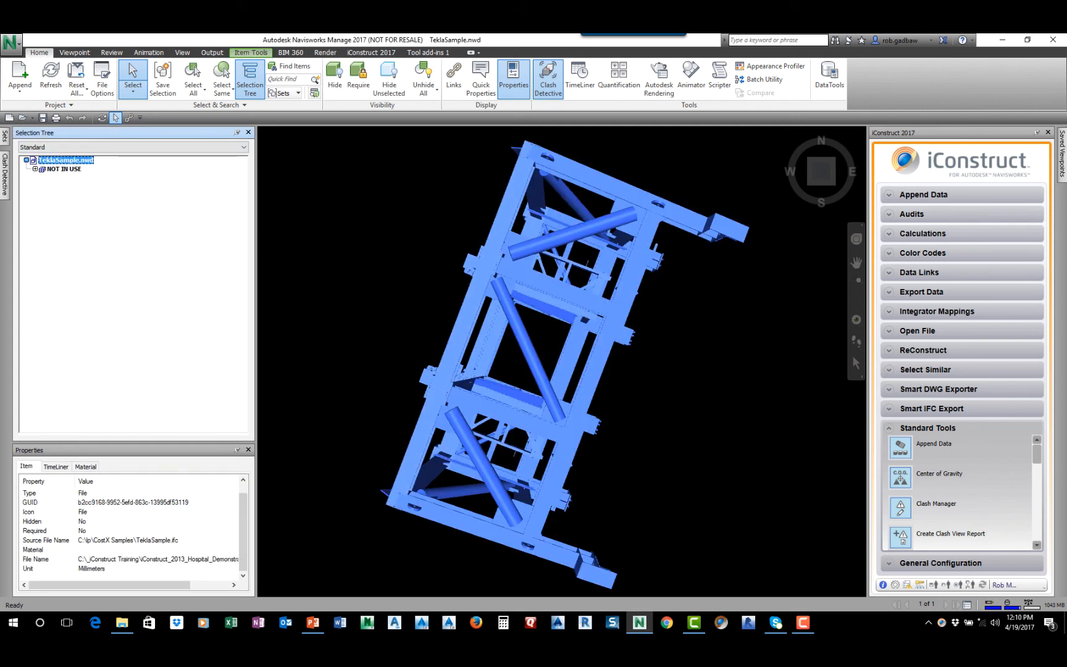
left_click(35, 169)
left_click(45, 178)
left_click(53, 186)
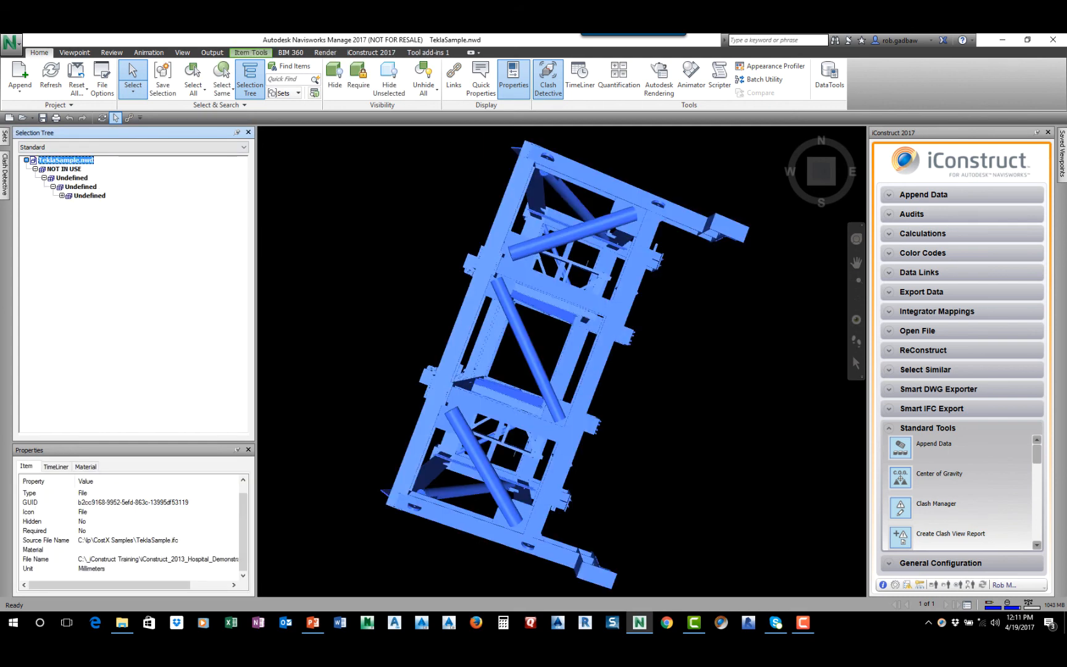
left_click(63, 196)
Expand the TRUSS assembly and its first BRACE to inspect the brace's body and properties
left_click(93, 169)
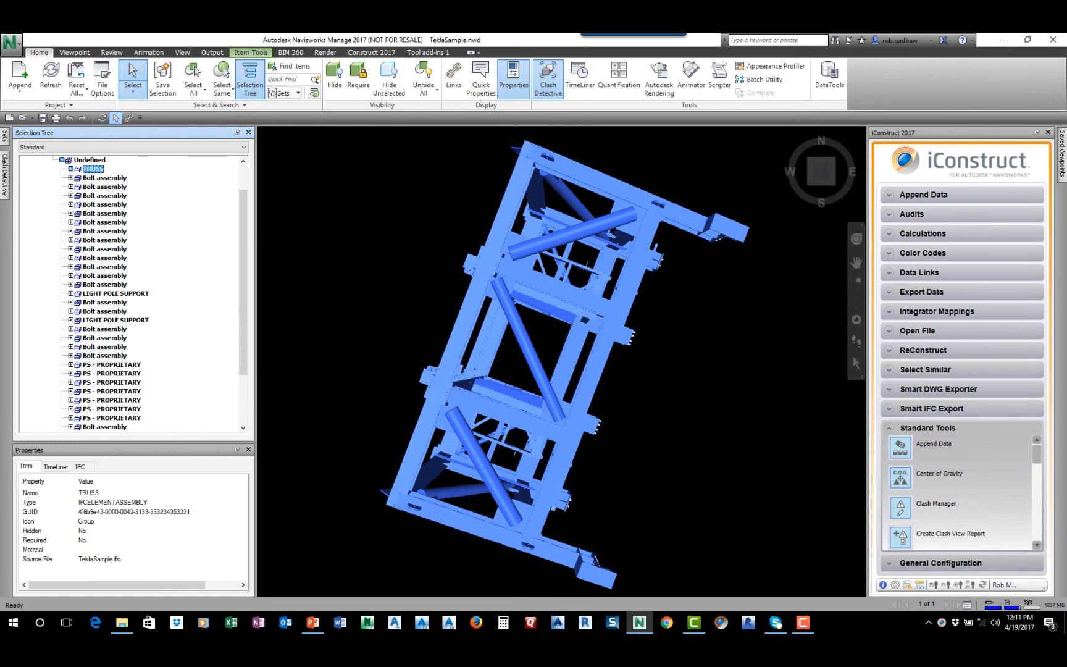
key("Right")
key("Down")
key("Down")
key("Down")
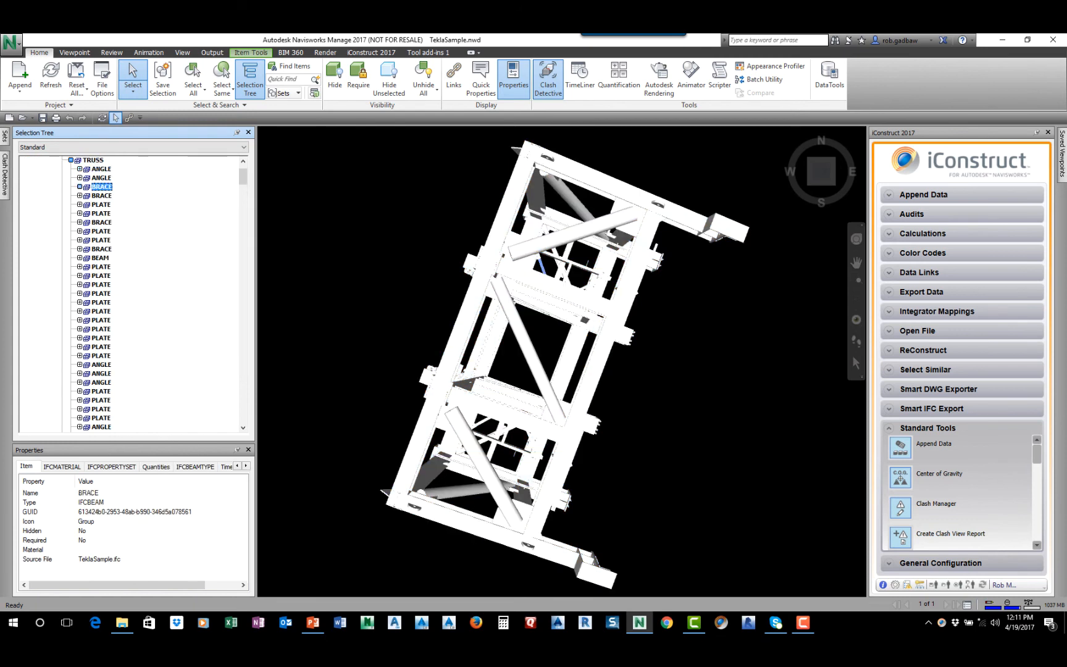
key("Right")
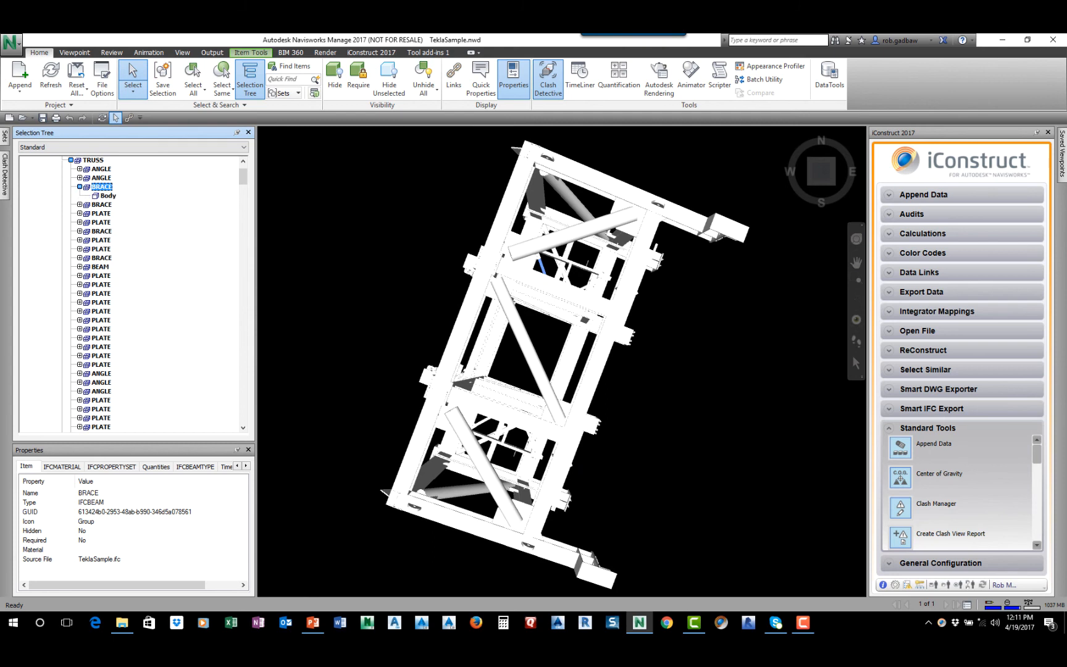
Reconstruct the entire TeklaSample.nwd model with the Tekla ReConstruct configuration, saving it as TEKLASAMPLE_RECONSTRUCT.NWD
scroll(133, 293, "up", 2)
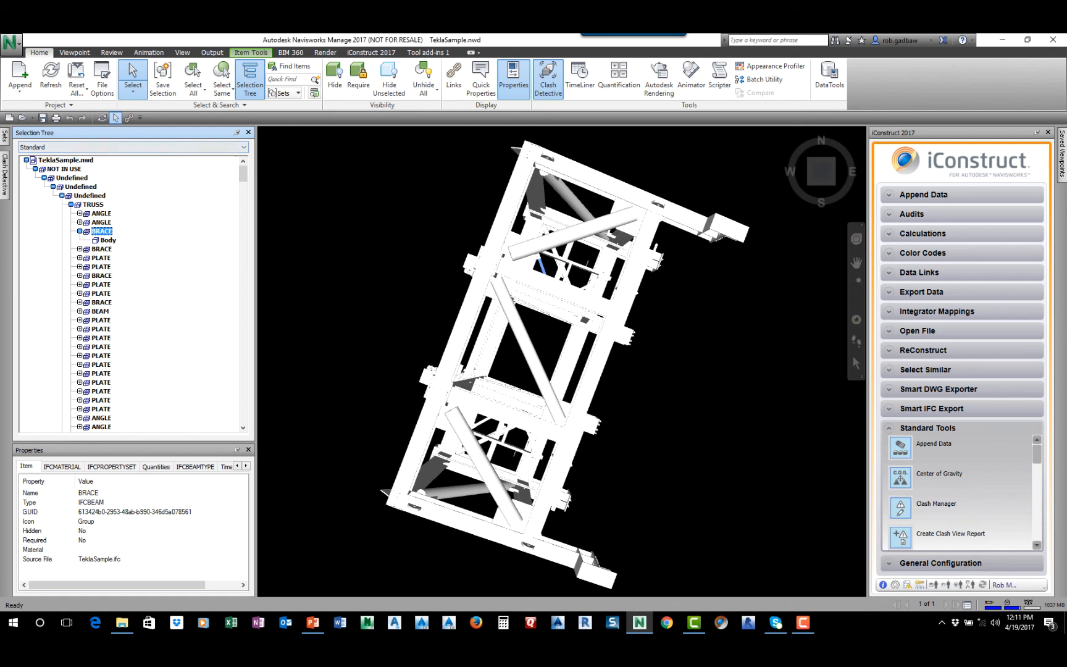
left_click(65, 160)
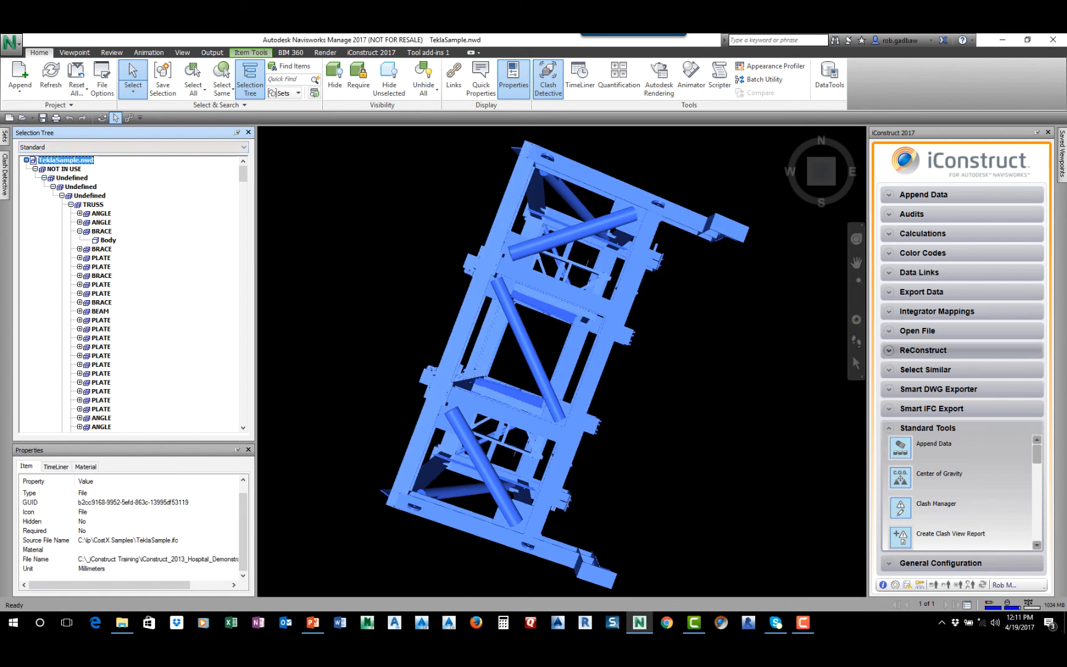
left_click(923, 350)
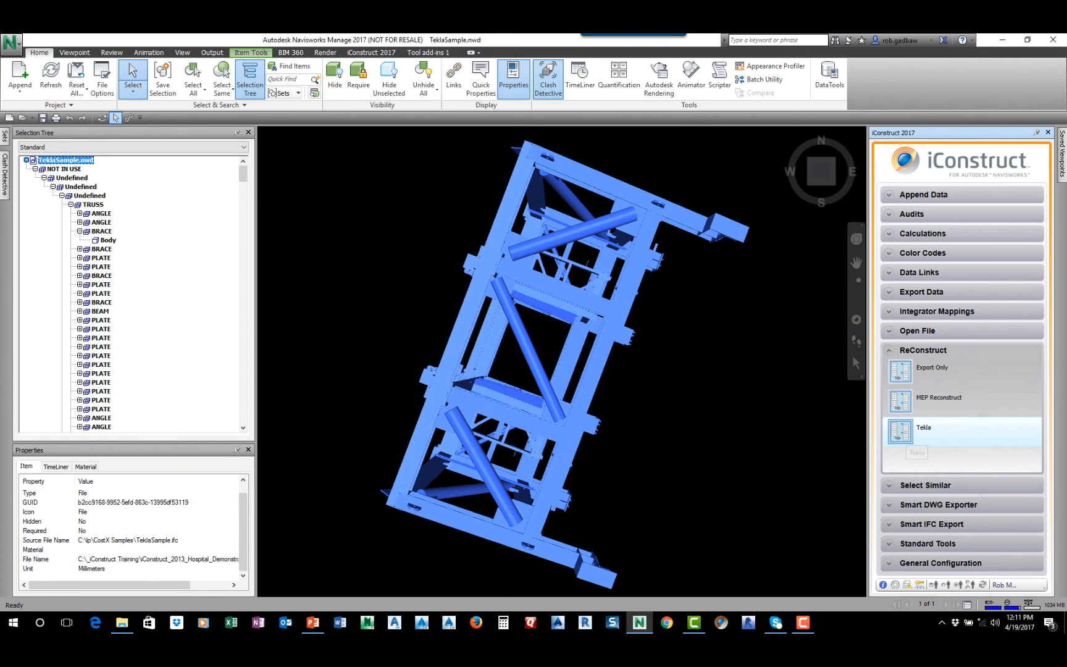
left_click(912, 436)
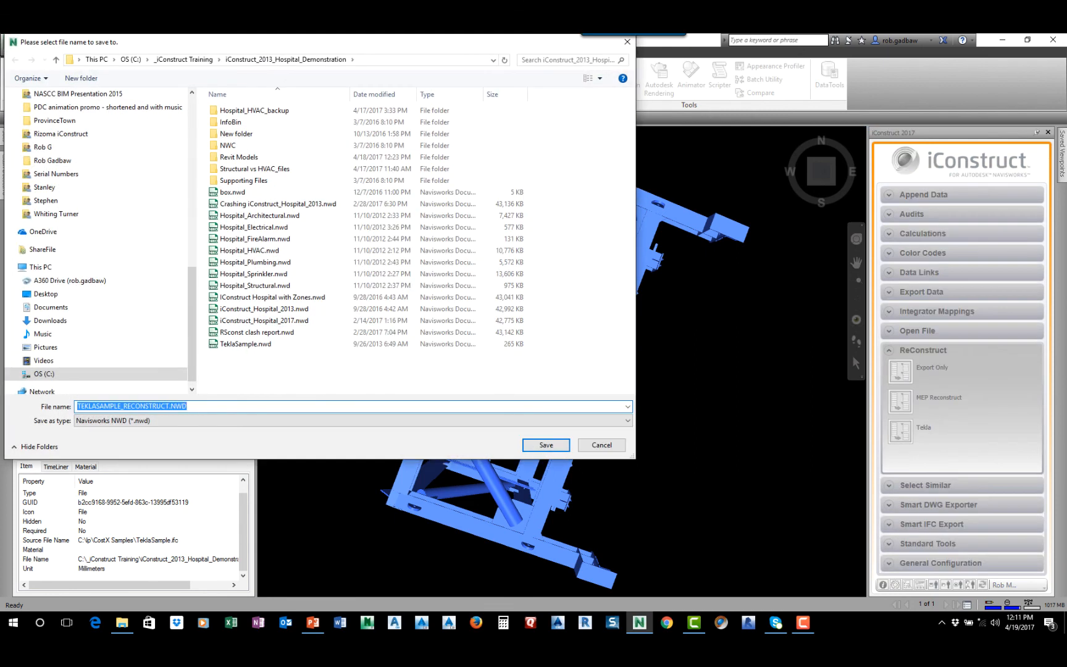
left_click(546, 444)
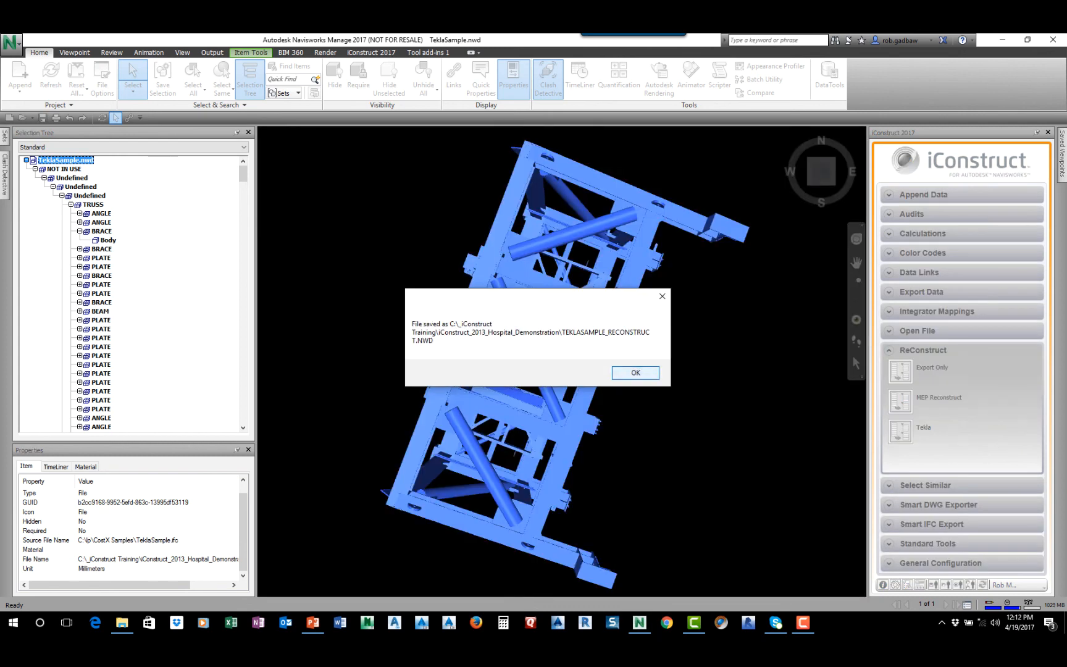
key("Return")
Open TEKLASAMPLE_RECONSTRUCT.NWD from the iConstruct_2013_Hospital_Demonstration folder
left_click(23, 117)
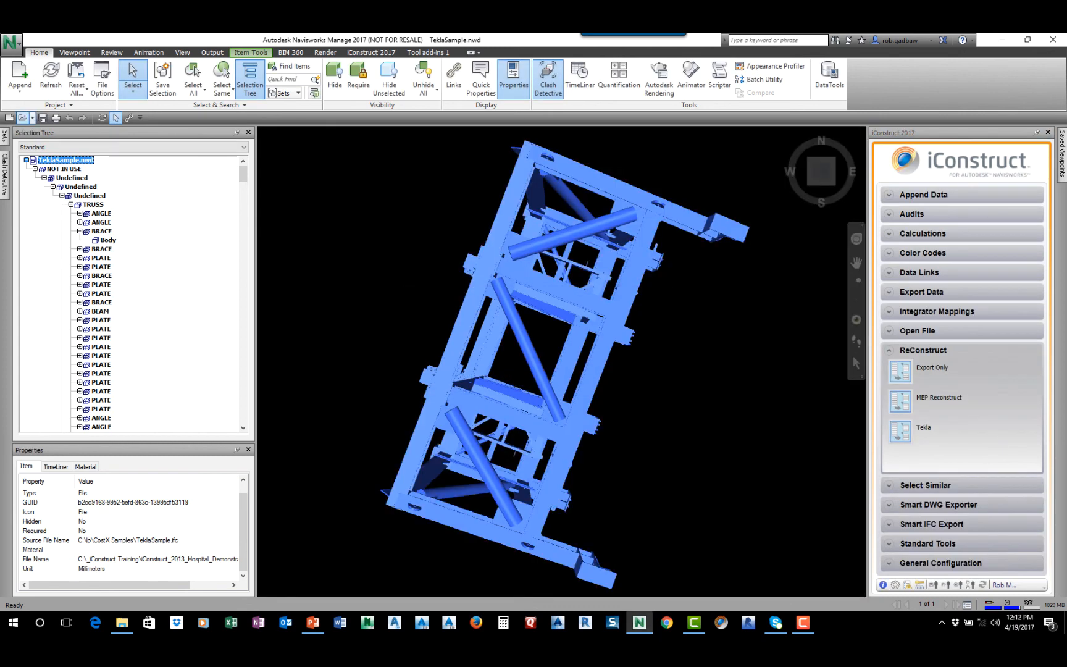
left_click(443, 424)
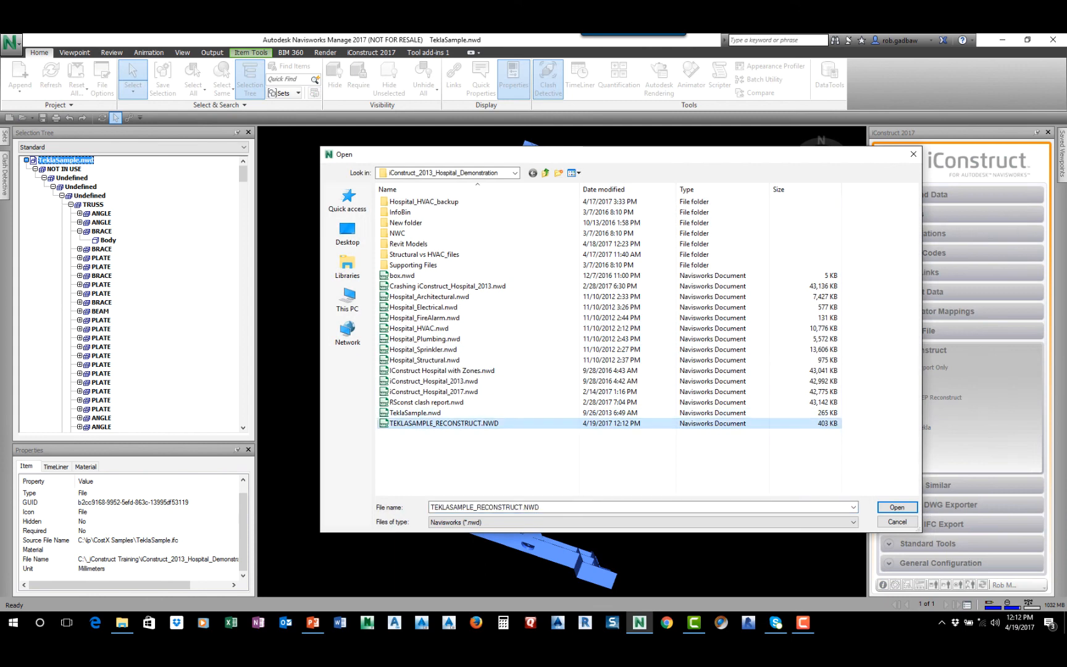
left_click(896, 507)
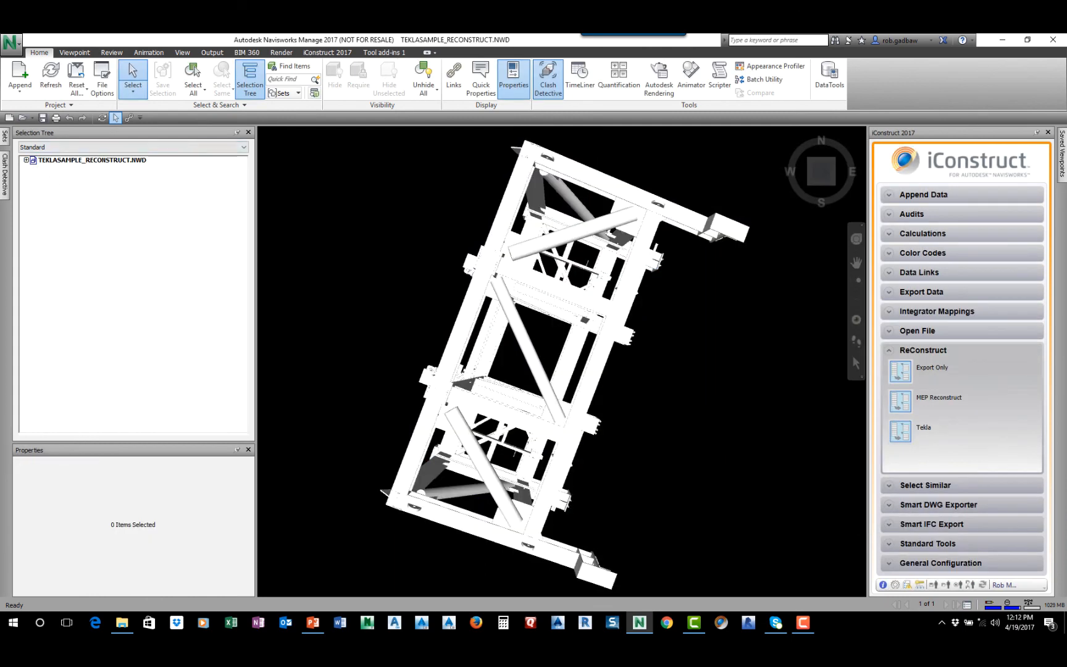
Expand the reconstructed model's top level and highlight its ANGLE, BEAM and BRACE groups one after another
left_click(27, 160)
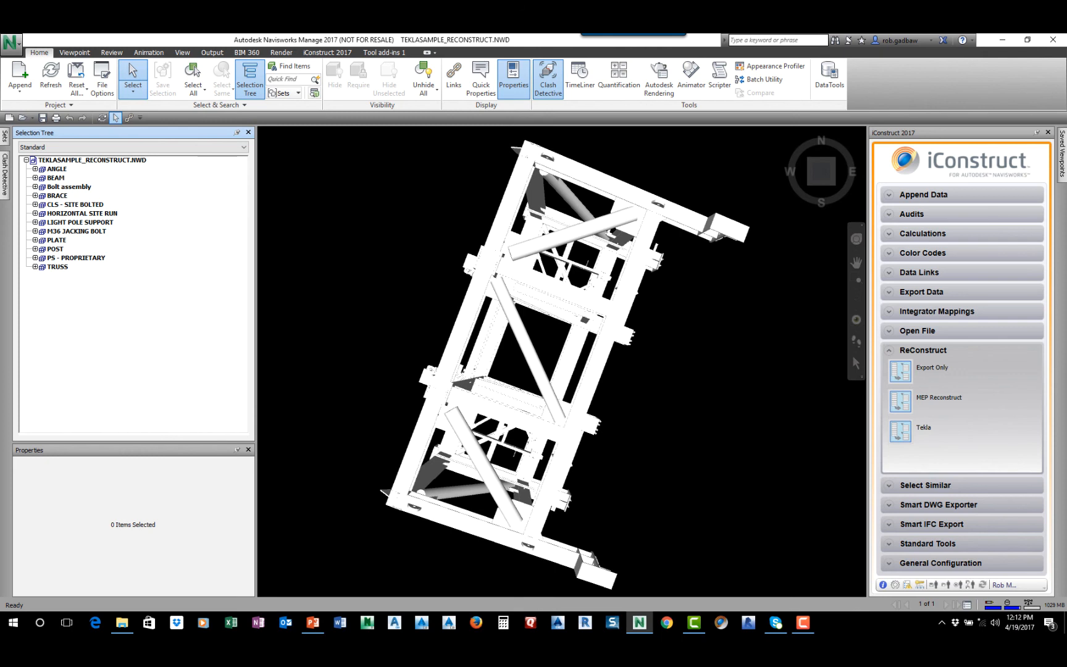
left_click(56, 168)
left_click(56, 178)
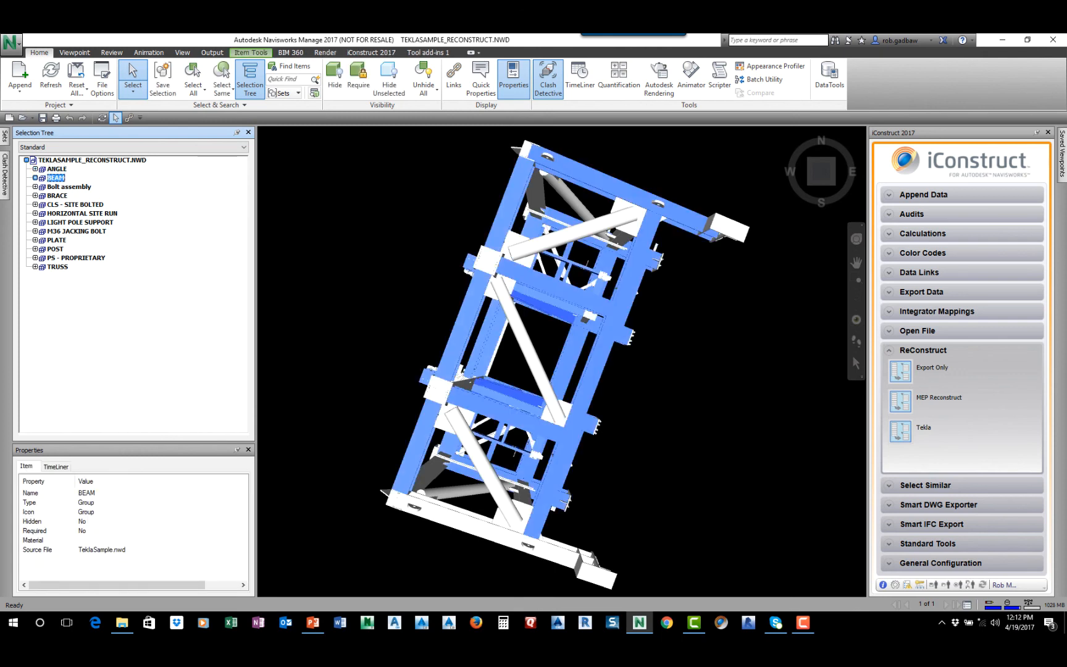
left_click(57, 196)
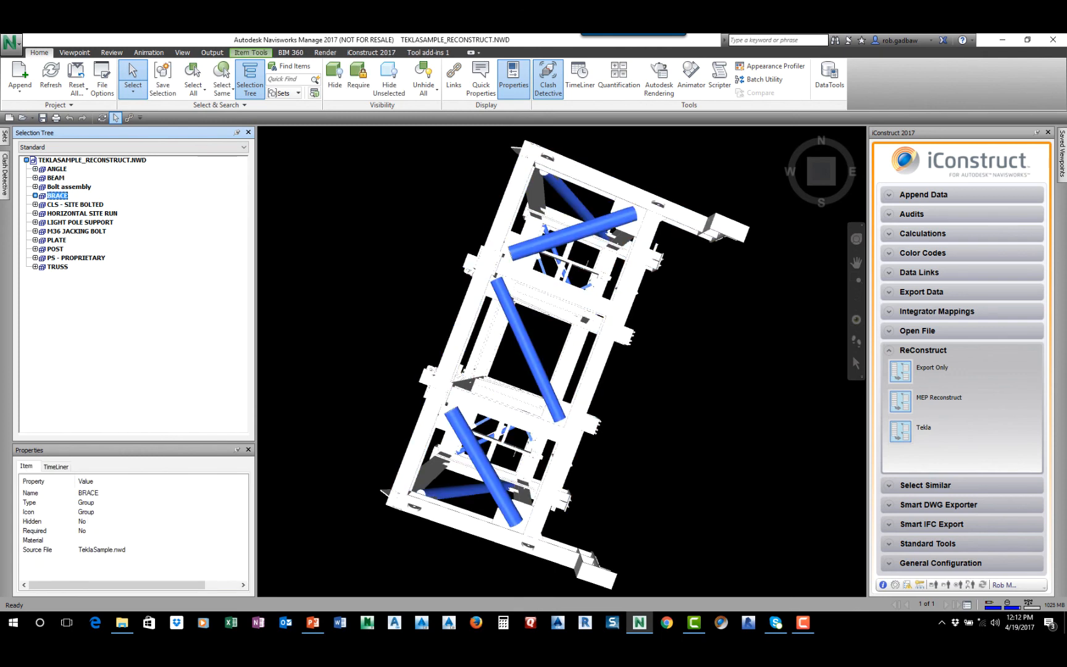
Expand the BRACE group and inspect individual members, including an L75*8 and a PIP325*8 profile
left_click(35, 196)
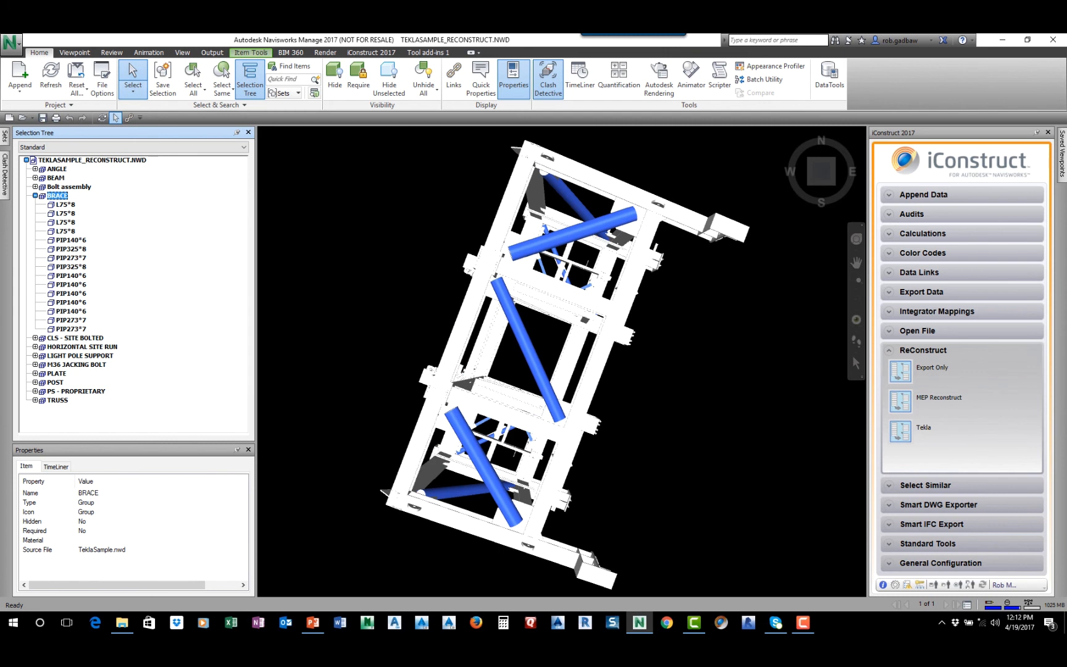
left_click(65, 205)
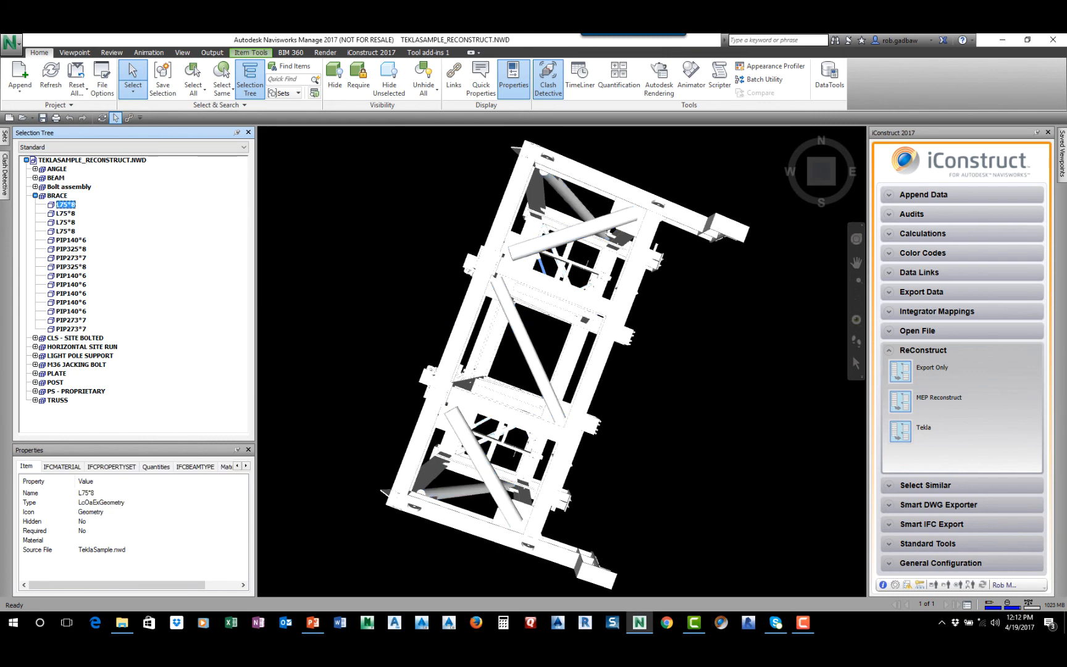
left_click(65, 222)
left_click(71, 248)
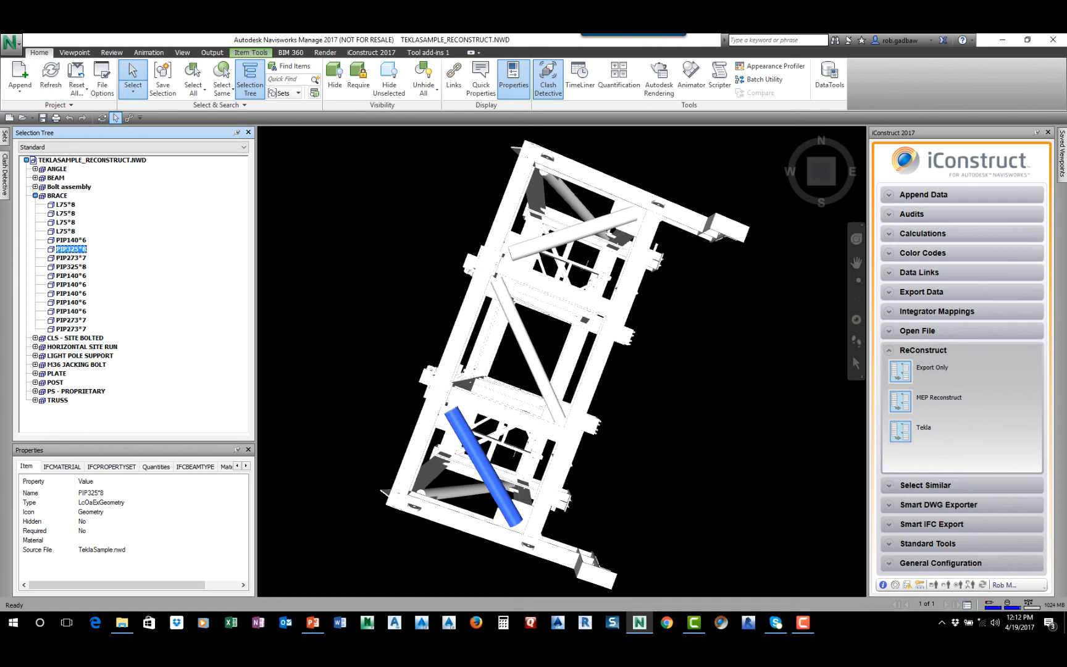
Enable sectioning on the reconstructed model in Box mode, clear the selection and return to the home view
left_click(92, 160)
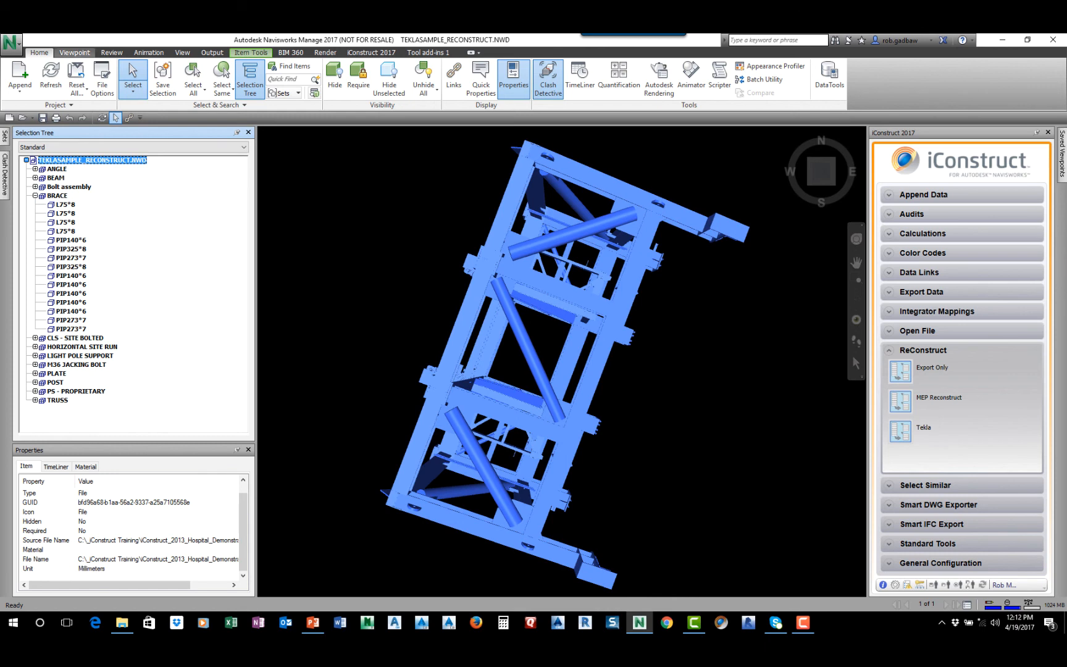
left_click(74, 53)
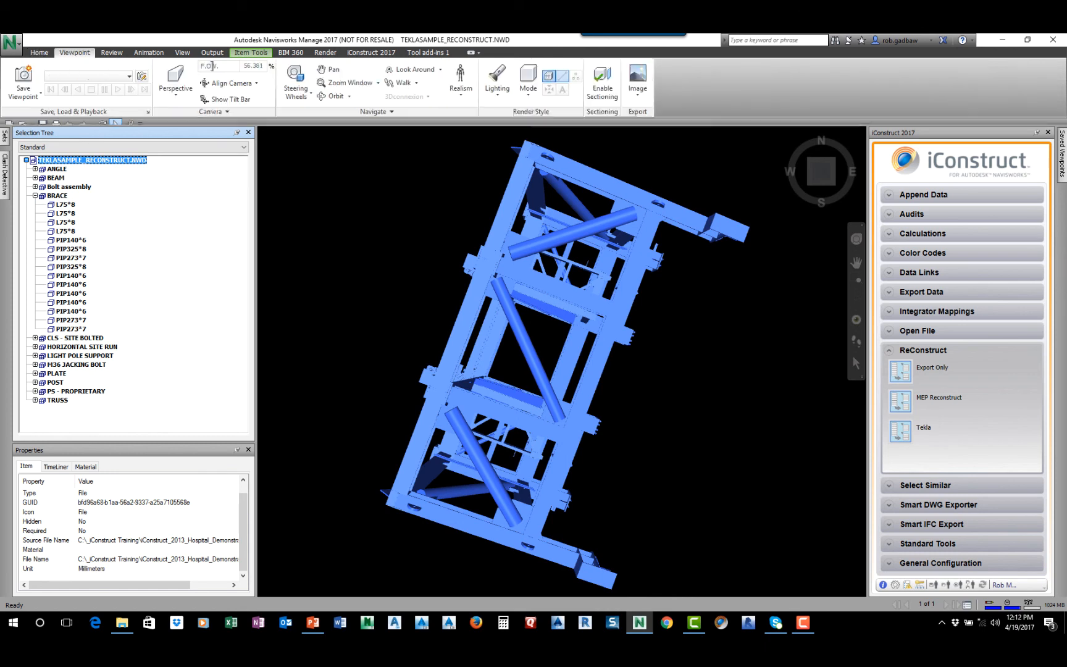
left_click(598, 84)
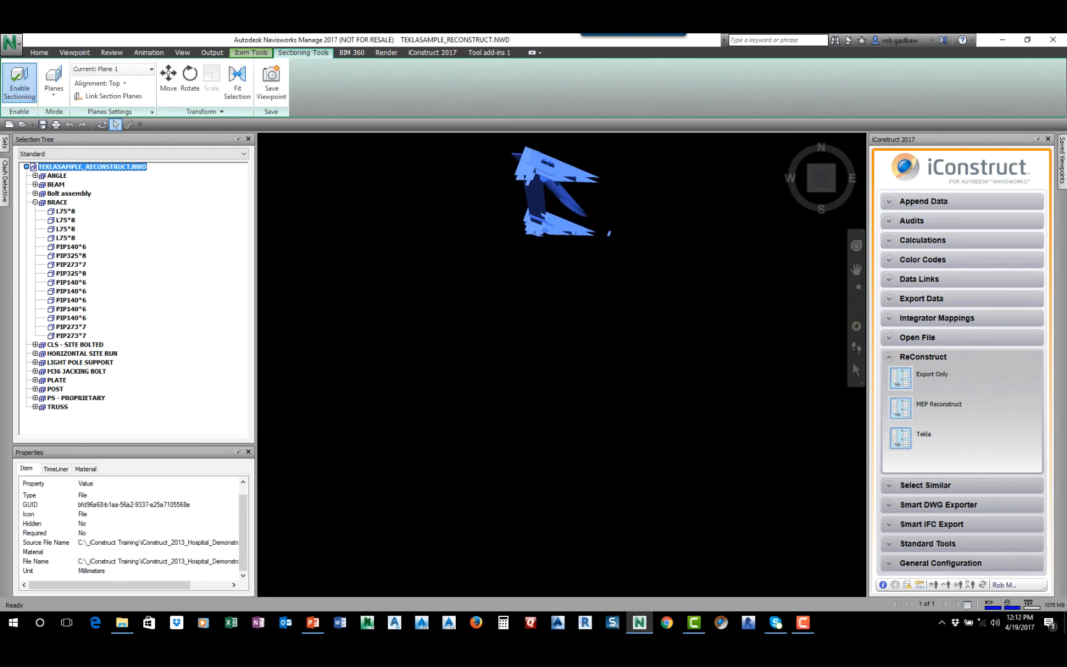
left_click(54, 86)
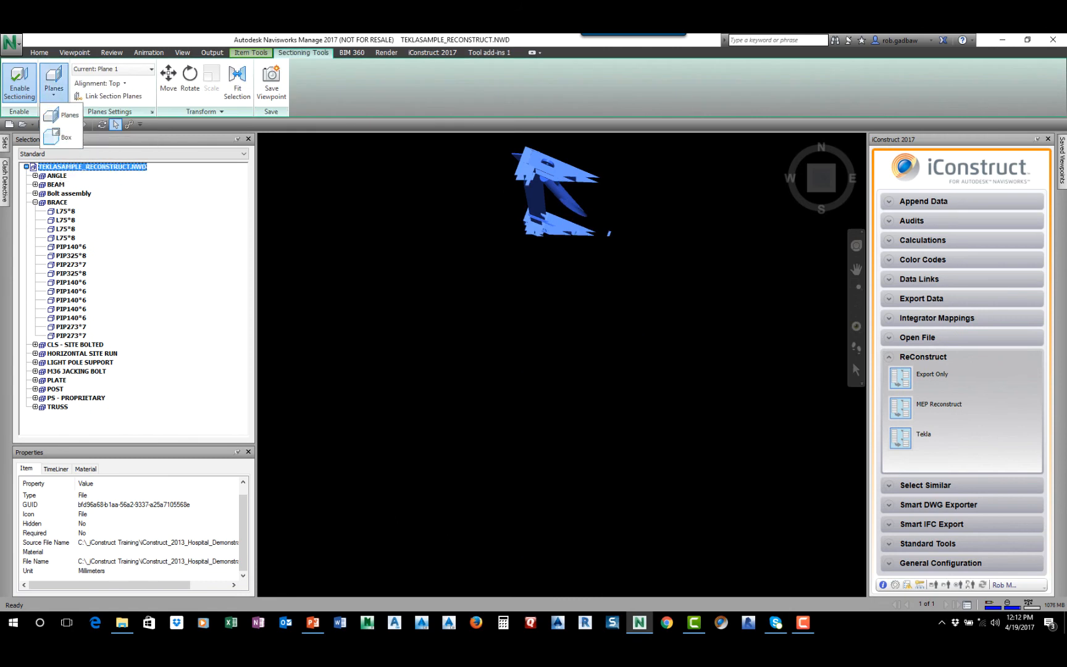
left_click(54, 135)
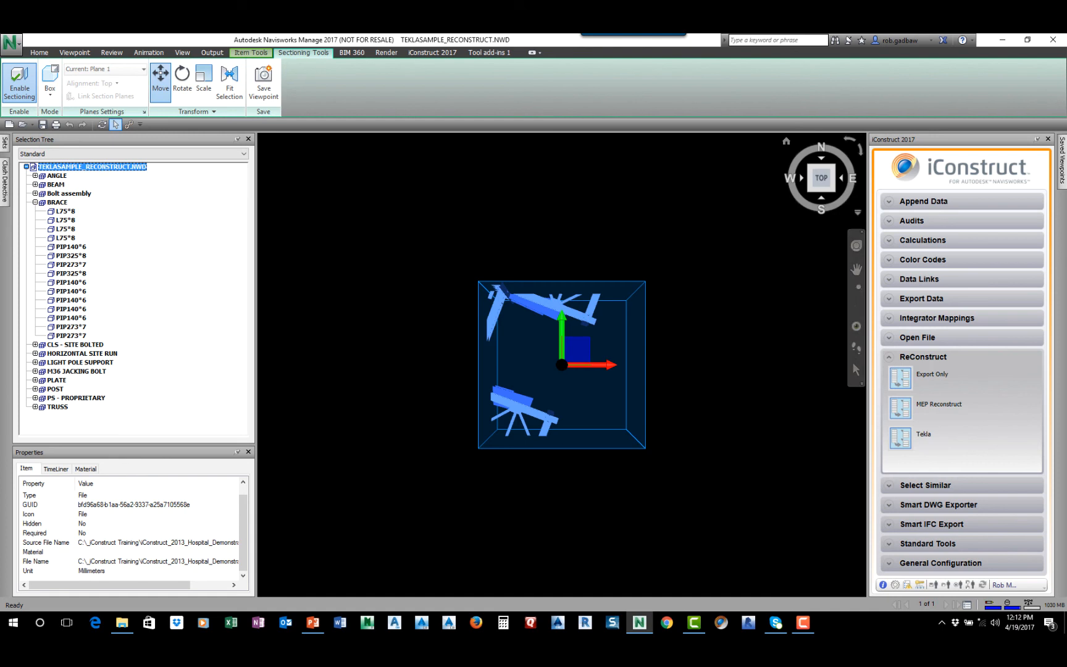
key("Escape")
left_click(786, 140)
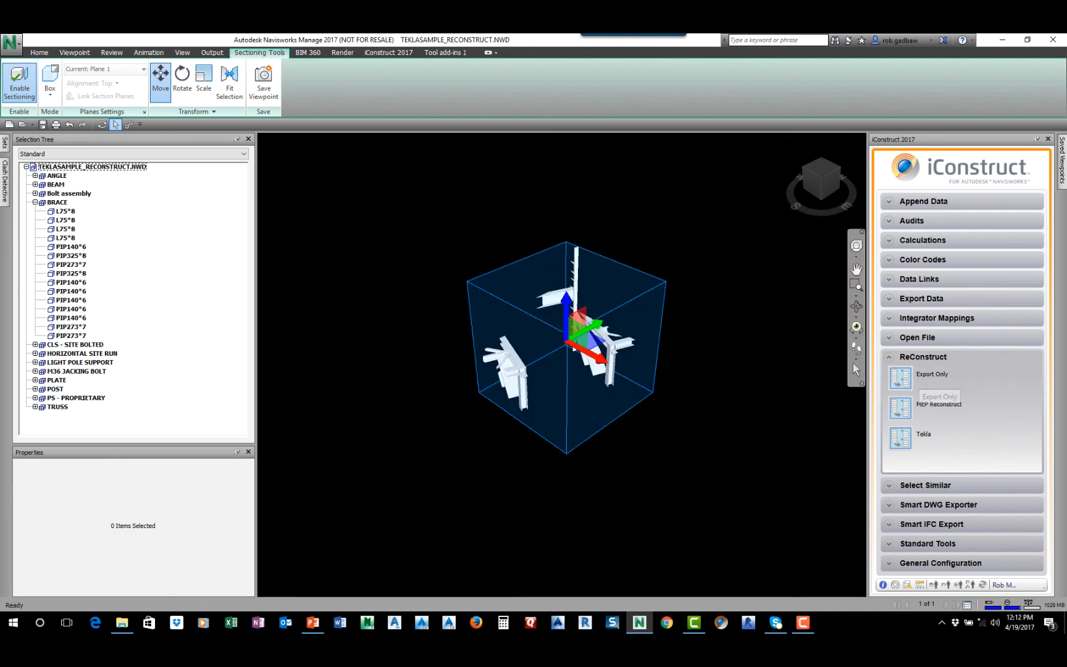
Export the geometry inside the section box with the Export Only configuration, saving it as TEKLASAMPLE_RECONSTRUCT_RECONSTRUCT.NWD
left_click(932, 375)
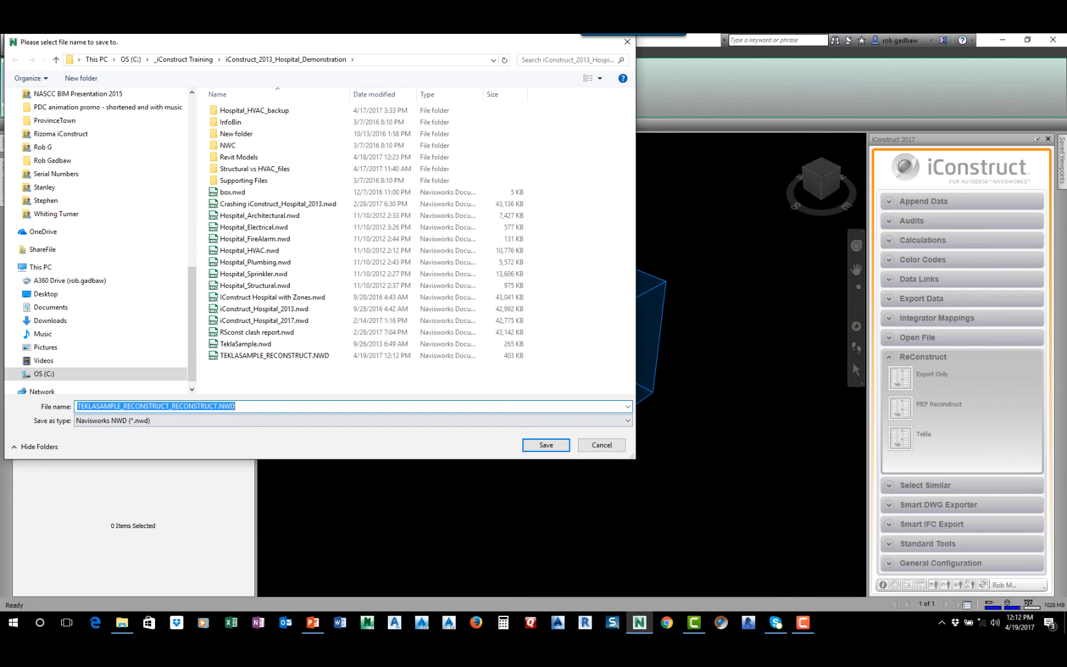
left_click(546, 444)
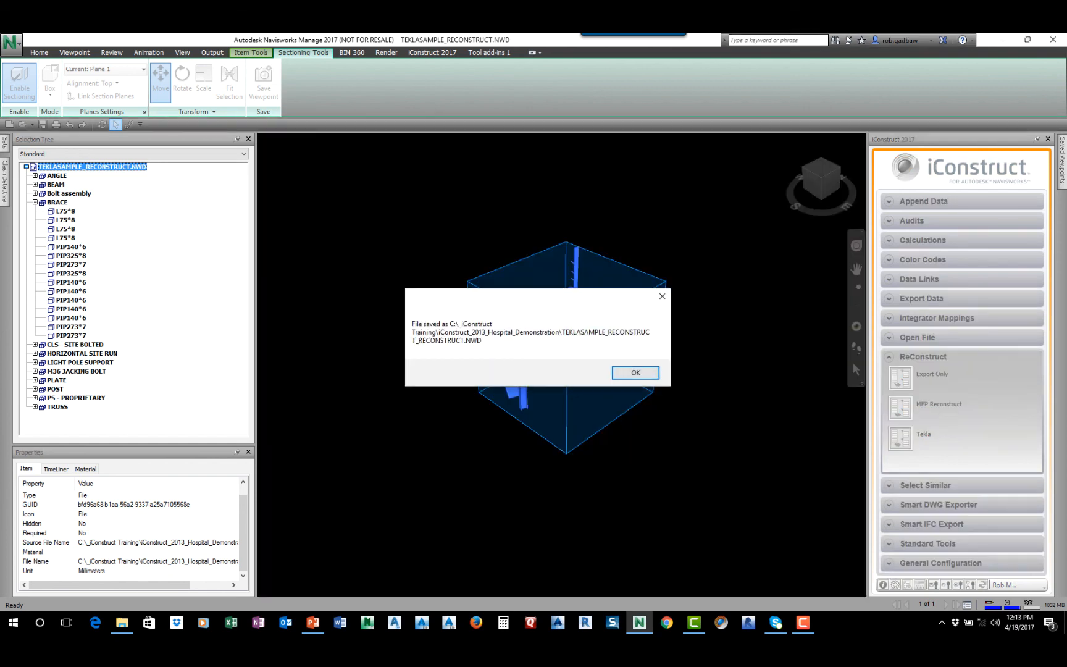
key("Return")
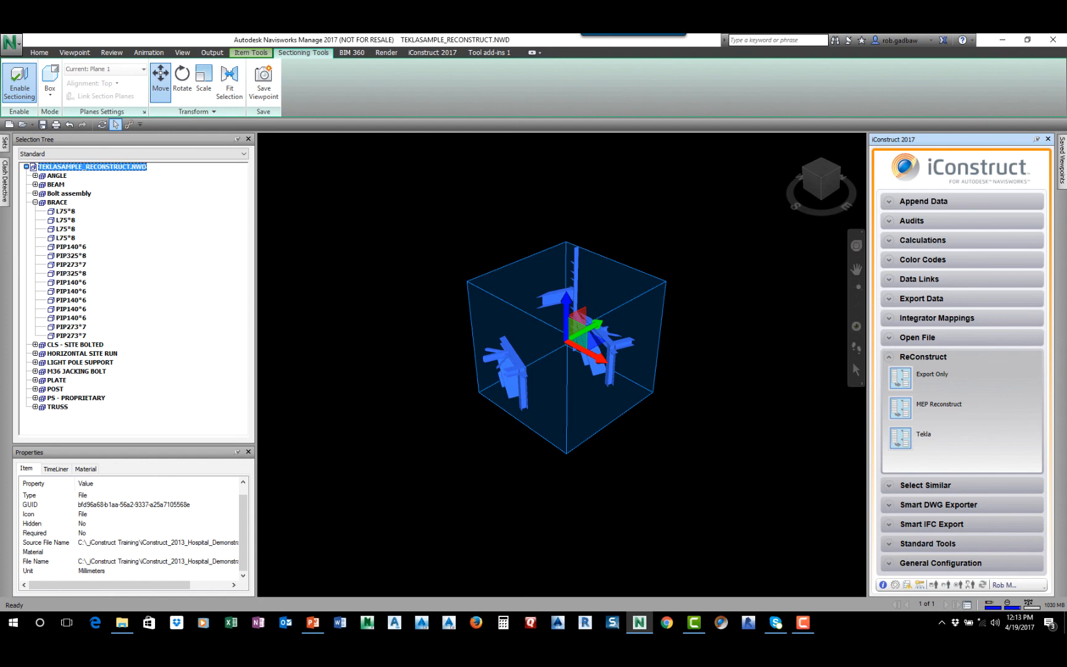
Open the exported TEKLASAMPLE_RECONSTRUCT_RECONSTRUCT.NWD file
left_click(23, 125)
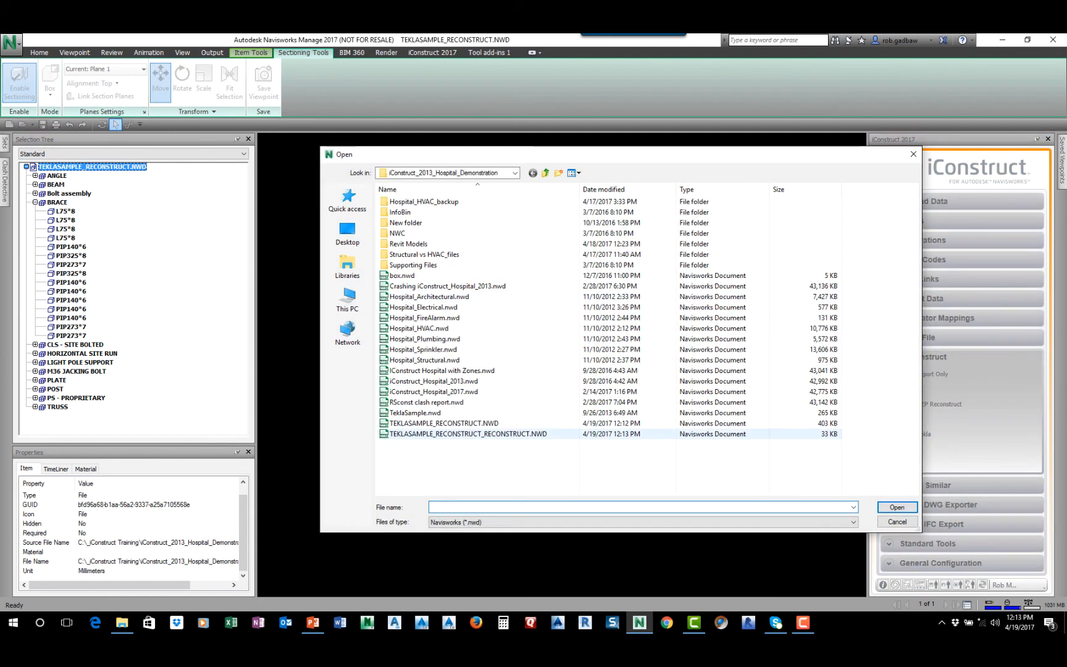
left_click(468, 434)
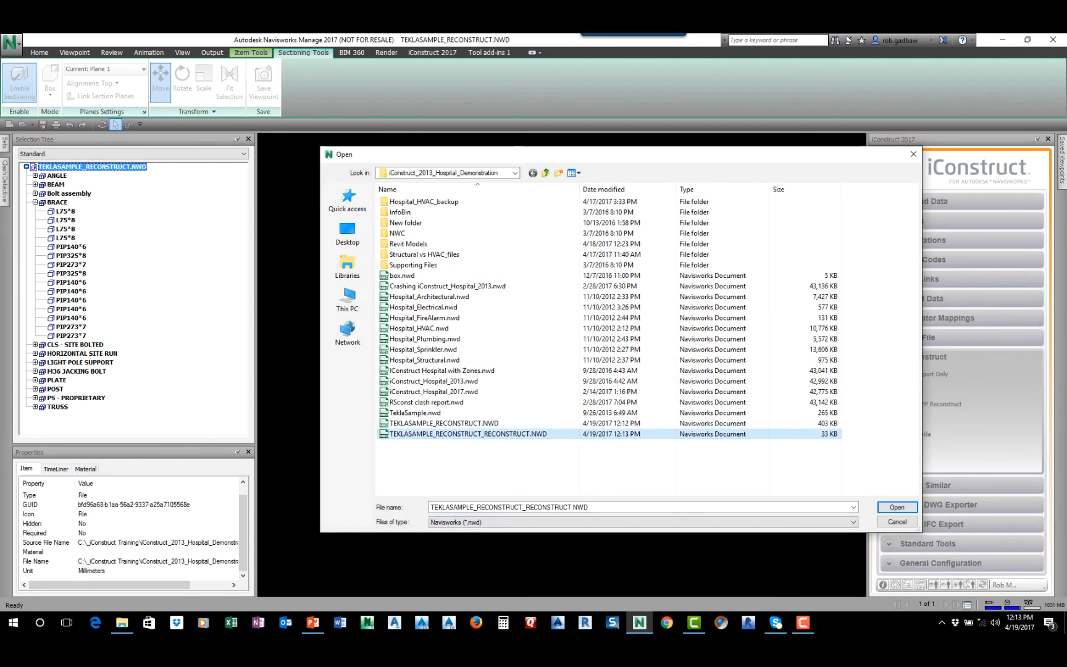
left_click(896, 507)
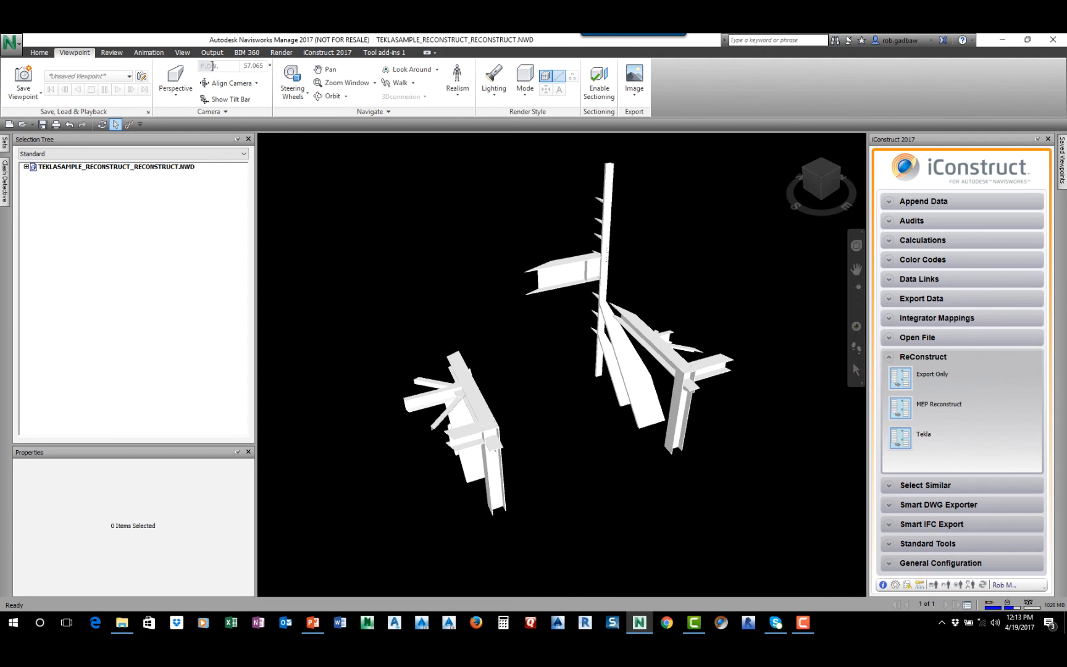
Open Hospital_HVAC.nwd from the same demonstration folder
key("ctrl+o")
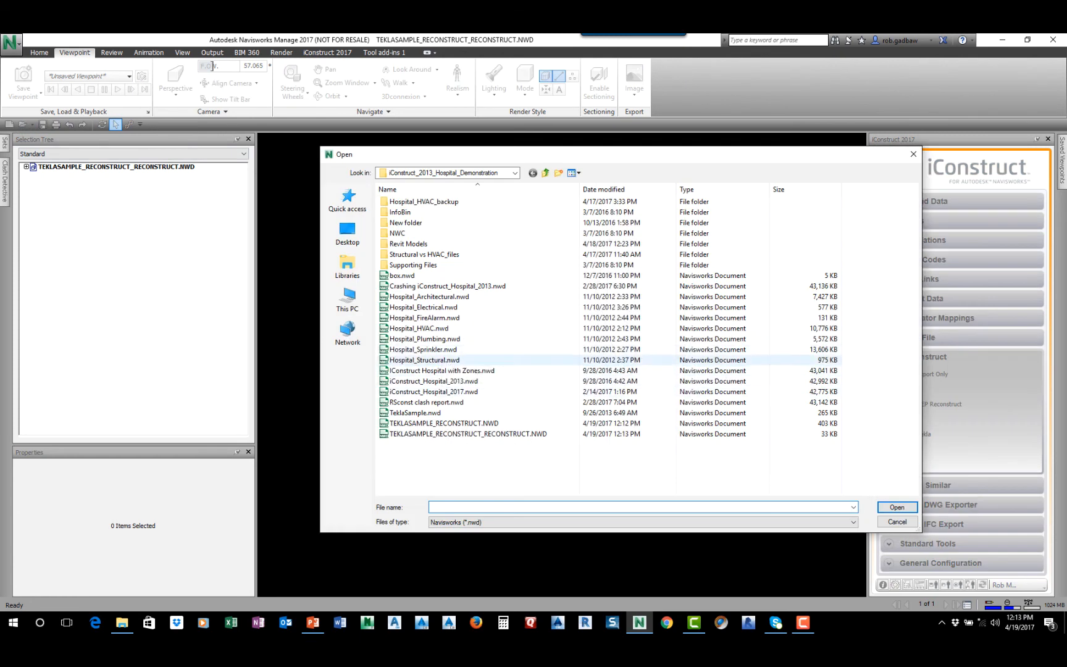
left_click(426, 328)
key("Return")
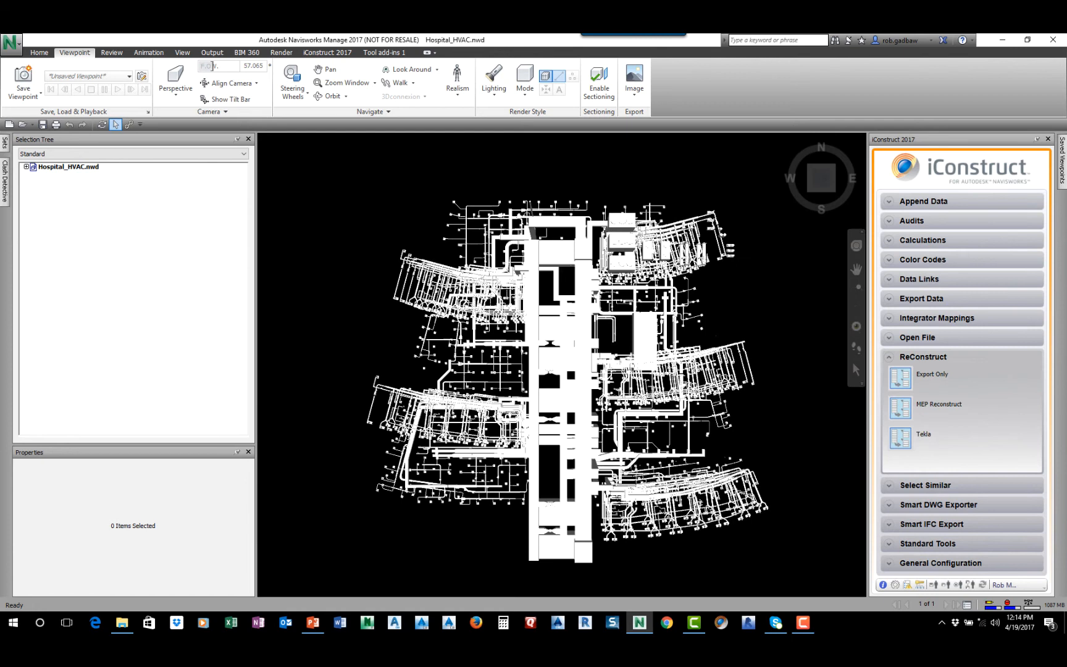
Select the SA 4 duct group in the HVAC model, expand it and step through its first items to the 1.5 D fitting
left_click(466, 234)
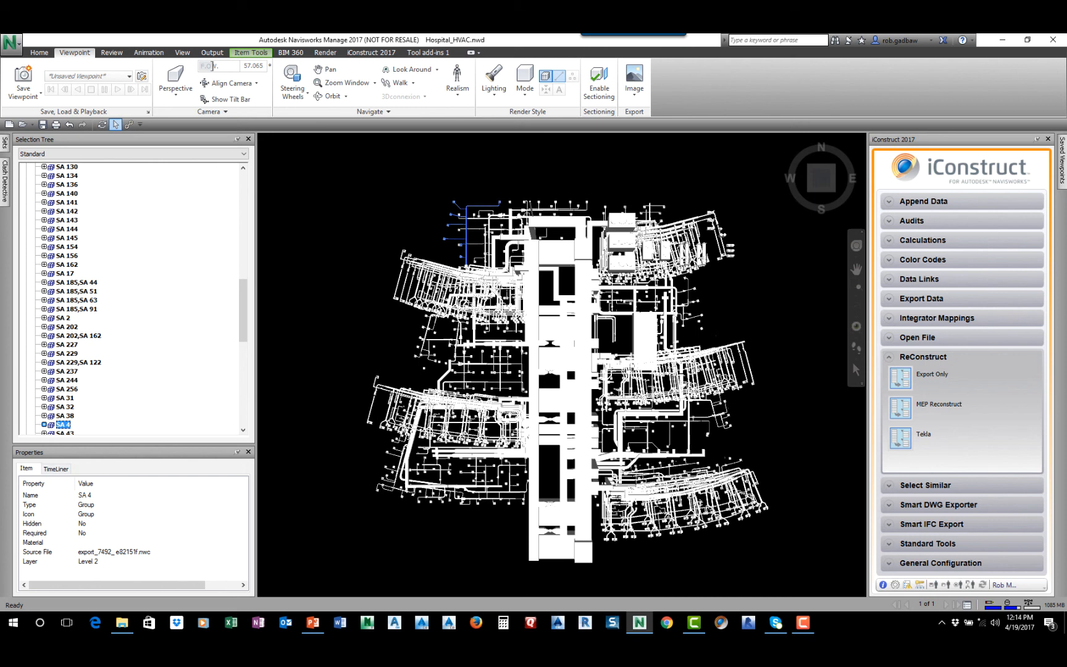
key("Right")
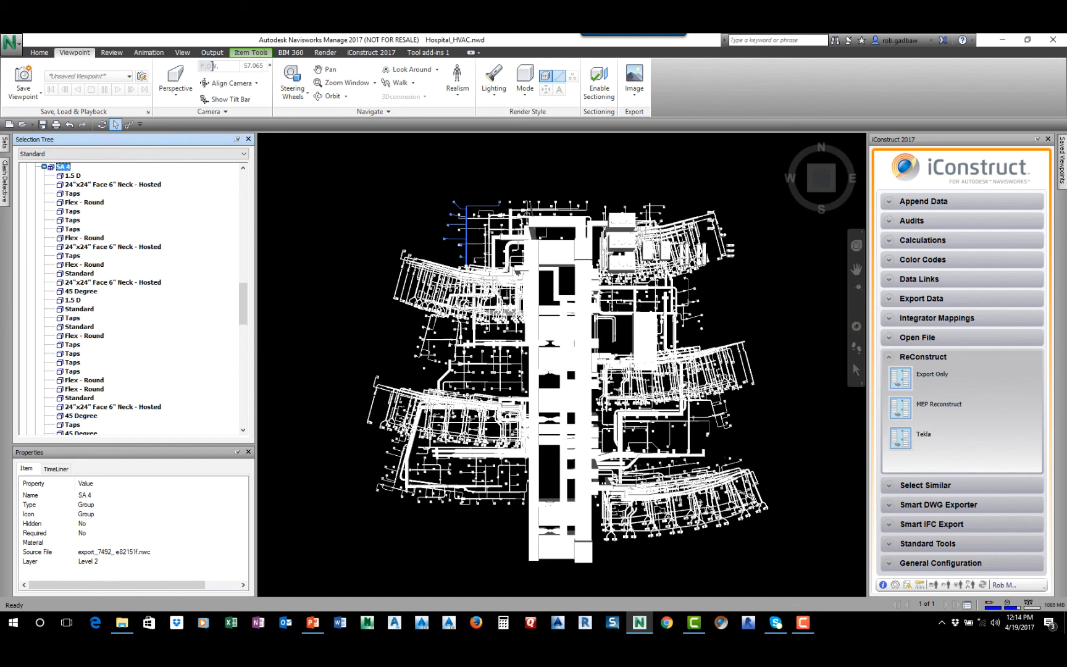
key("Down")
key("Down")
key("Down")
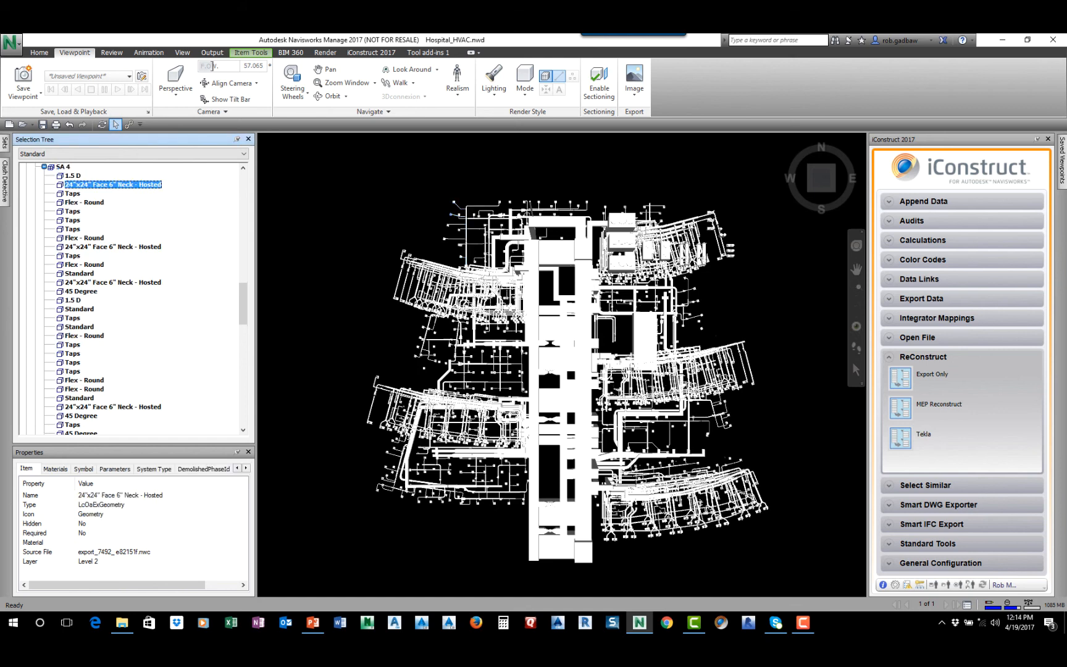
key("Up")
key("Up")
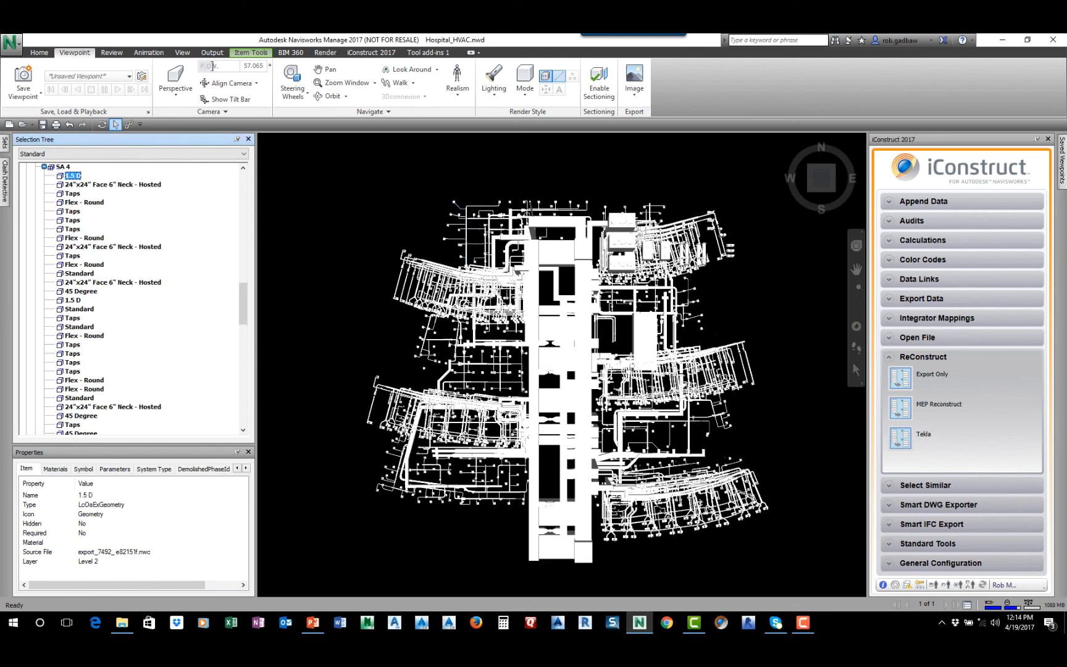
Examine the 1.5 D fitting's Parameters, System Type and DemolishedPhaseId properties, and look through its remaining property categories
left_click(114, 468)
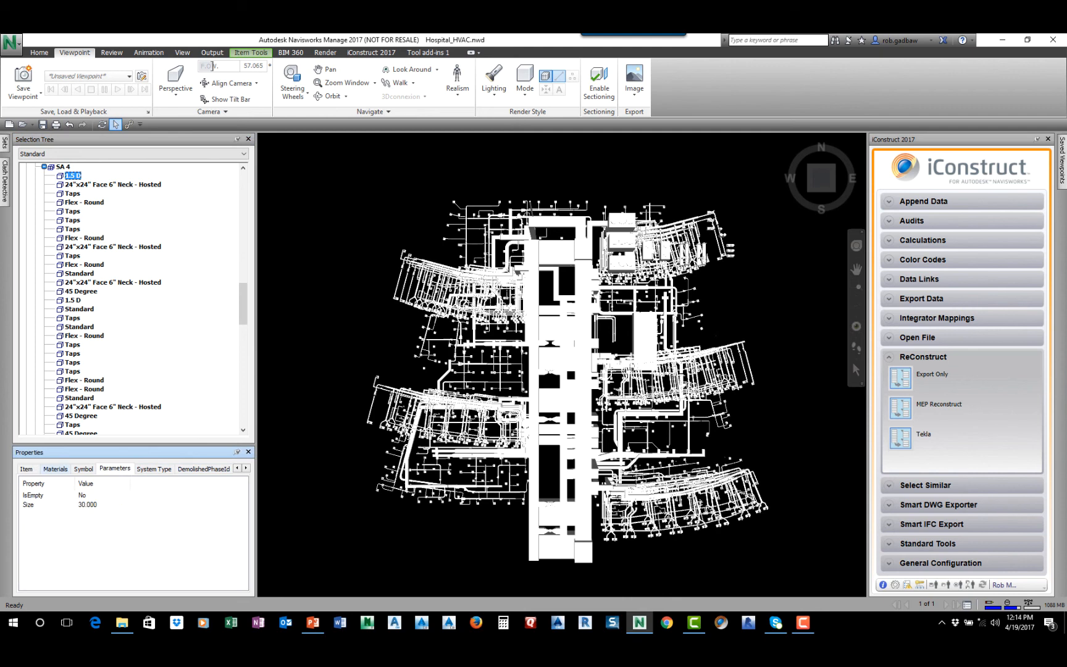
left_click(153, 468)
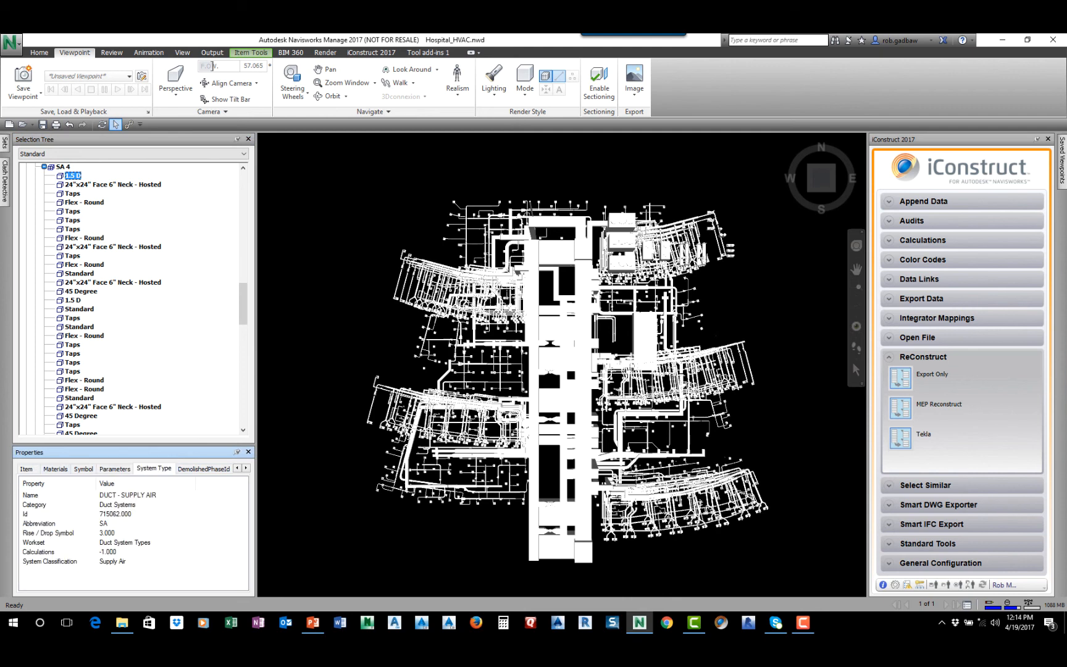
left_click(204, 469)
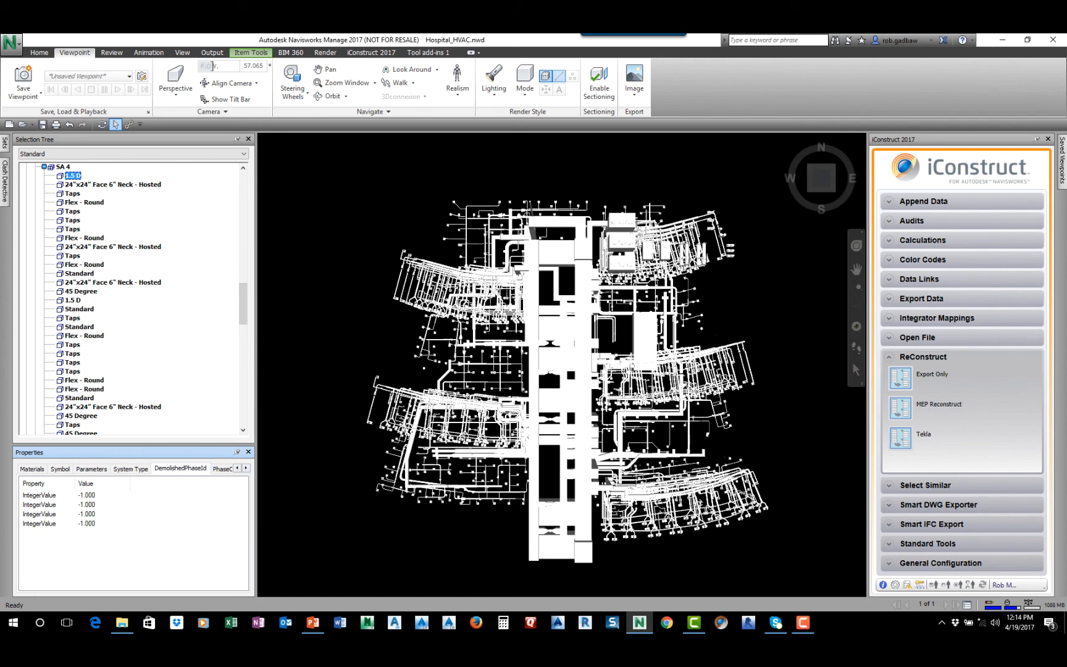
left_click(246, 468)
left_click(245, 468)
left_click(246, 468)
left_click(246, 468)
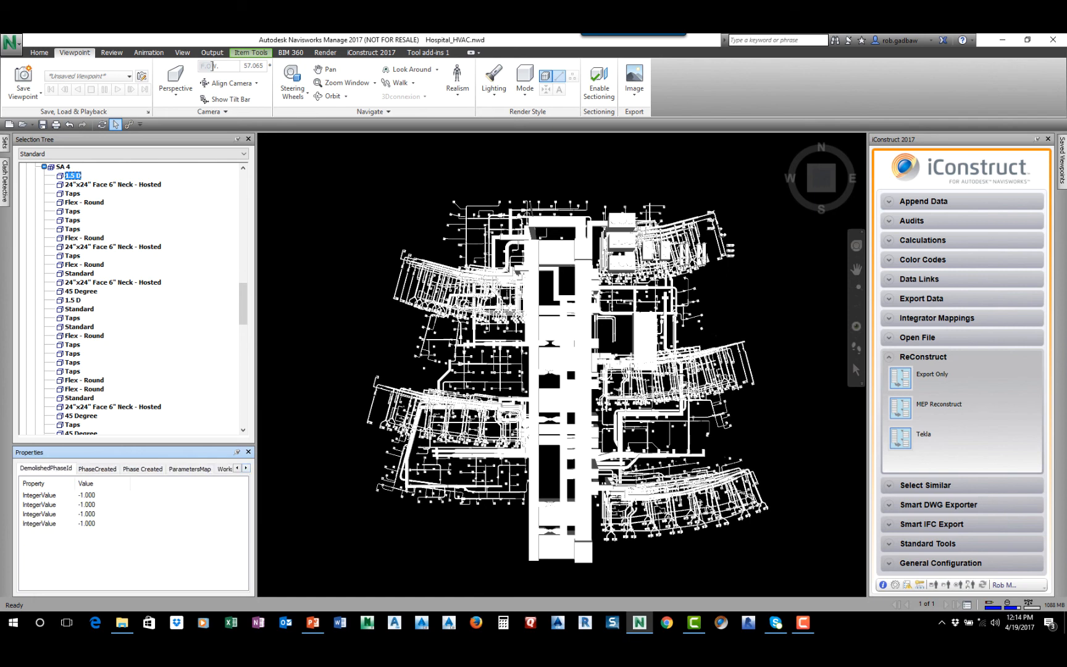
Map the SA 4 duct group to the HVAC Standards, and check the iConstruct Hospital properties on the group and its first 1.5 D fitting
left_click(63, 166)
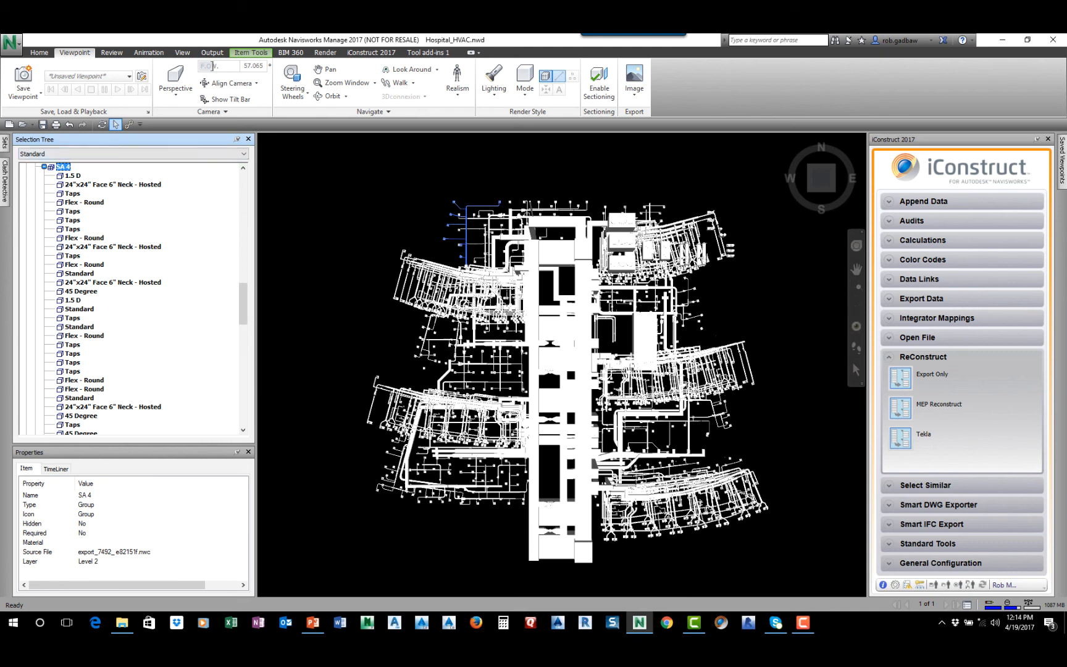
left_click(937, 318)
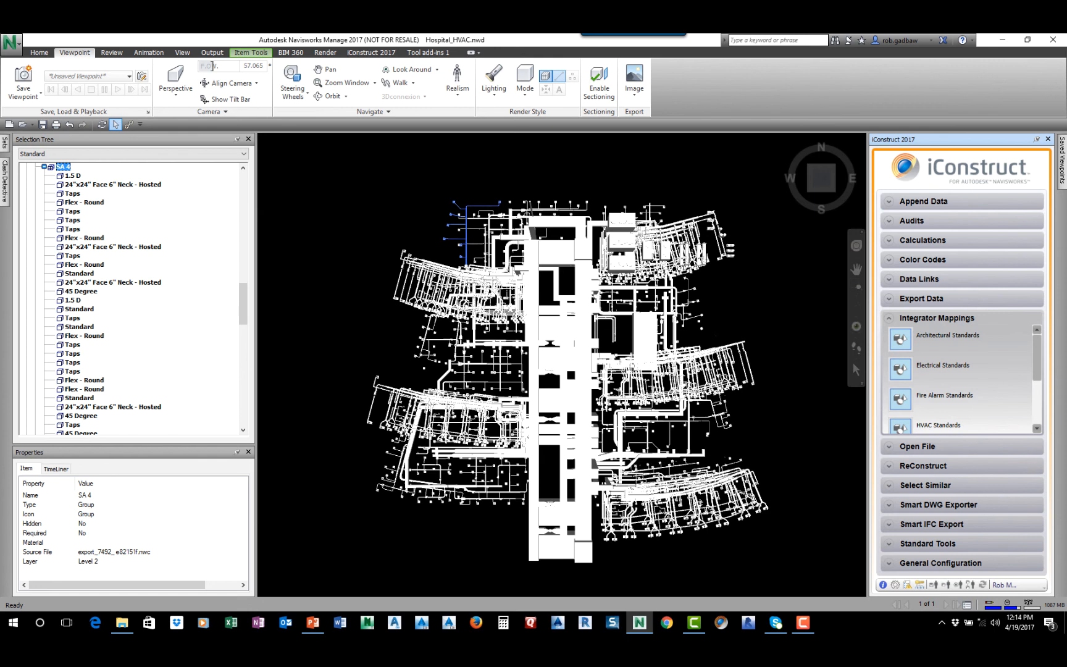
scroll(907, 404, "down", 1)
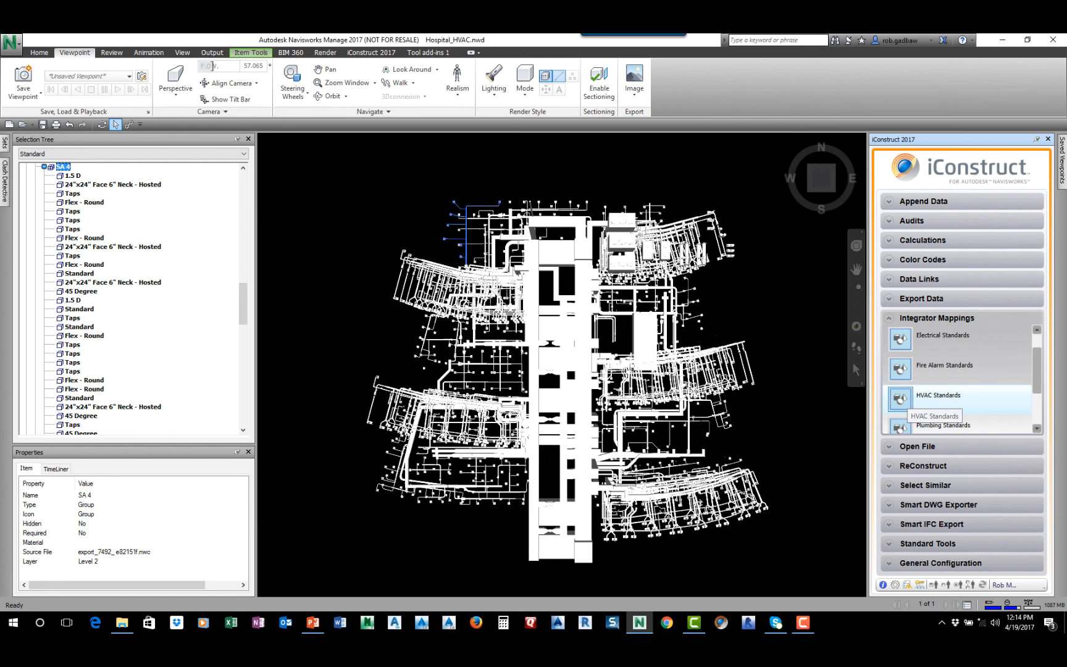
left_click(900, 398)
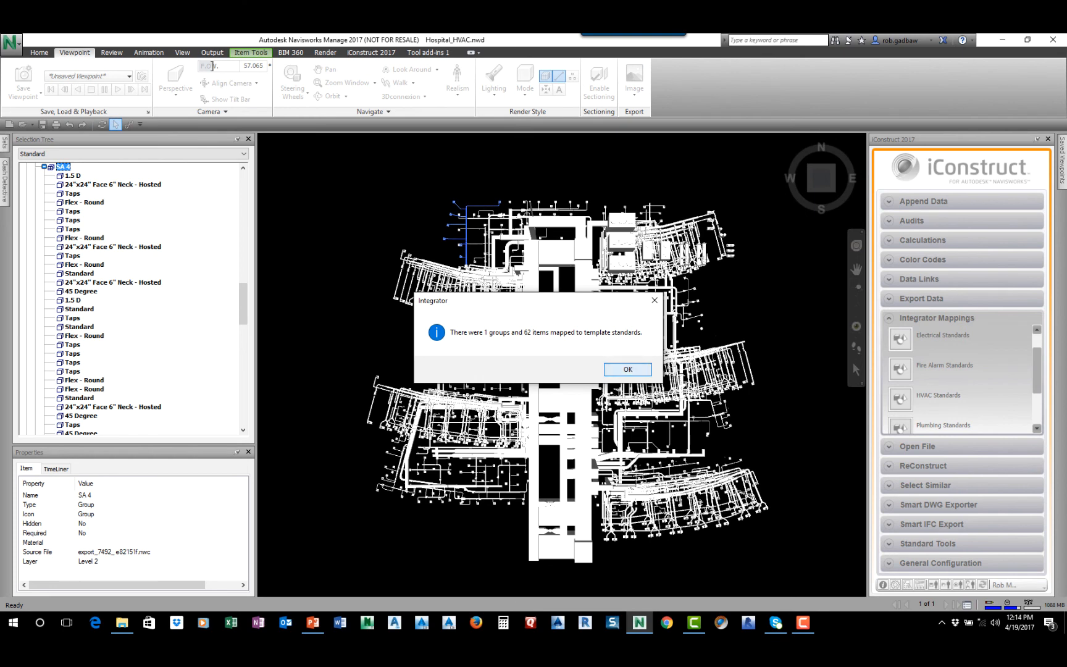
left_click(627, 369)
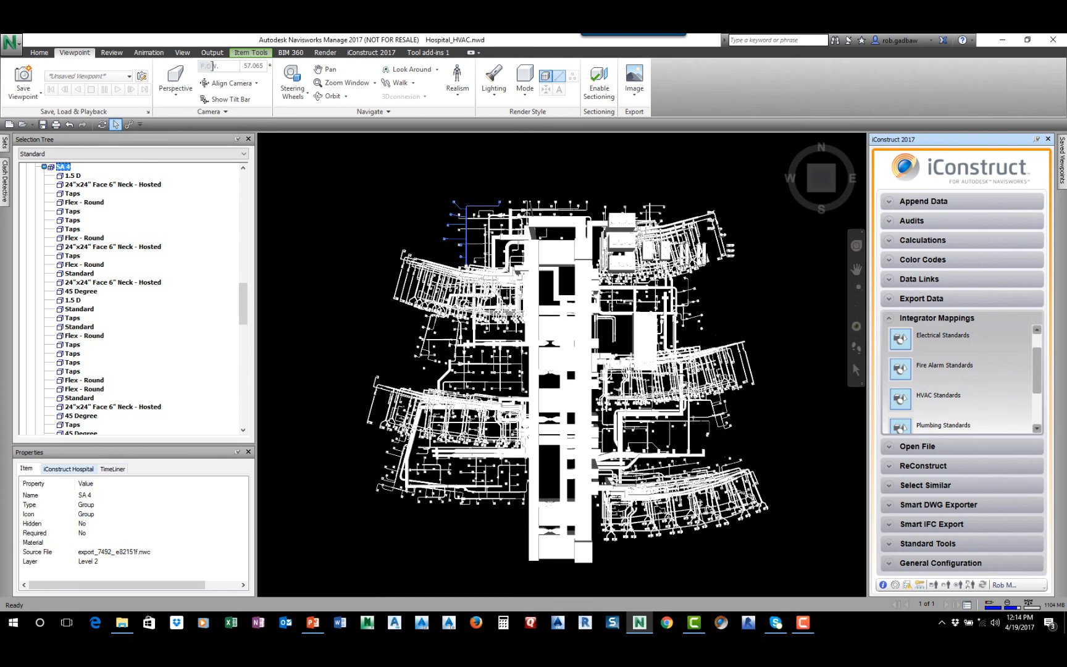
left_click(69, 469)
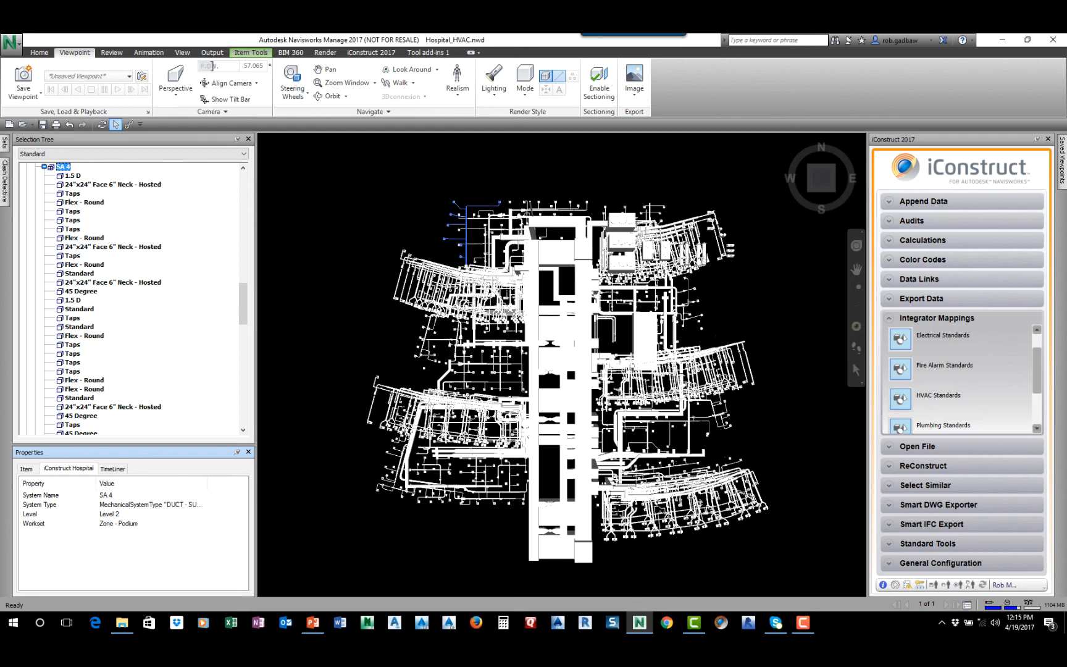
left_click(73, 176)
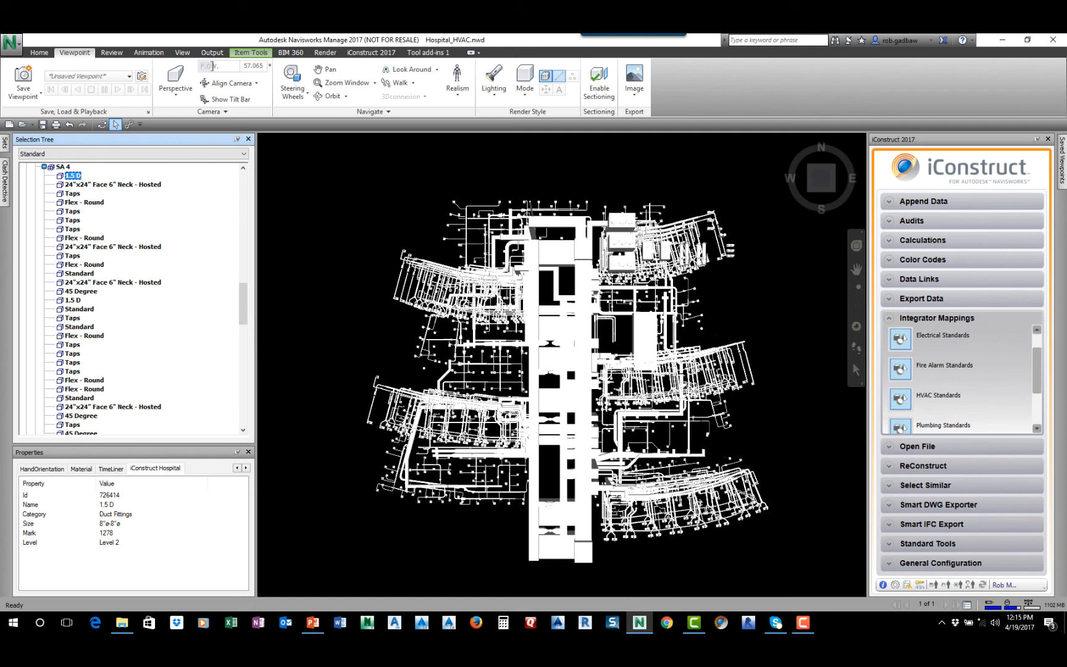
Examine the Publish options for the model, including Prevent Object Property Export, and leave without publishing
left_click(11, 42)
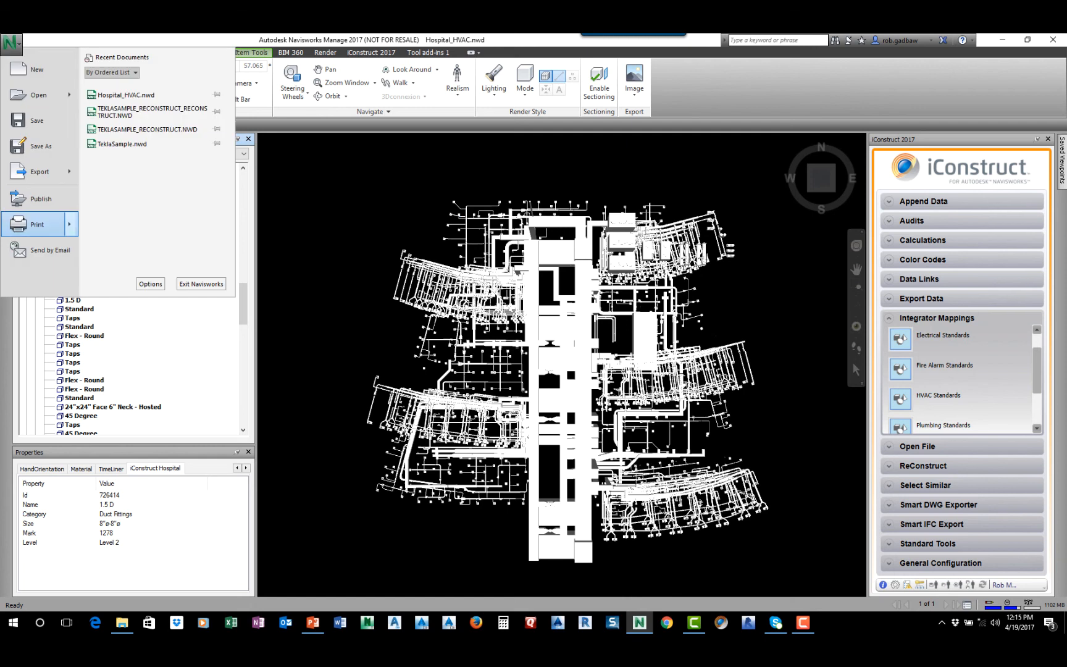
left_click(41, 199)
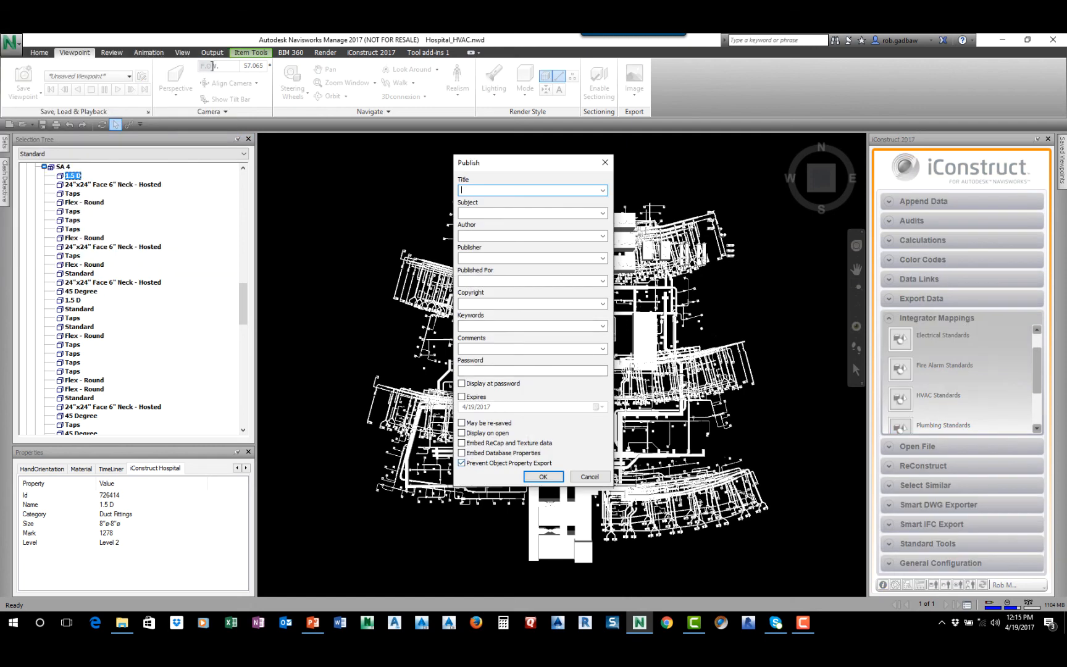
left_click_drag(534, 166, 538, 101)
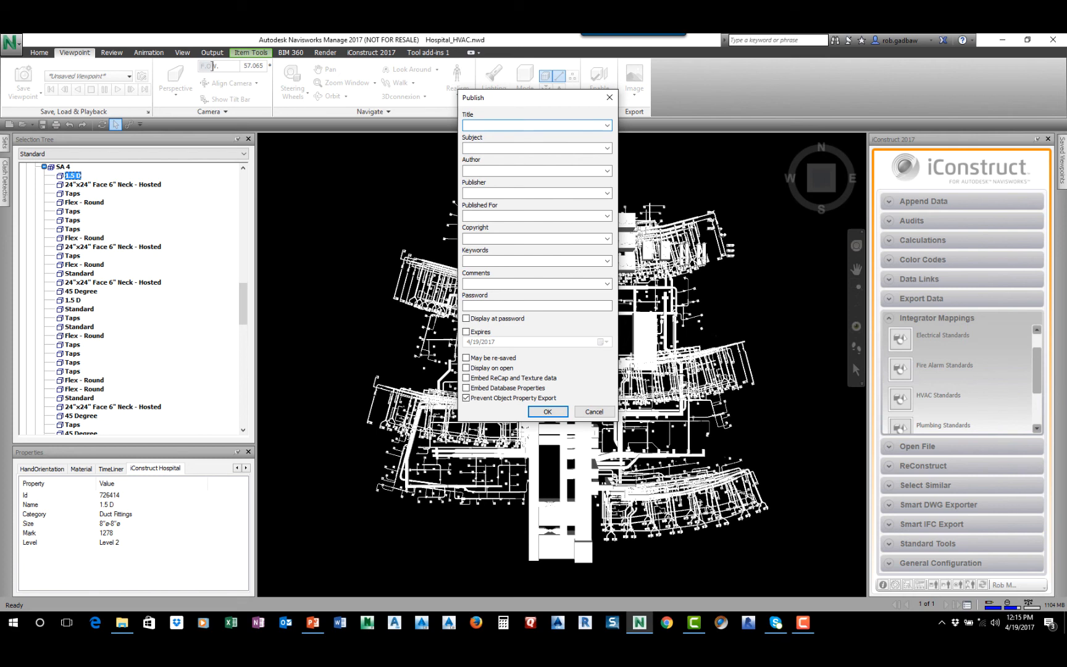
left_click(593, 411)
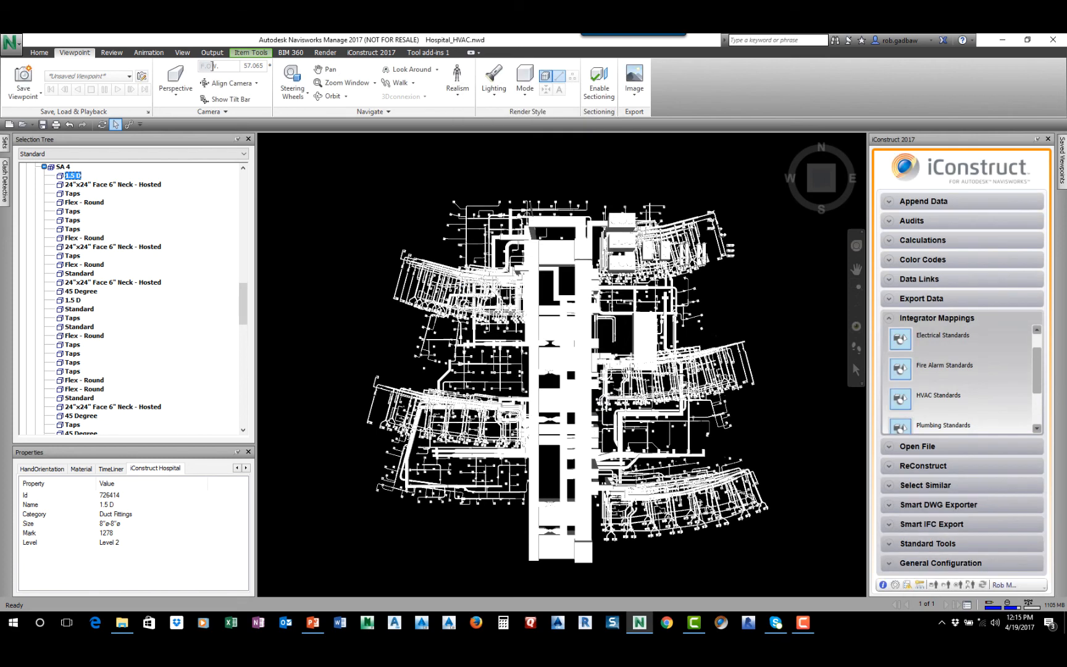
Select the SA 4 group and open the Append Data tool with its advanced options expanded
left_click(63, 166)
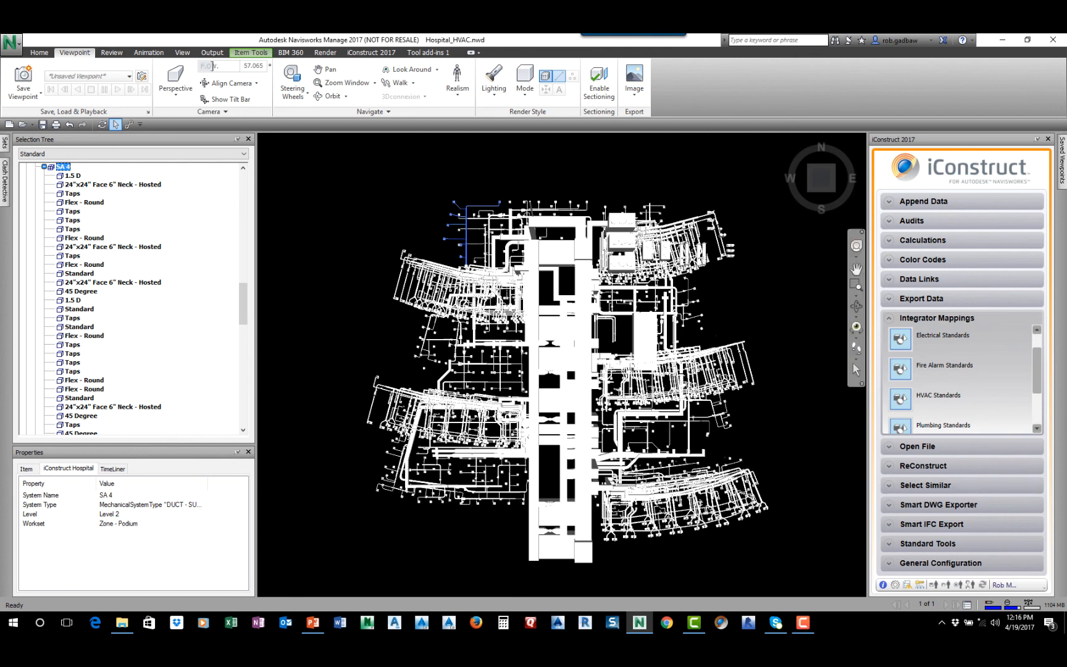
left_click(892, 543)
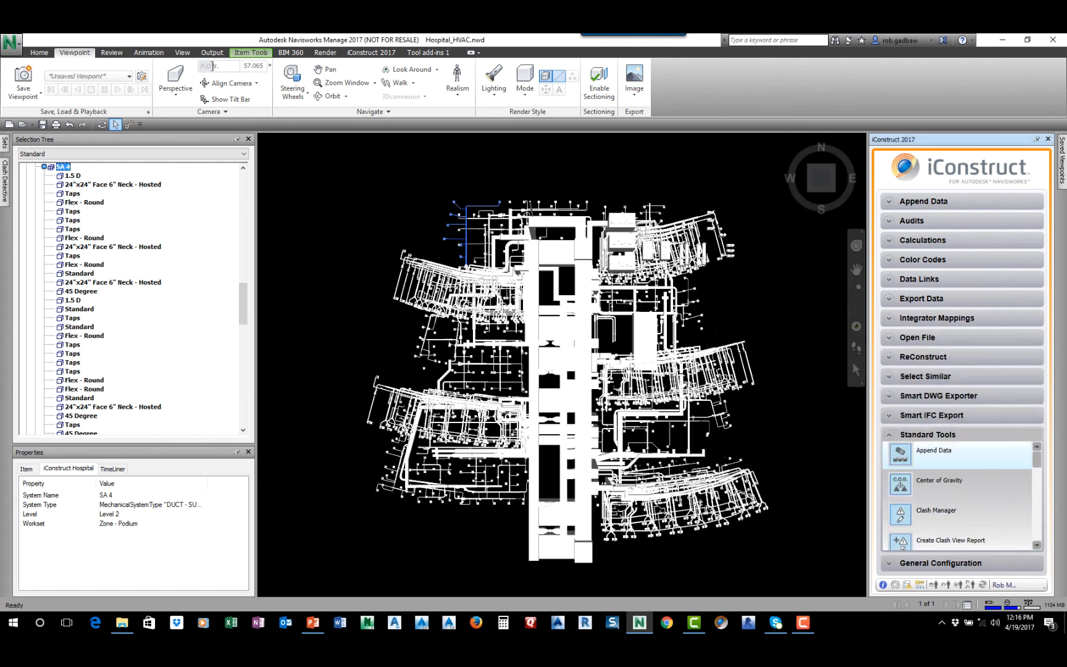
left_click(934, 455)
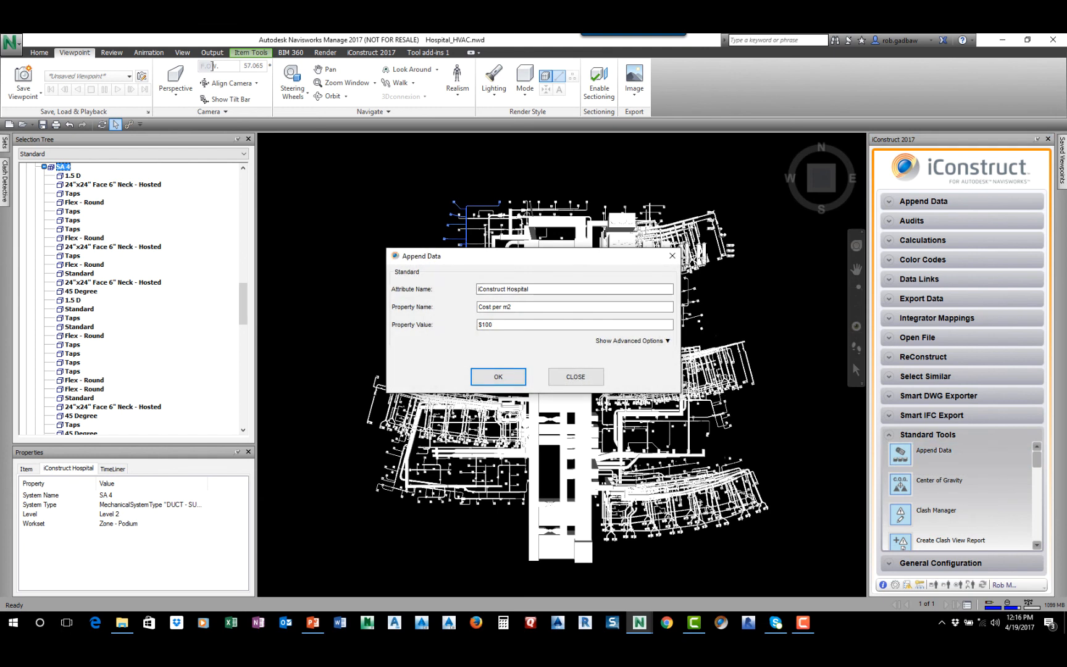
left_click_drag(551, 258, 563, 192)
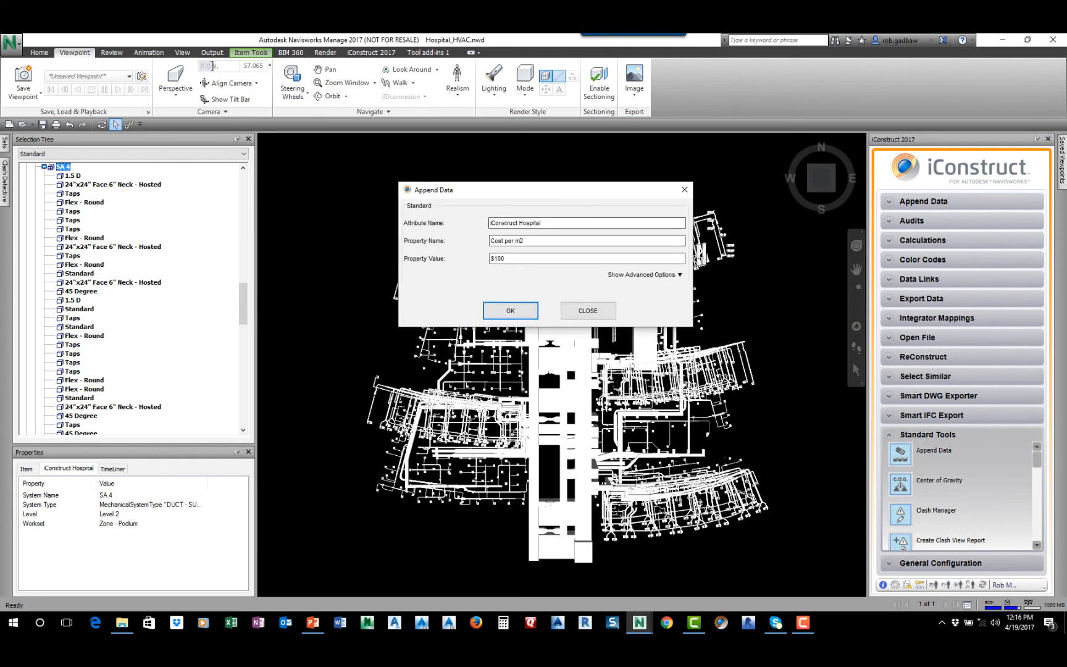
left_click(524, 241)
left_click(645, 275)
left_click_drag(616, 188, 694, 93)
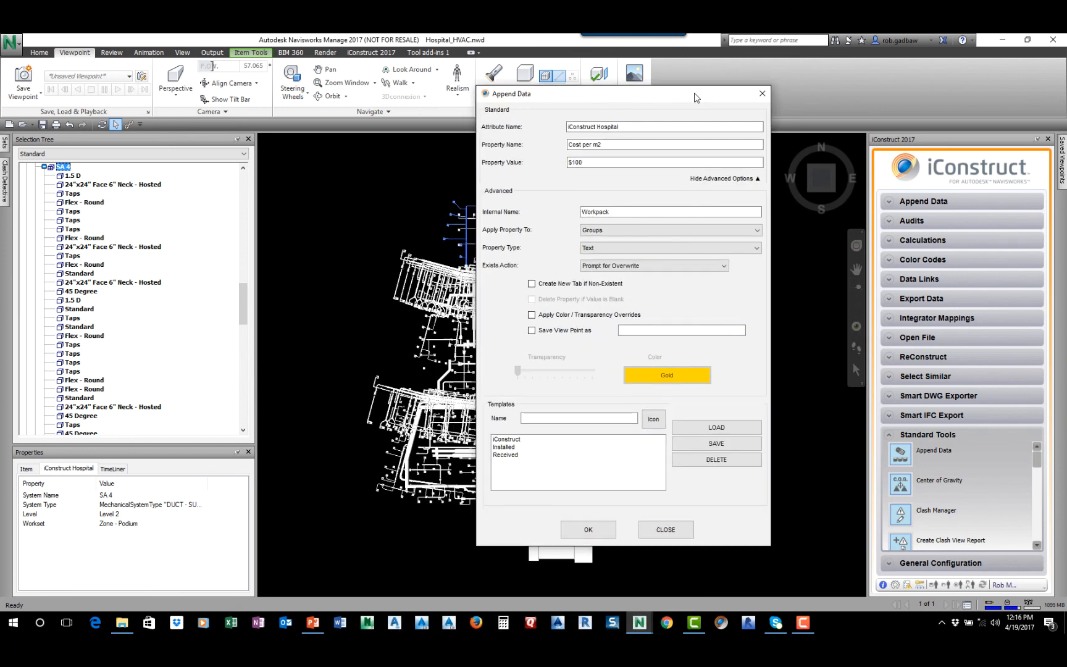
Load the Installed template, enable colour overrides with Lime, set the exists action to Always Overwrite, and save the template
left_click(505, 447)
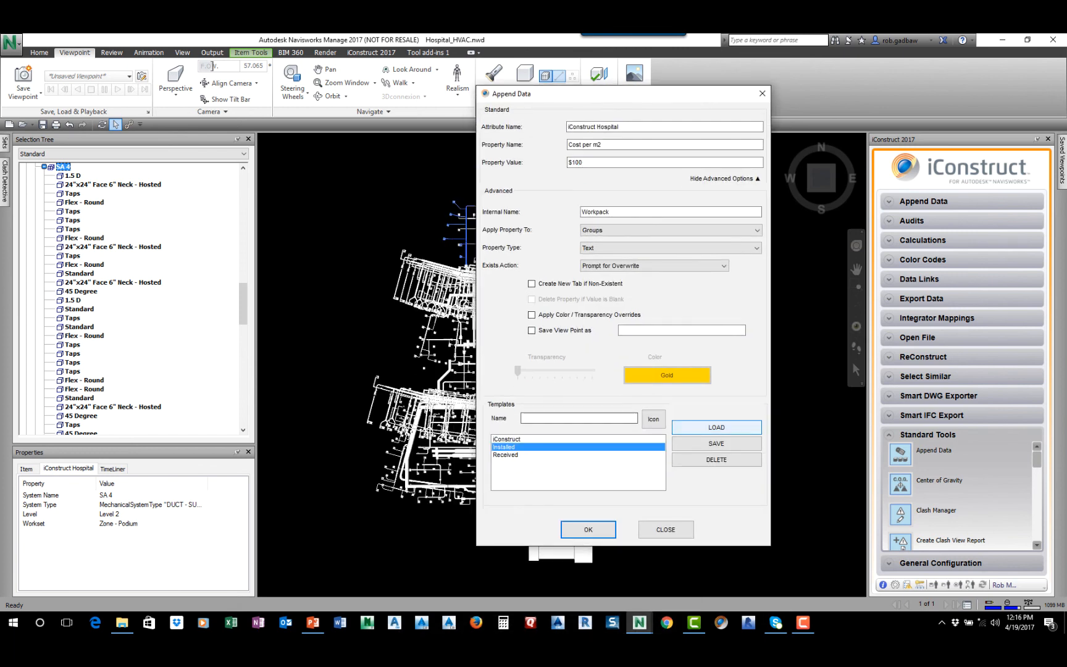
left_click(716, 428)
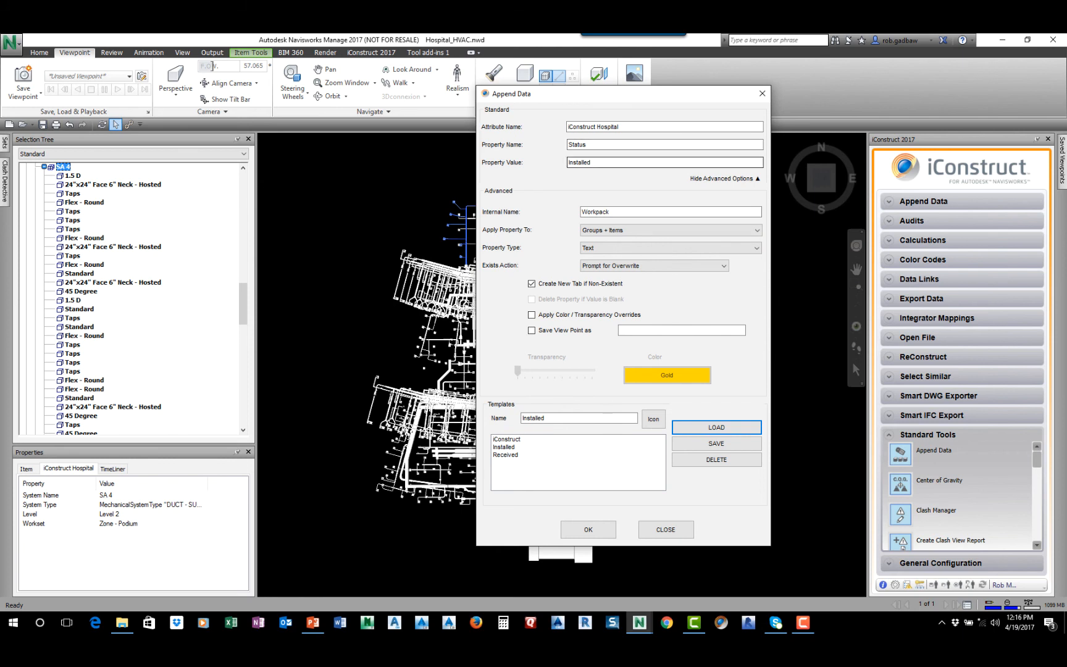
left_click_drag(622, 127, 566, 128)
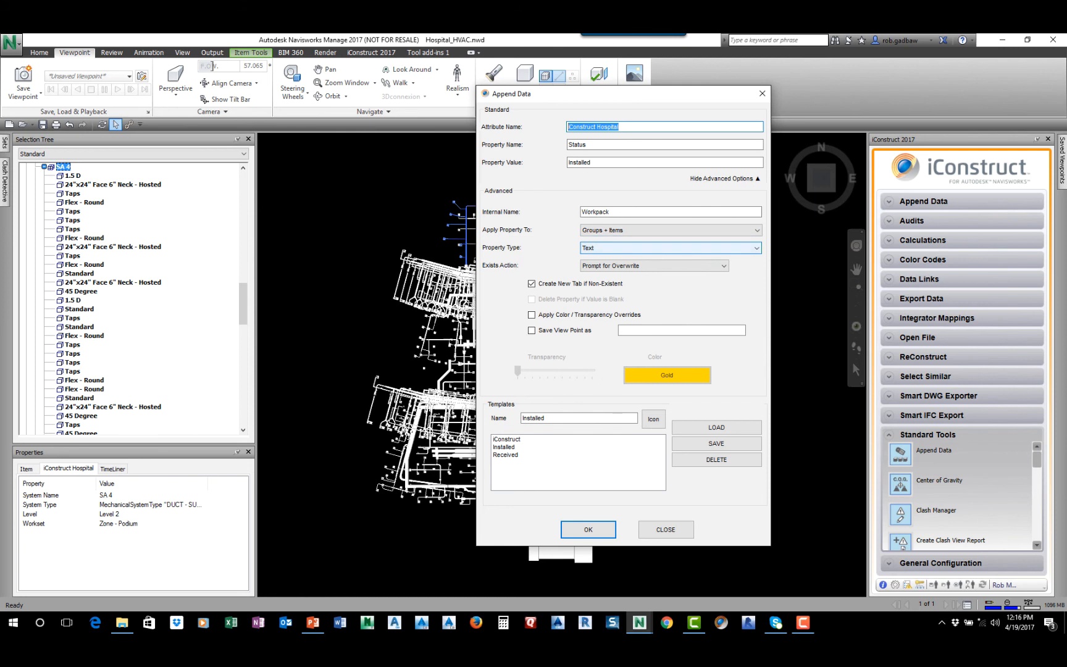
left_click(531, 315)
left_click(667, 374)
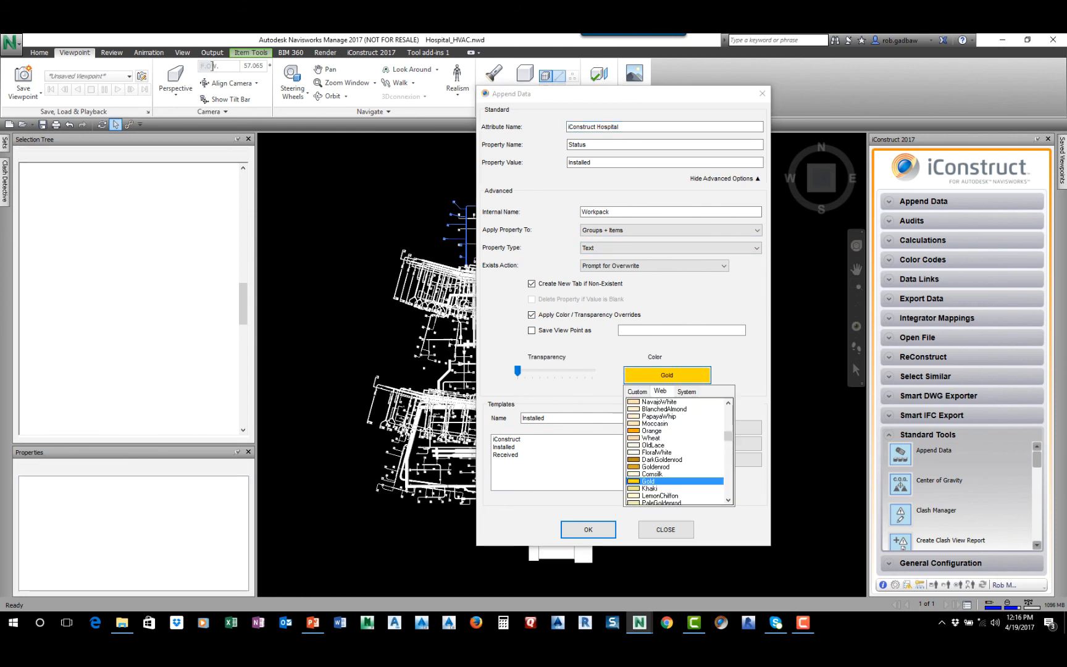
left_click(637, 391)
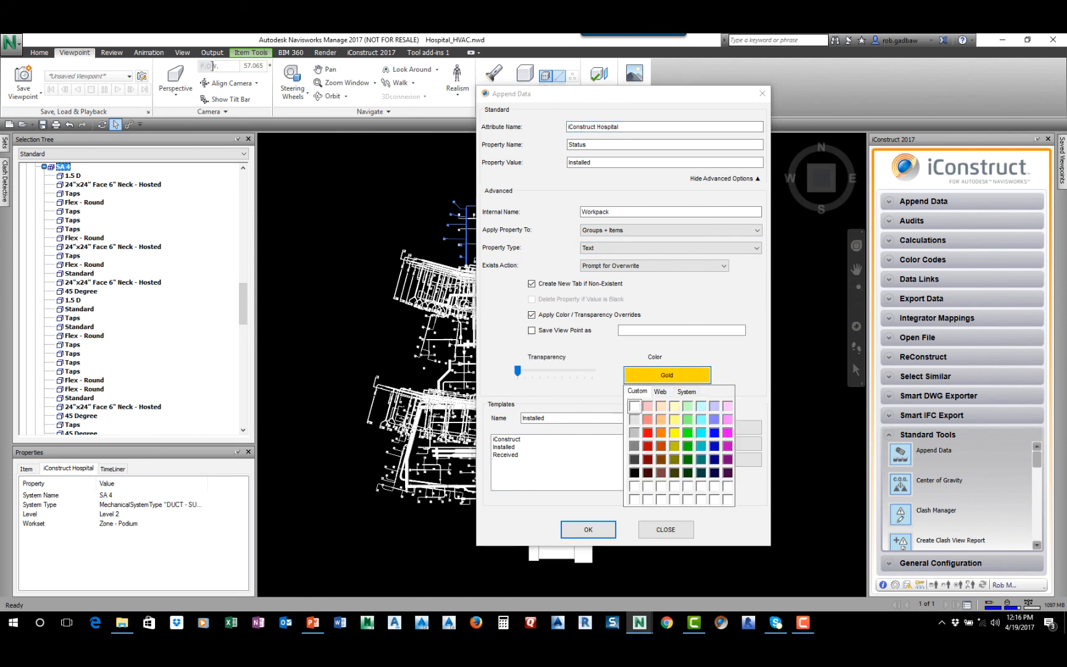
left_click(687, 432)
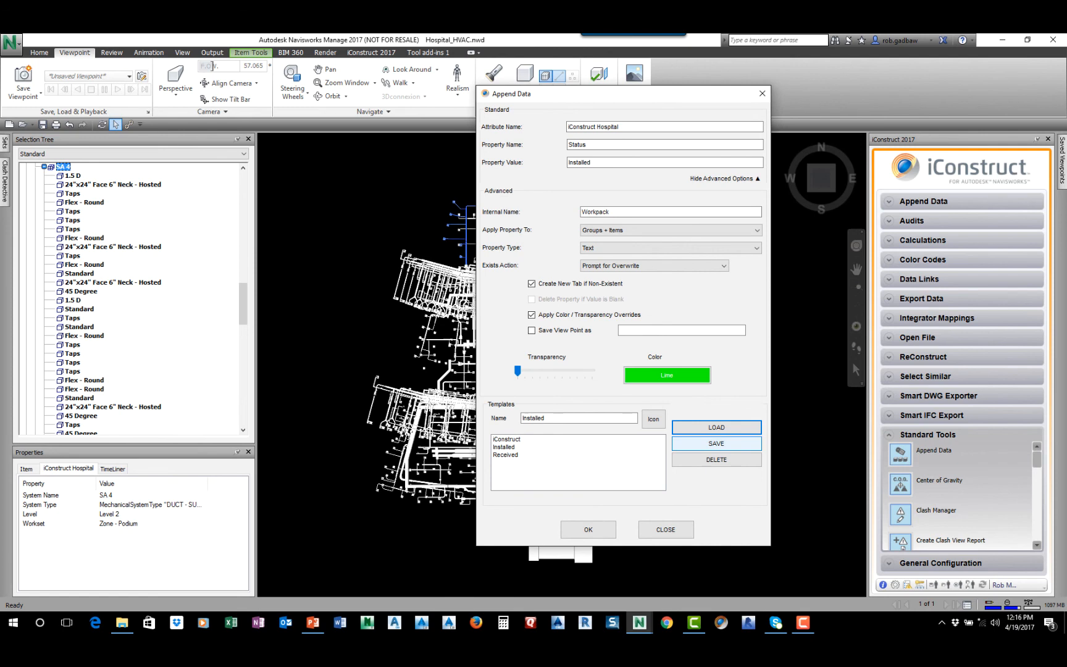
left_click(716, 443)
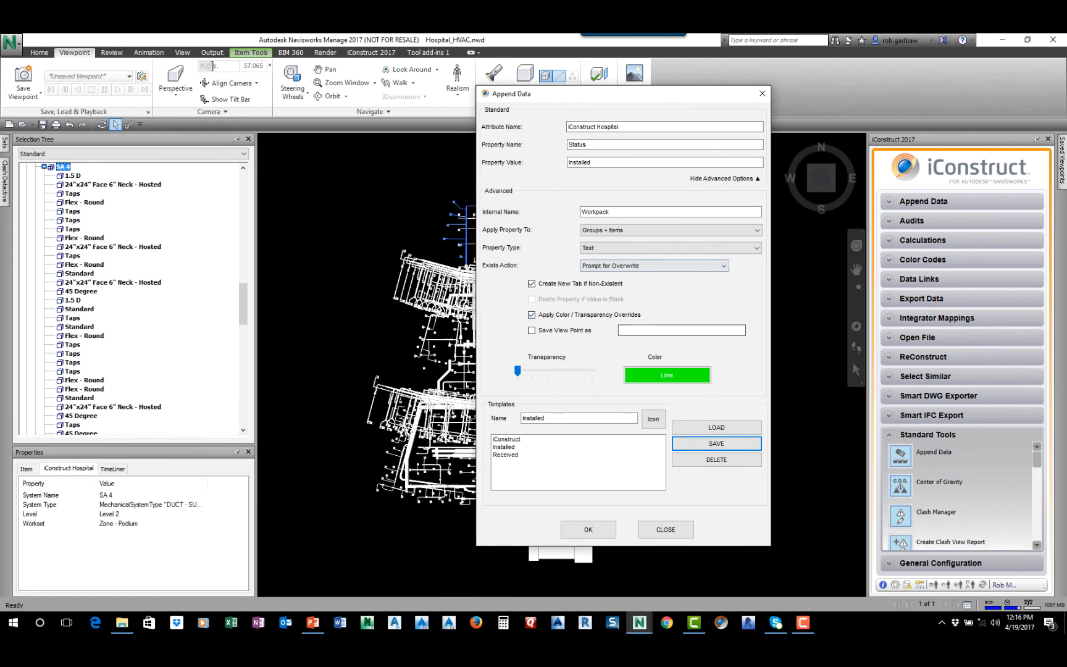
left_click(654, 266)
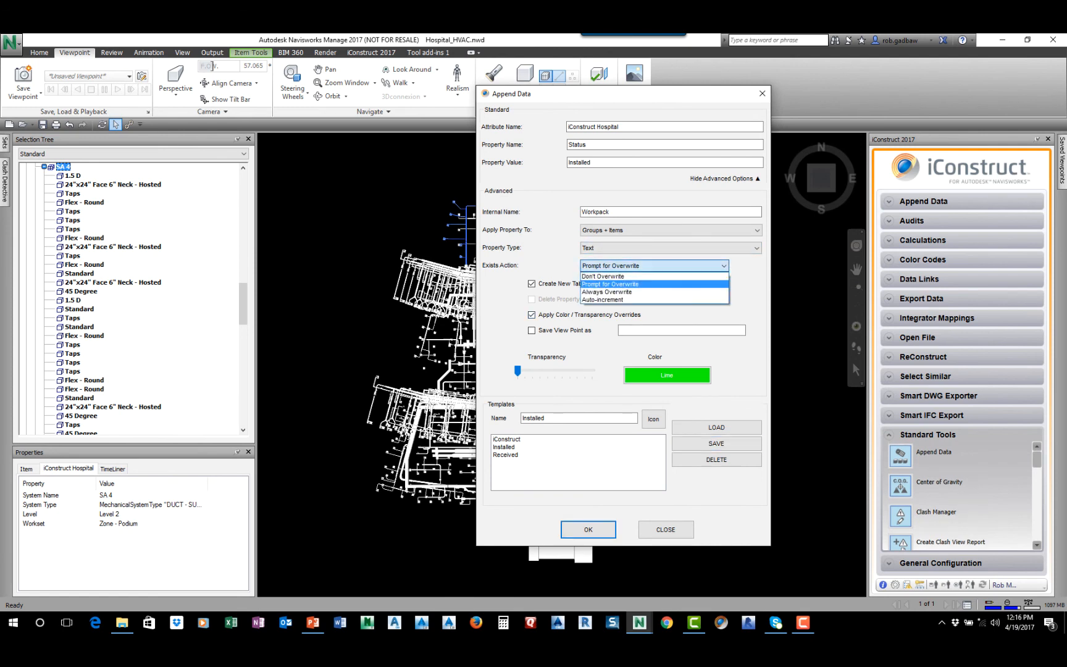
left_click(609, 292)
left_click(716, 444)
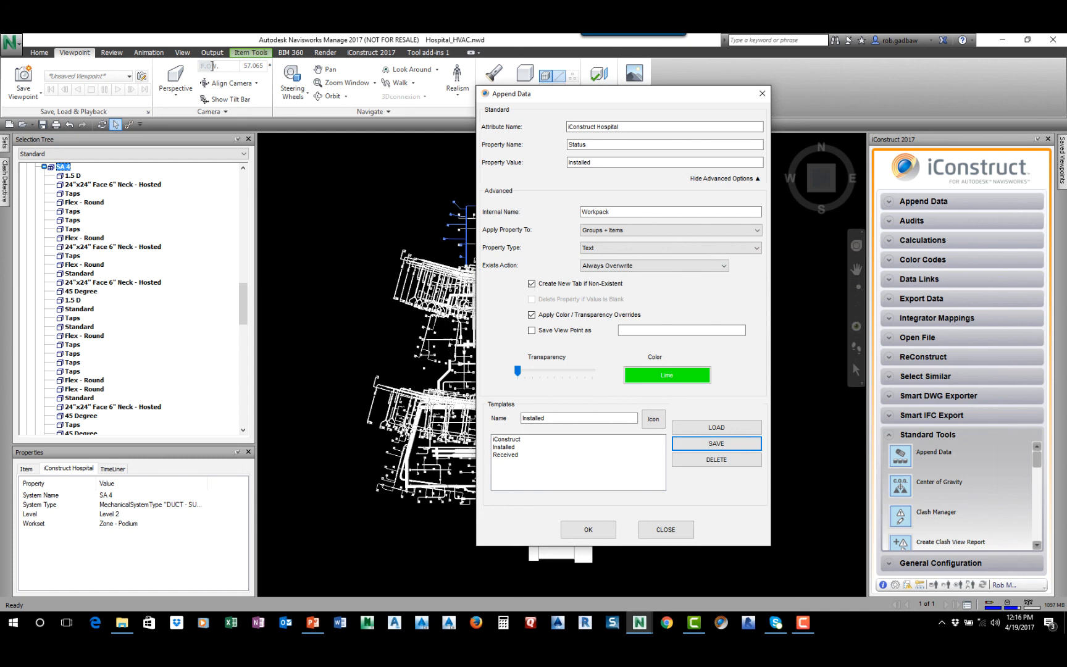
Load the Received template, enable colour overrides with Red, set the exists action to Always Overwrite, and save the template
left_click(505, 455)
left_click(716, 427)
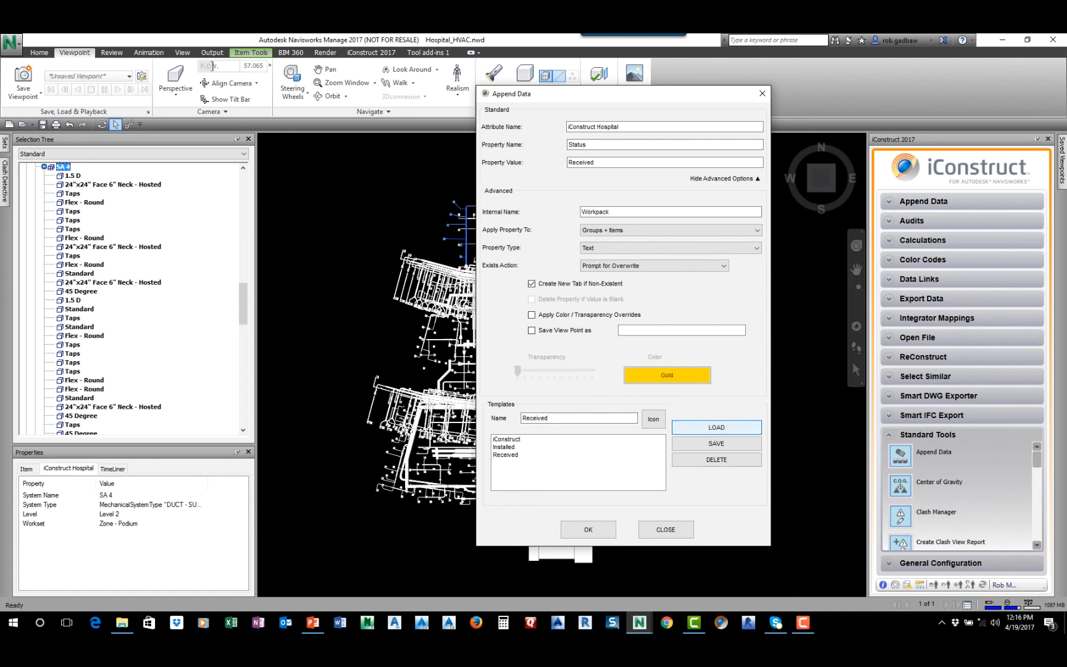
left_click(531, 314)
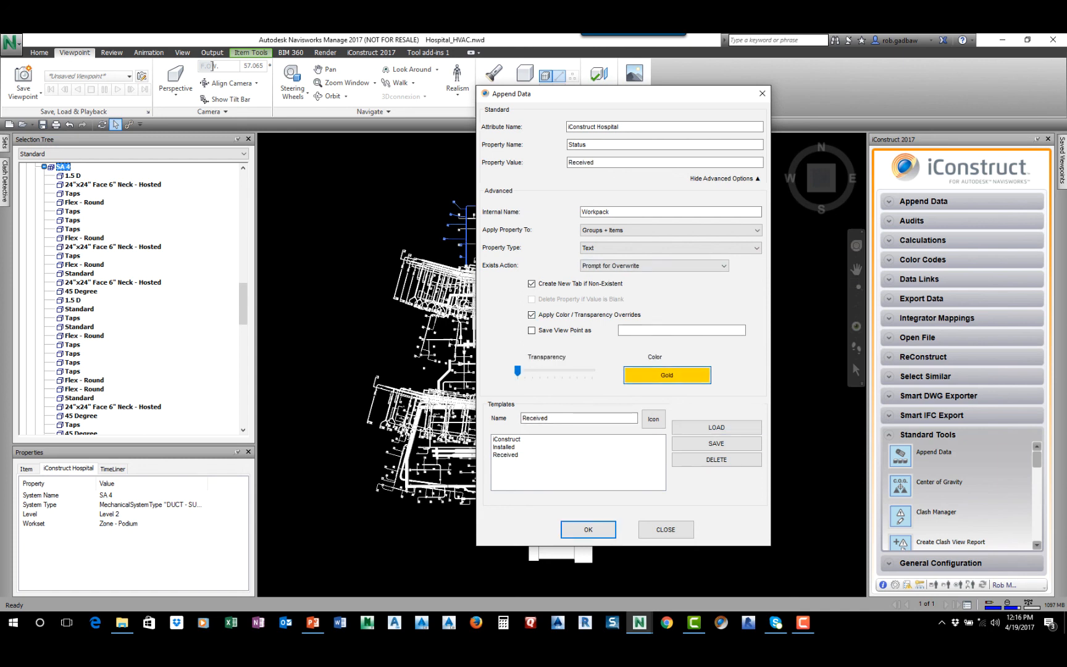
left_click(667, 375)
left_click(637, 391)
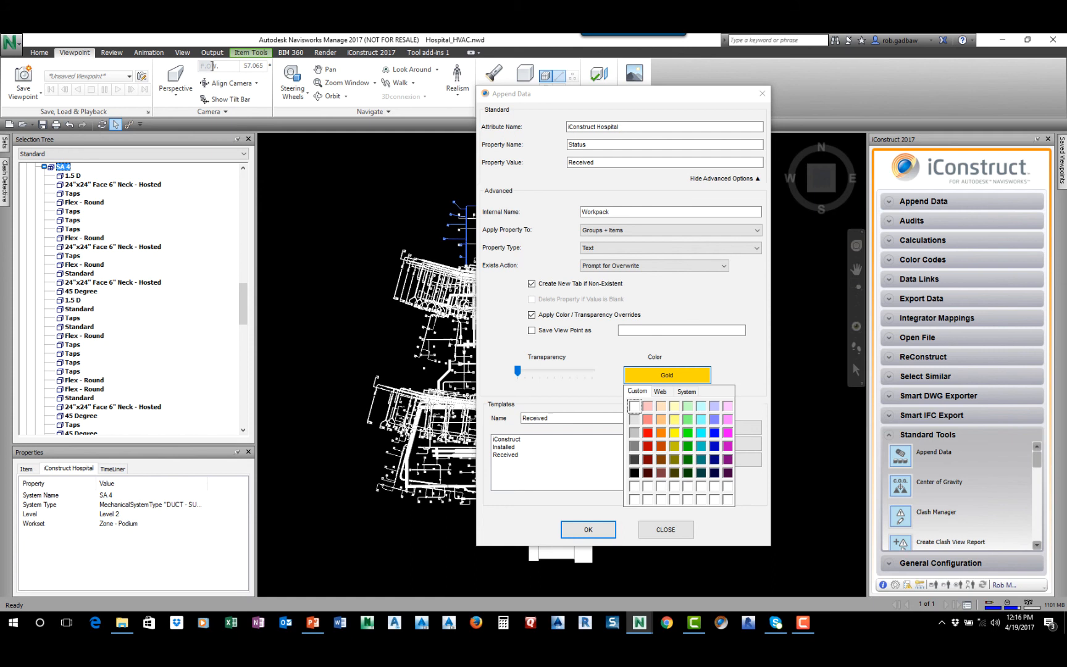
left_click(647, 432)
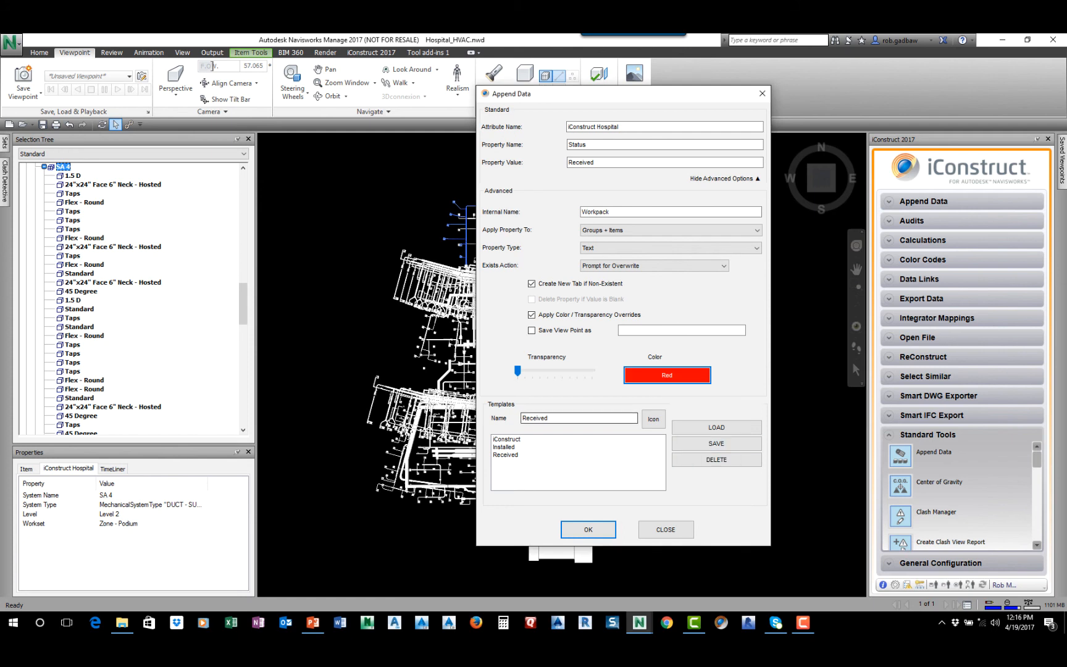
left_click(716, 265)
left_click(607, 284)
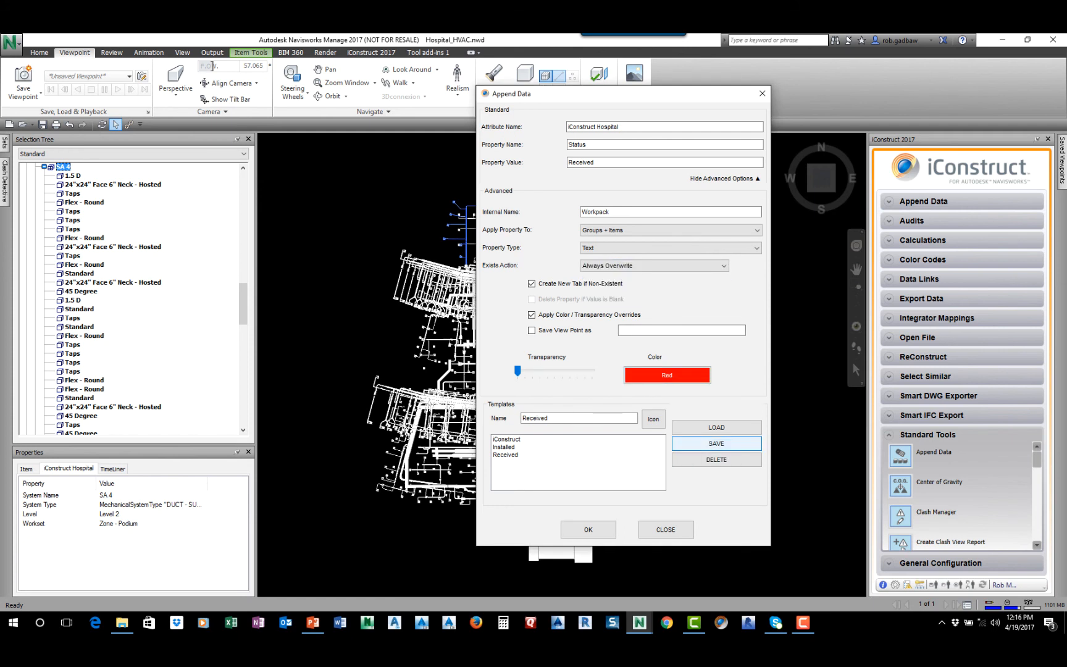
left_click(716, 443)
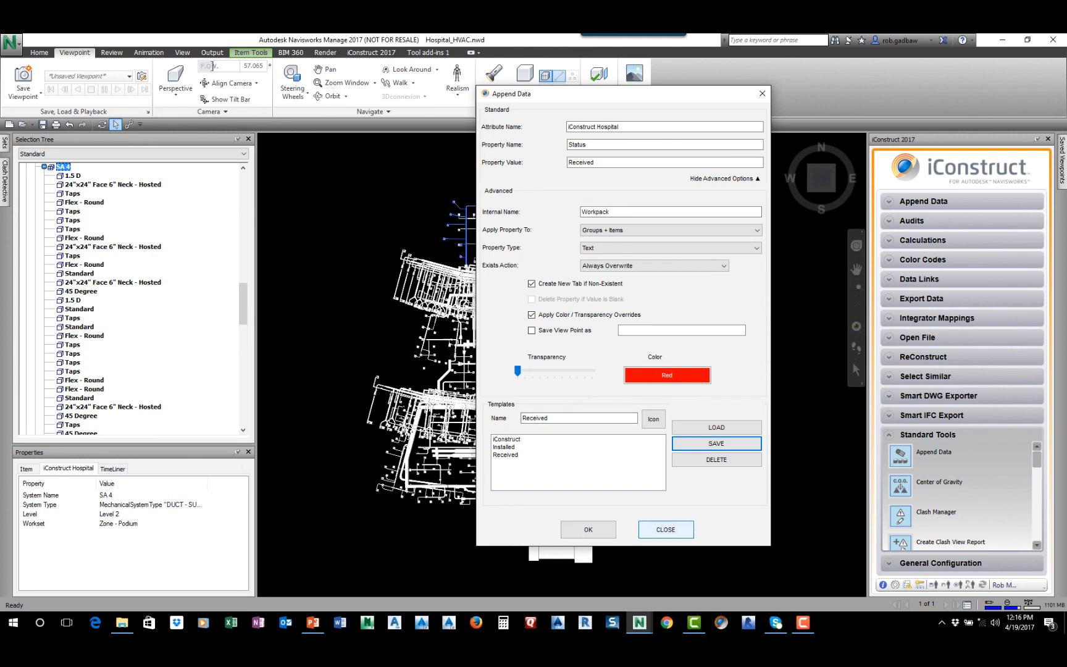
Leave the template setup and apply the Installed and iConstruct append-data templates to the SA 125 group on Level 5
left_click(665, 529)
left_click(560, 223)
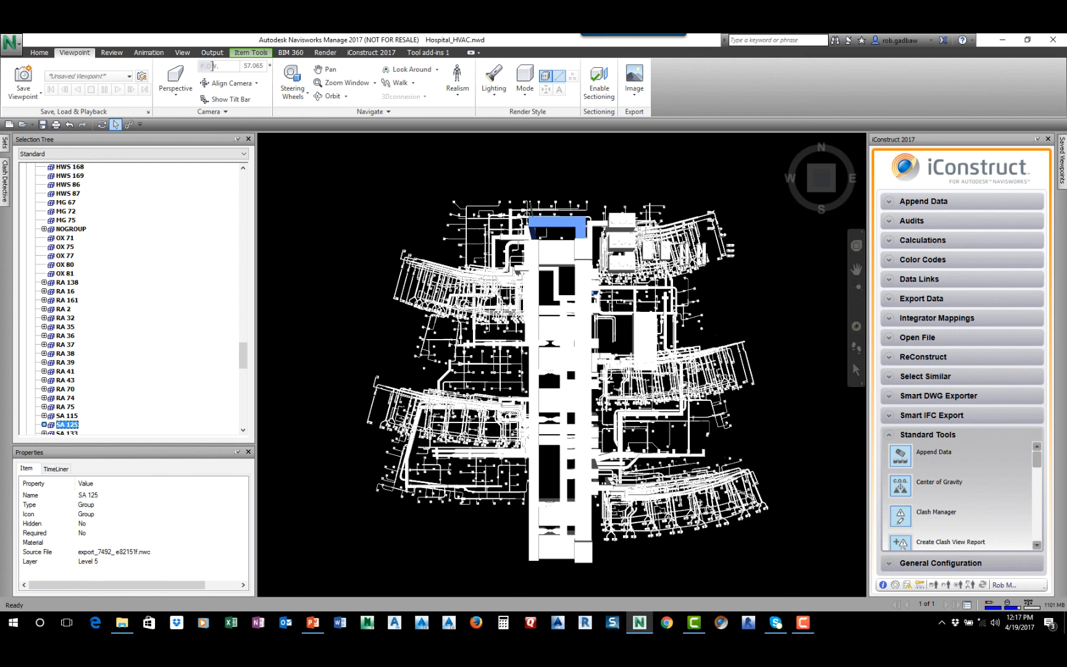
left_click(923, 201)
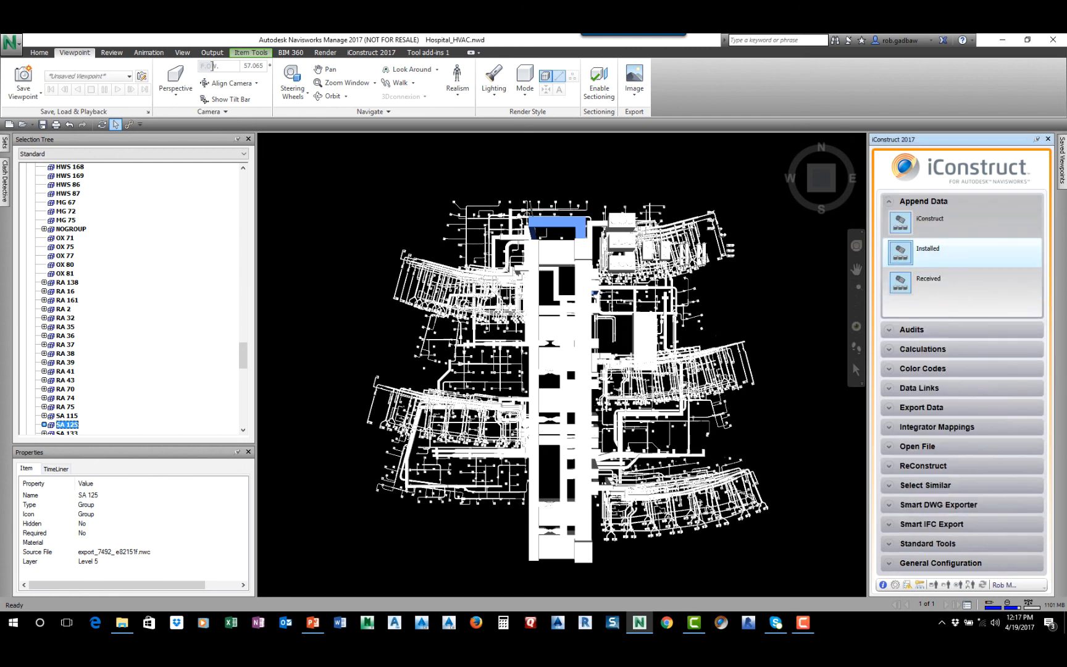
left_click(900, 252)
key("Return")
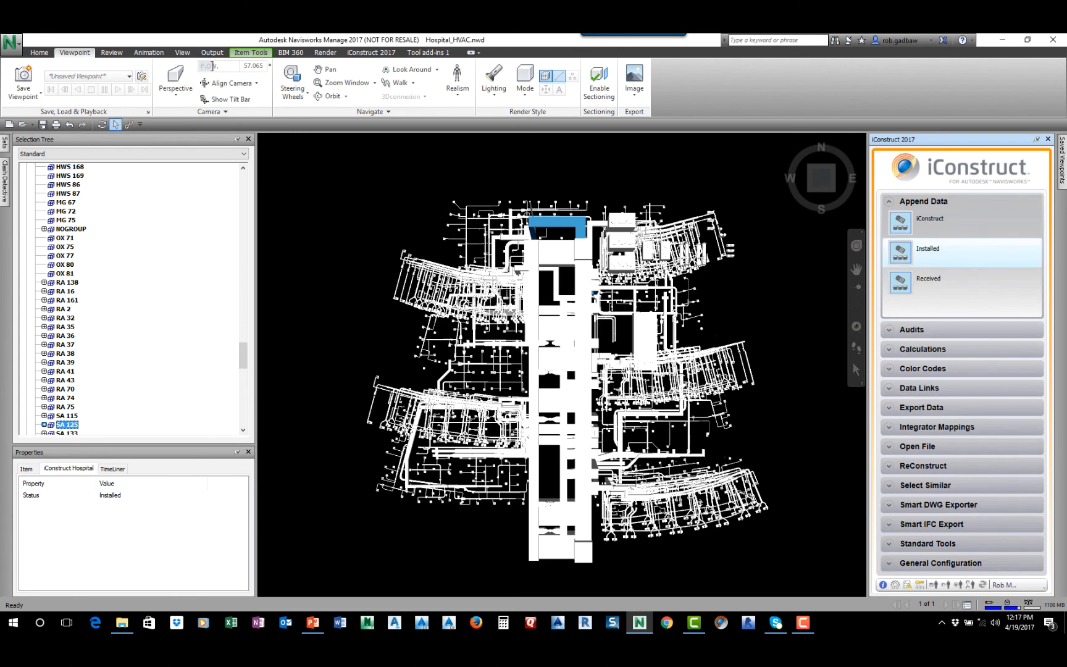
left_click(900, 222)
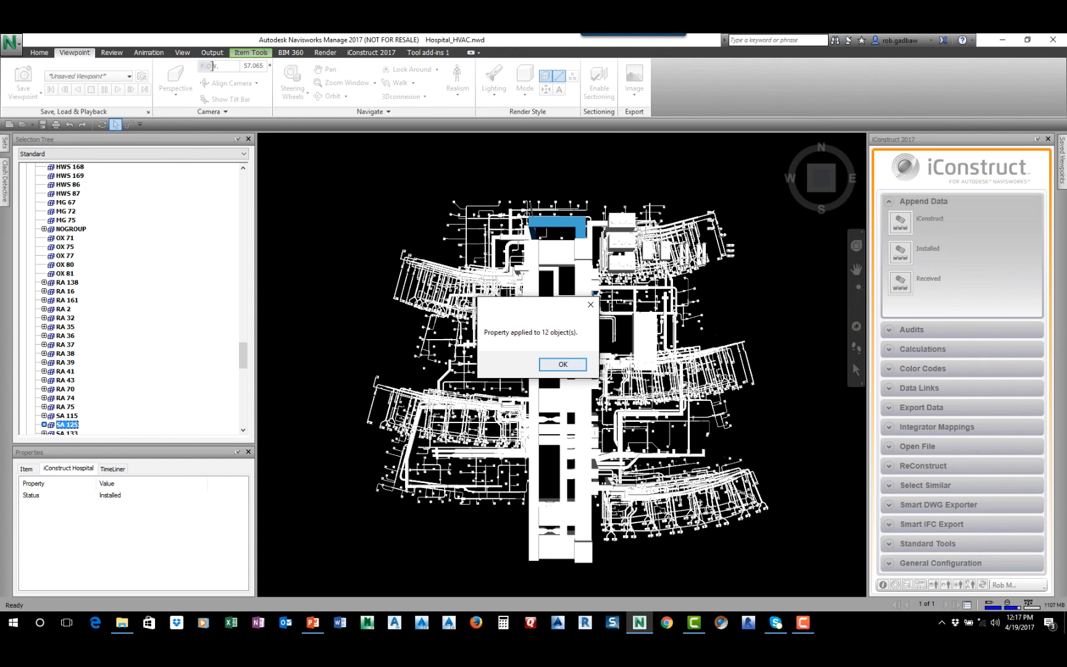
key("Return")
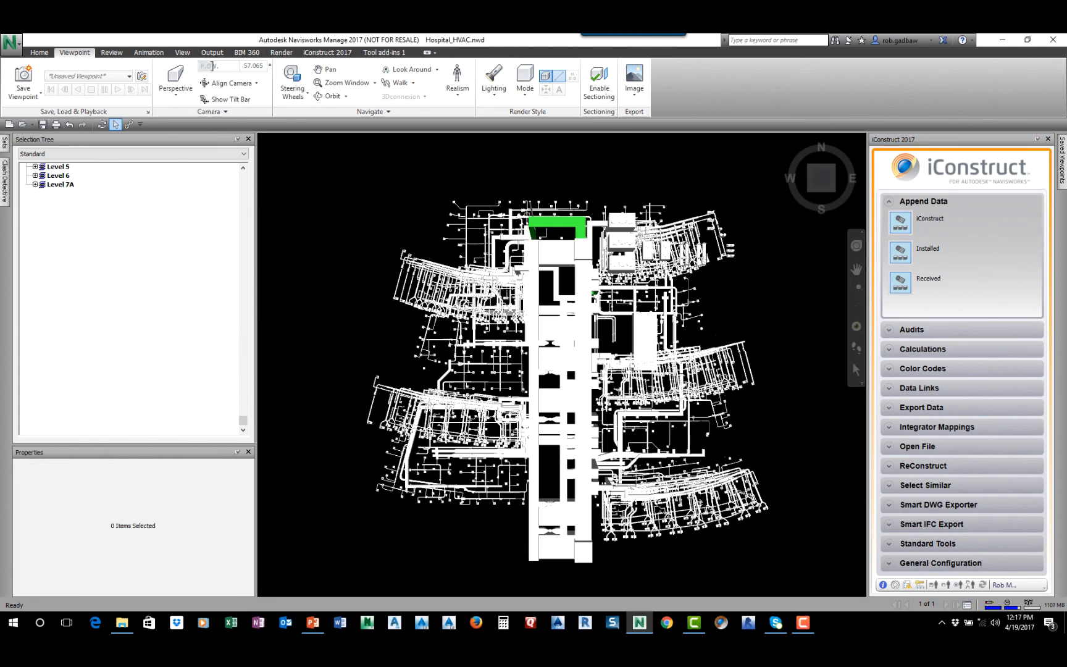
Apply the Received template to the SA 94 group on Level 4 and reselect it to check its Status property
left_click(583, 358)
left_click(900, 282)
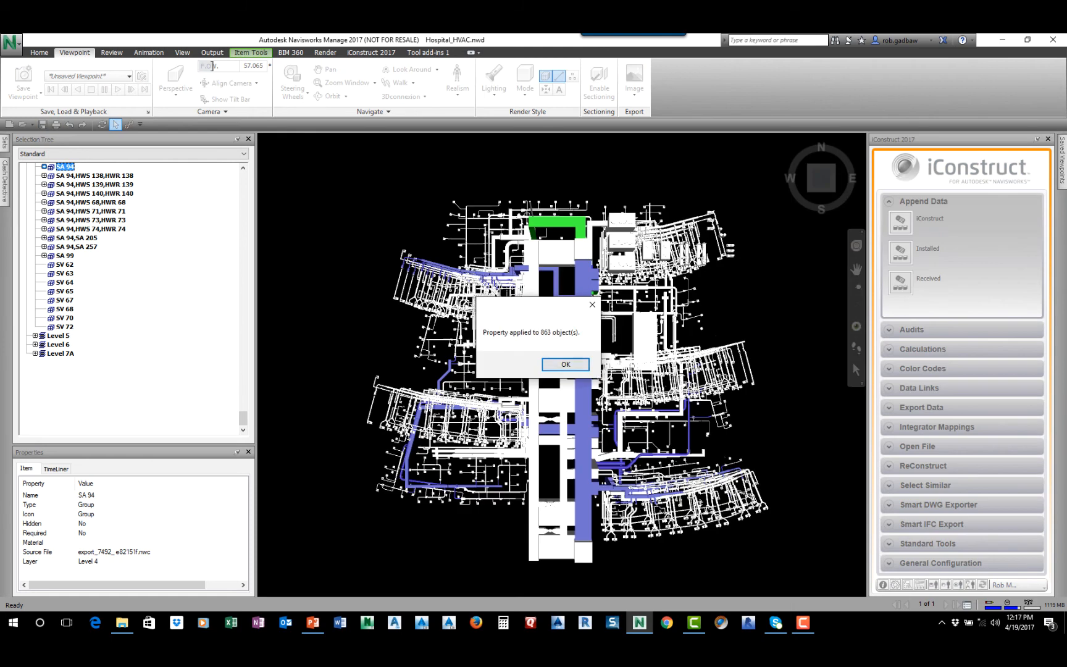
left_click(565, 364)
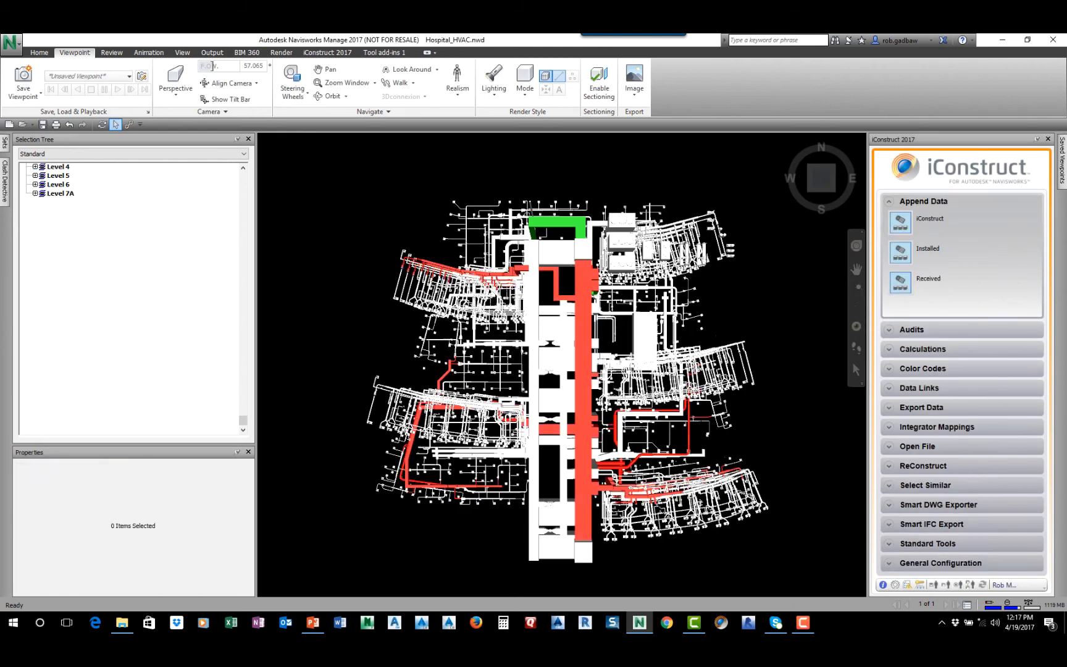
left_click(582, 358)
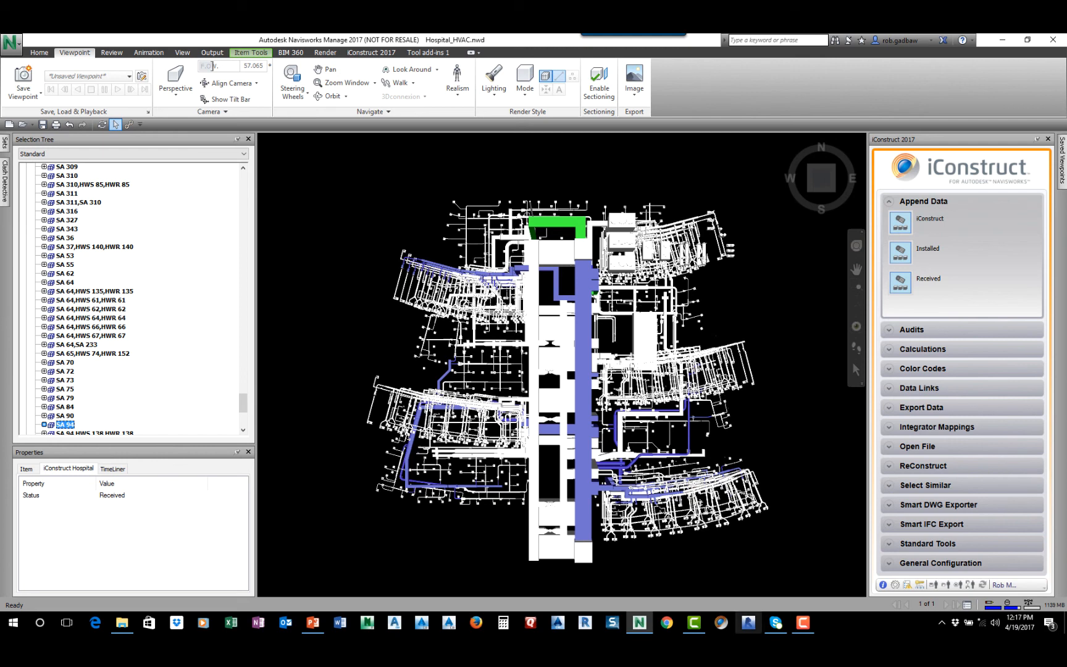
Start Revit 2016 in trial mode, and open Hospital_Architectural.nwd in Navisworks without saving the changes to Hospital_HVAC.nwd
left_click(748, 622)
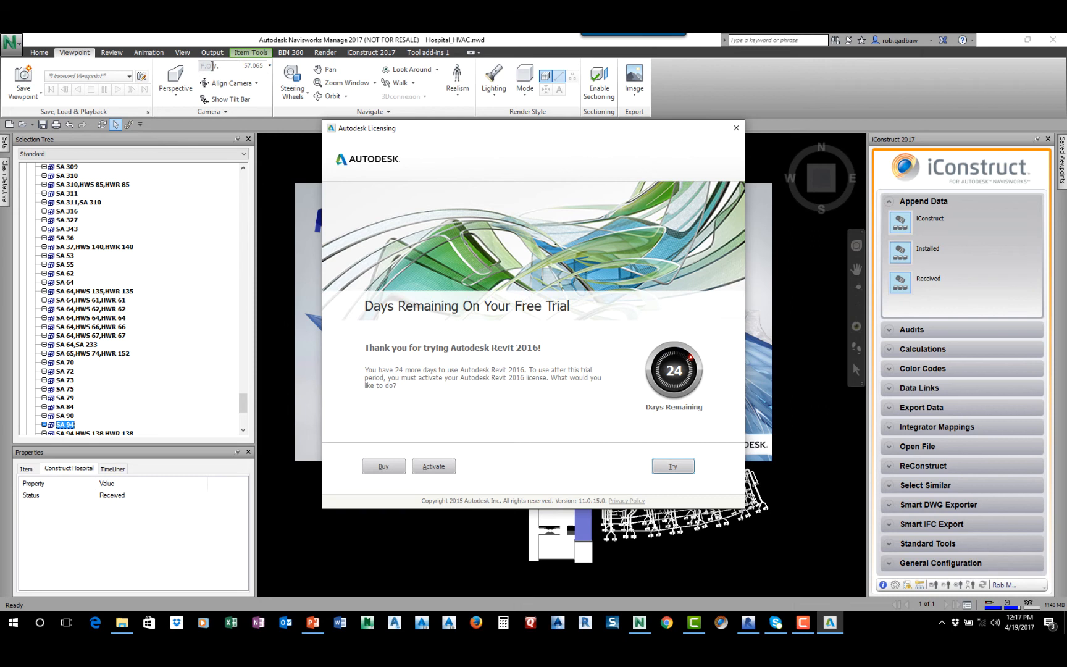
left_click(673, 466)
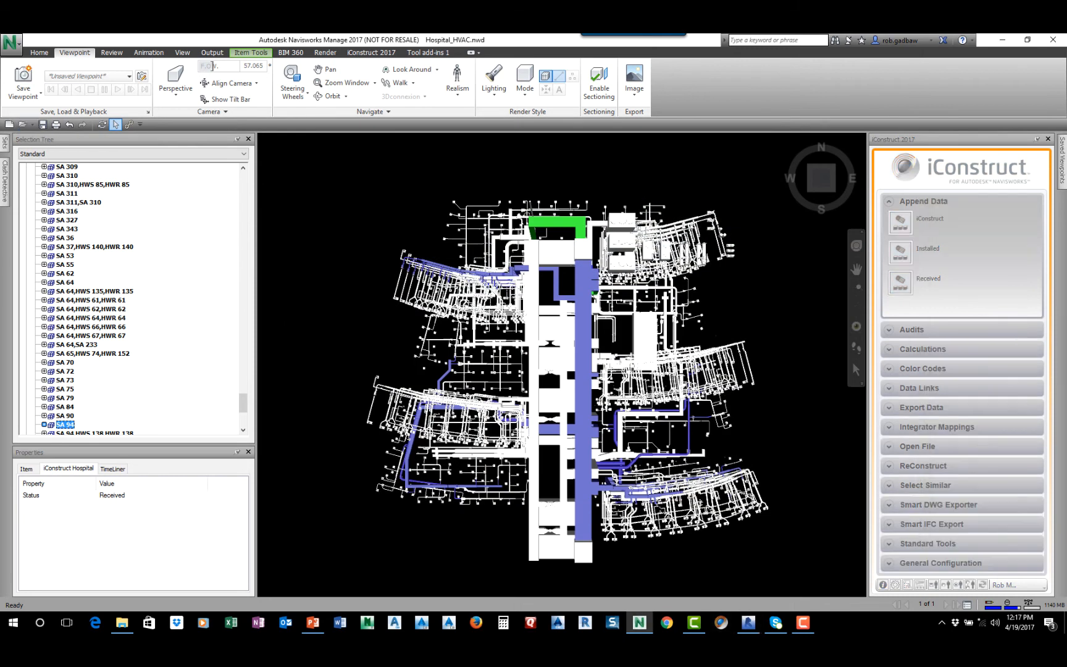
key("ctrl+o")
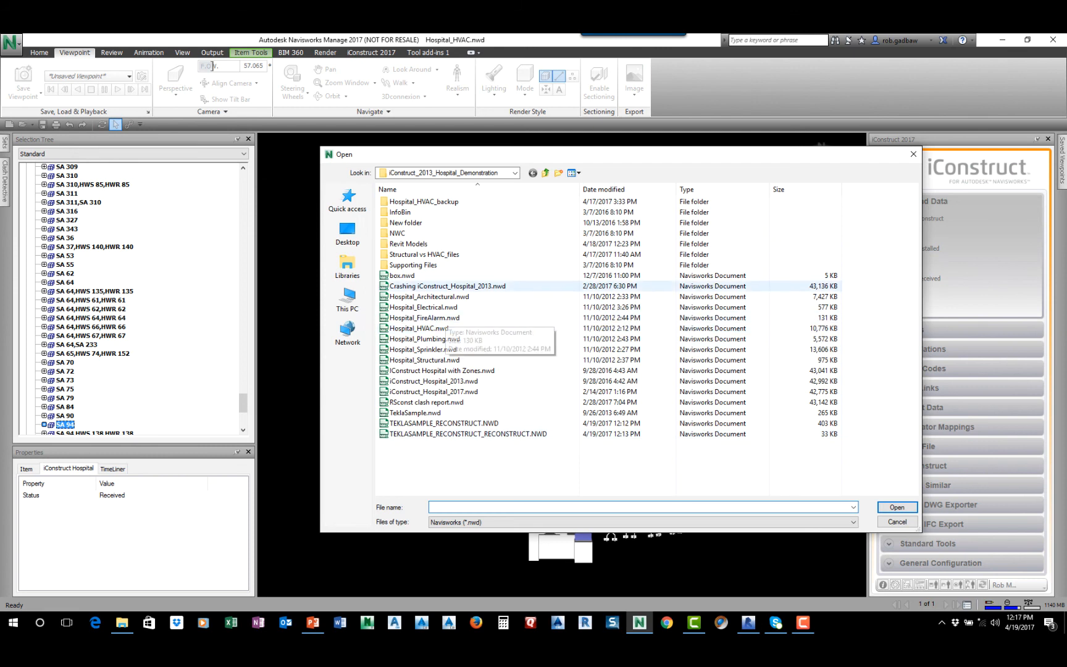
left_click(429, 296)
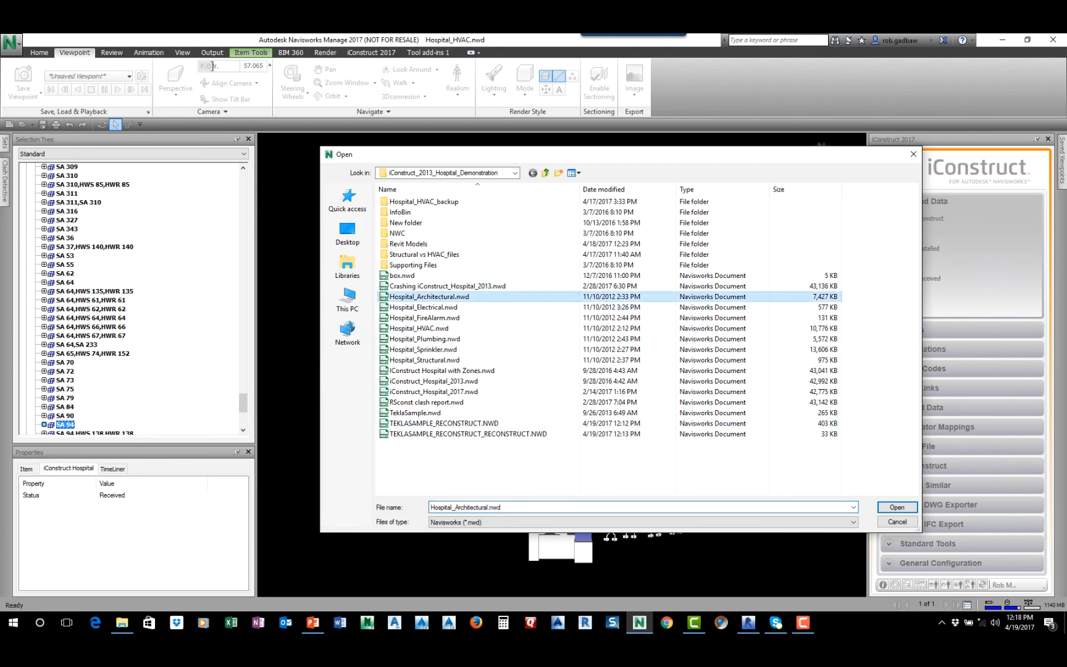
left_click(897, 506)
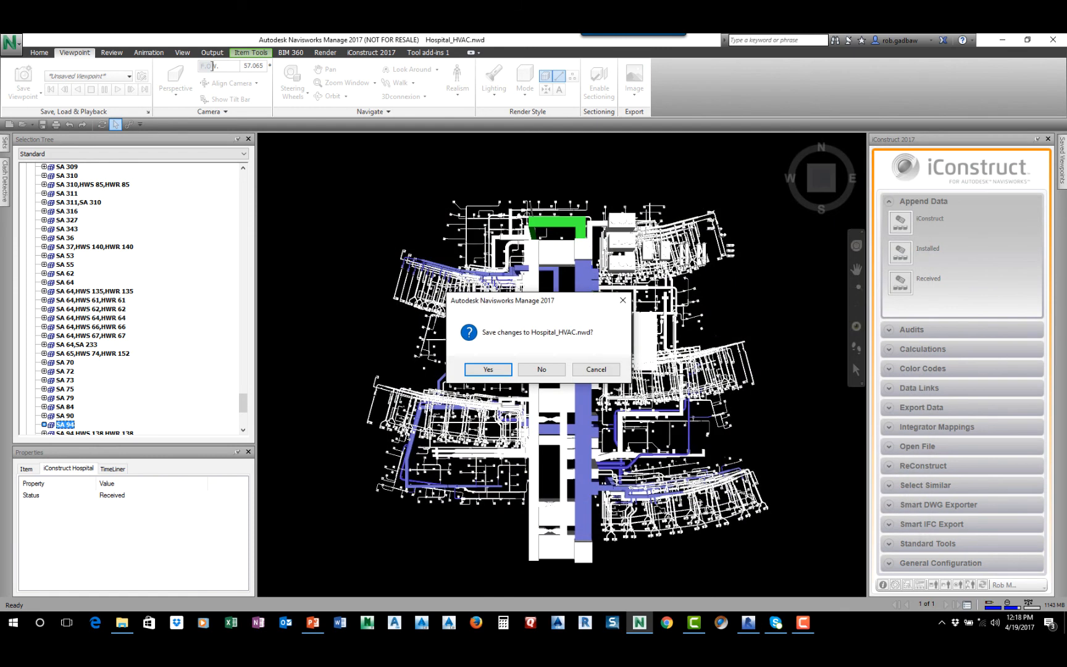
left_click(541, 369)
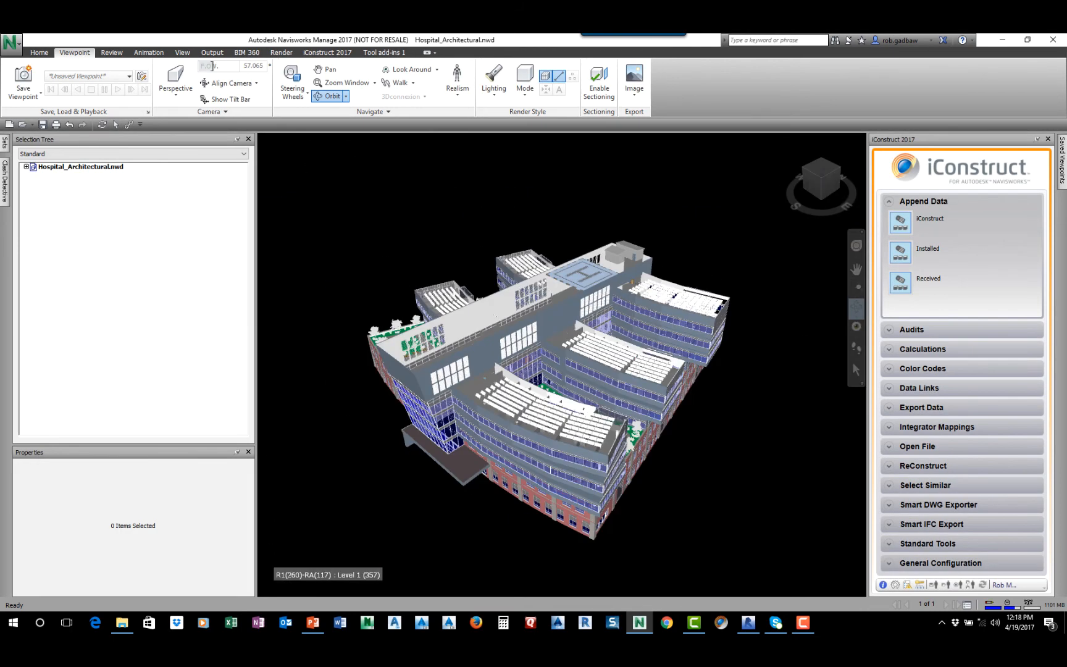
Switch to Revit, open the Hospital_Architectural 2016 project in the default 3D view, and select the Level 6 metal panel end wall
left_click(747, 623)
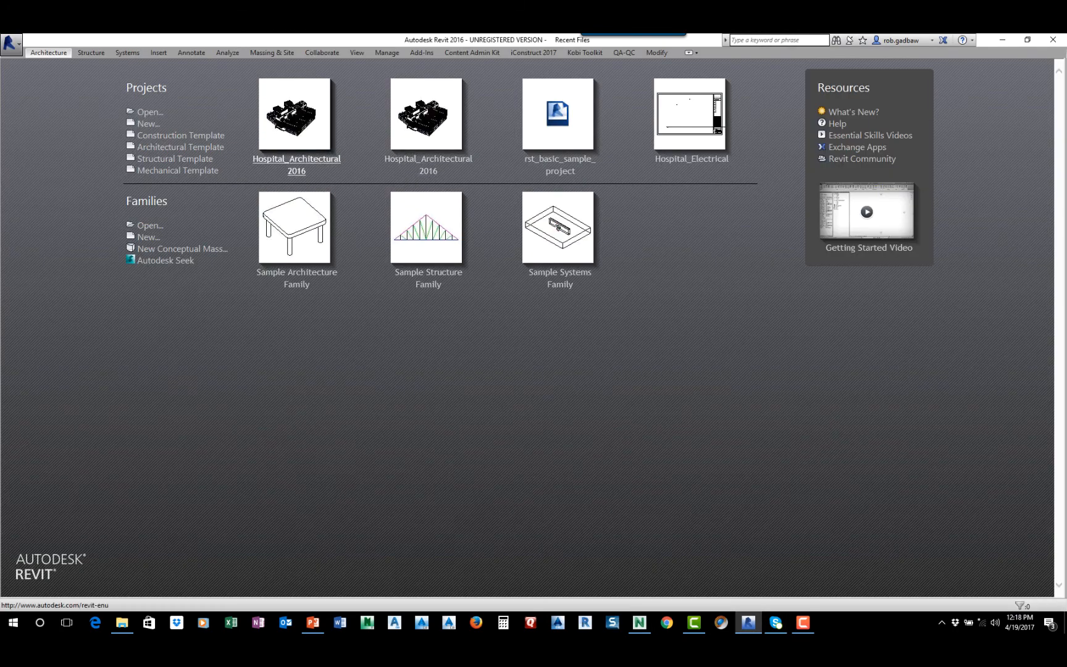
left_click(295, 118)
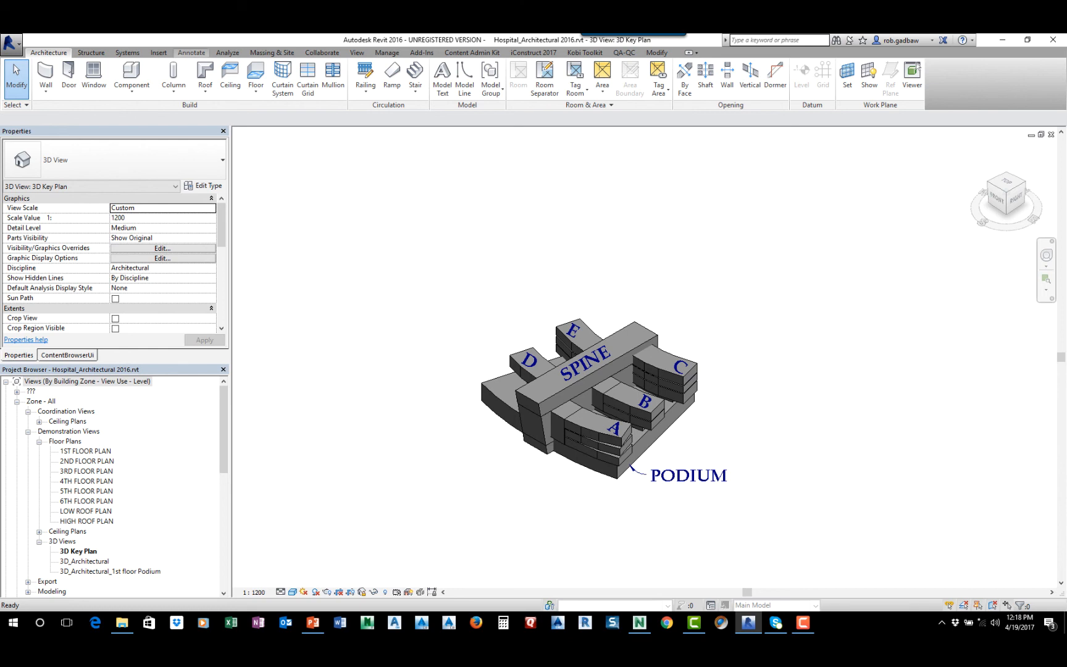
left_click(357, 53)
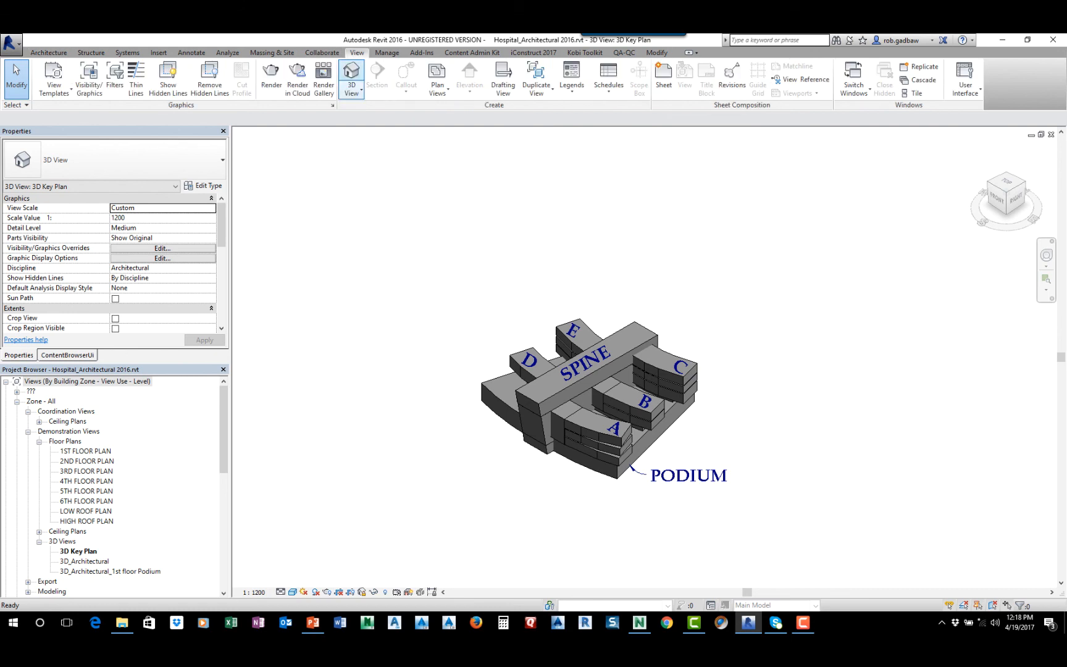
left_click(351, 76)
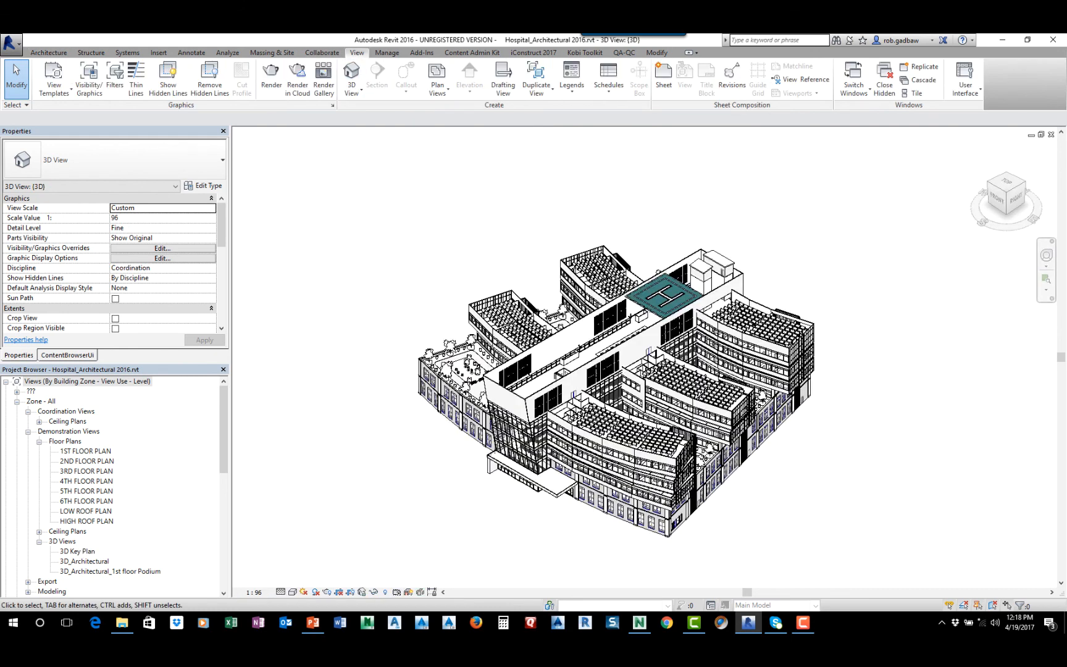
middle_click_drag(511, 395, 494, 333)
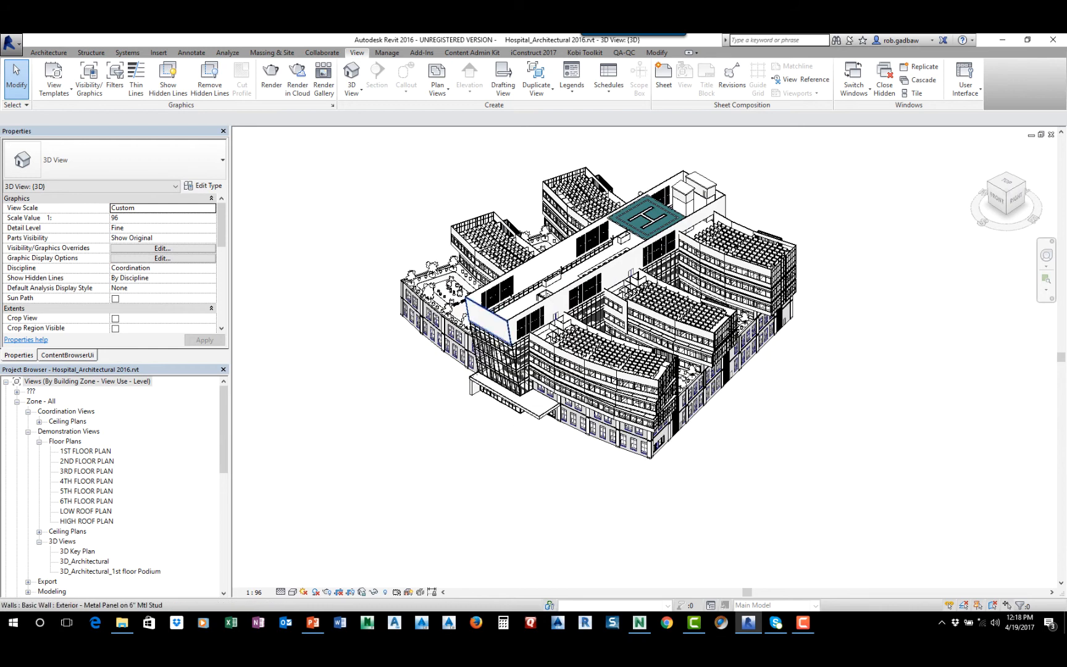
left_click(488, 320)
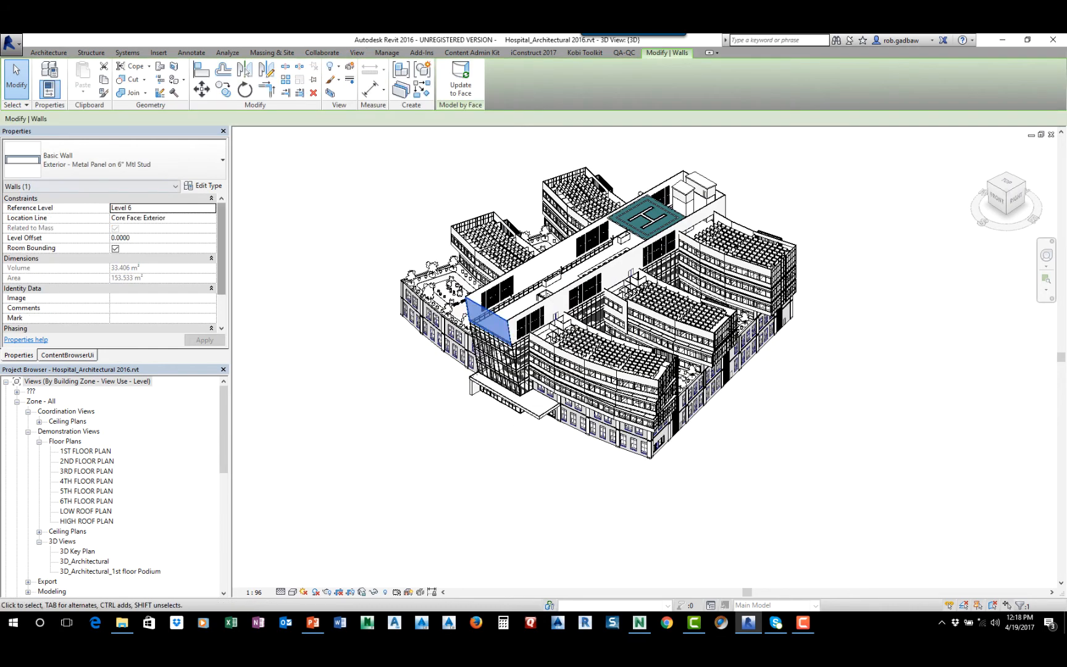
scroll(114, 266, "down", 3)
scroll(114, 265, "up", 3)
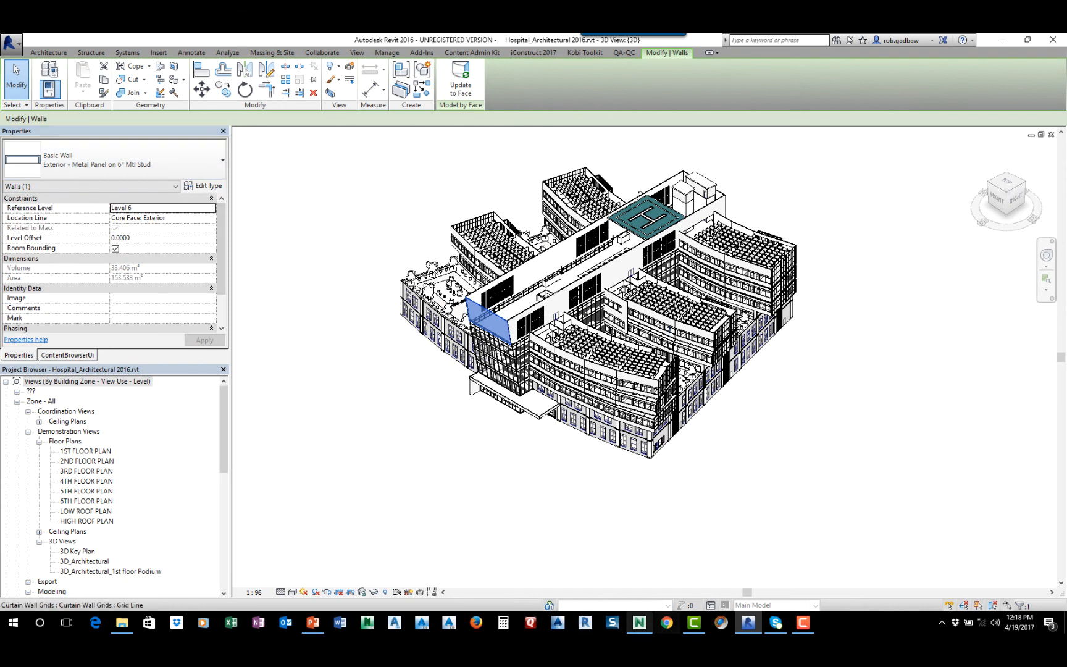
Switch to Navisworks and apply the Installed and iConstruct templates to the Level 6 metal panel end wall and the adjoining long wall
left_click(639, 622)
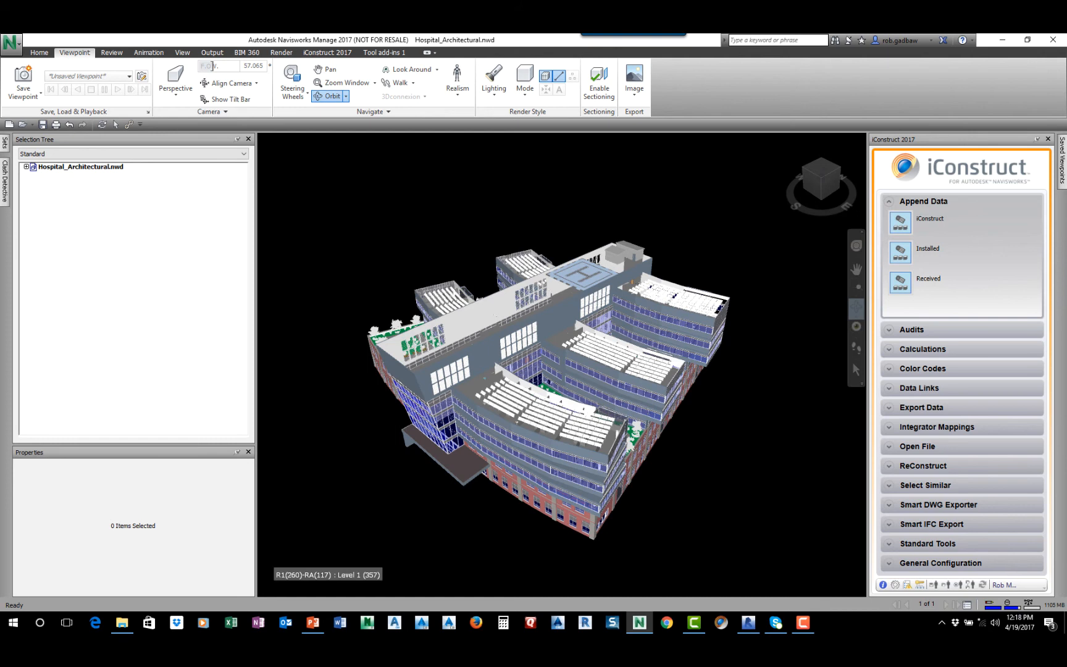
left_click(39, 53)
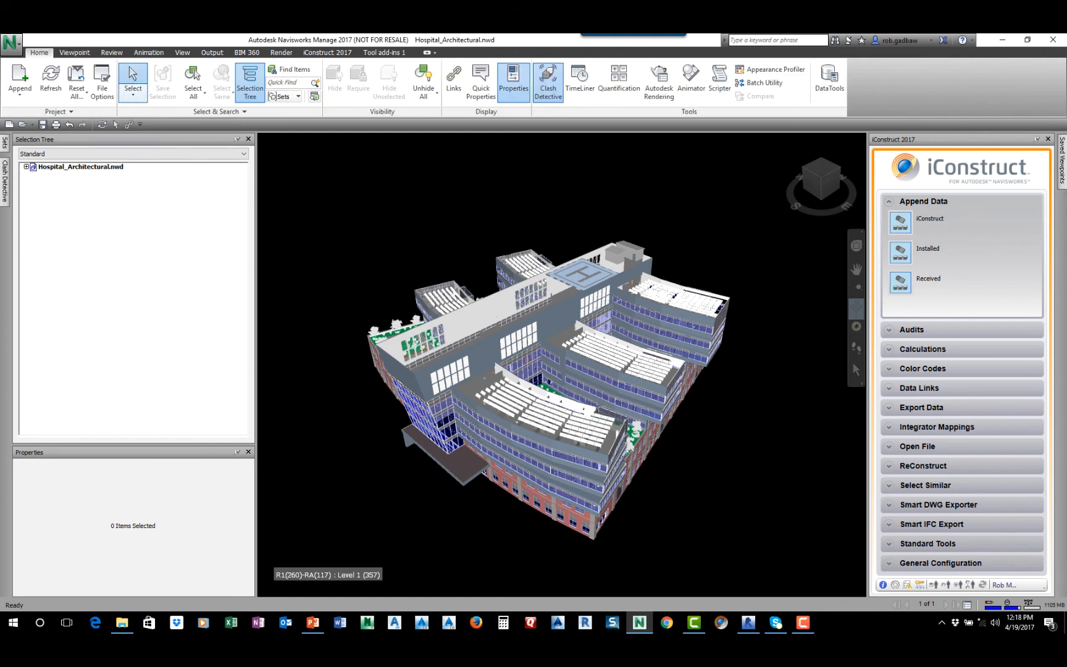
left_click(388, 370)
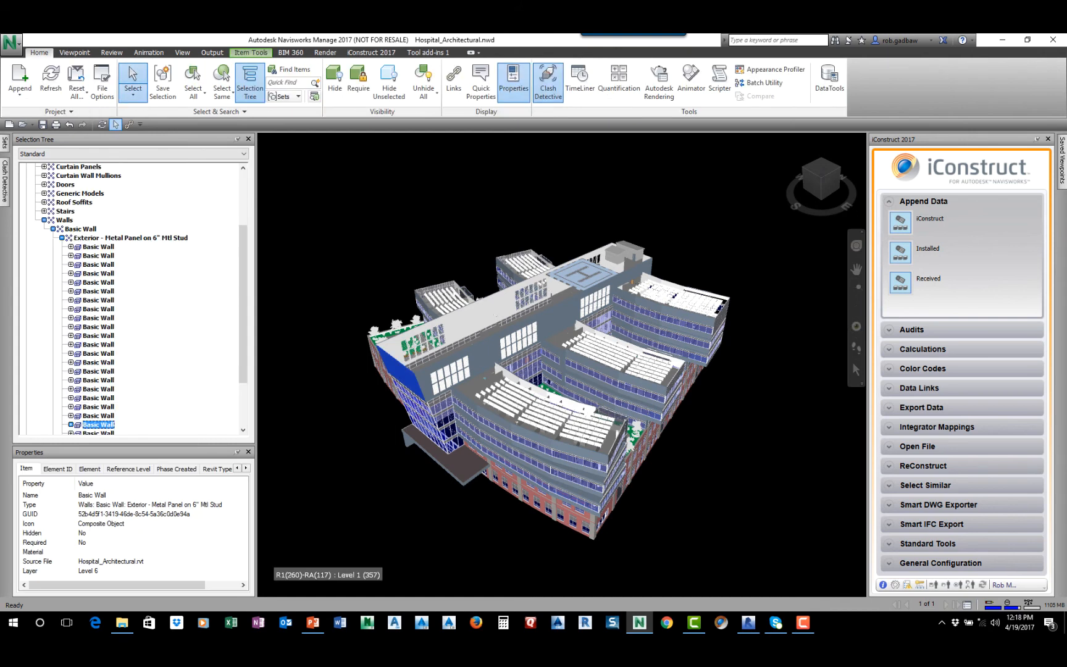
left_click(483, 353, "ctrl")
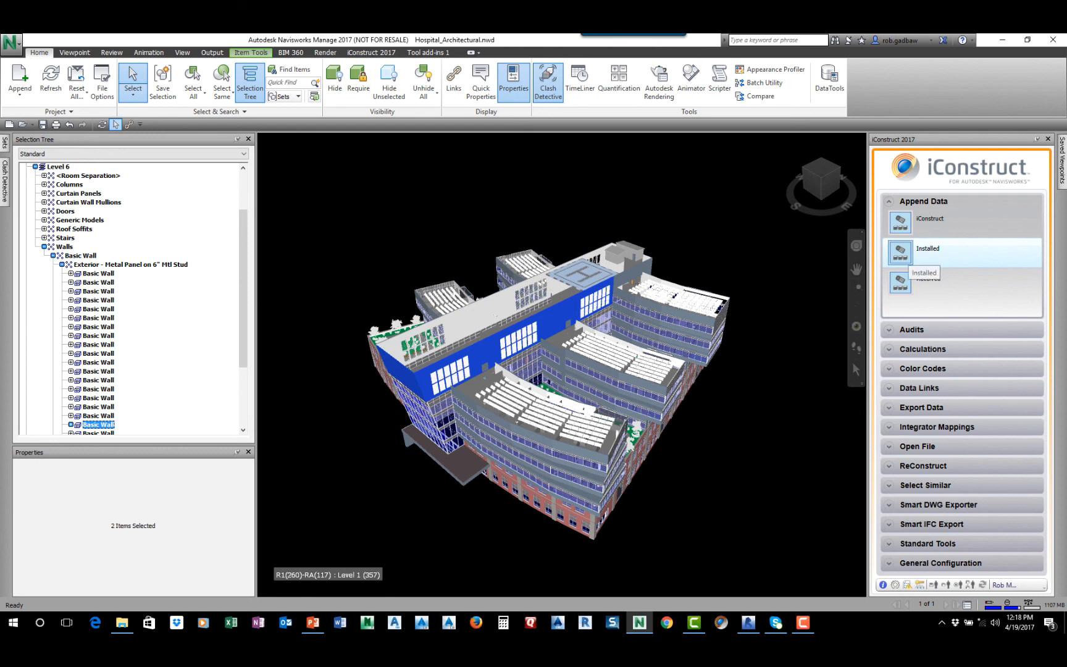
left_click(920, 279)
left_click(556, 362)
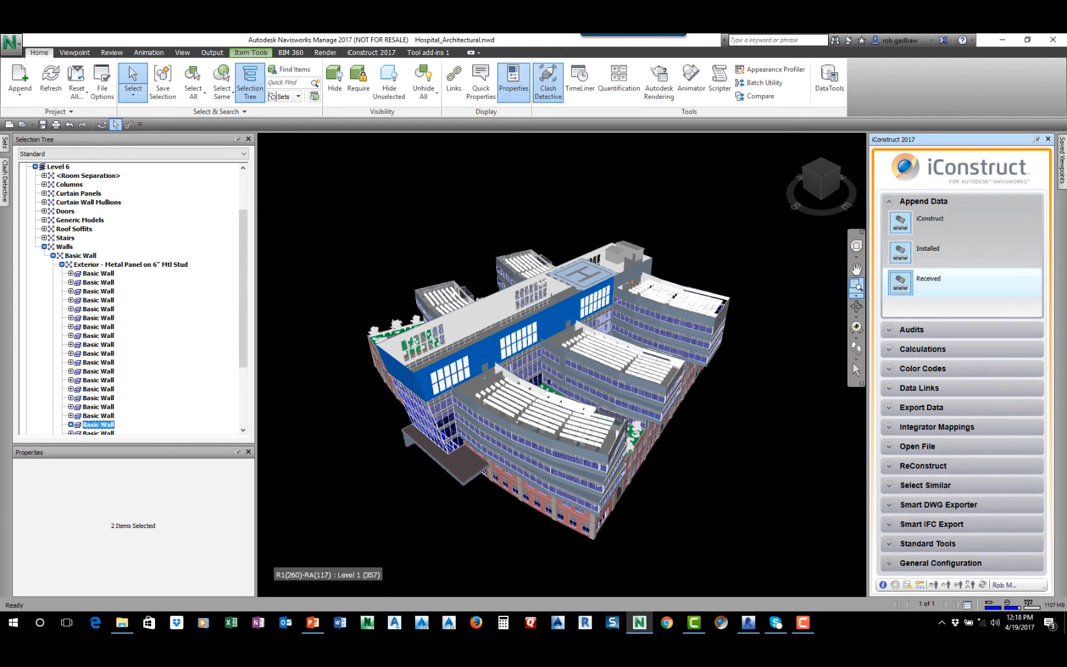
left_click(903, 223)
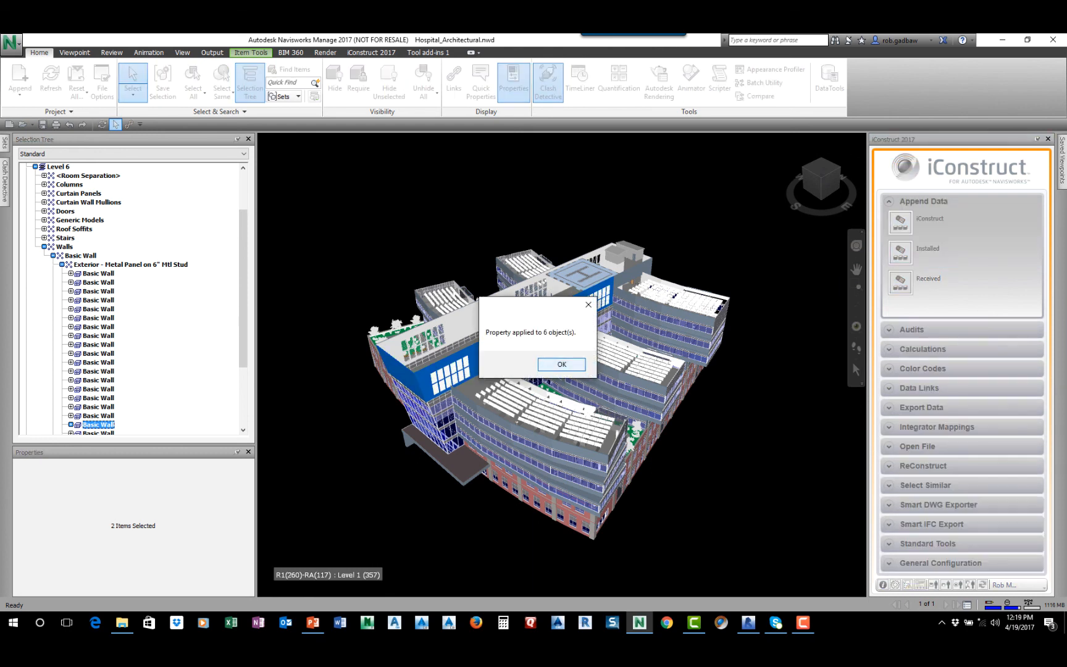
key("Return")
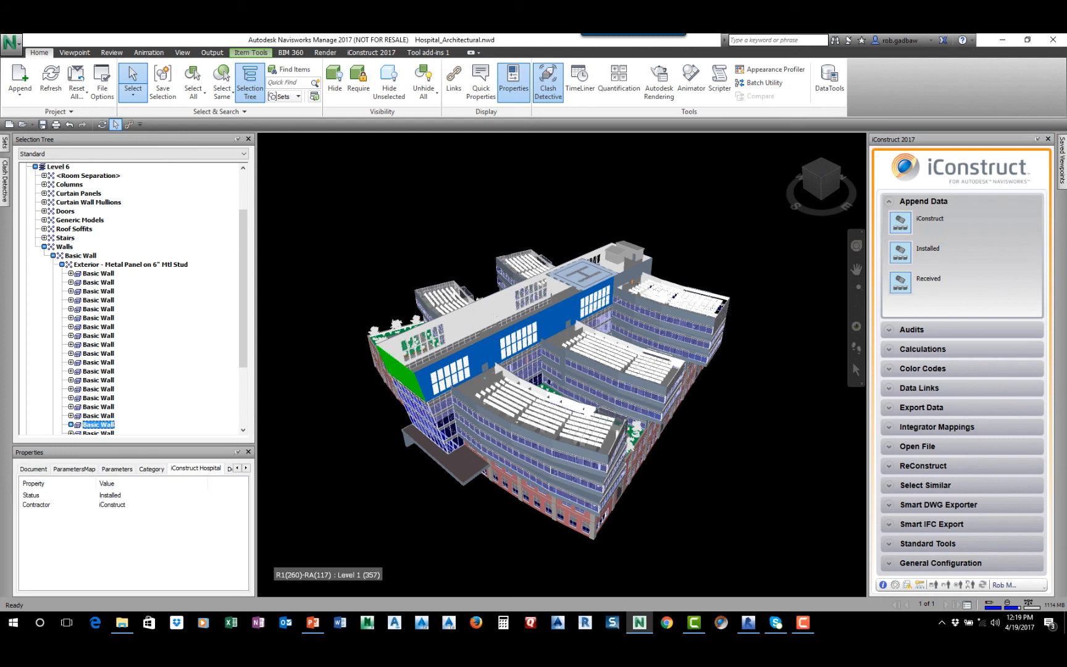
Apply the iConstruct and Received templates to the opposite long Level 6 wall and the wall beyond the helipad, and reselect the long wall
left_click(495, 315)
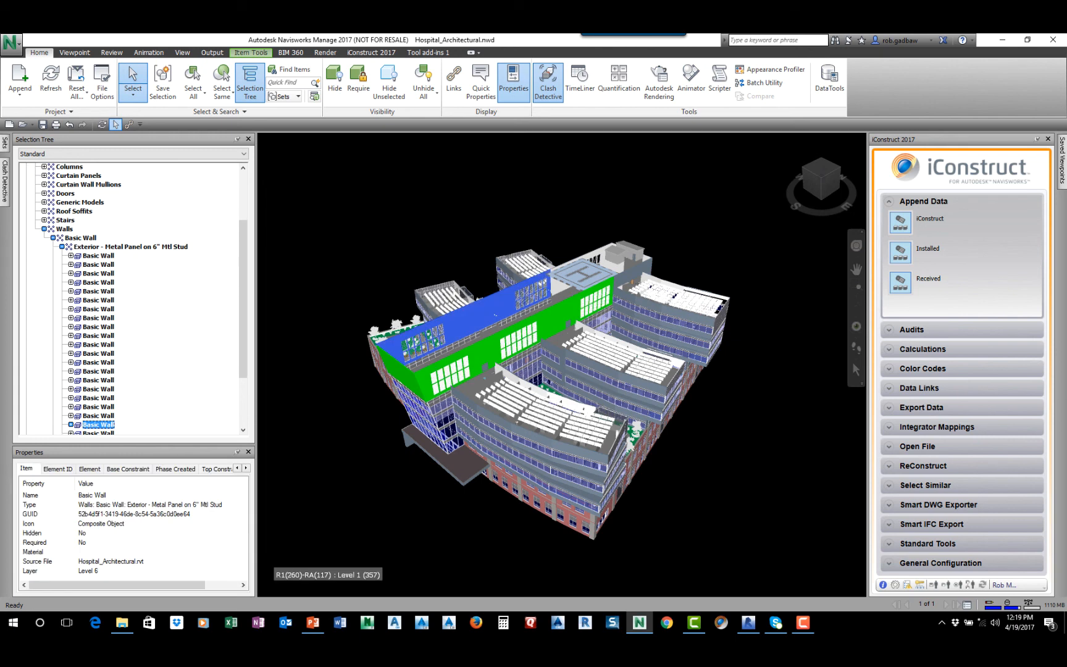
left_click(646, 260, "ctrl")
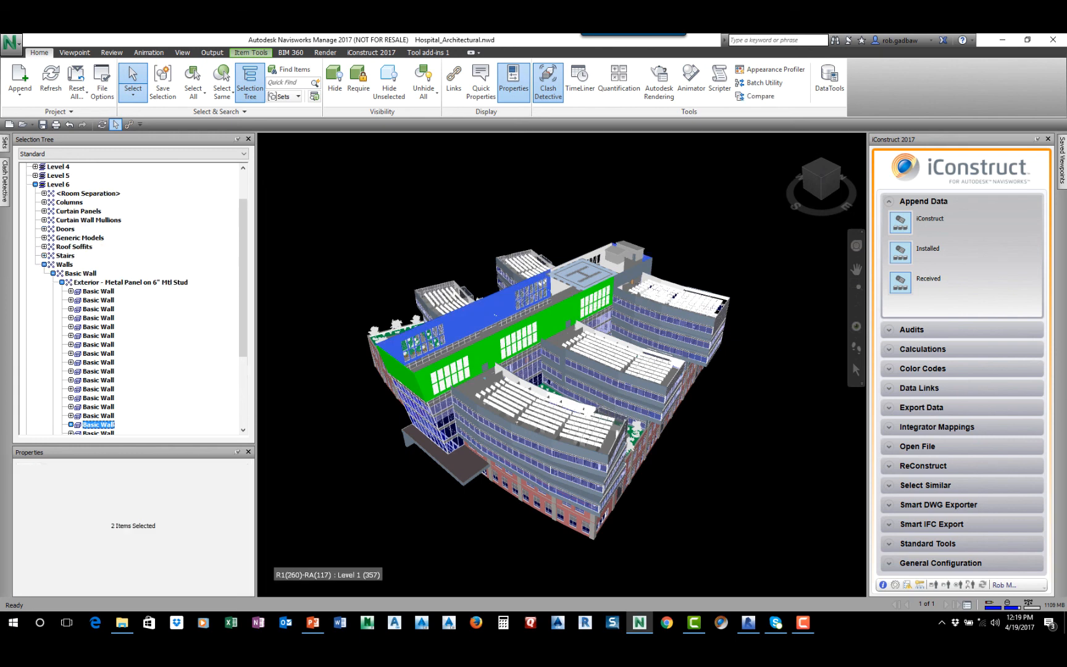
left_click(900, 221)
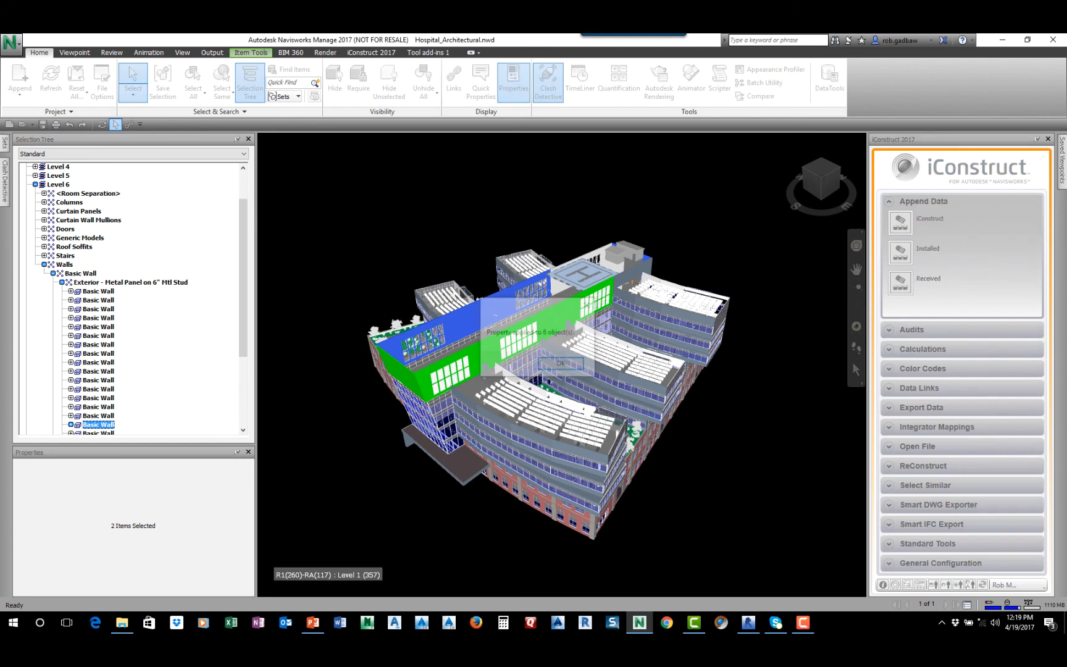
left_click(562, 364)
left_click(901, 281)
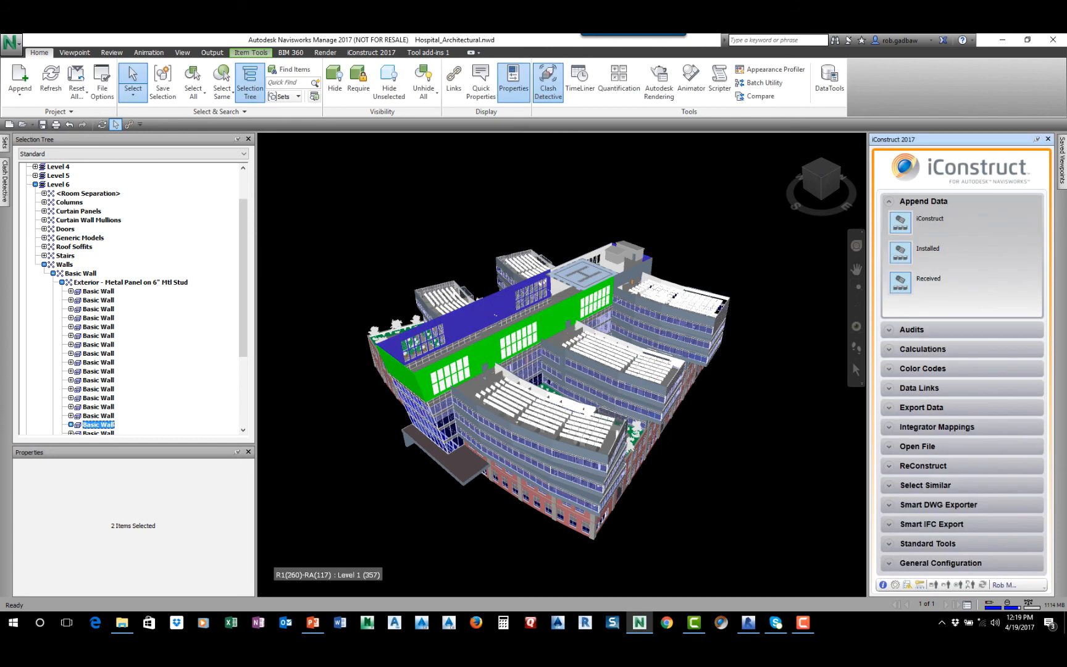
left_click(488, 317)
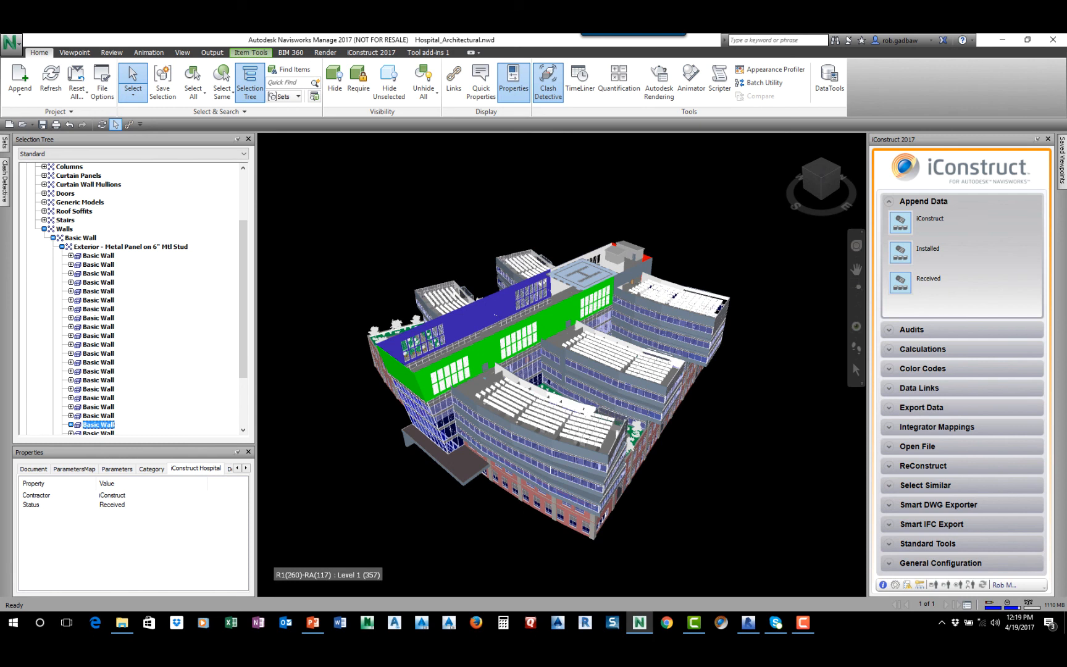
Switch to Revit and start the Revit Data Switchback Listener service from the iConstruct 2017 Revit Server
left_click(748, 622)
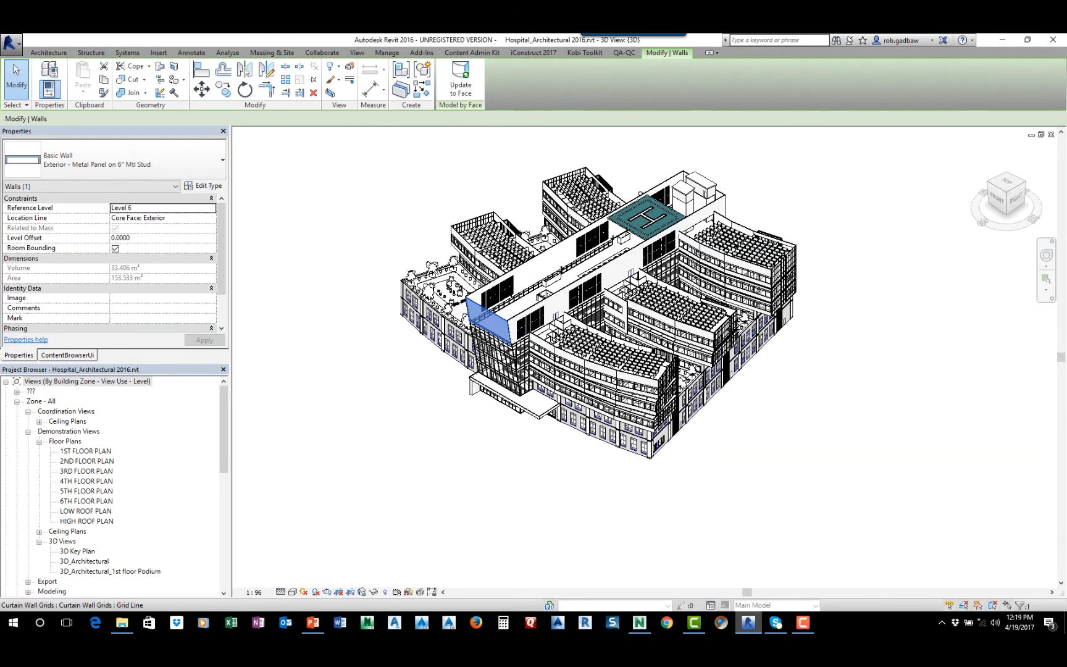
left_click(533, 53)
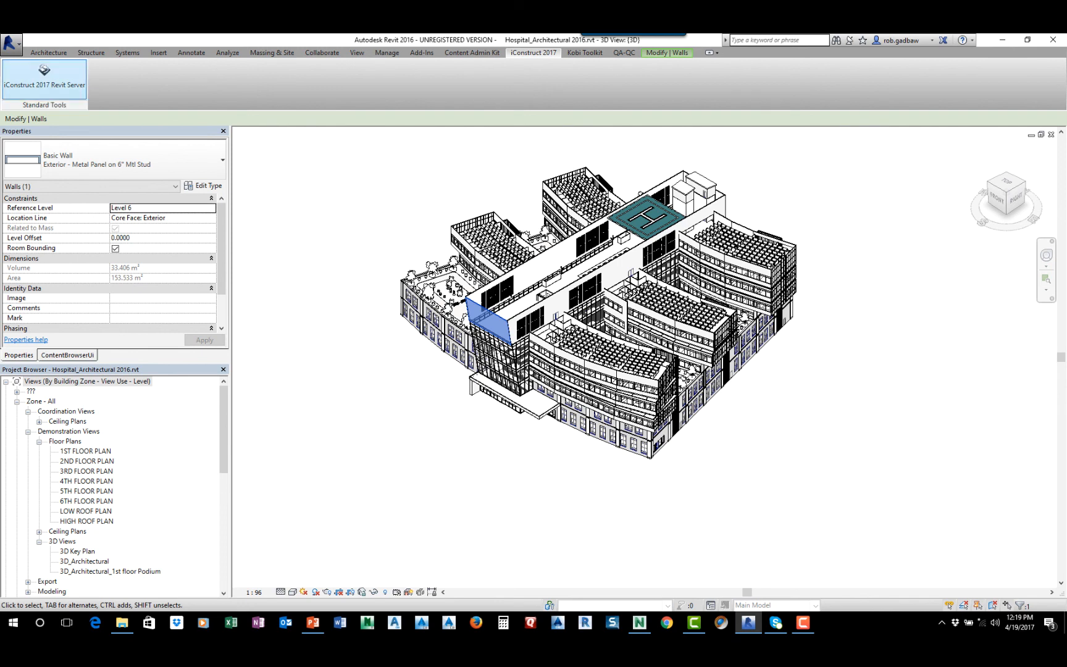
left_click(44, 75)
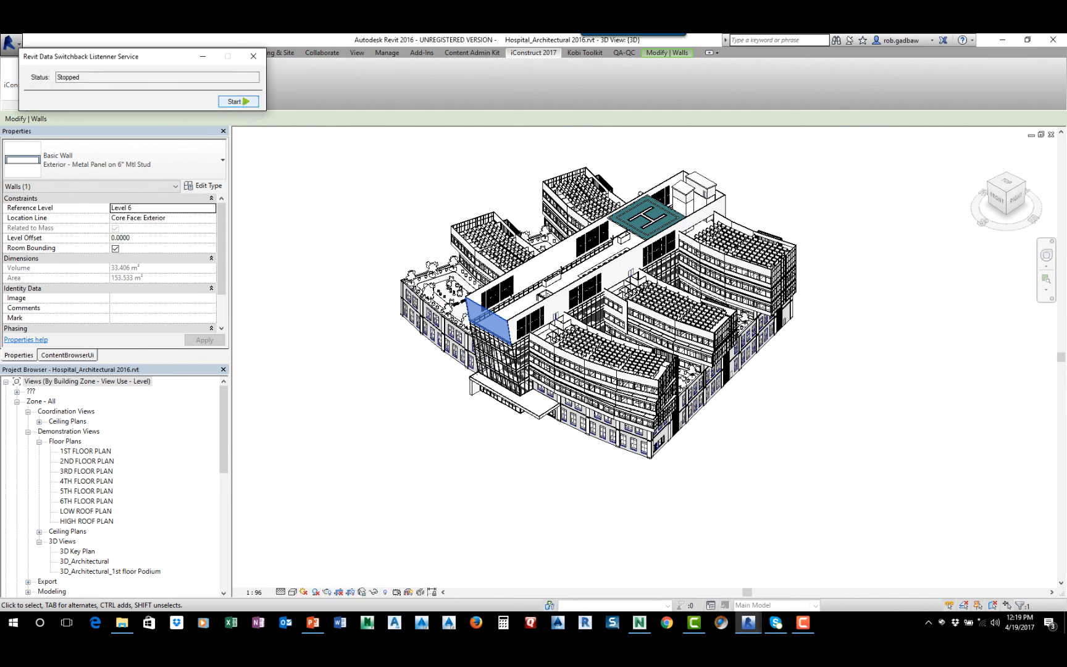
left_click(238, 101)
Switch to Navisworks and select the four coloured Level 6 metal panel walls together, including the one beyond the helipad
left_click(639, 622)
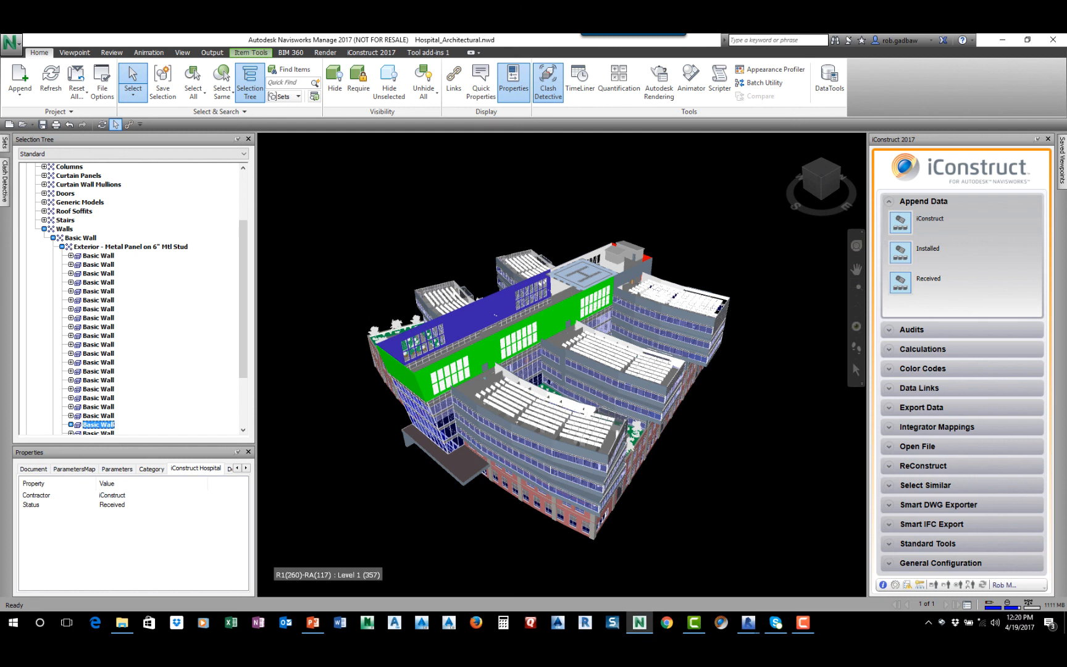
key("shift+Down")
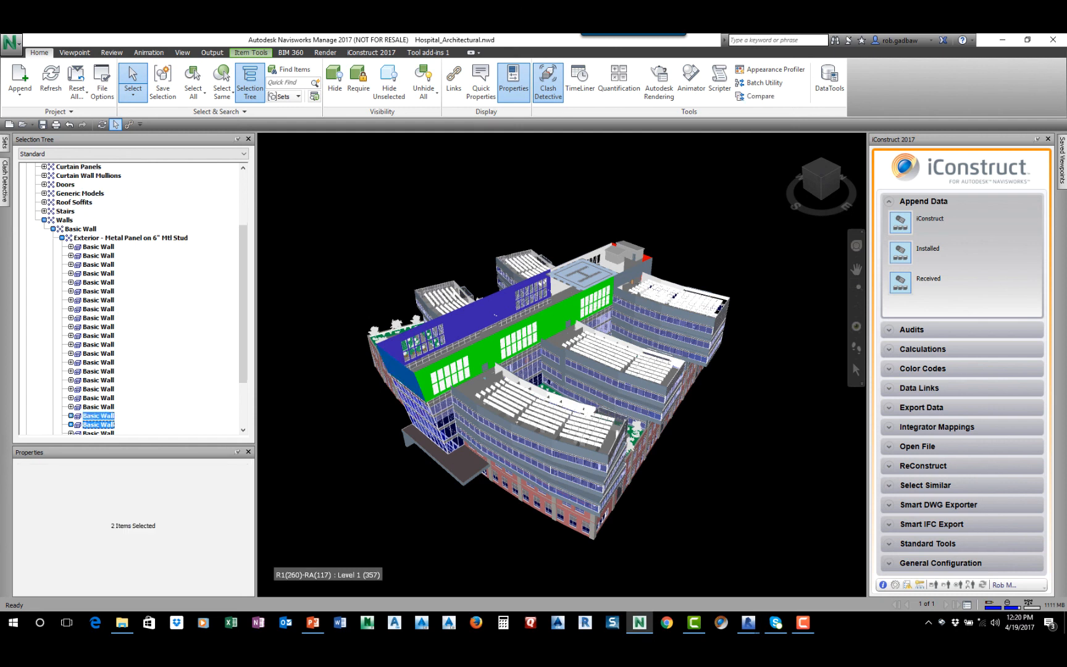
left_click(484, 350, "ctrl")
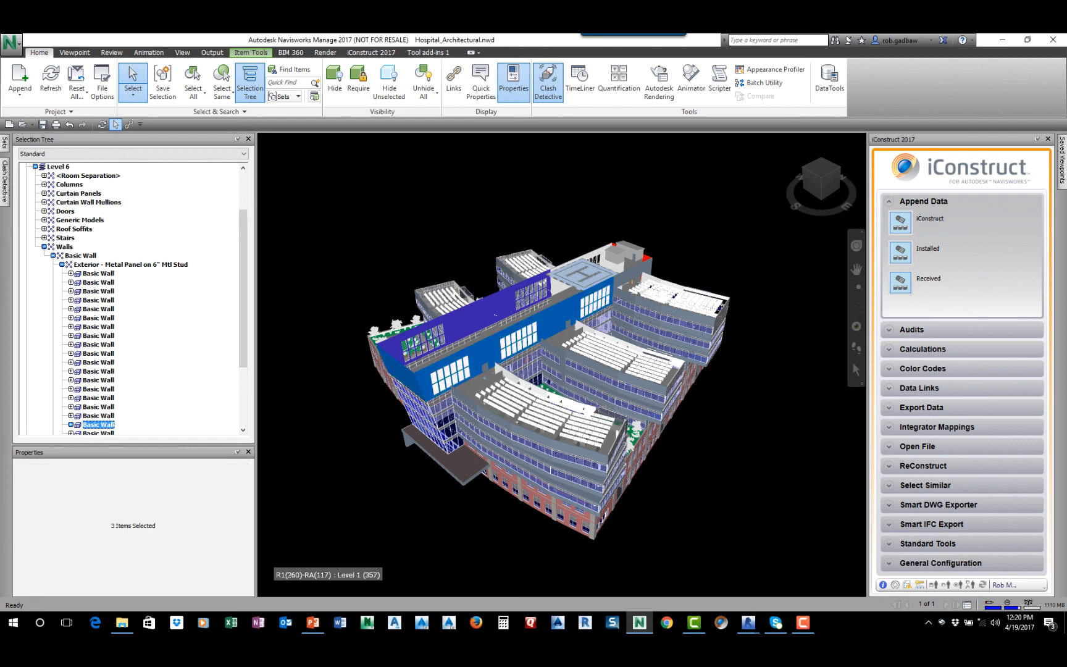
left_click(646, 259, "ctrl")
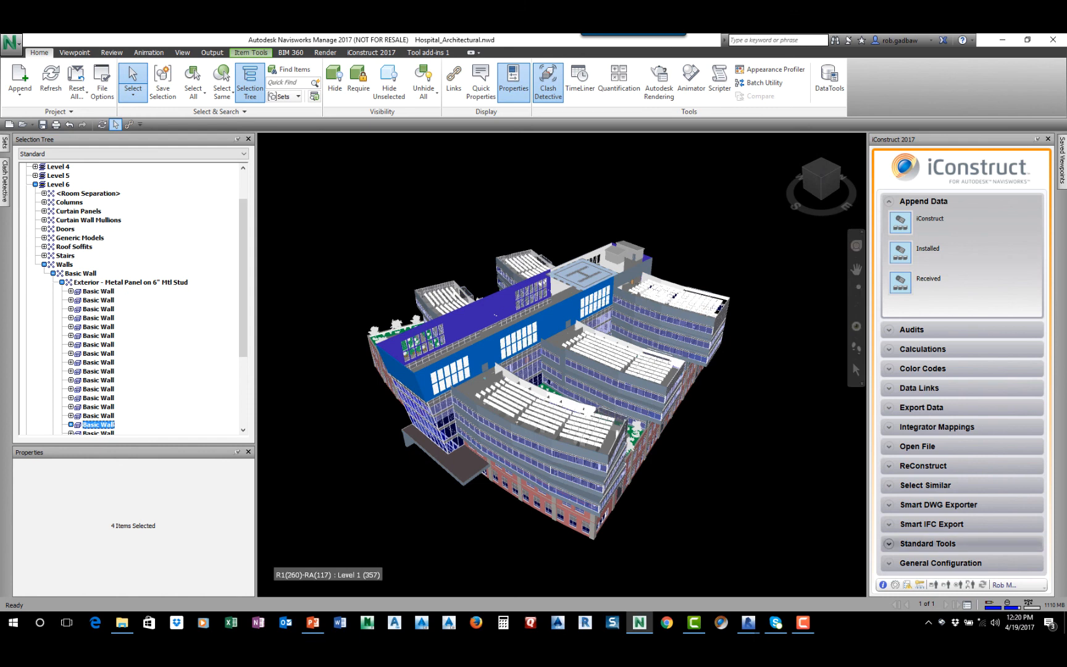
Submit the iConstruct Hospital Contractor and Status properties of the selected walls through Revit Client at Item level
left_click(927, 543)
scroll(950, 494, "down", 5)
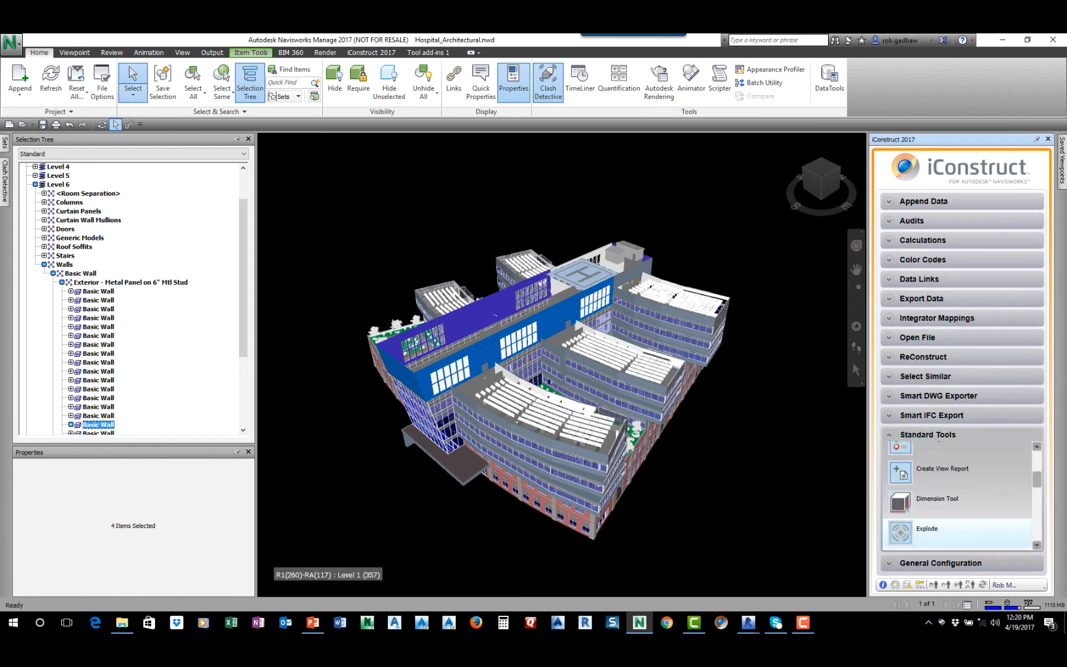
scroll(951, 525, "down", 5)
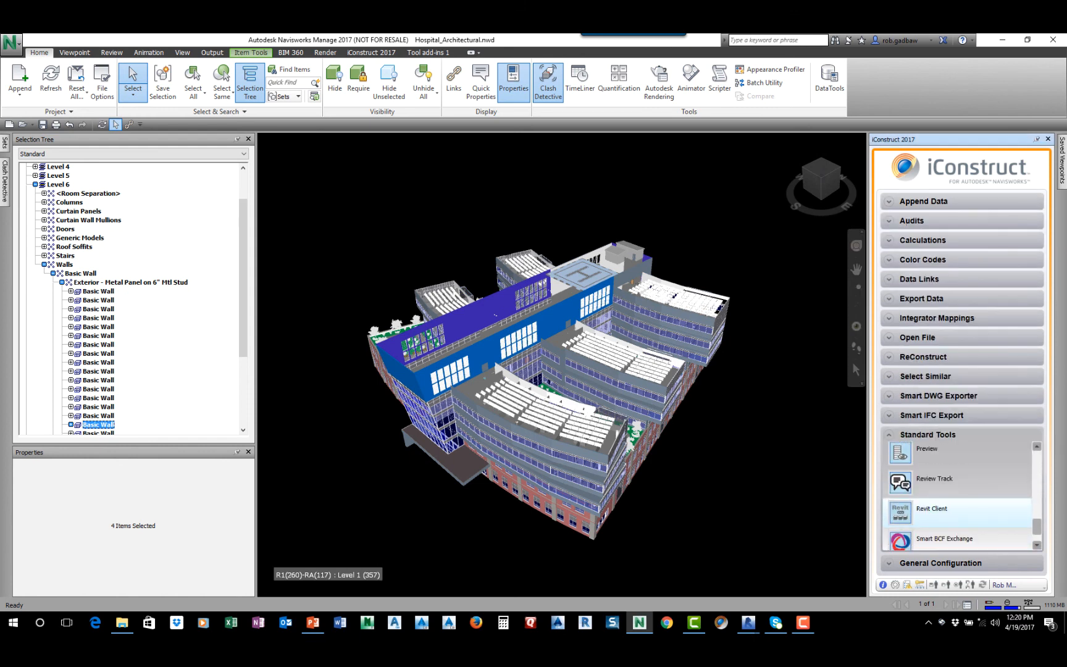
scroll(951, 494, "down", 1)
left_click(932, 478)
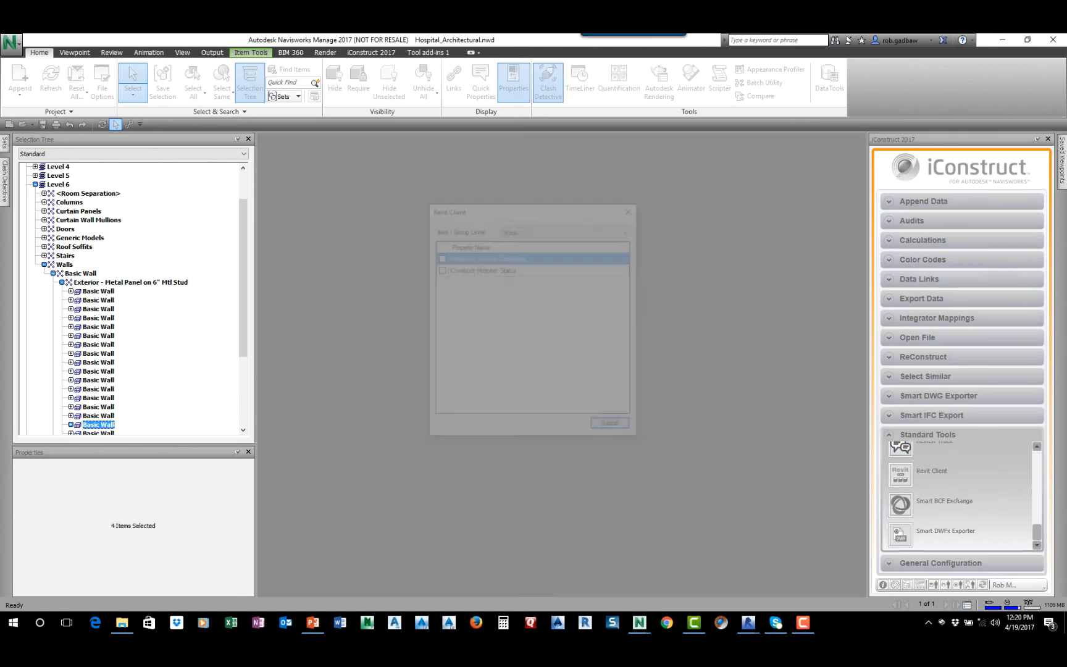
left_click(628, 229)
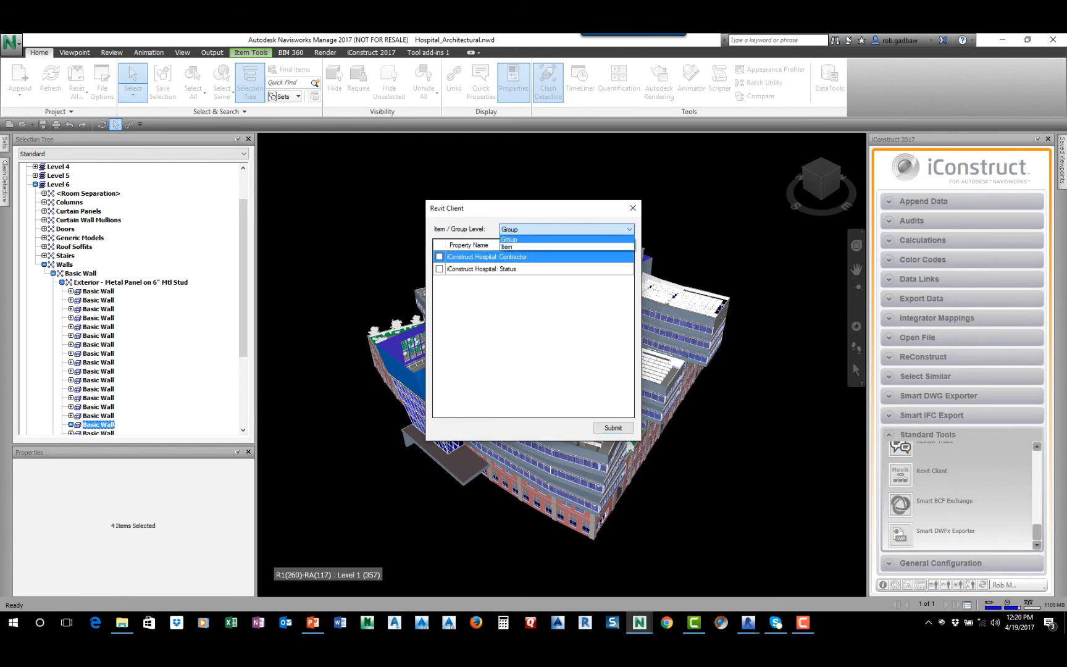
left_click(565, 246)
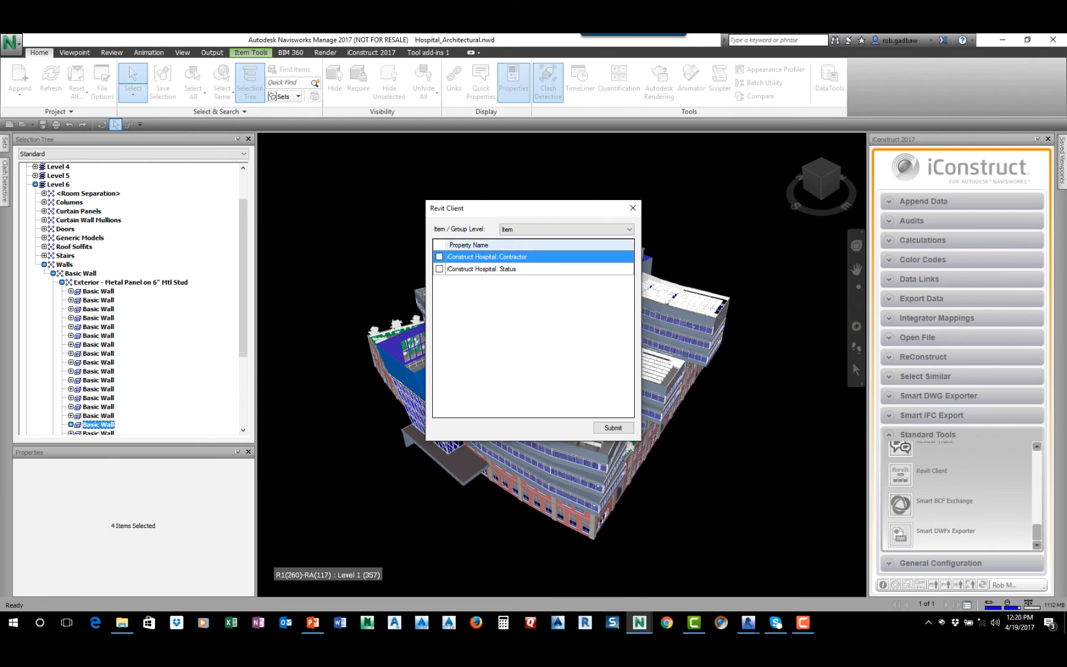
left_click(439, 257)
left_click(439, 269)
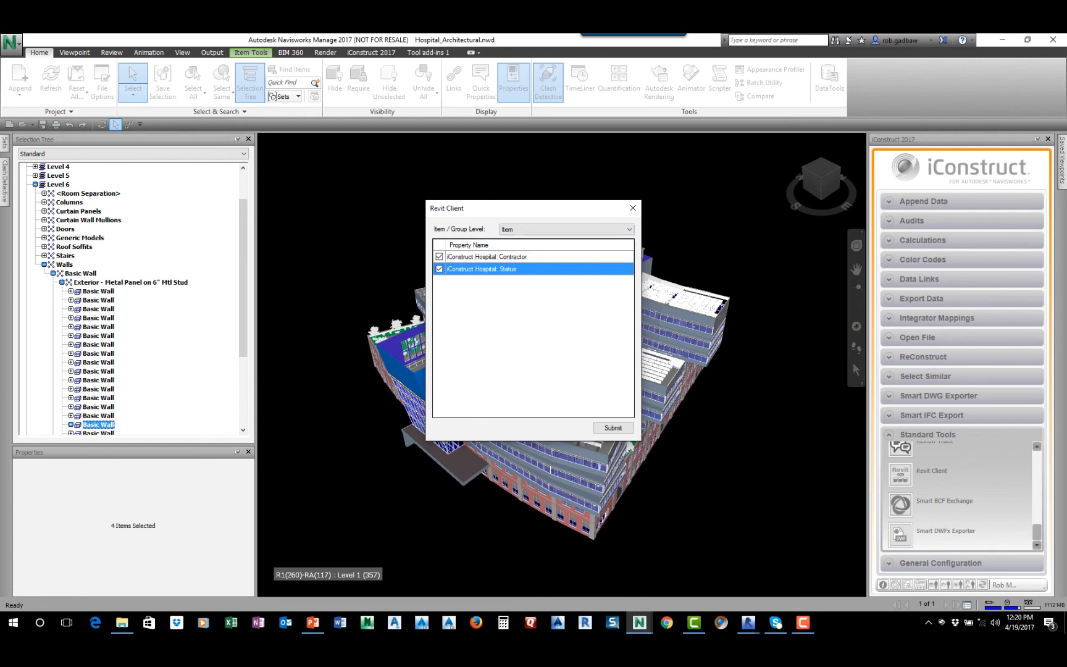
left_click(613, 427)
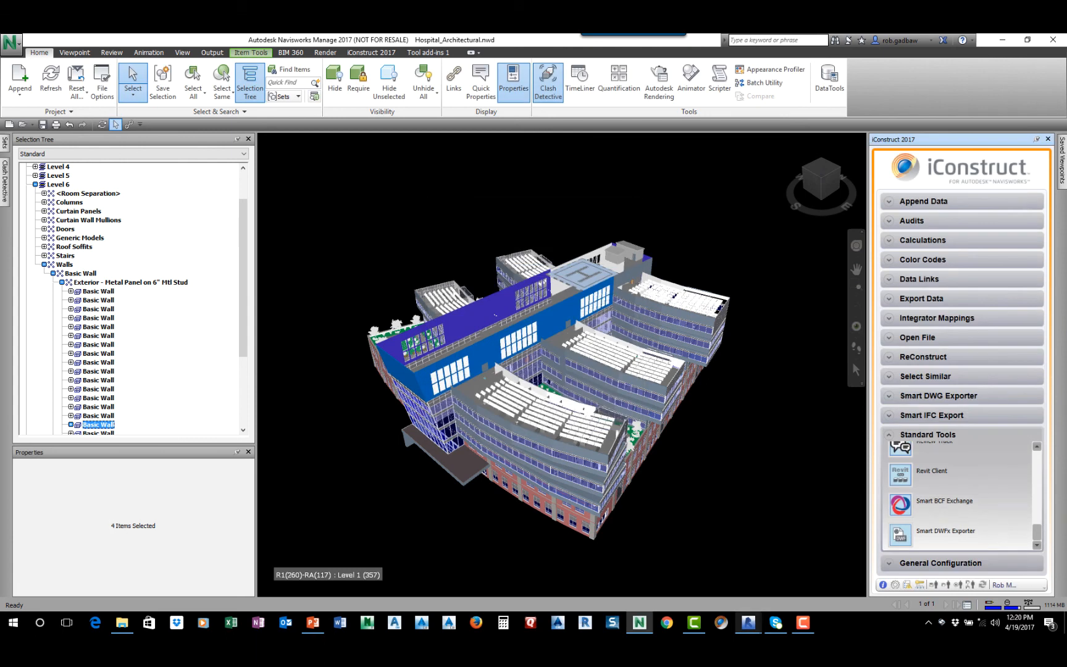
Switch to Revit and check the Contractor and Status text parameters of the far long Level 6 wall
mouse_move(748, 623)
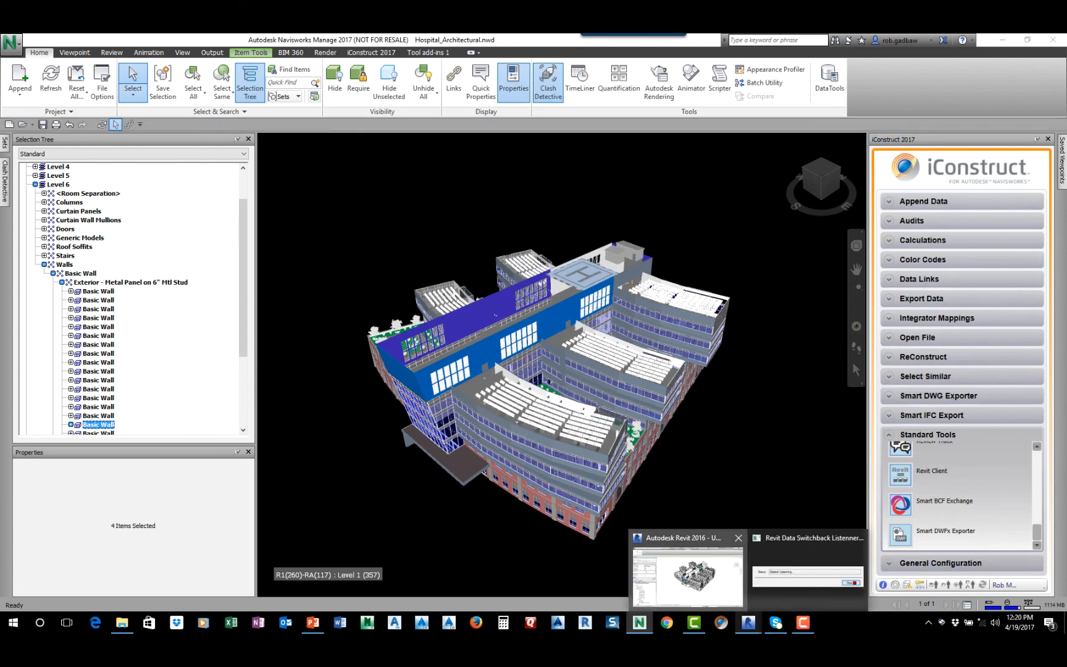
left_click(688, 571)
left_click(500, 192)
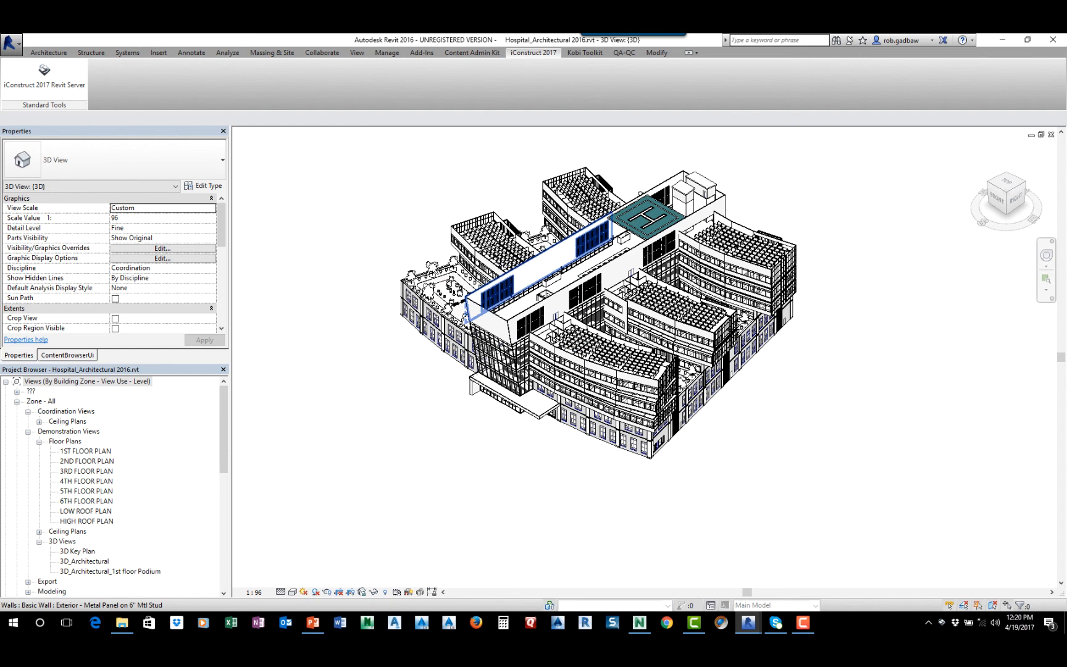
left_click(535, 265)
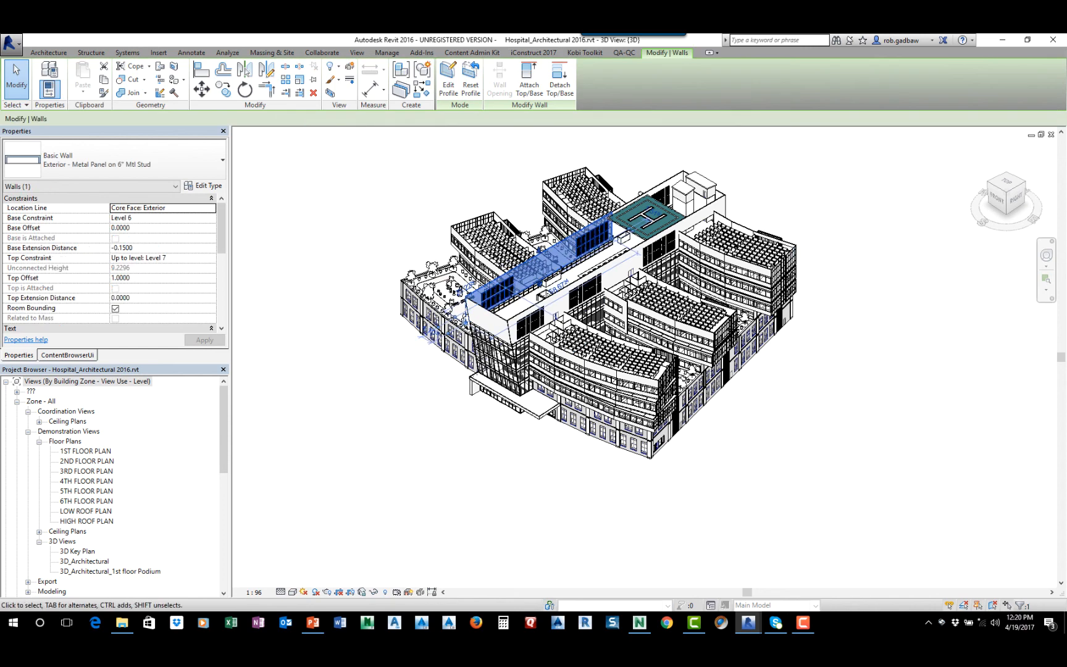
scroll(114, 266, "down", 2)
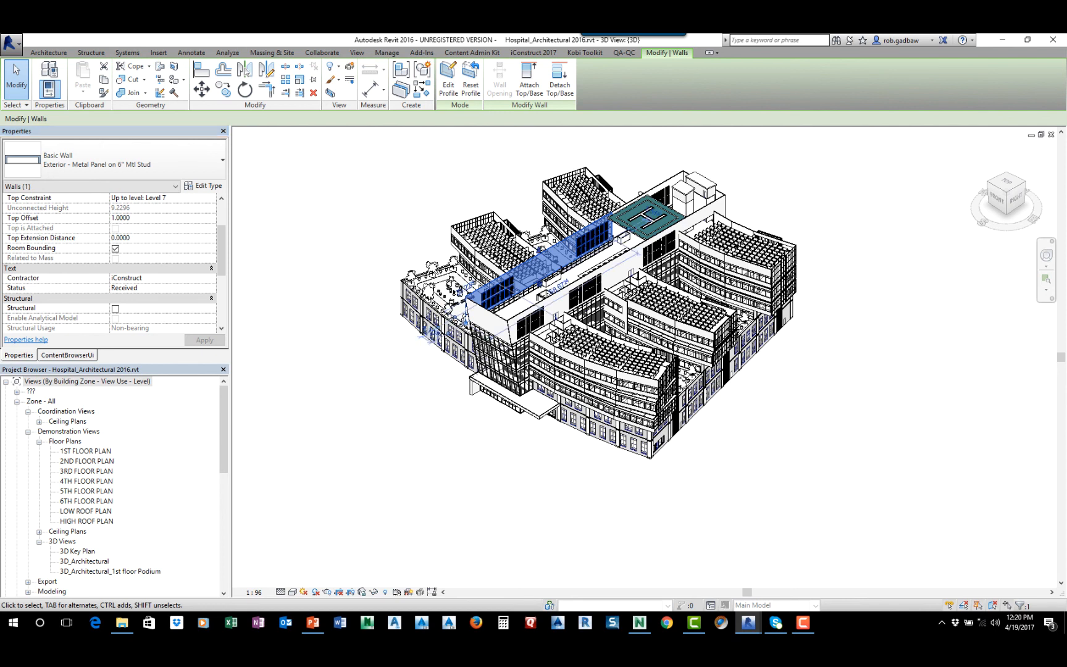
key("Escape")
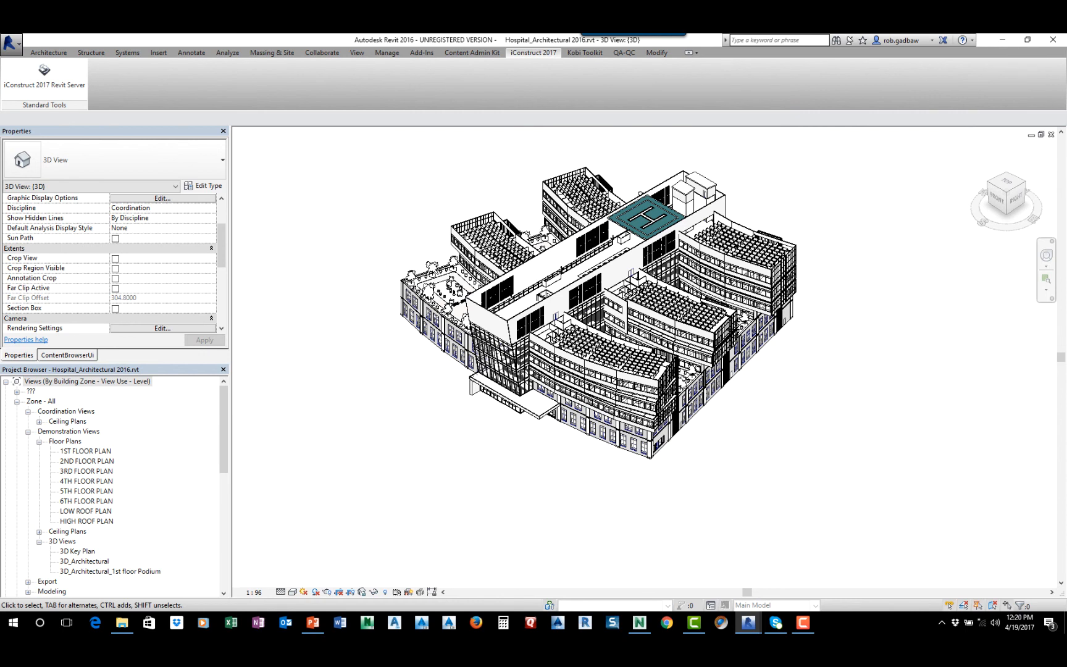
Switch back to Navisworks, clear the wall selection, and open iConstruct_Hospital_2013.nwd
mouse_move(639, 622)
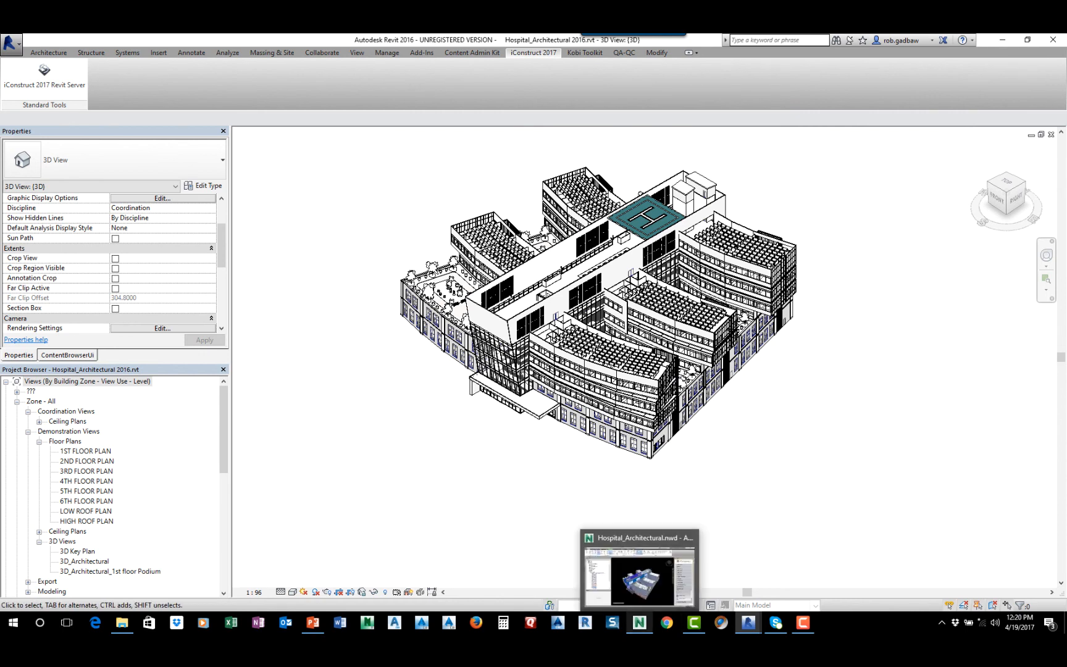
left_click(639, 577)
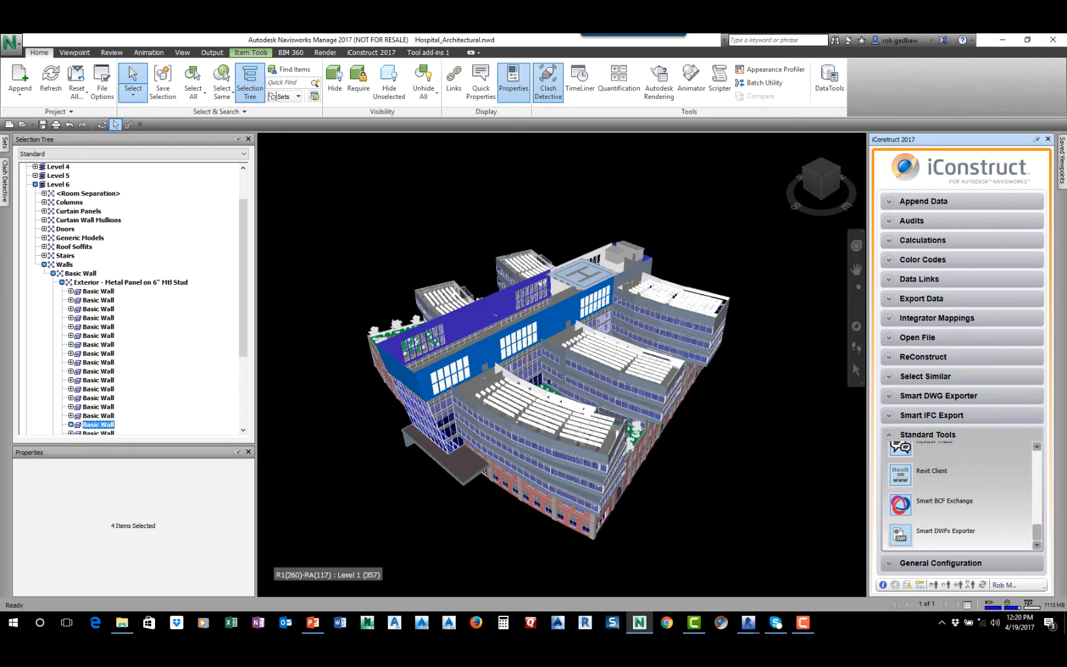
key("Escape")
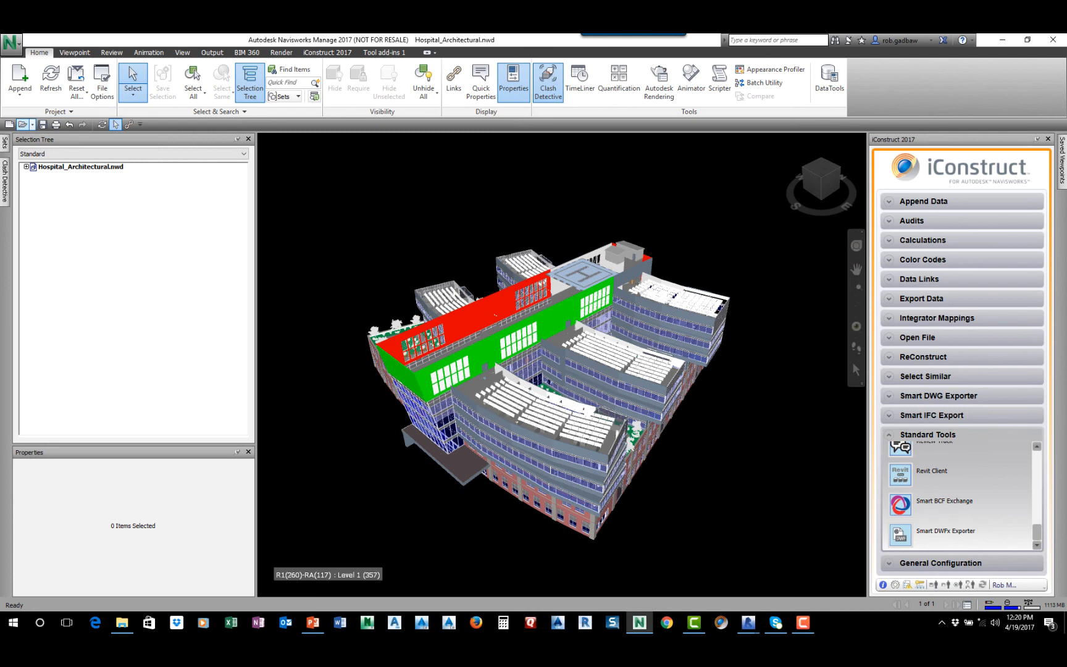
key("ctrl+o")
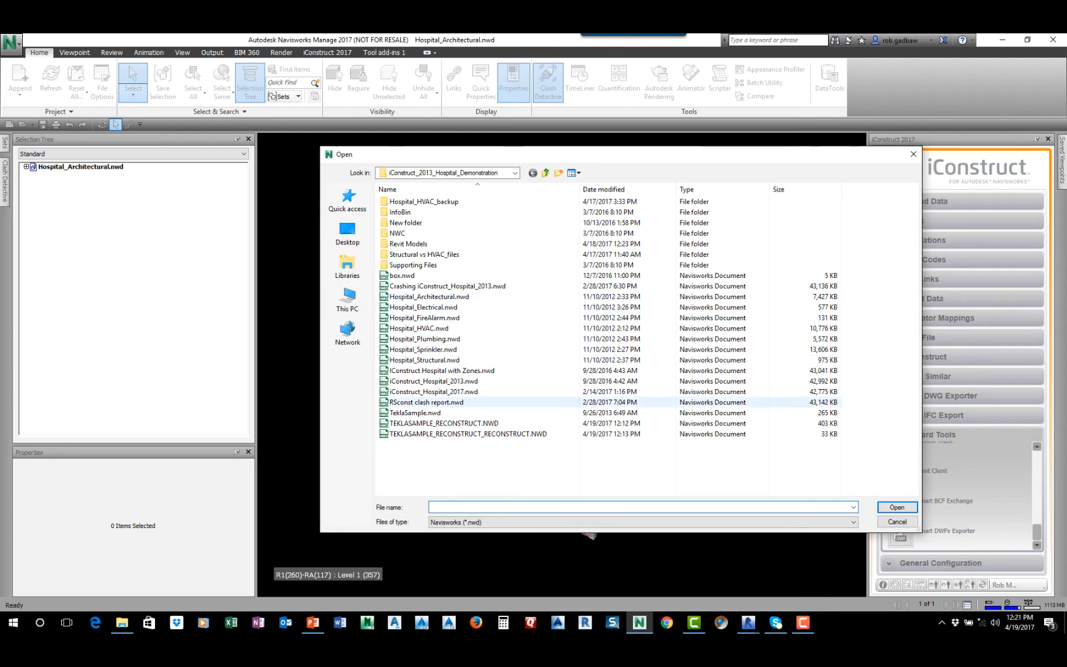
left_click(434, 381)
left_click(897, 507)
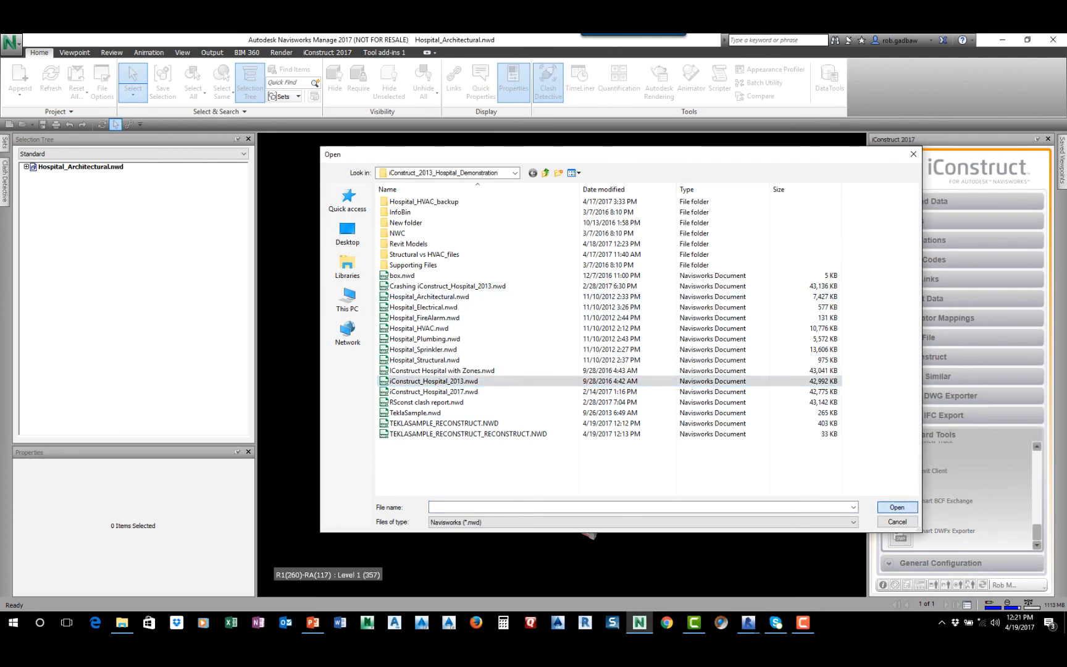
left_click(542, 369)
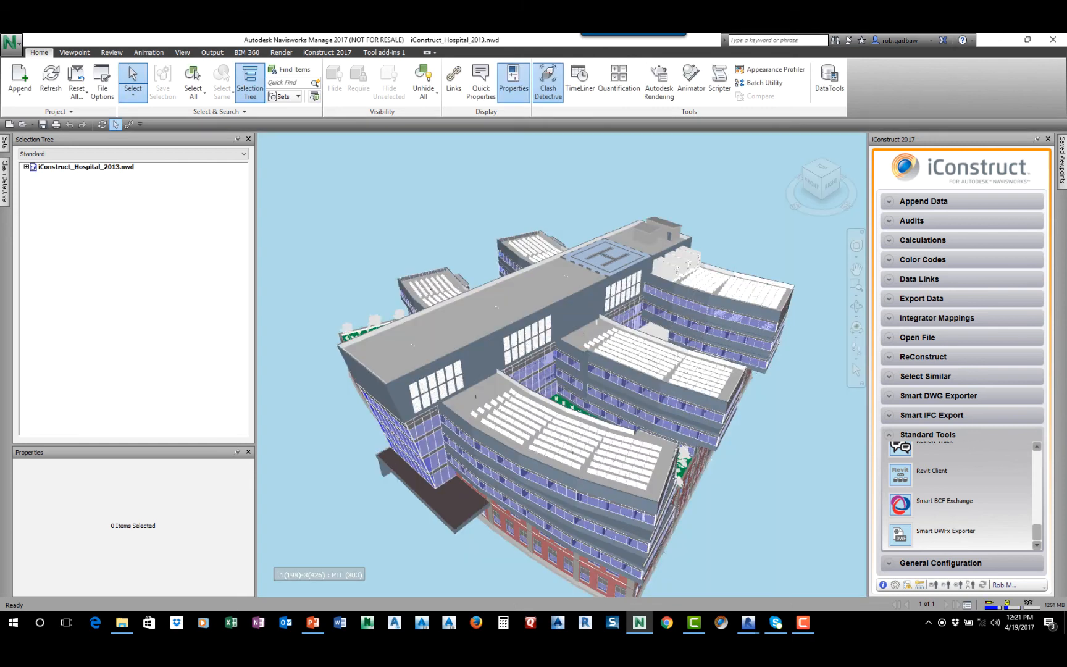
Show the selection tree by Sets and hide everything except the MEP Lighting Fixtures set
left_click(243, 154)
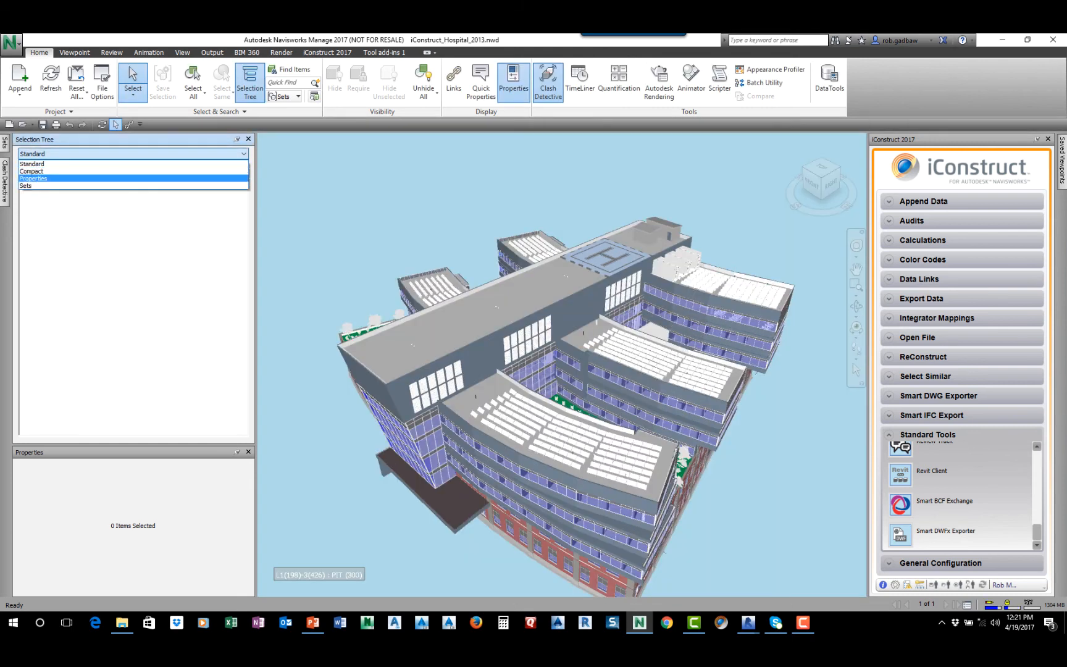
left_click(26, 185)
left_click(27, 176)
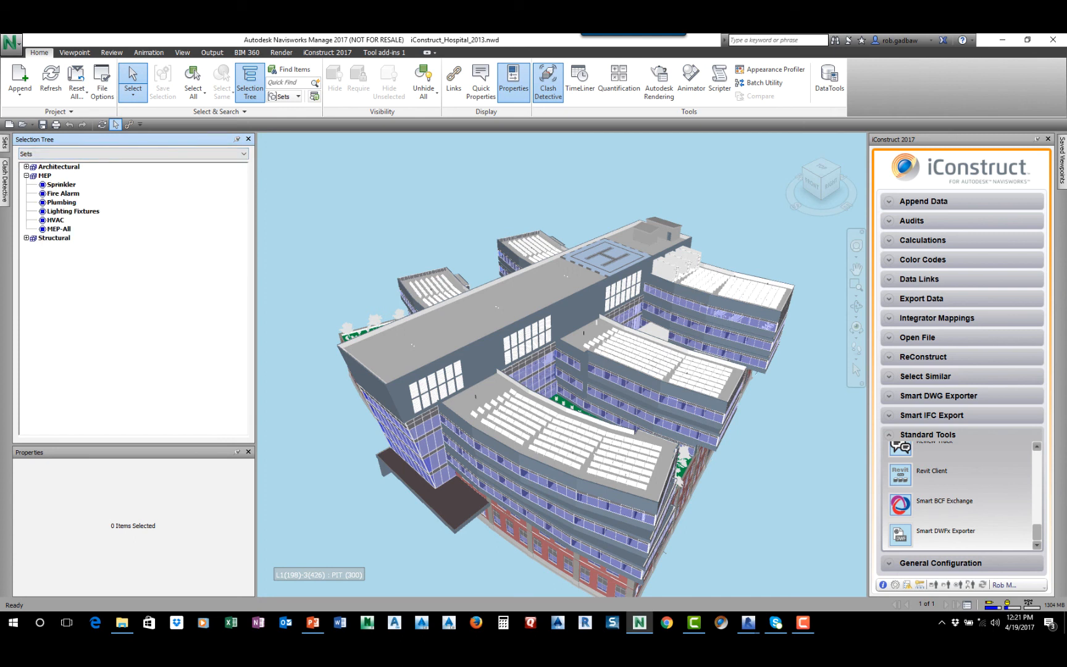
left_click(73, 211)
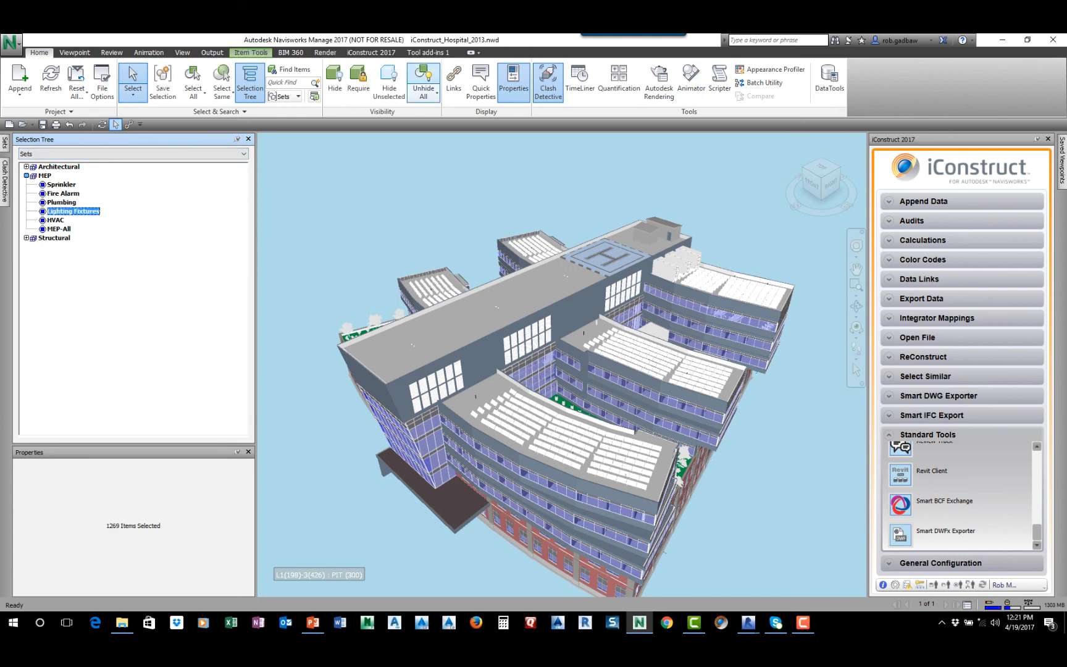
left_click(389, 84)
middle_click_drag(545, 378, 534, 336)
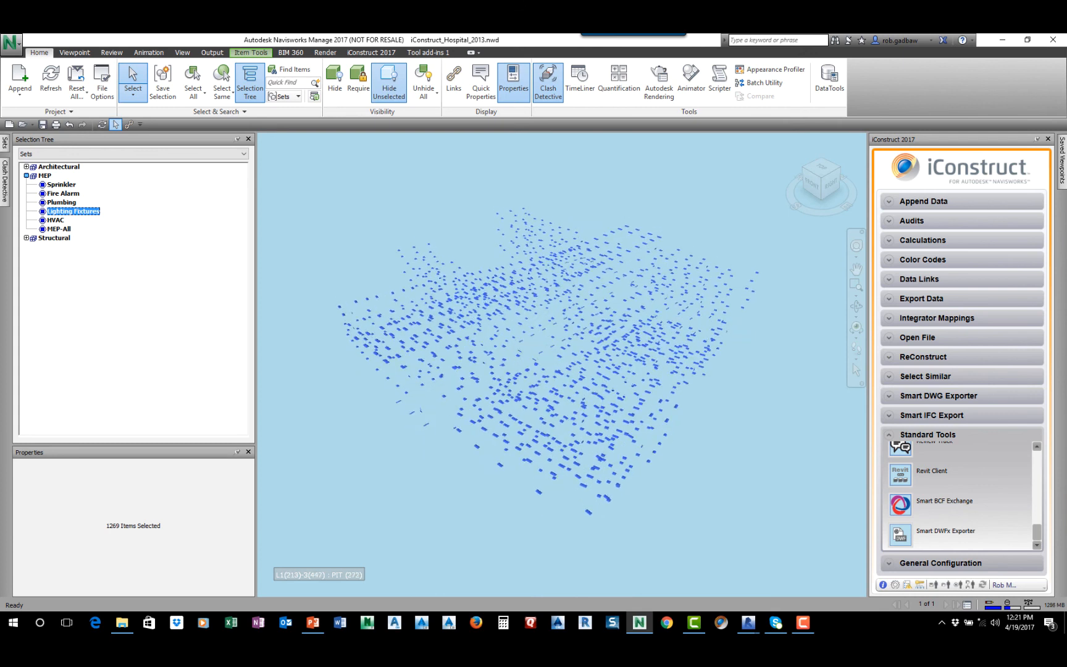
Apply the Lighting Supplier Information data link to the Lighting Fixtures set, inspecting one fixture's iConstruct Hospital properties before and after
left_click(476, 445)
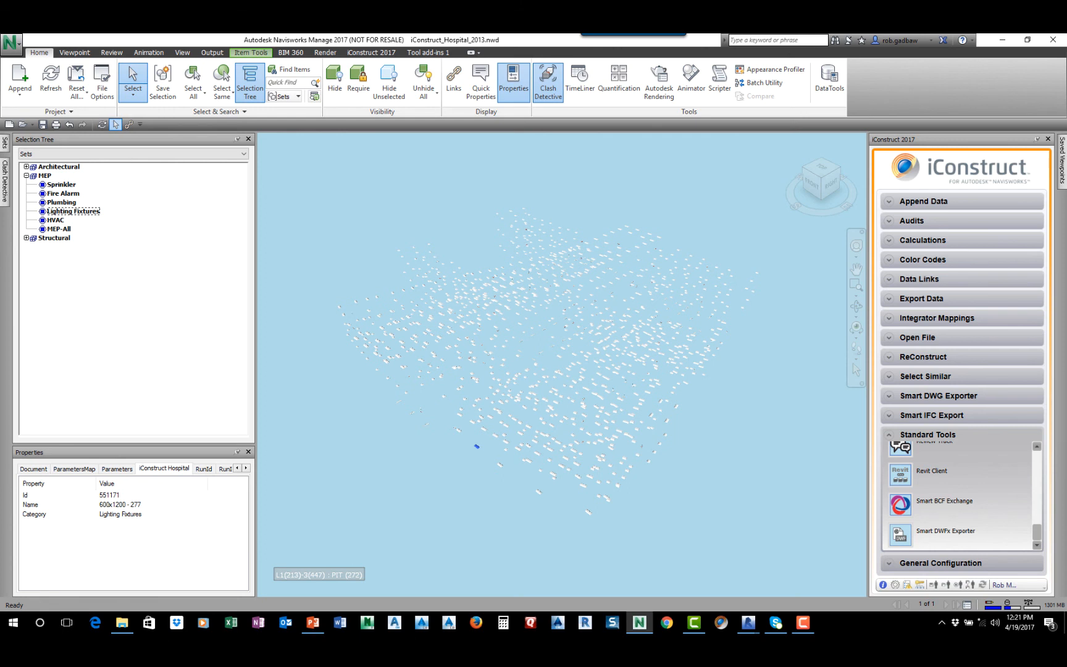
left_click(73, 212)
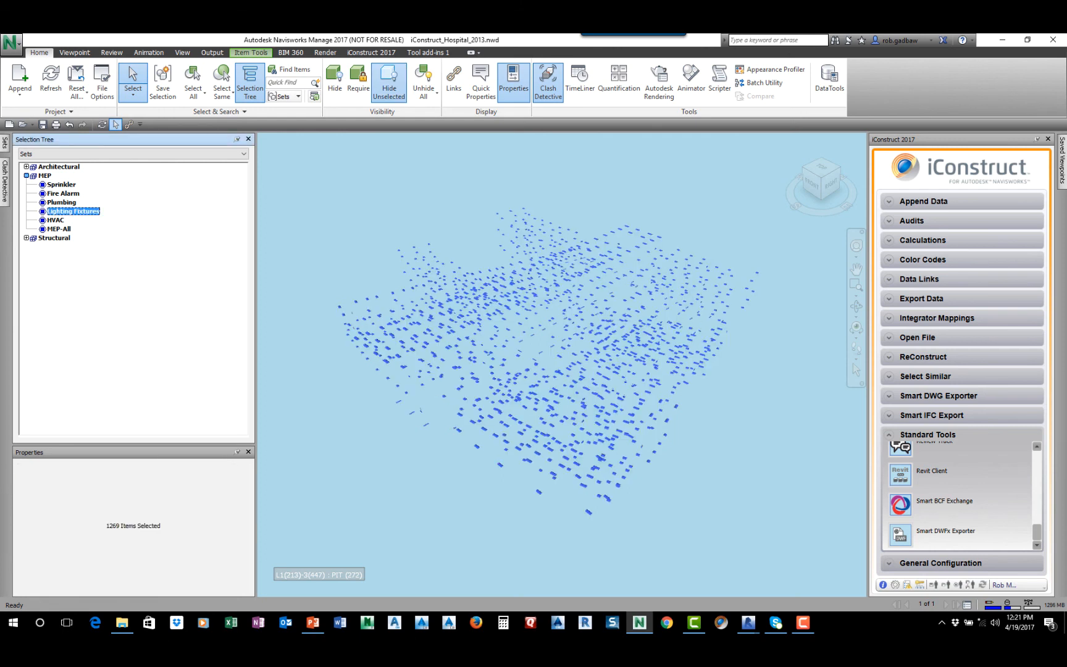
left_click(889, 279)
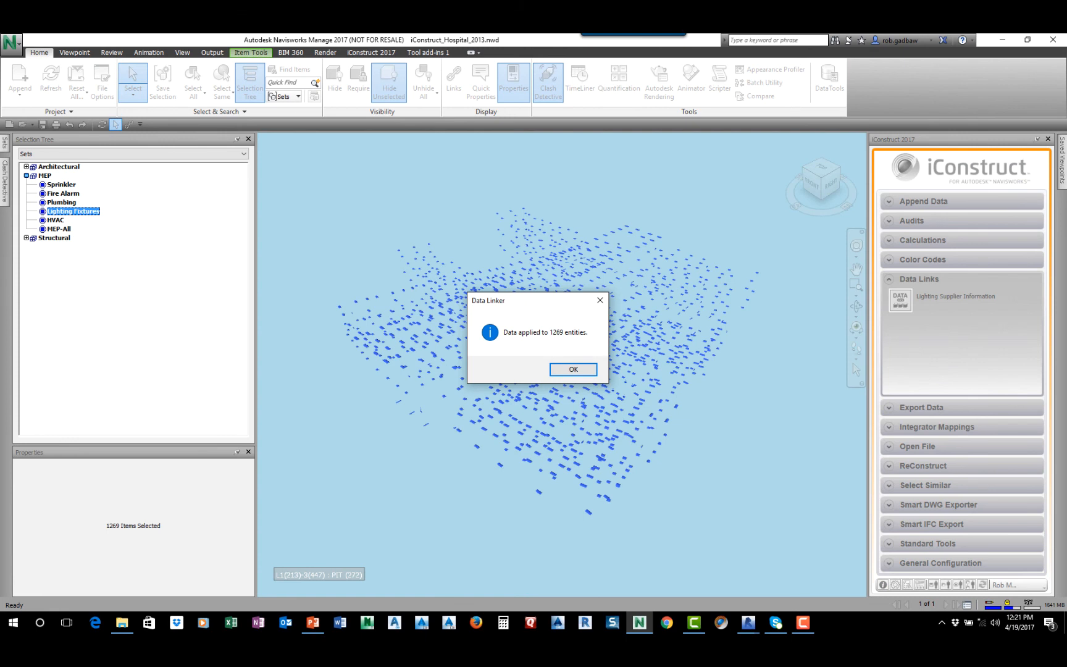
key("Return")
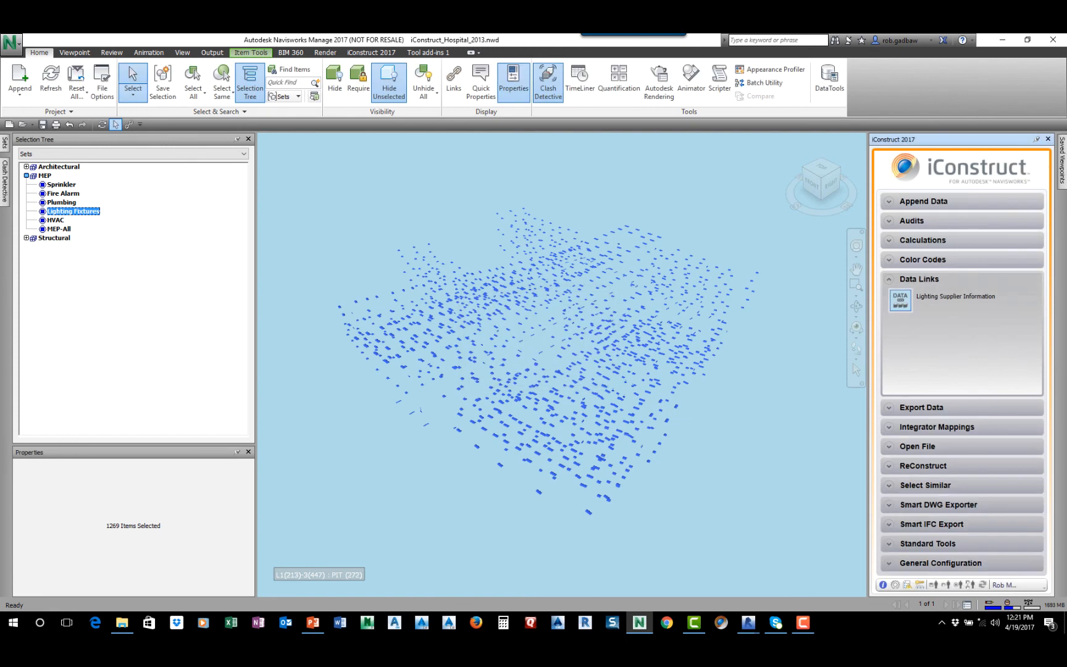
left_click(477, 445)
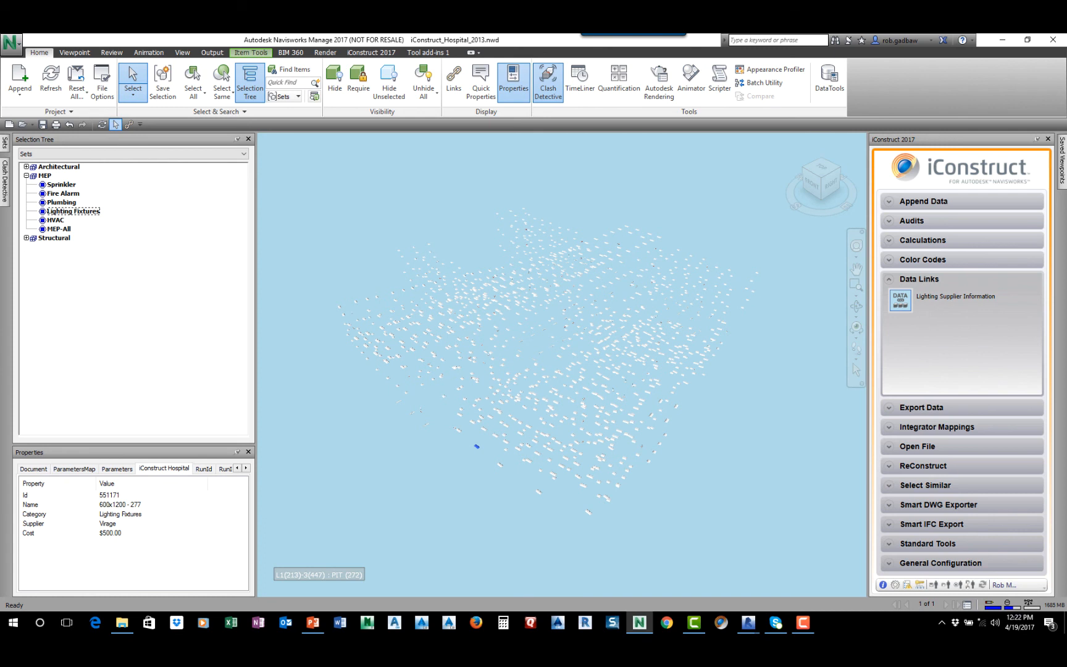
Unhide the whole model and isolate the Architectural Doors set by hiding everything unselected
left_click(494, 296)
left_click(59, 167)
left_click(26, 166)
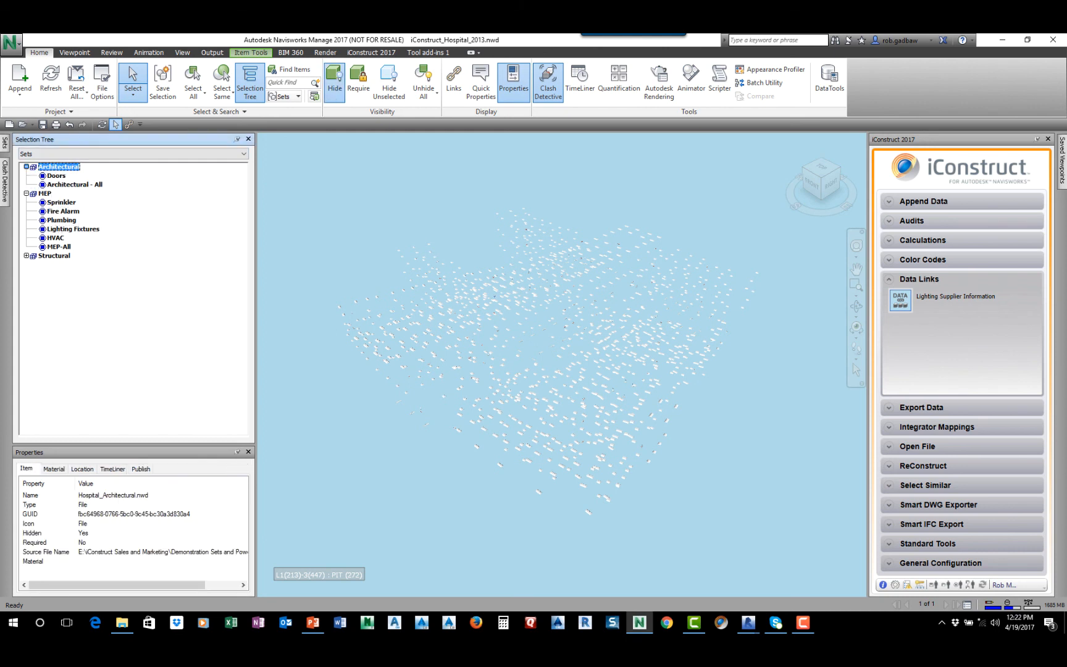
left_click(56, 176)
left_click(423, 76)
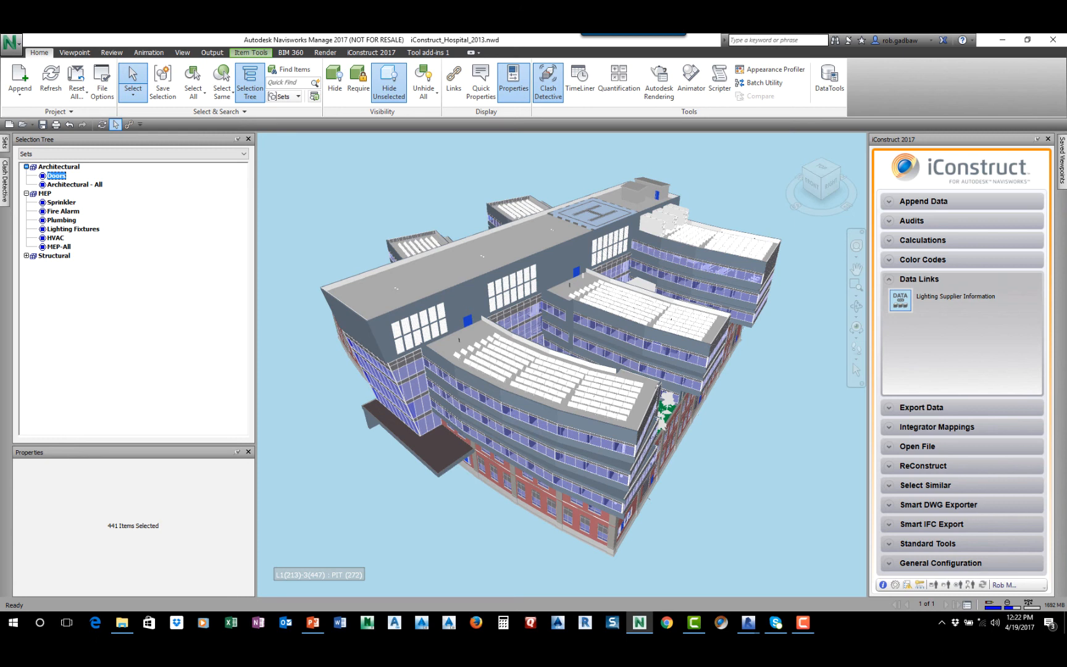
left_click(389, 83)
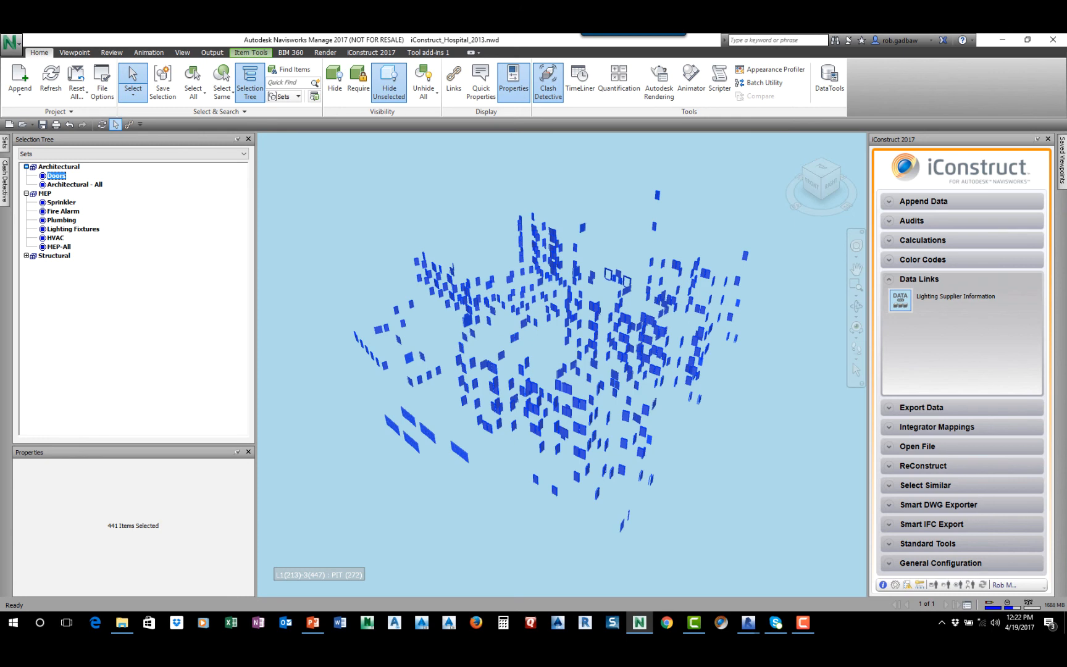
Generate the Door Schedule (Report) export for the selected doors, review its enlarged preview, and clear the door selection
left_click(921, 407)
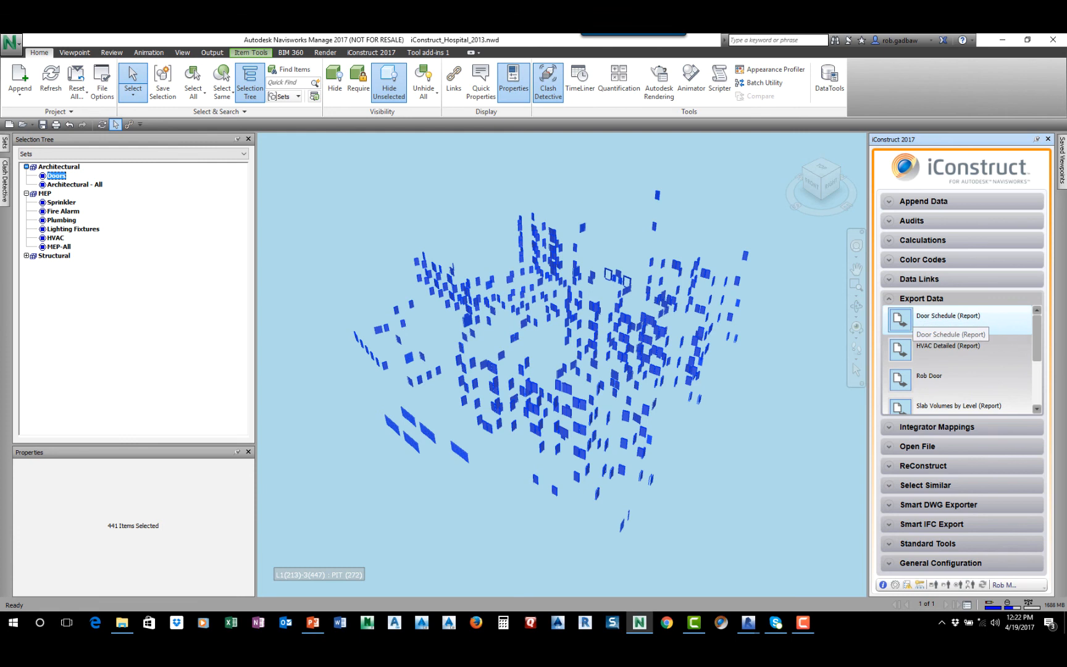
left_click(907, 320)
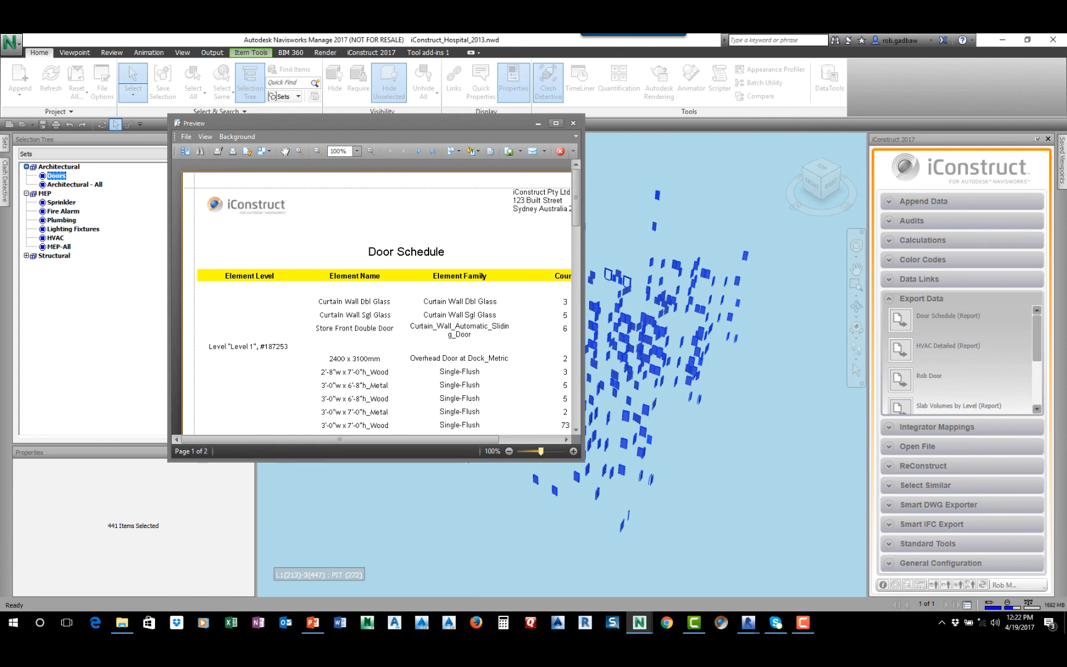
left_click(555, 123)
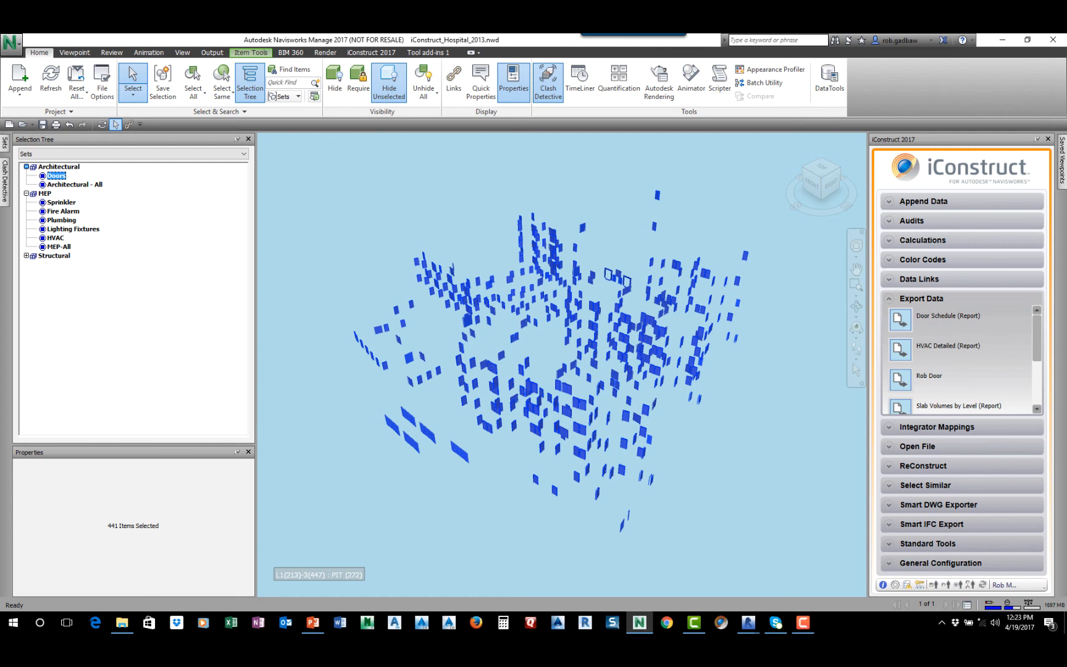
key("Escape")
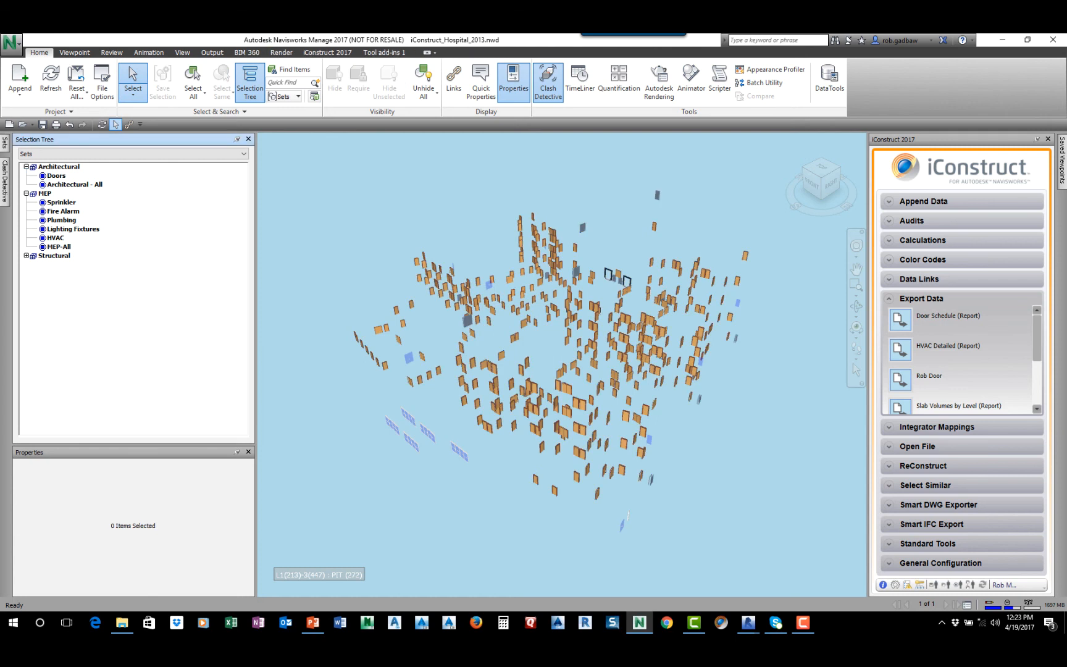
Restore the hidden items and isolate only the Structural Framing set, leaving the Doors set out of the selection
left_click(26, 255)
left_click(56, 175)
left_click(60, 264, "ctrl")
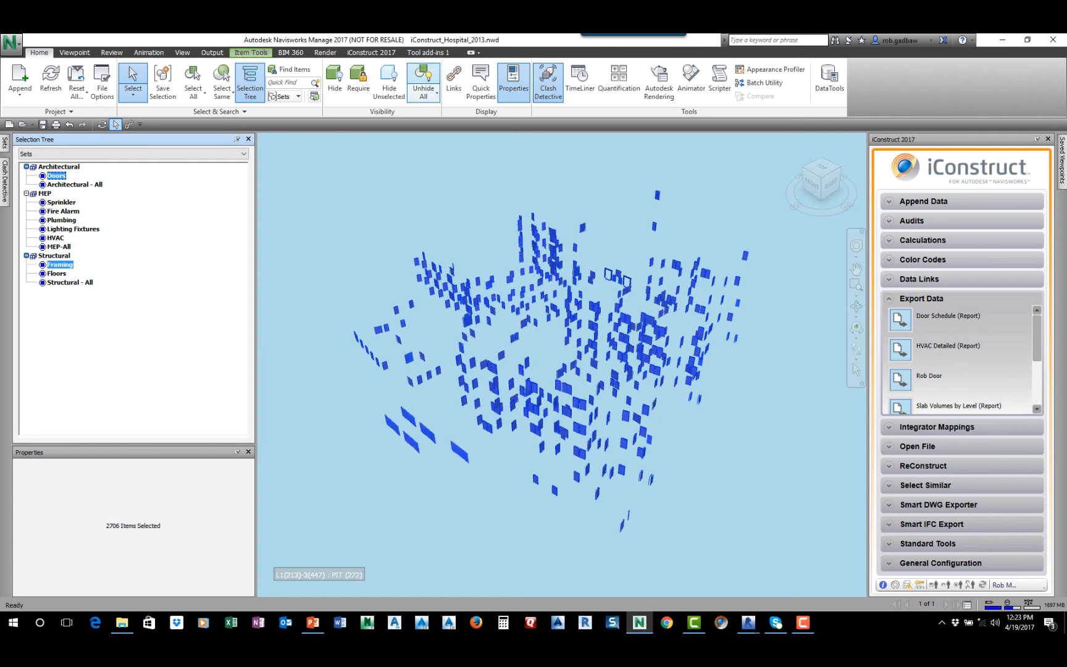
left_click(424, 80)
left_click(389, 83)
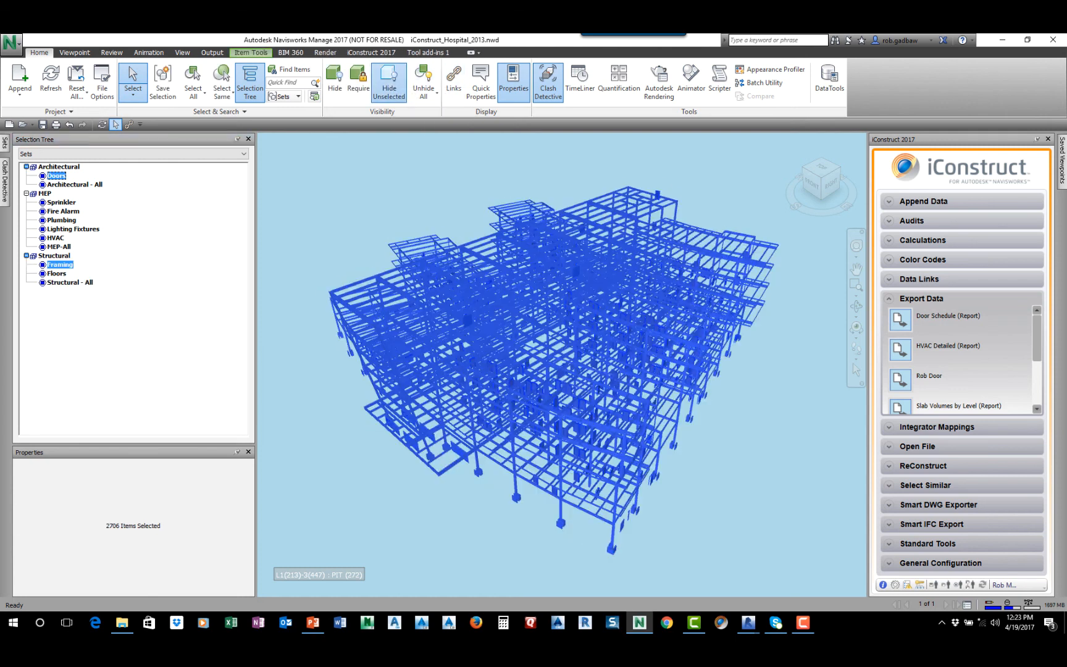
left_click(60, 264)
left_click(388, 83)
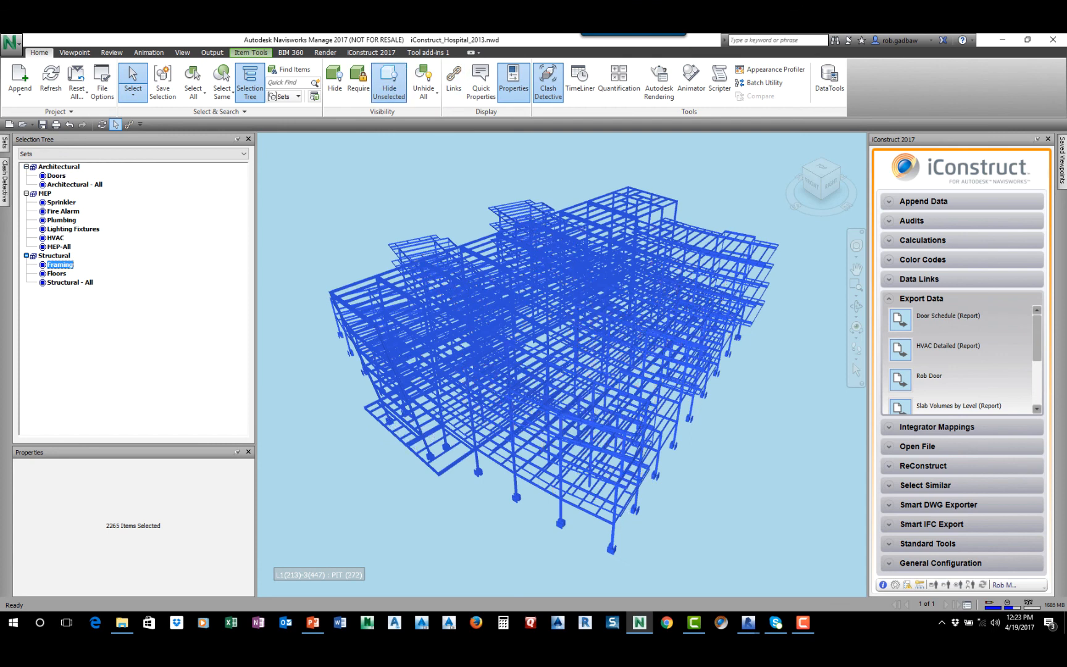
Apply the Steel Fabrication Tracking color code to the framing, accept the saved image, and move the color legend clear of the model
middle_click_drag(511, 375, 519, 350)
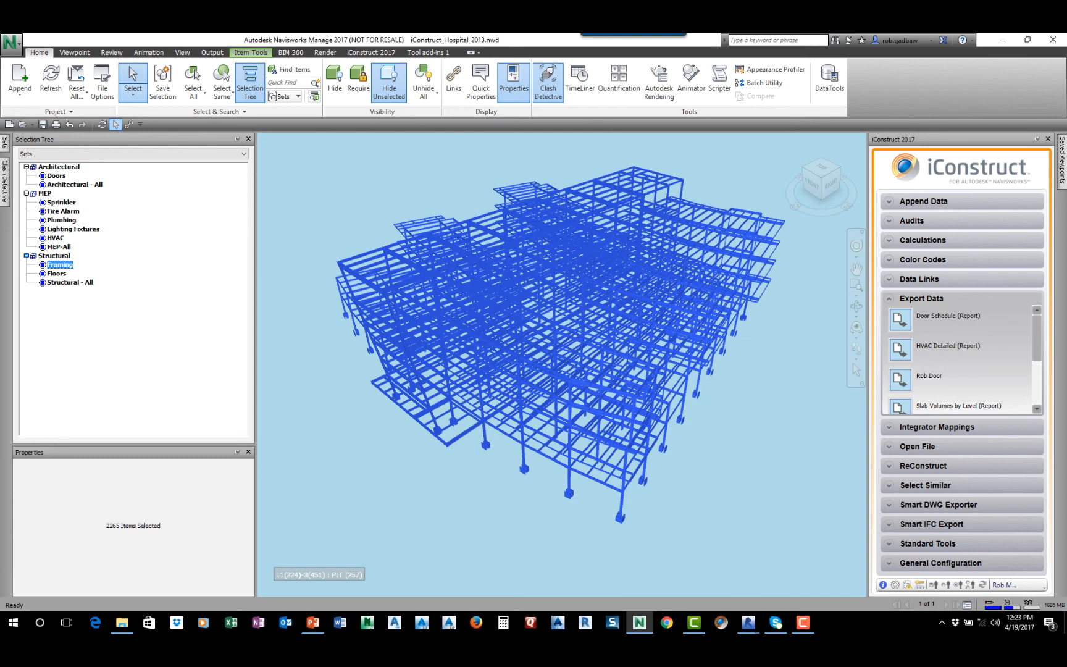
left_click(923, 260)
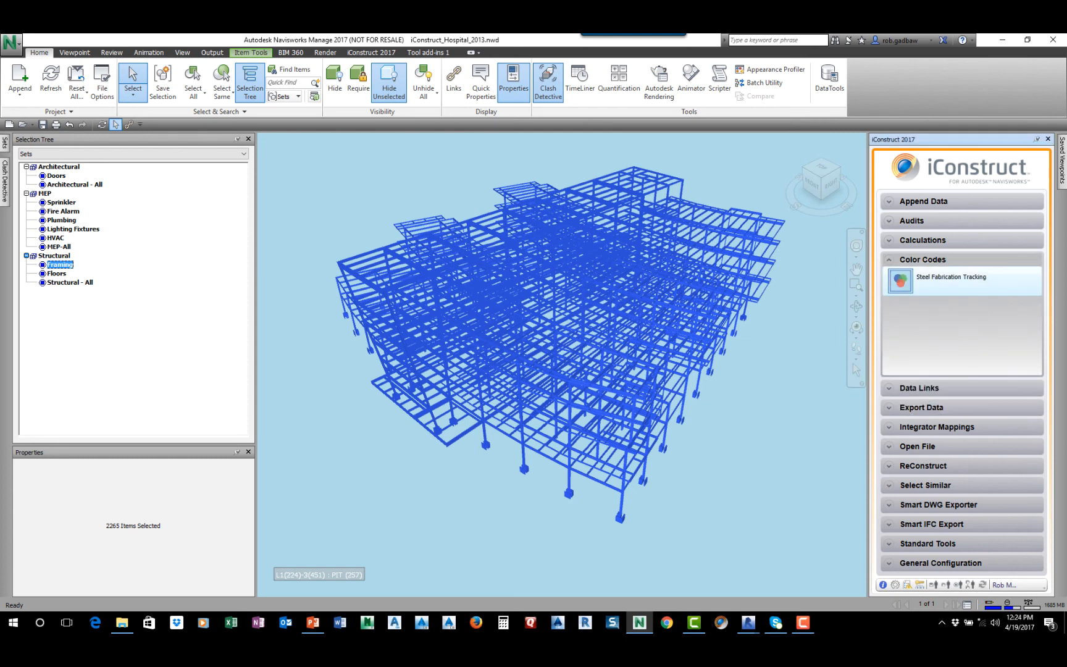
left_click(951, 278)
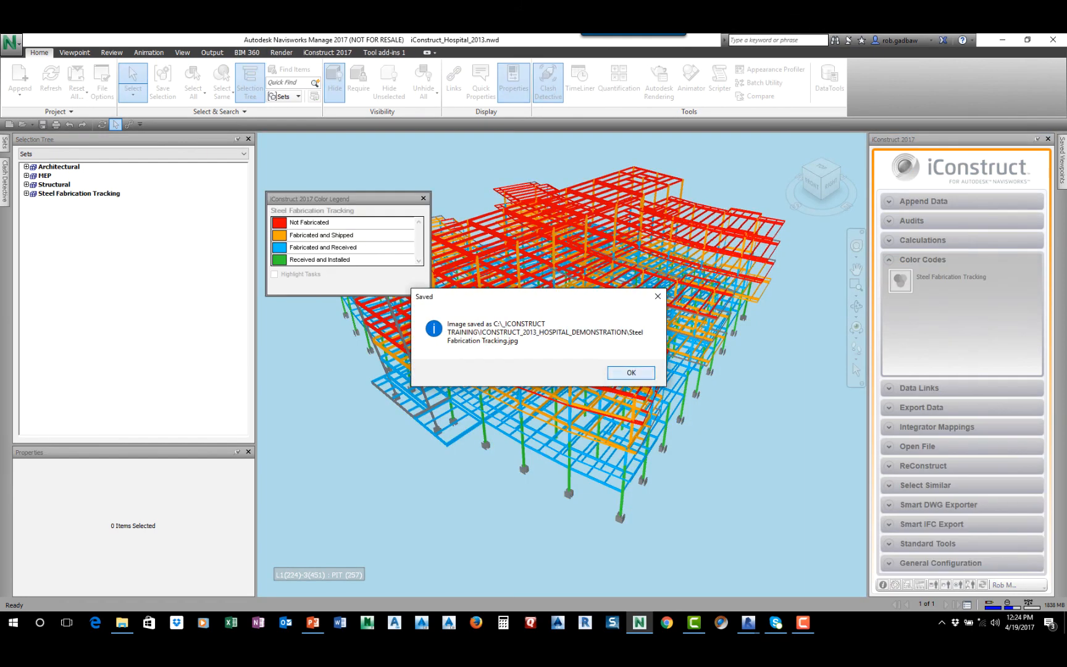
left_click(630, 372)
left_click_drag(346, 198, 335, 126)
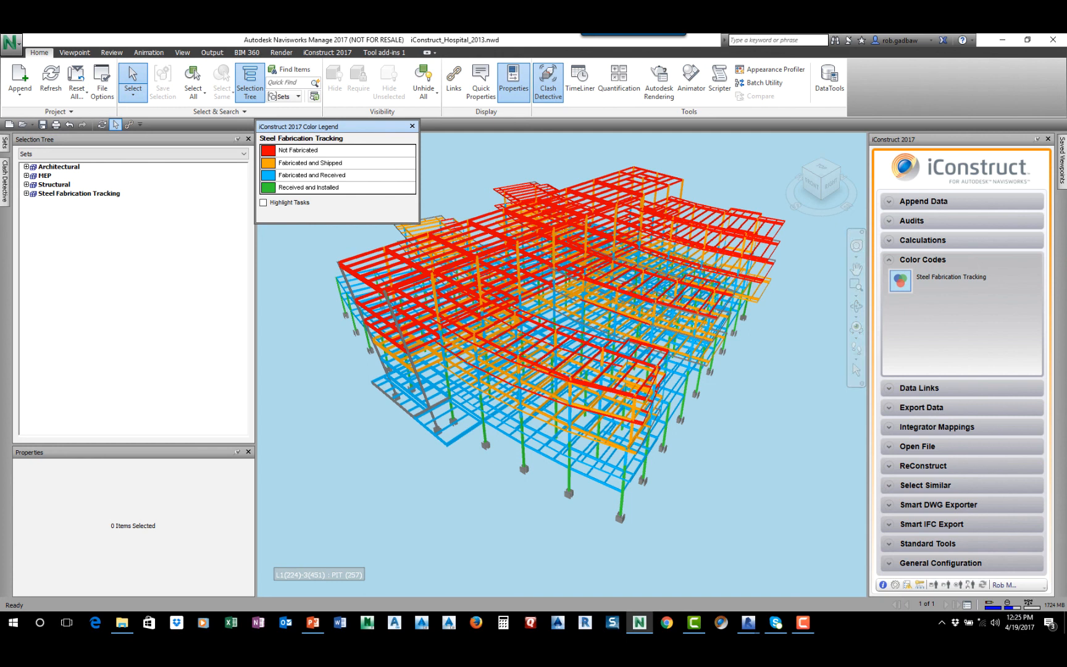
left_click(412, 126)
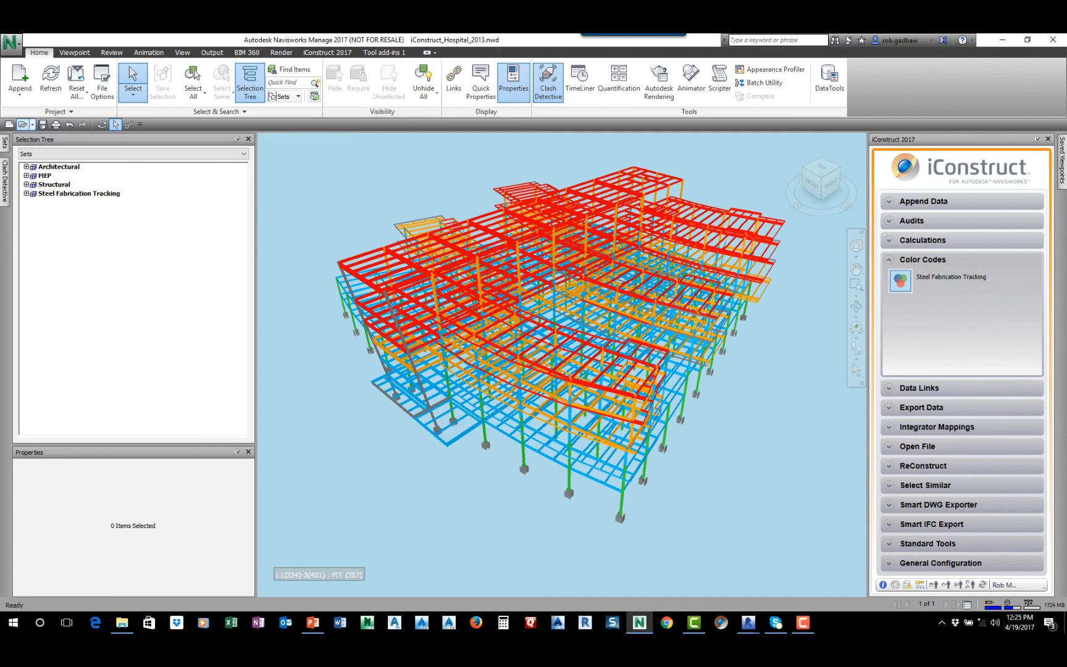
left_click(22, 124)
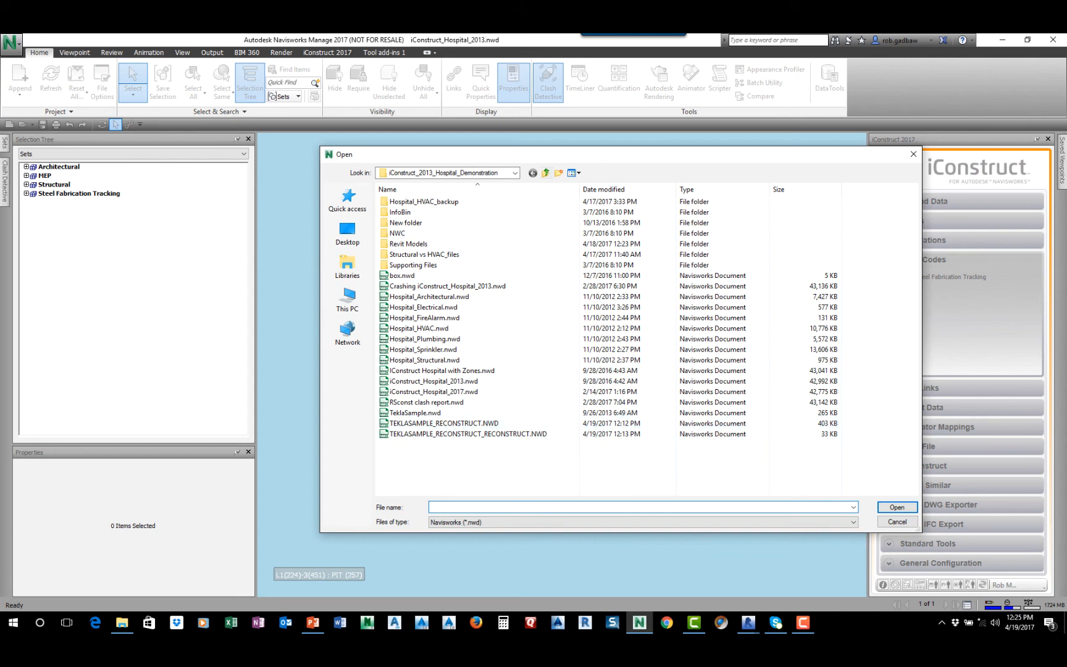
left_click(545, 173)
double_click(415, 233)
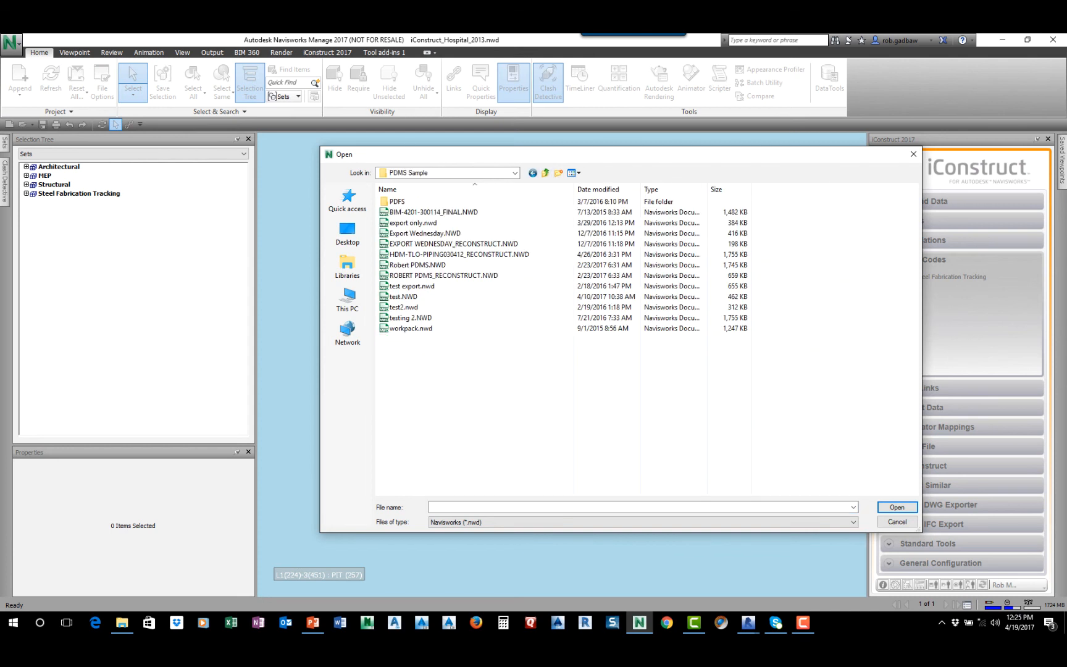
left_click(433, 213)
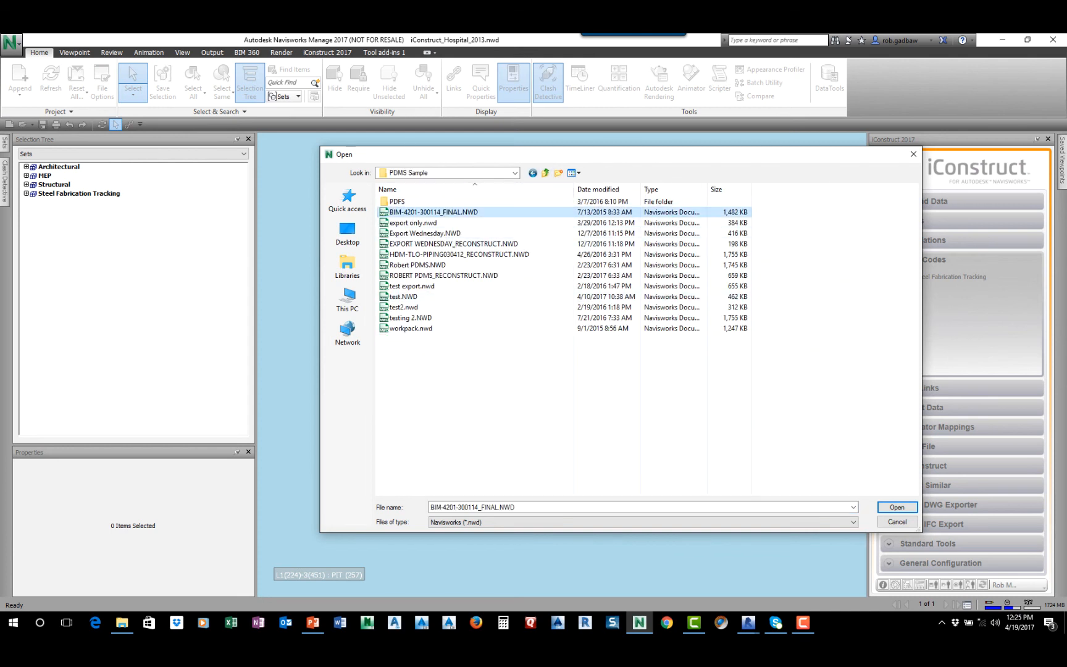
key("Return")
left_click(547, 369)
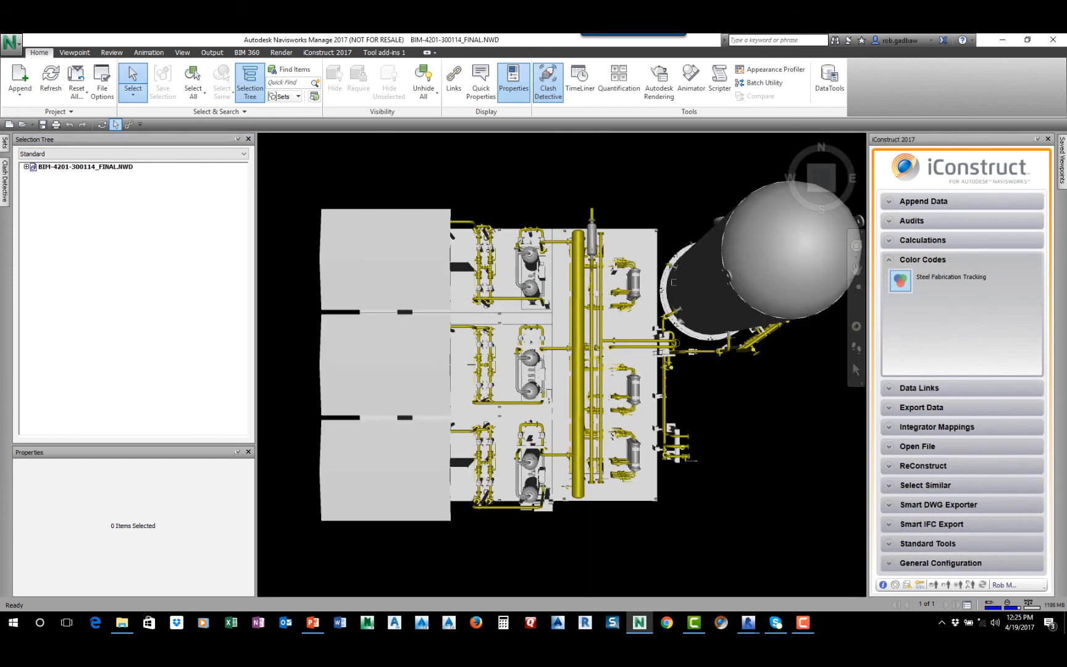
left_click(836, 192)
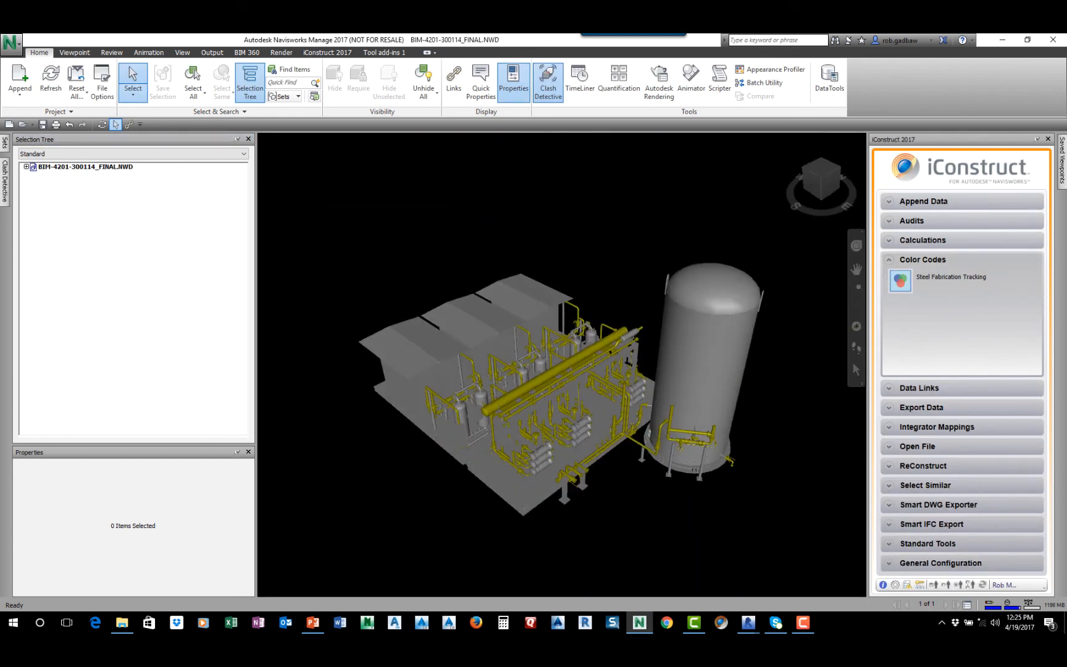
Load the iConstruct profile demo_profile5.icp from the PDMS Sample folder
left_click(946, 585)
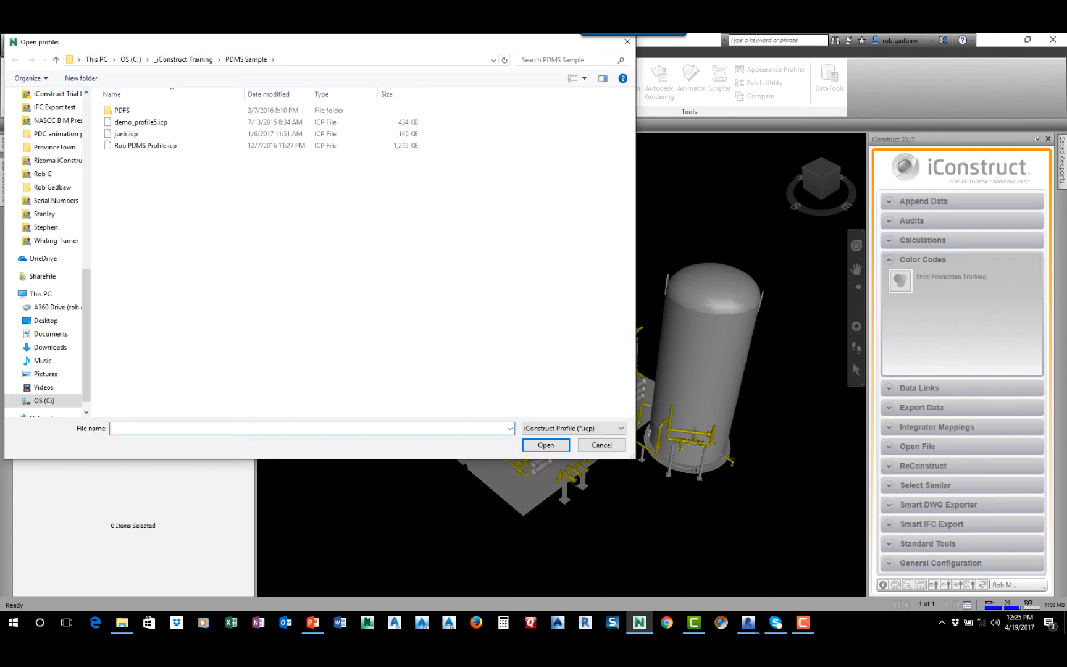
left_click(141, 122)
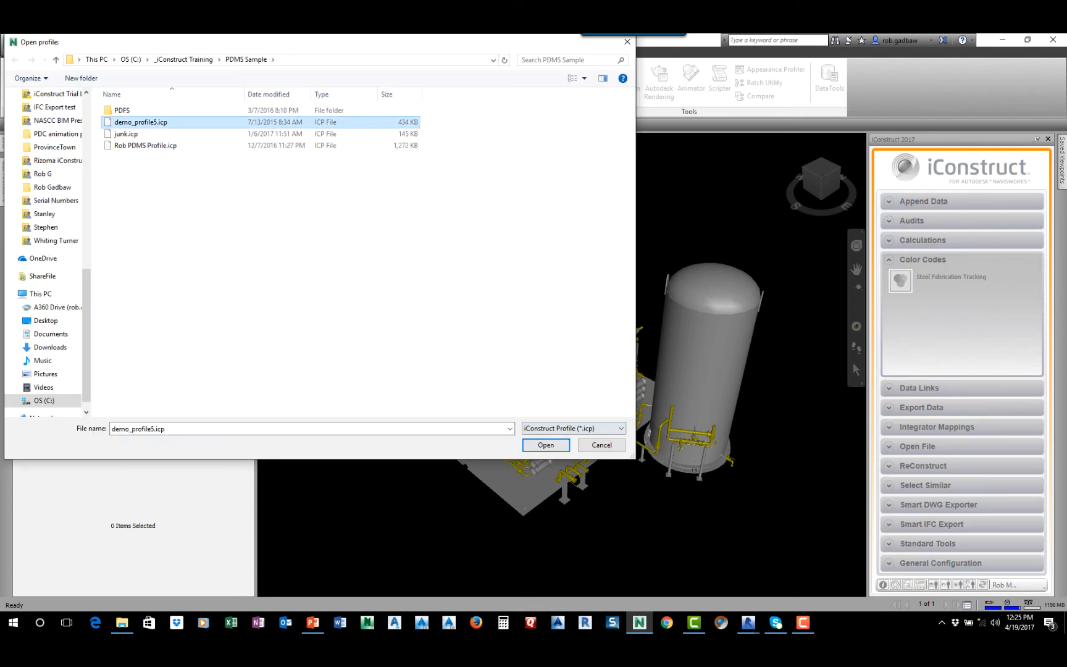
double_click(140, 122)
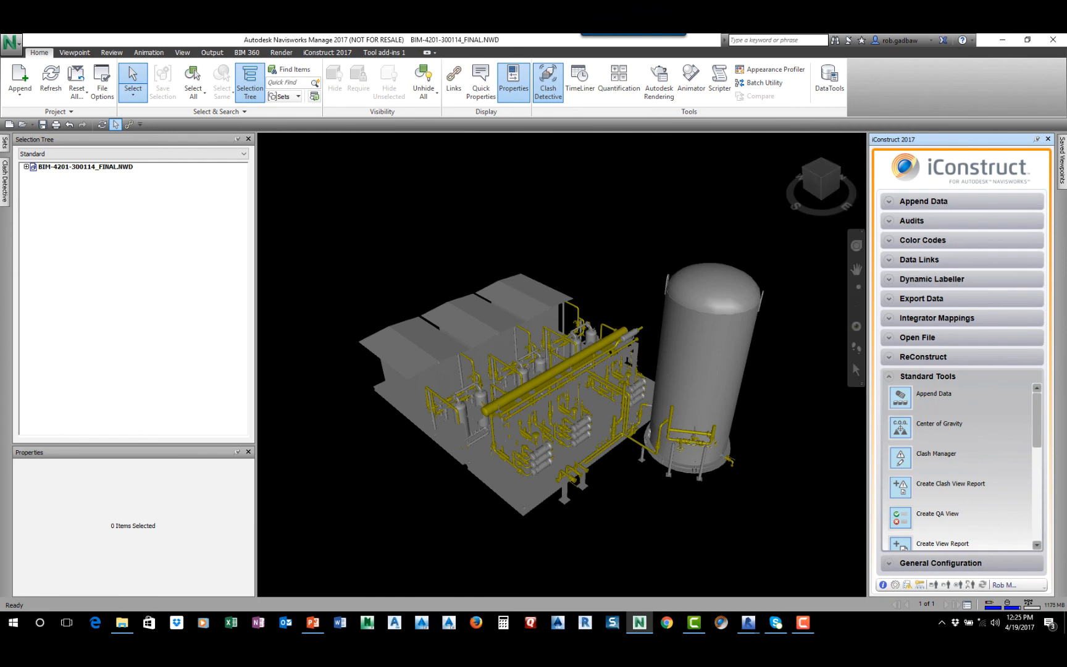
left_click(85, 167)
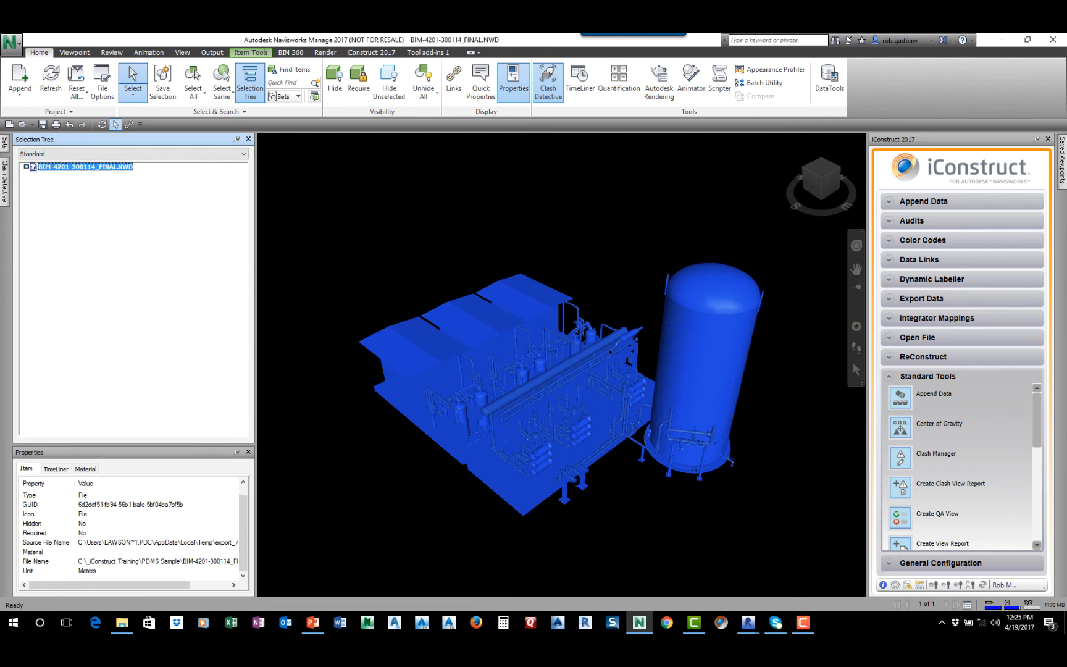
left_click(919, 260)
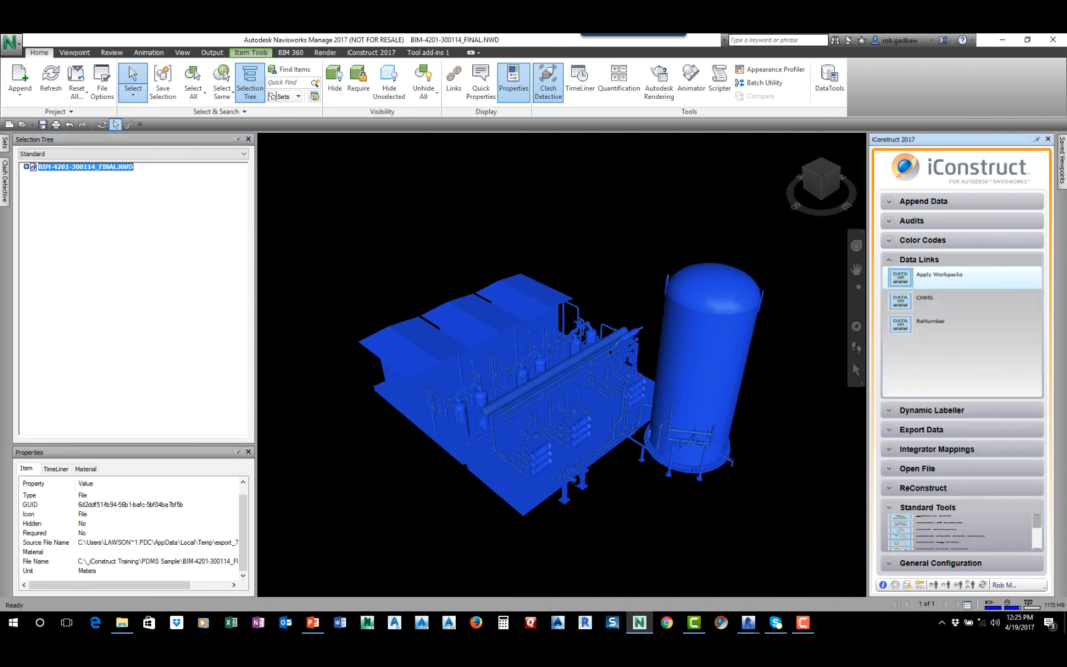
left_click(907, 285)
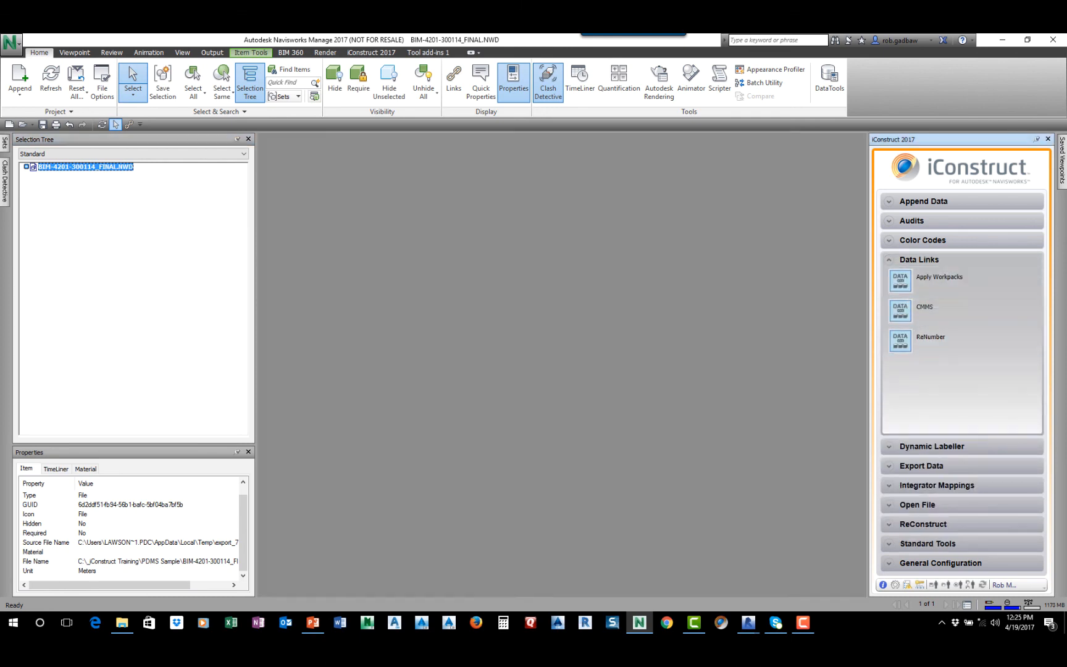
left_click(573, 370)
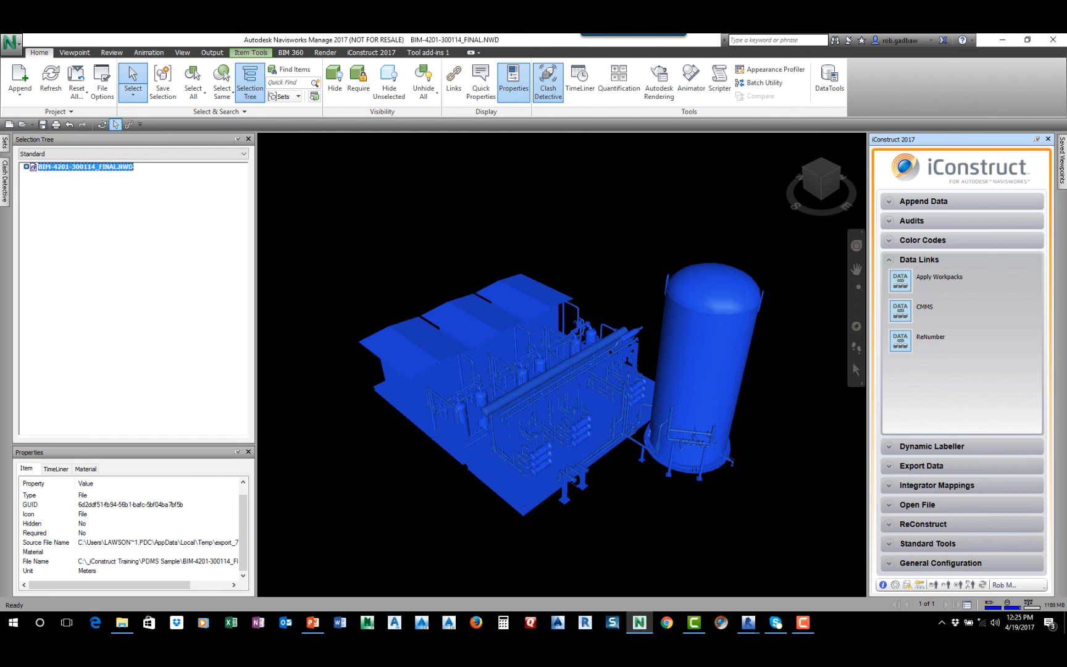
Inspect the Standard Data properties of the large overhead pipe and of the pipe beside the tank
left_click(569, 362)
left_click(63, 469)
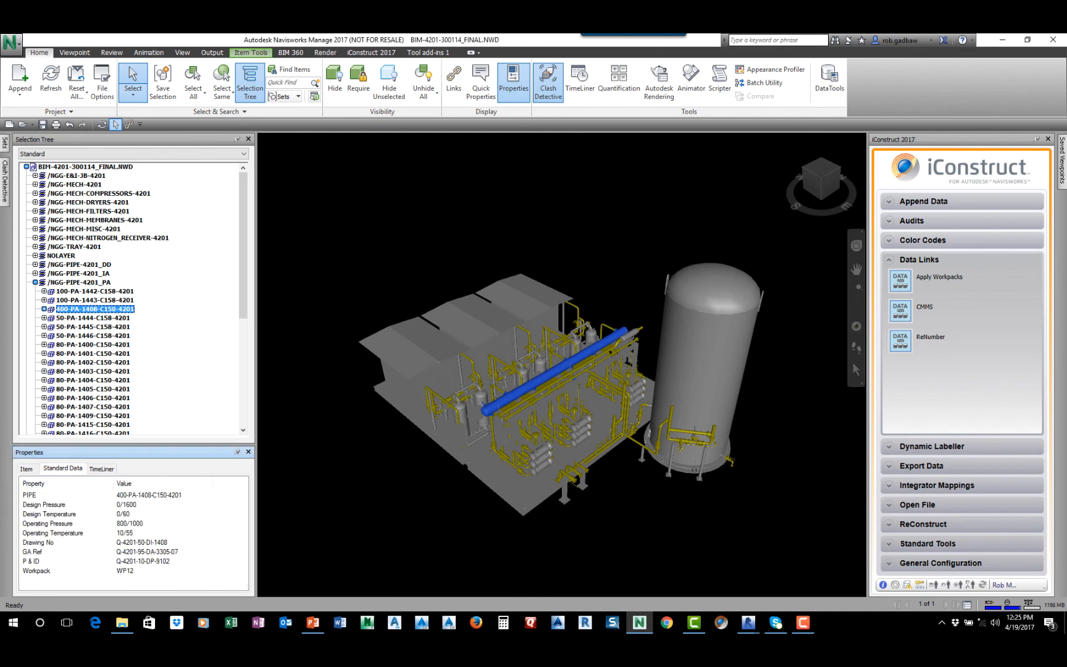
left_click(685, 431)
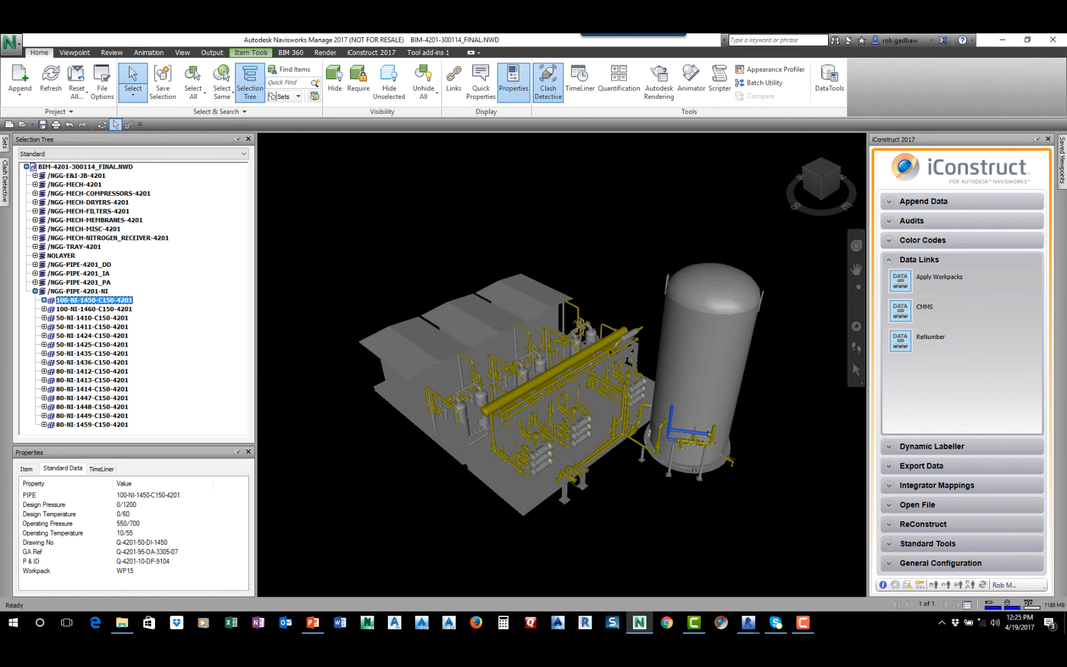
Run the WP audit on the entire model to generate workpack viewpoints, and acknowledge the completed audit
left_click(85, 166)
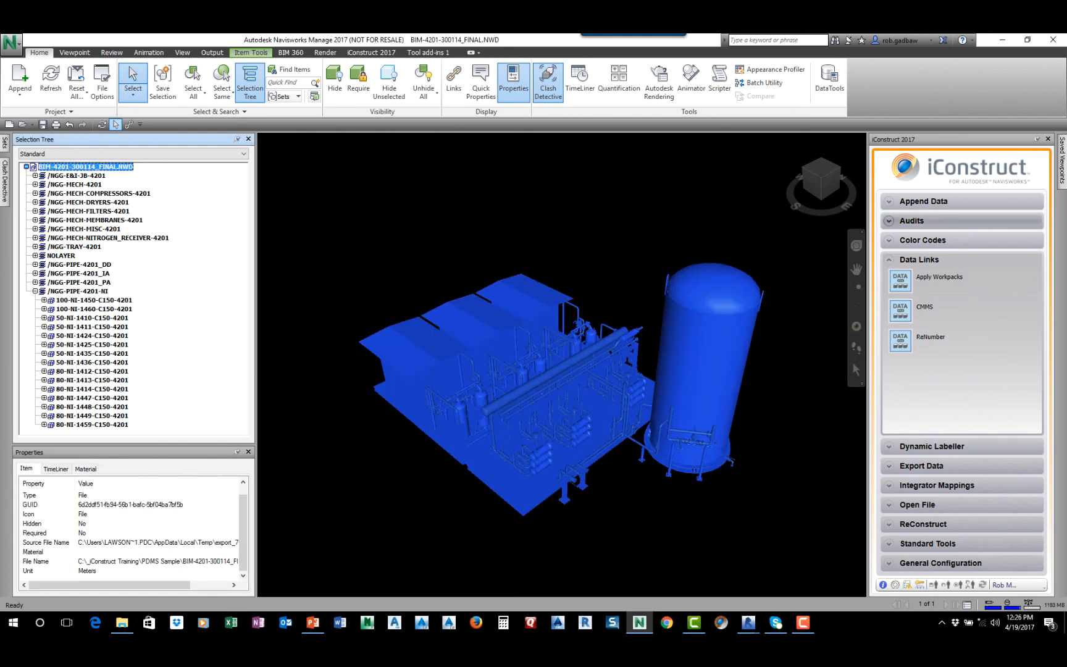
left_click(911, 220)
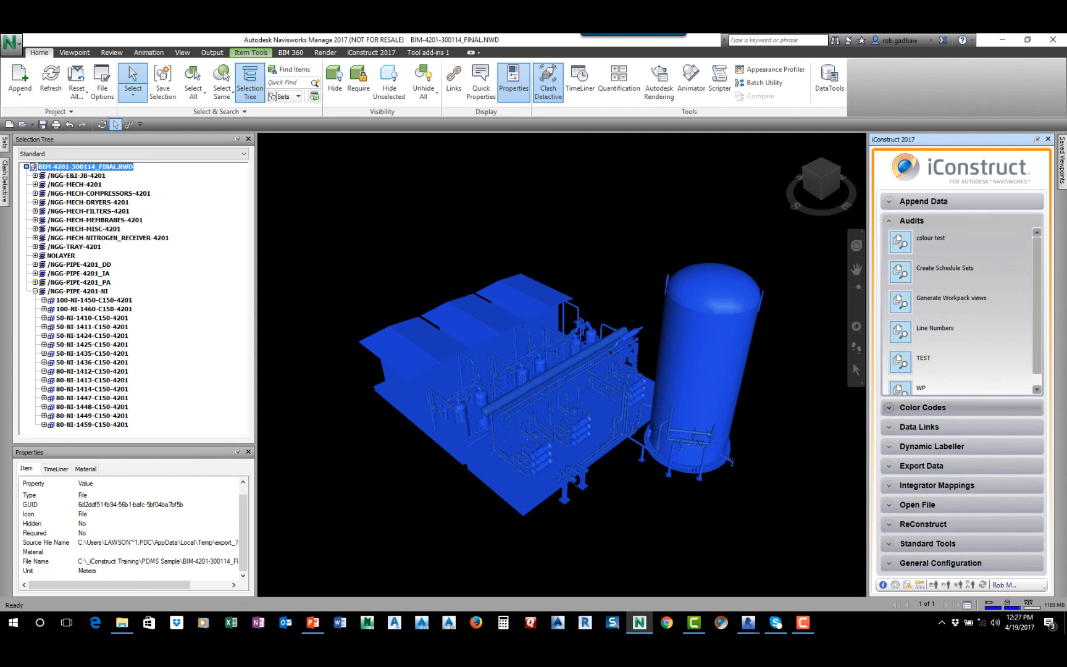
scroll(901, 373, "down", 1)
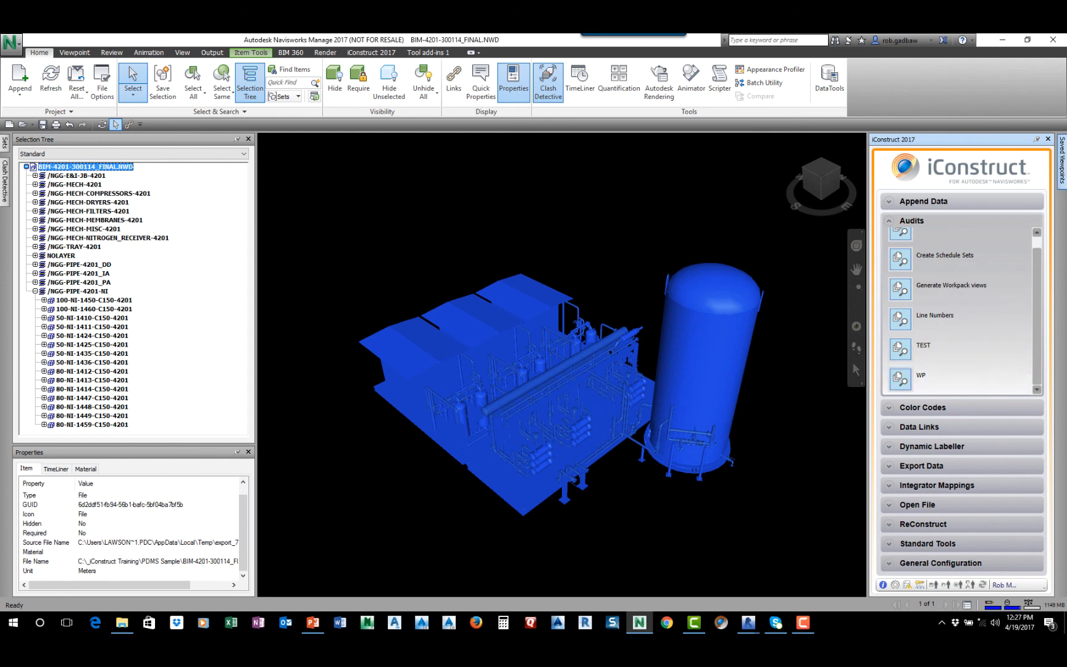
mouse_move(1061, 161)
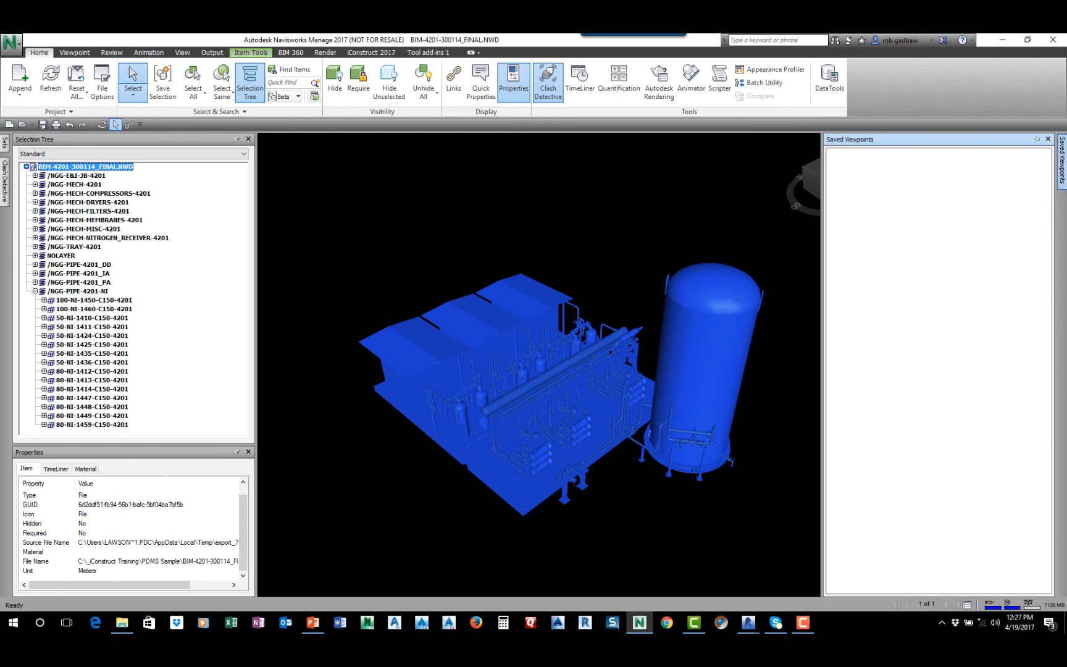
left_click(728, 210)
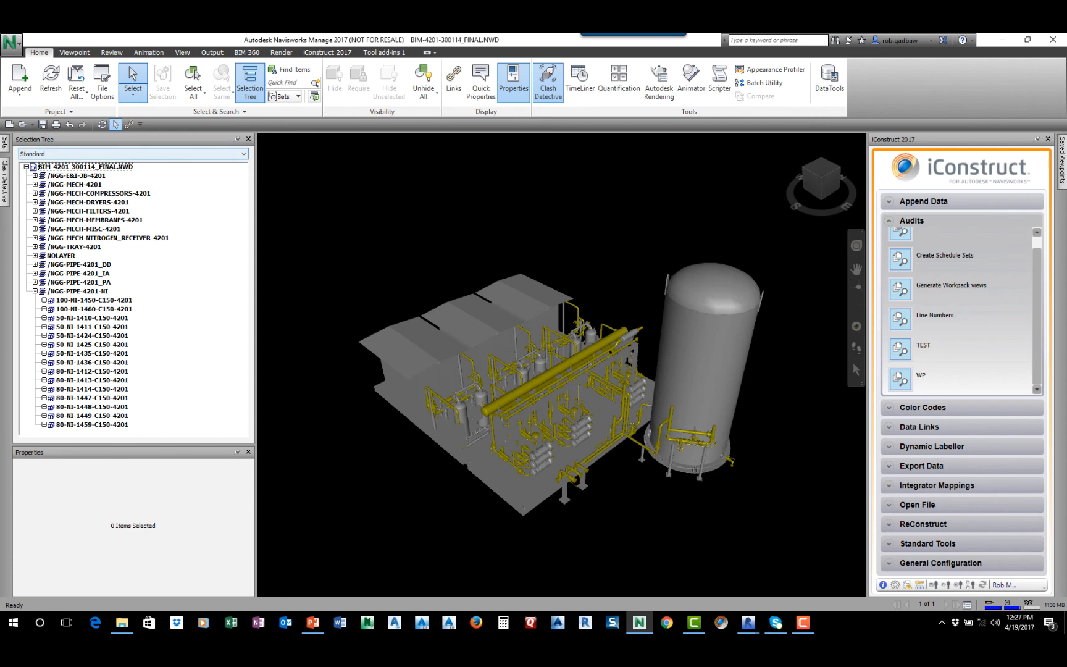
left_click(85, 166)
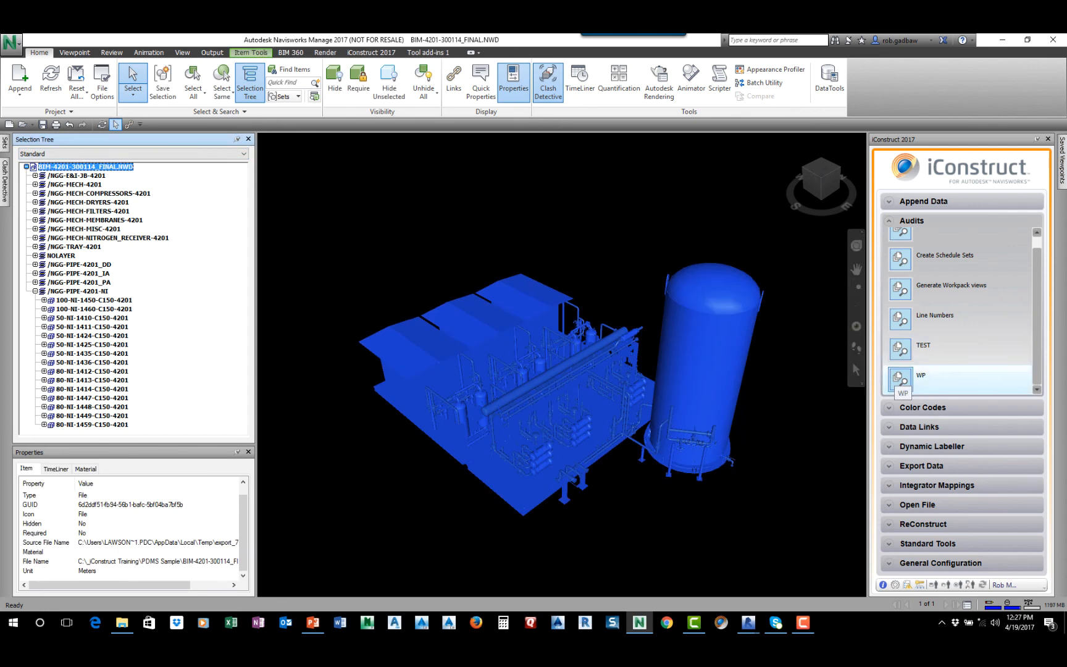
left_click(897, 376)
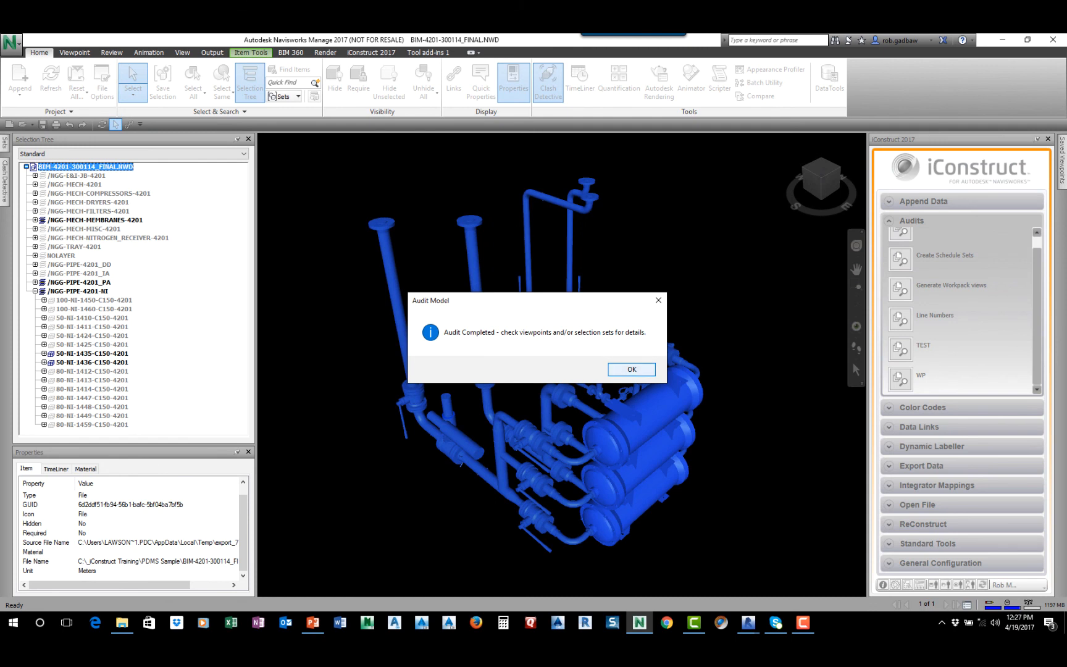
left_click(632, 369)
Review the workpack viewpoints in the Audit - WP folder from WP00 through WP6, and clear the model selection
mouse_move(1061, 171)
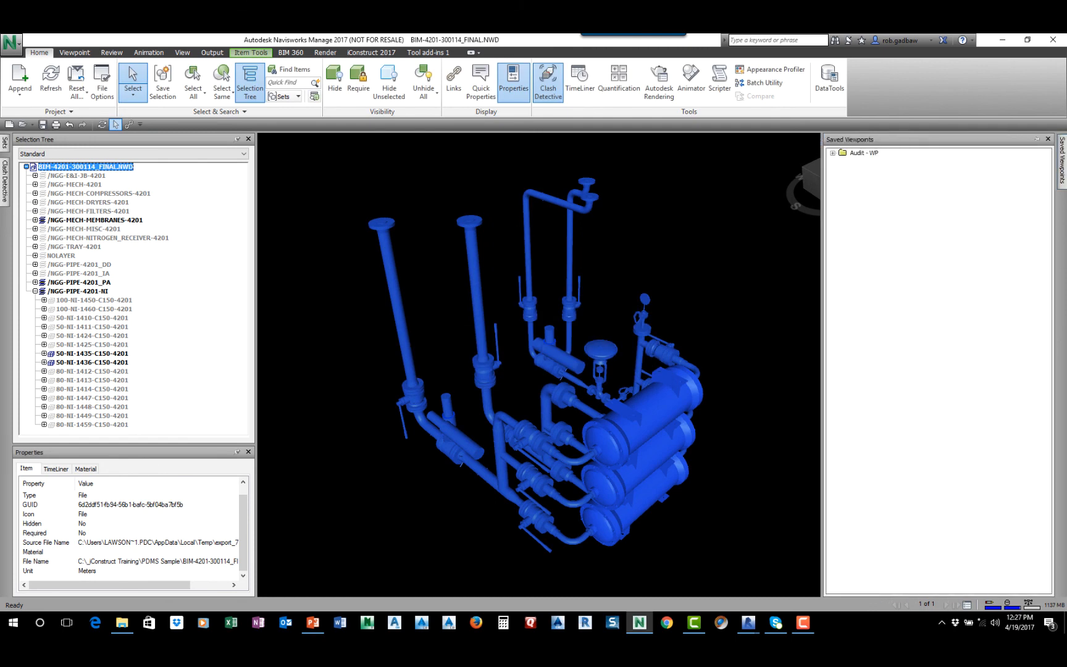
left_click(832, 153)
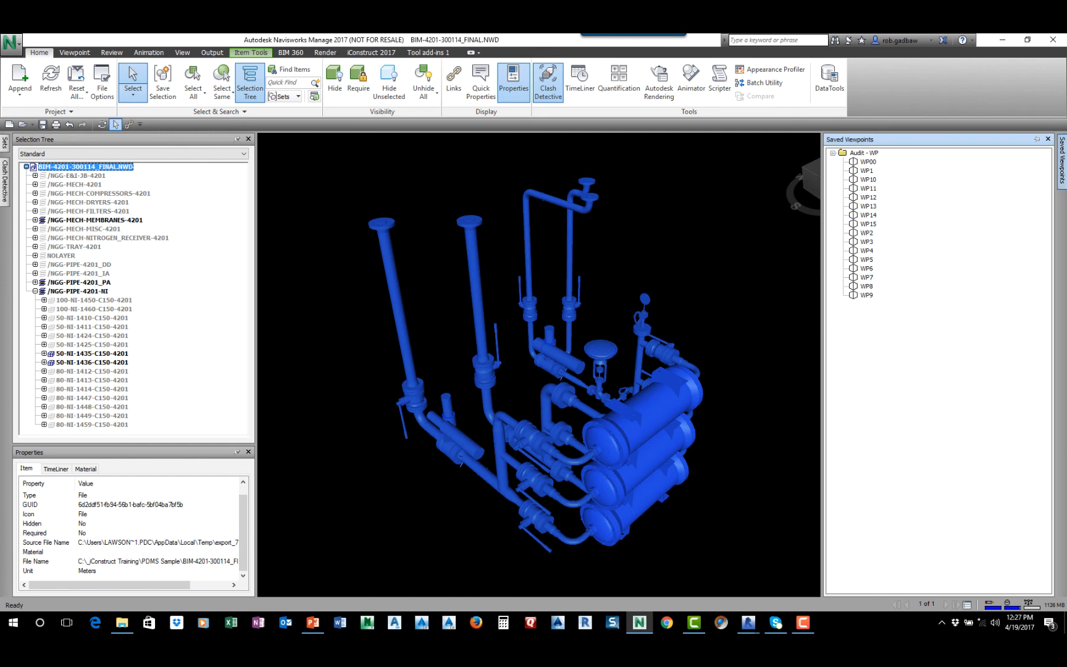
left_click(868, 162)
key("Down")
key("Down")
key("Down")
key("Down")
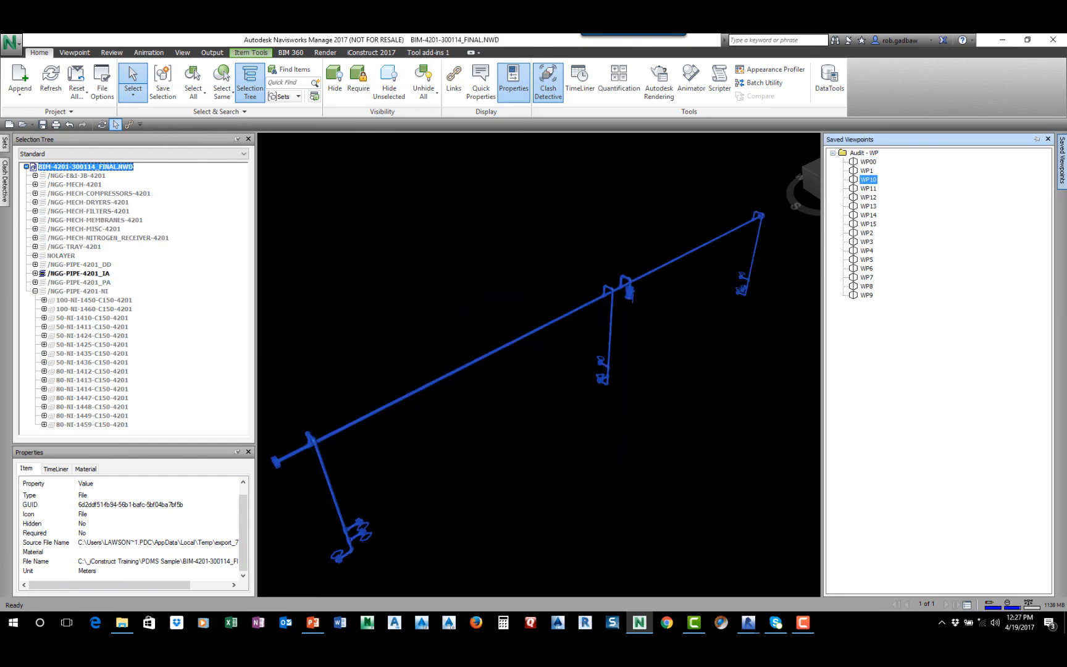
key("Down")
key("Down")
key("Down")
key("Down")
key("Down")
key("Down")
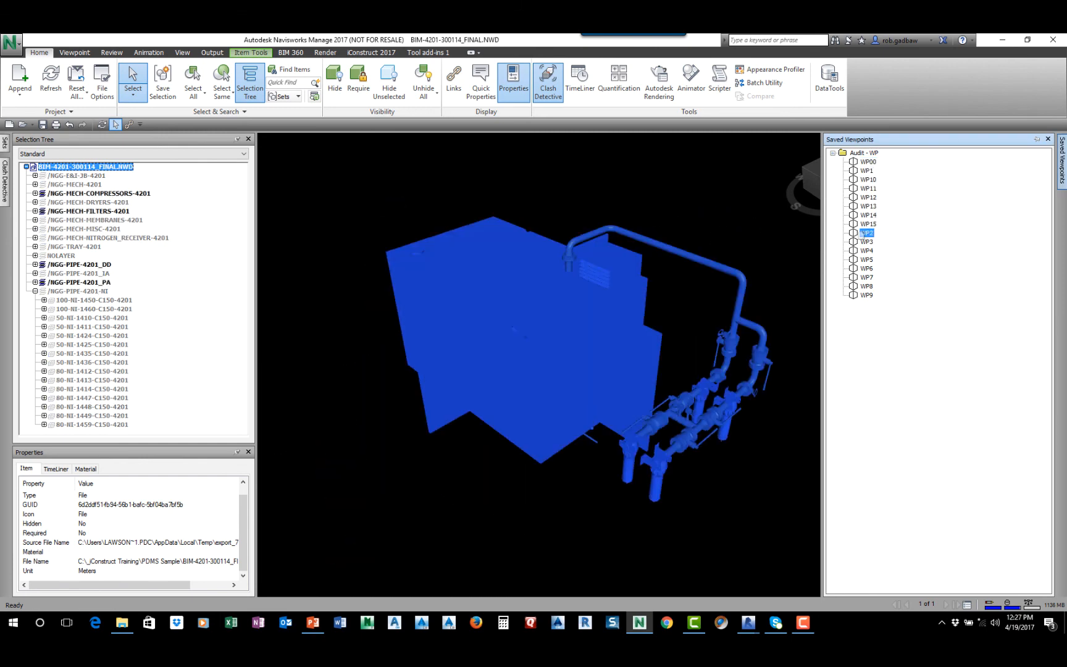
key("Down")
key("Down")
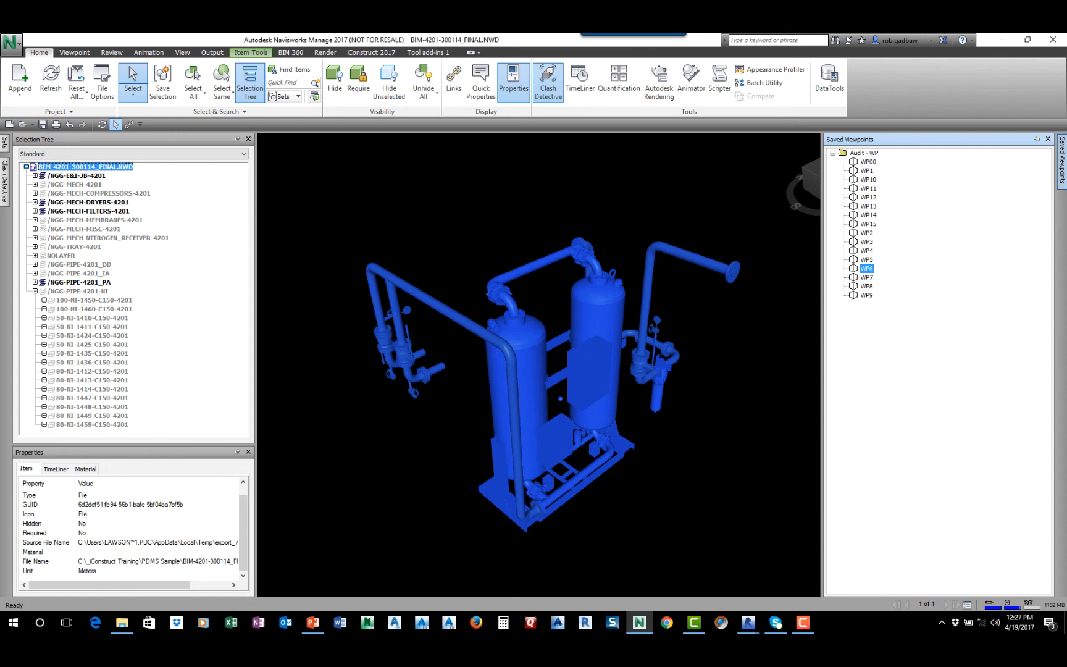
key("Escape")
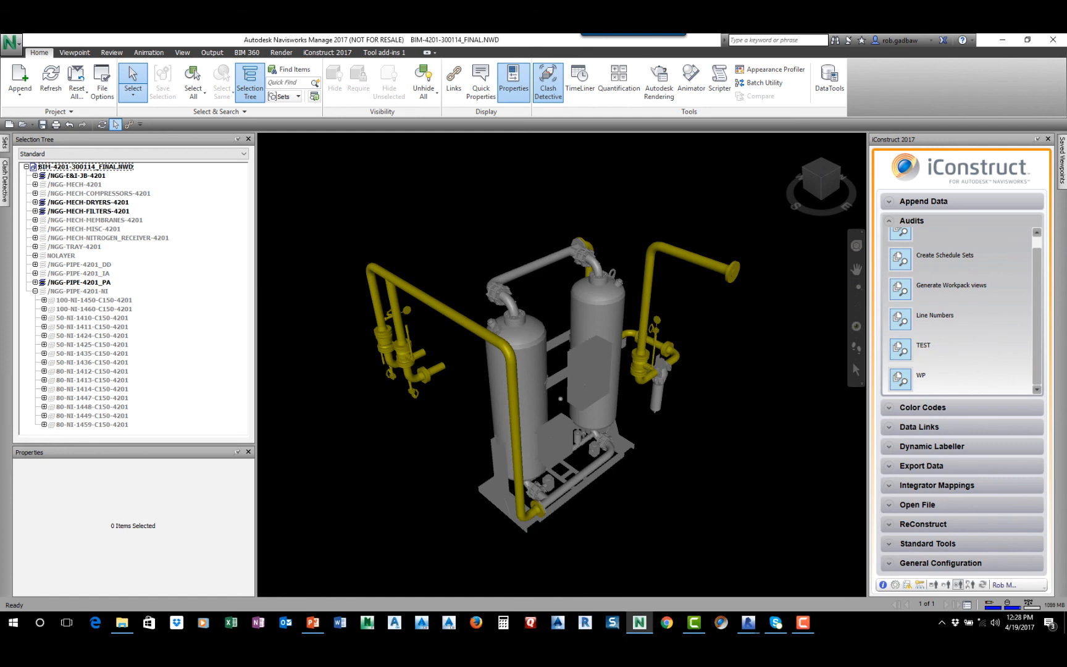
Clear the iConstruct profile back to default settings and expand the Standard Tools
left_click(957, 585)
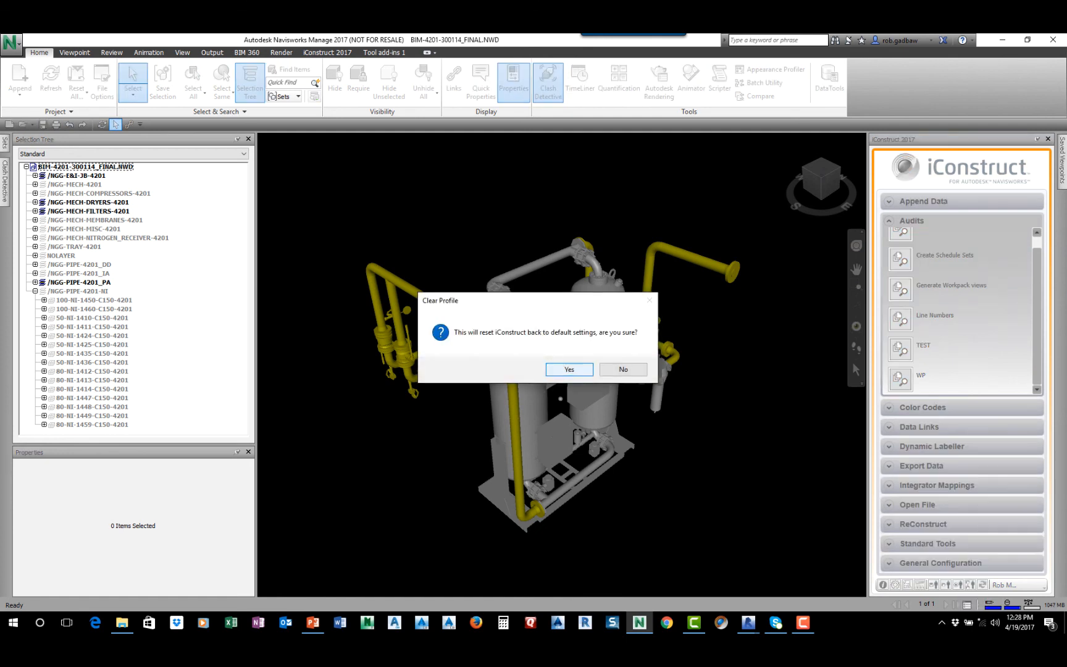
left_click(622, 369)
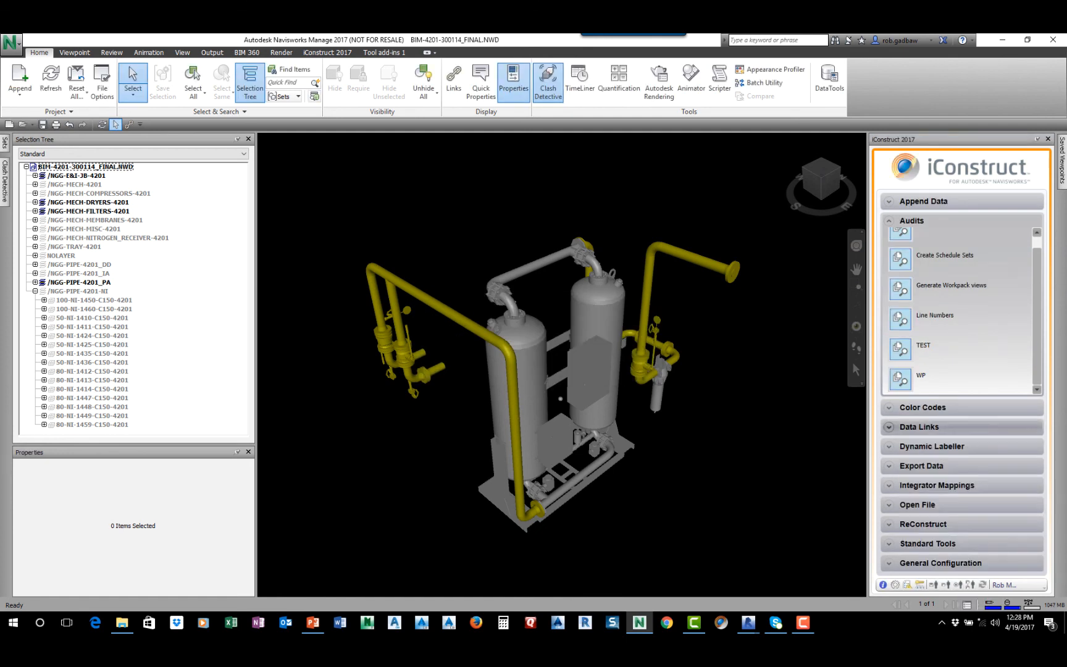
left_click(927, 543)
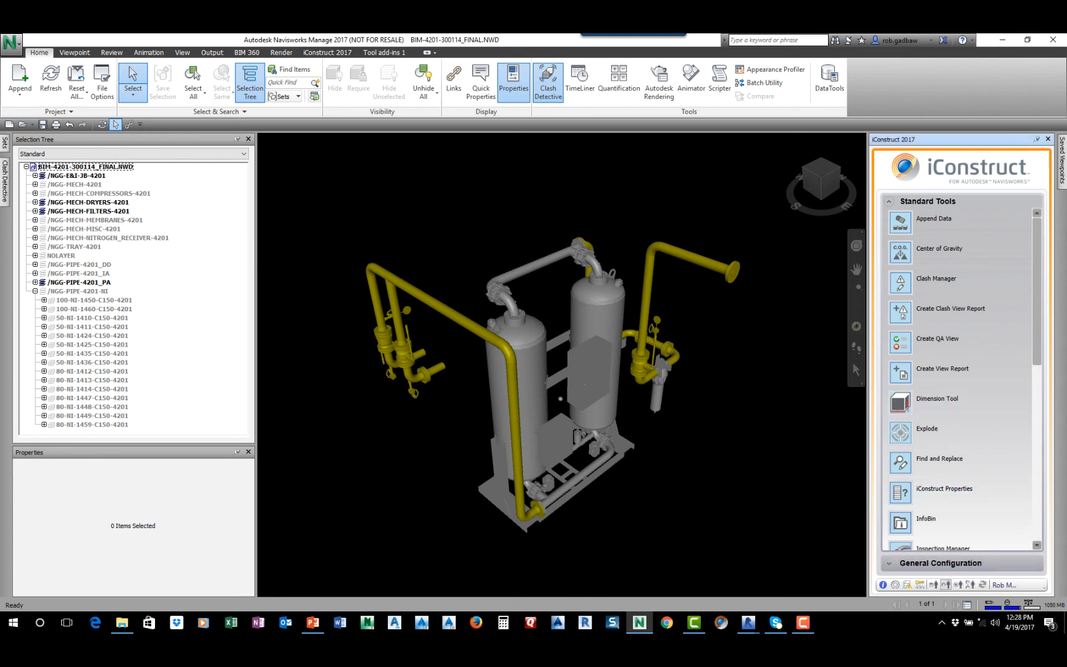
Reload the iConstruct profile demo_profile5.icp and browse its General Configuration tools
left_click(945, 585)
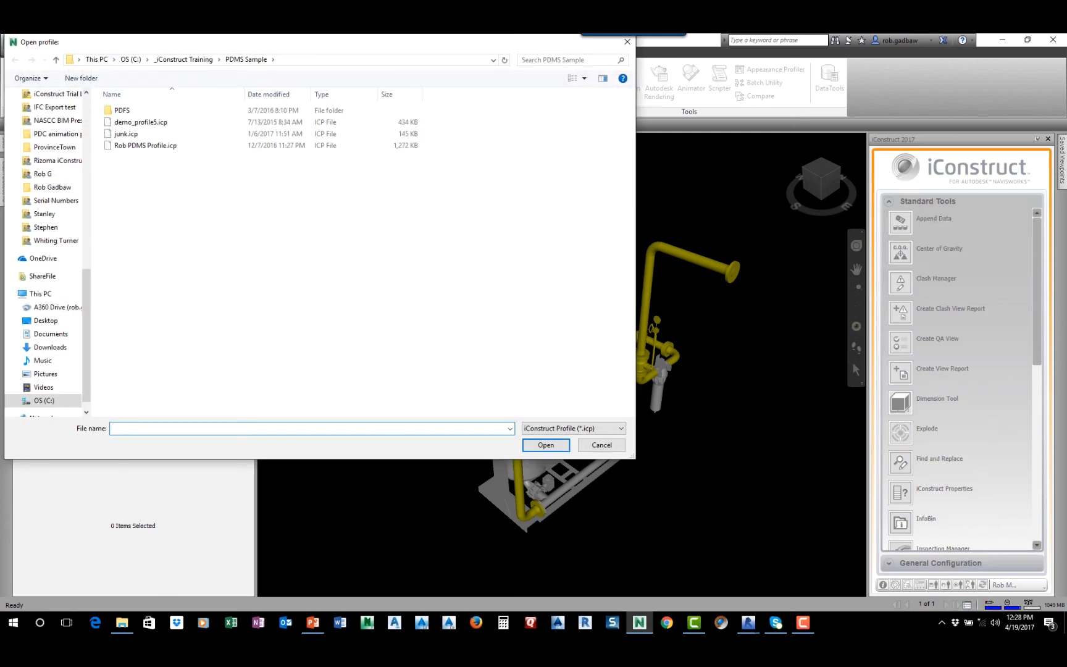
left_click(140, 122)
left_click(546, 444)
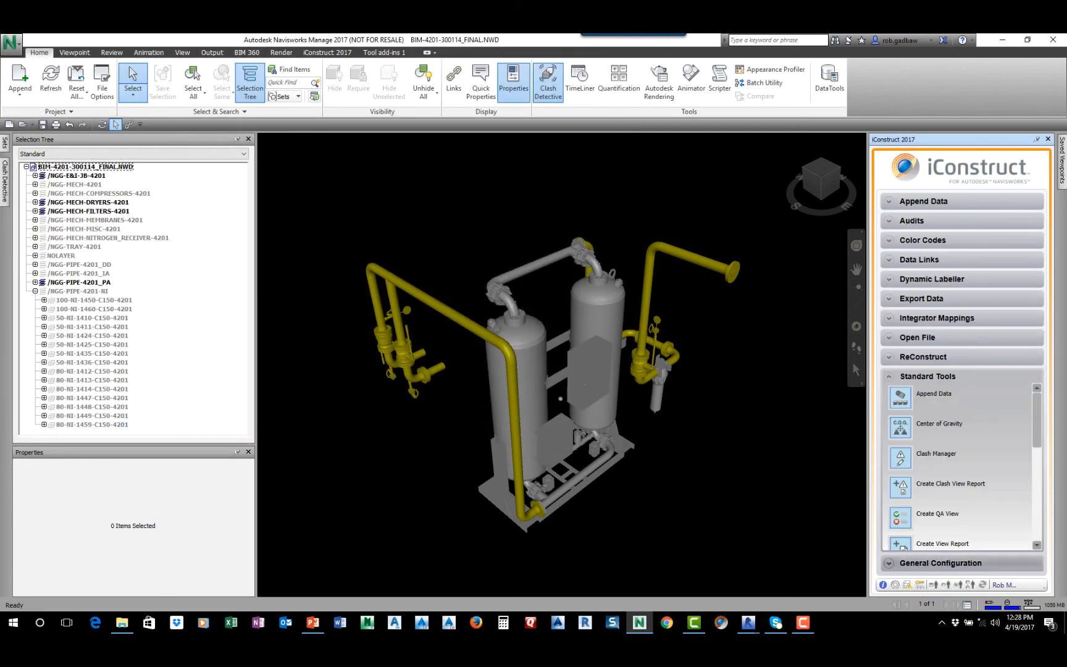
left_click(940, 563)
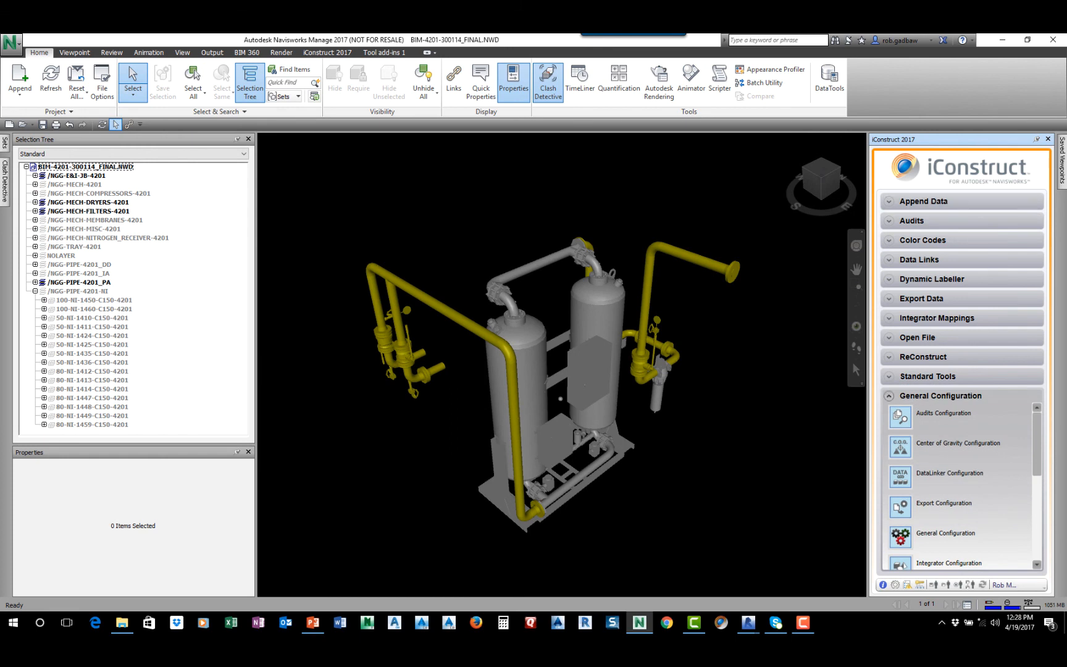
scroll(960, 488, "down", 3)
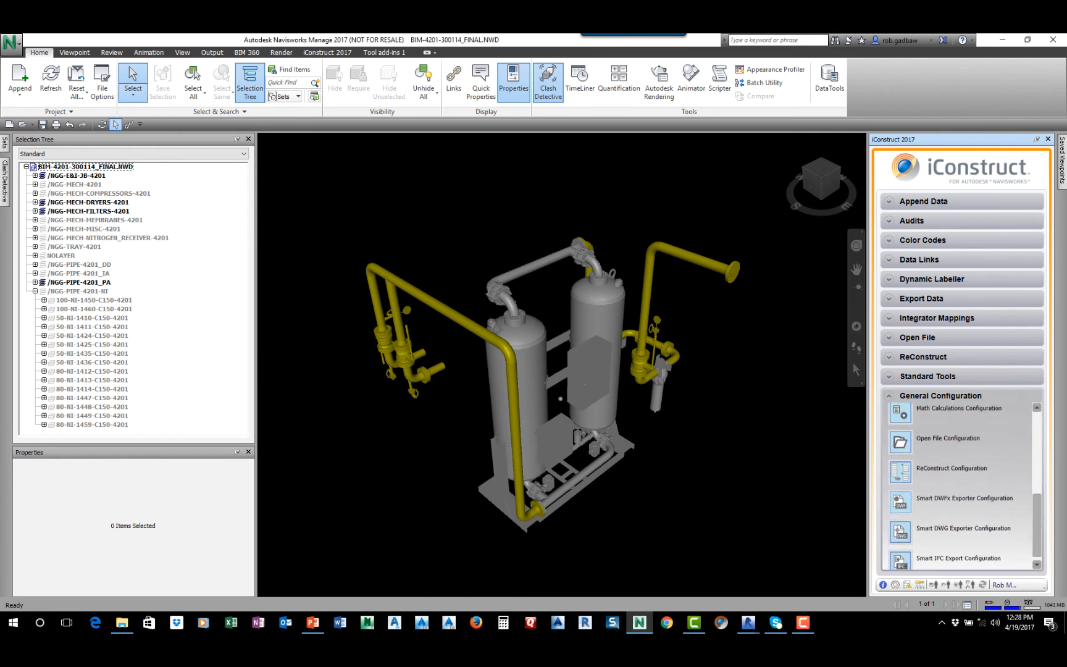
Open the DataLinker Configuration and load the Apply Workpacks template
scroll(960, 487, "up", 2)
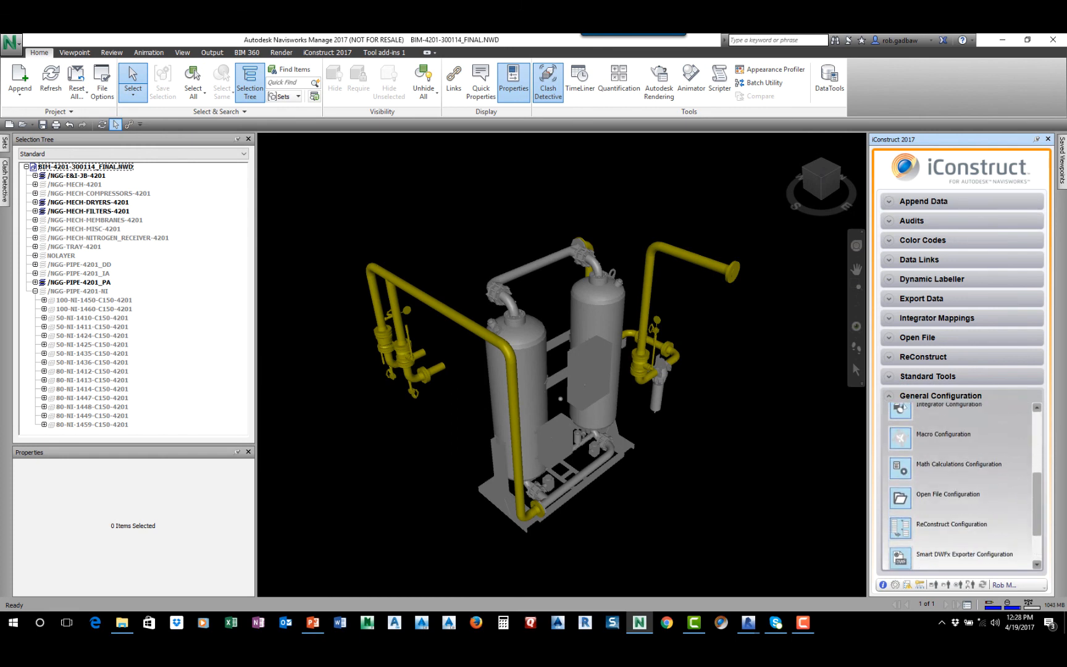
scroll(959, 488, "down", 1)
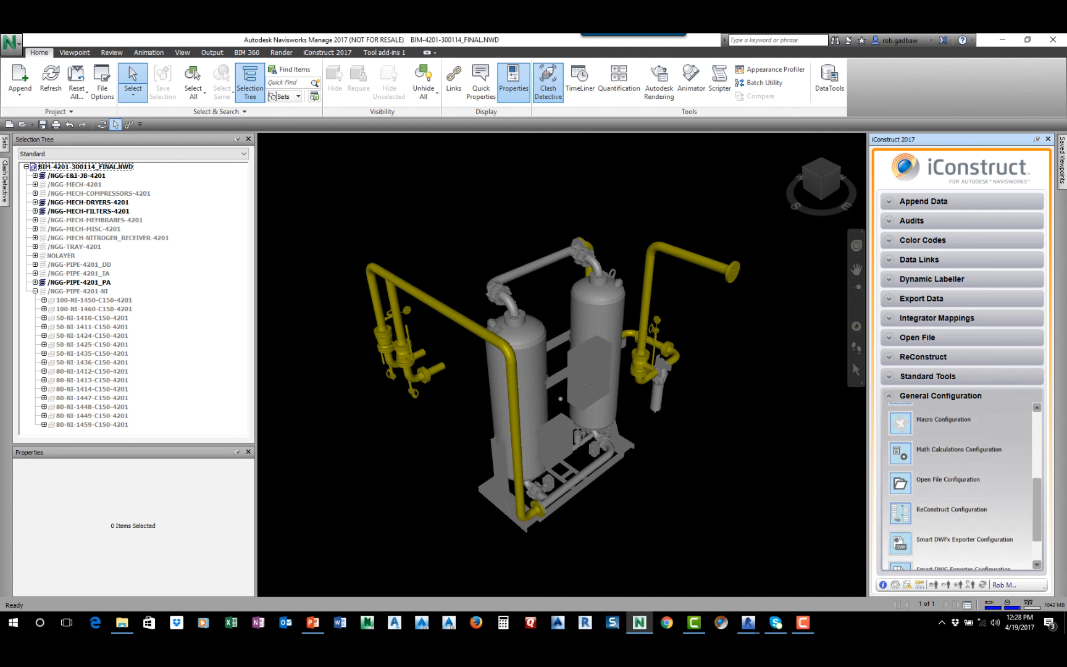
scroll(901, 481, "up", 5)
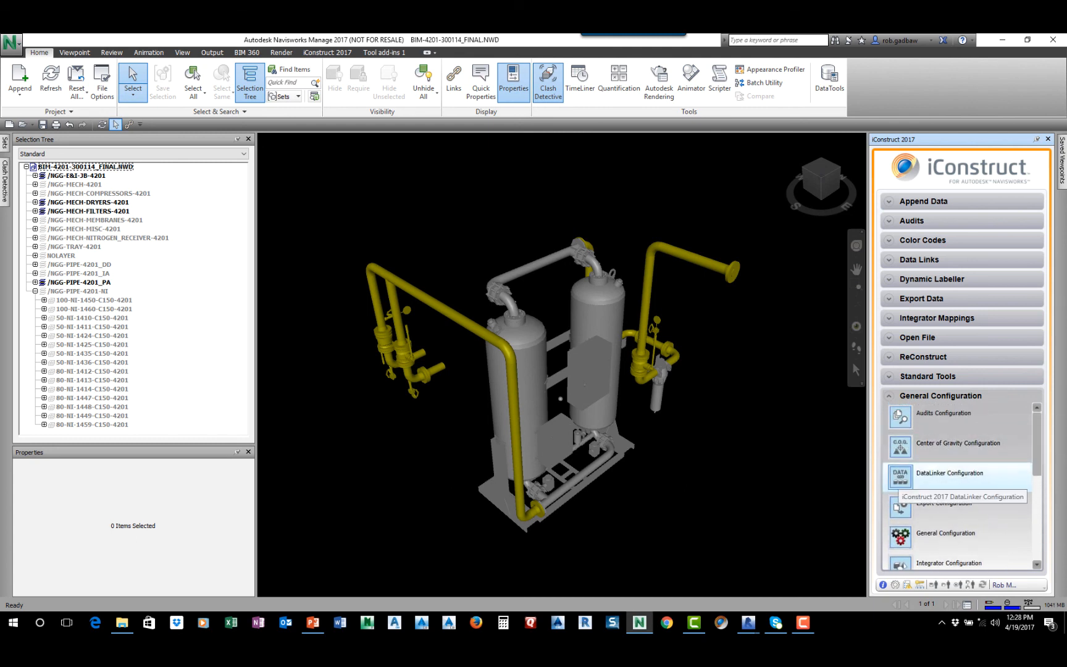
left_click(902, 476)
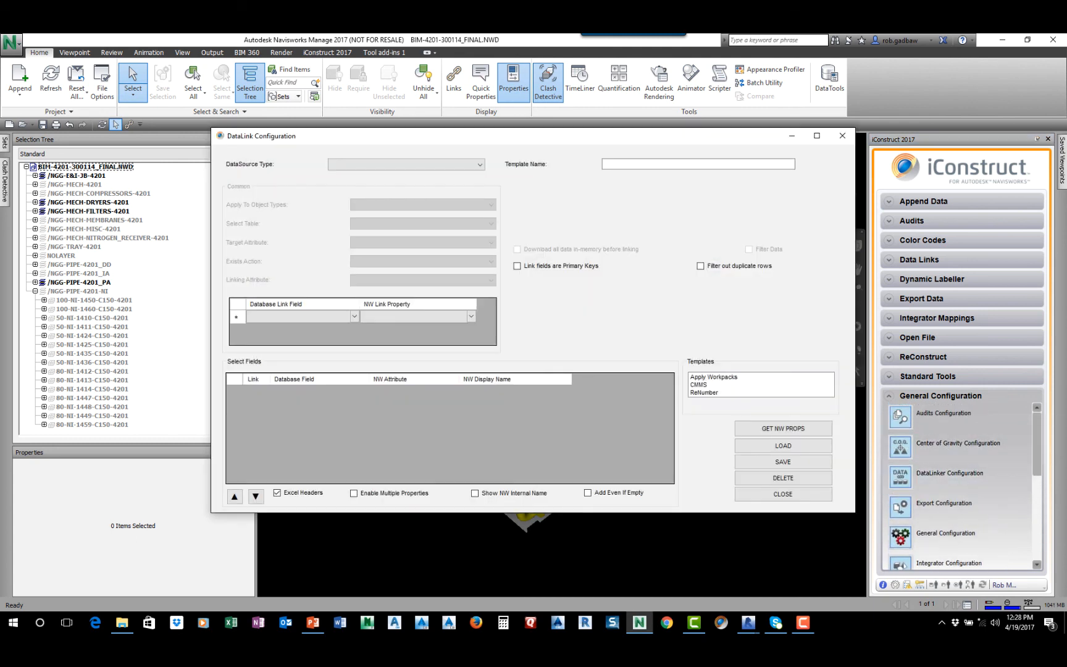
left_click(714, 377)
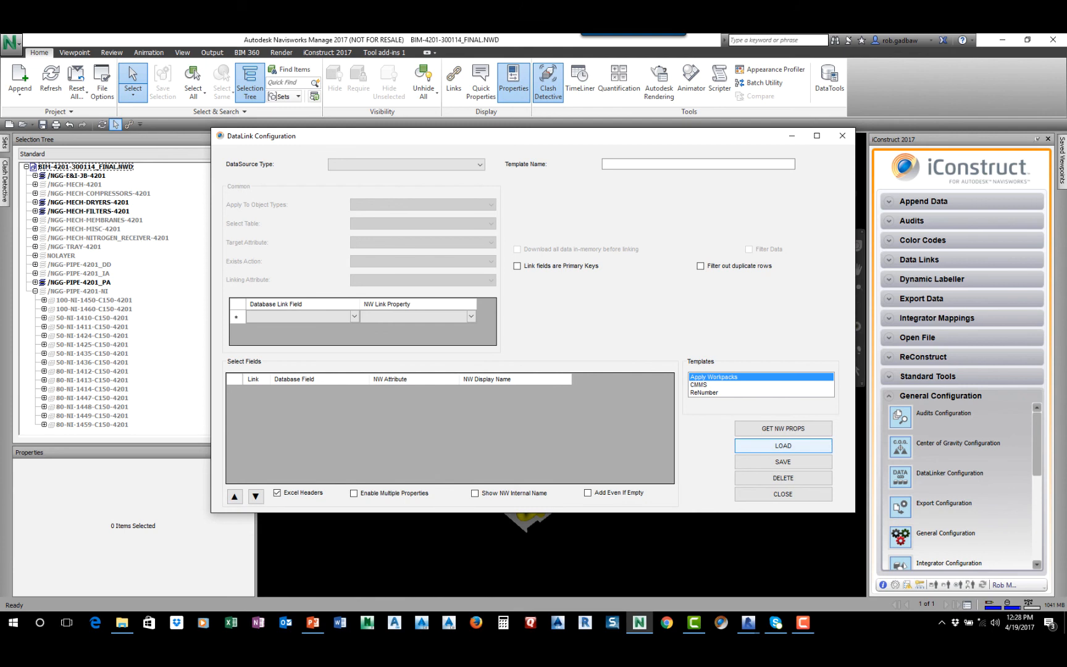
left_click(783, 446)
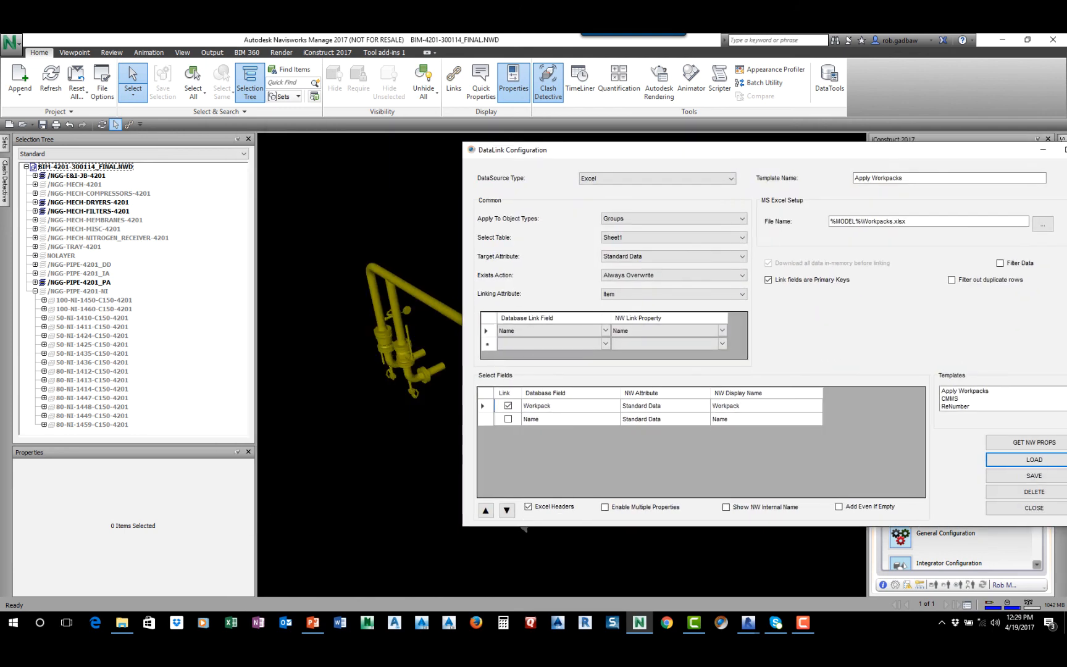
Examine the Standard Data and Item properties of pipe 80-PA-1418-C150-4201 against the template, and close the DataLink Configuration
left_click(93, 424)
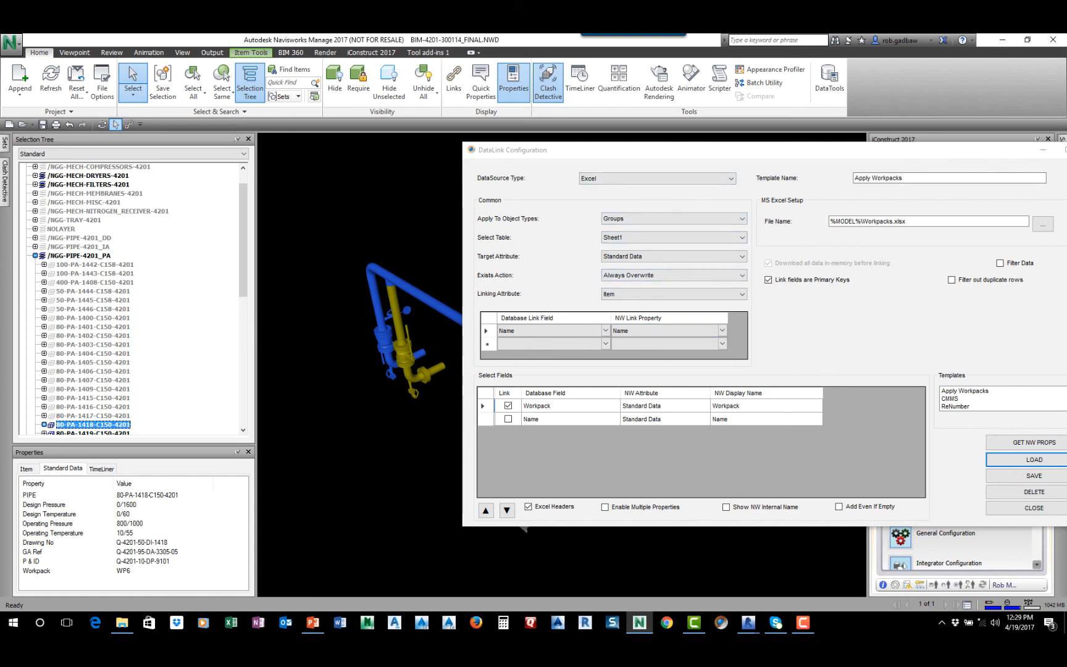
left_click(27, 469)
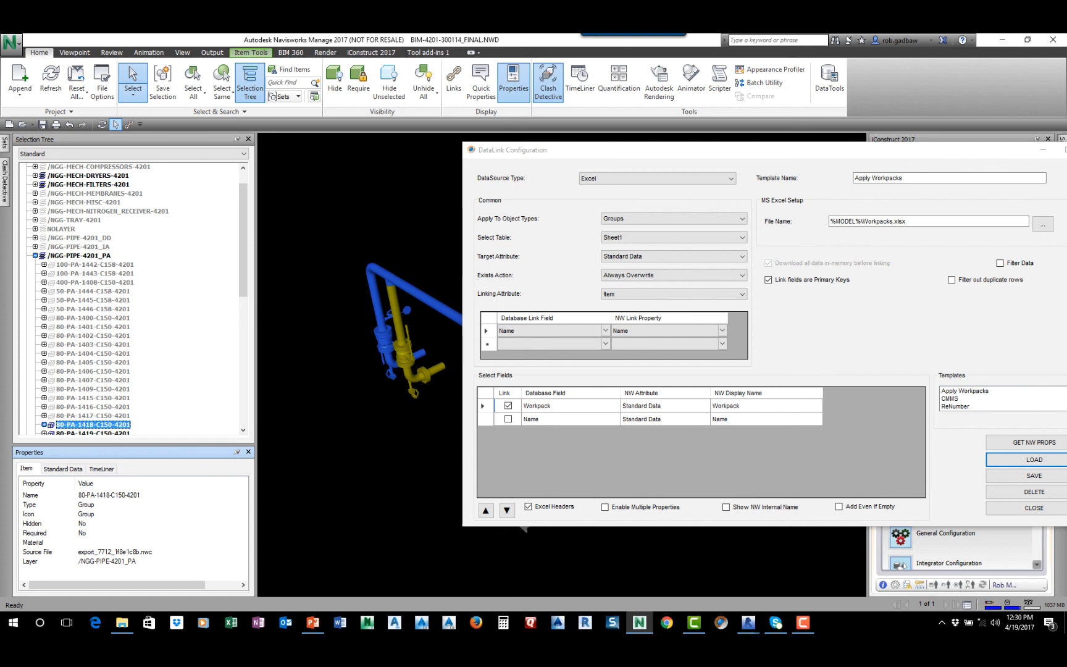
left_click_drag(827, 150, 647, 150)
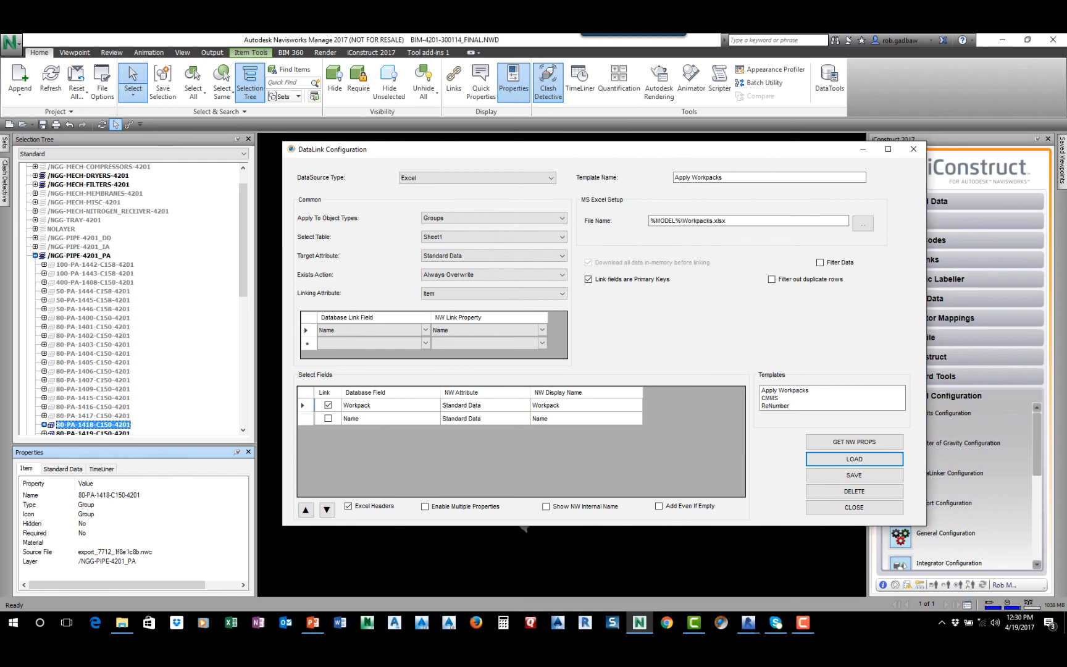
left_click(854, 507)
Examine the tools enabled under General Configuration in the iConstruct security settings, and leave without changes
left_click(896, 585)
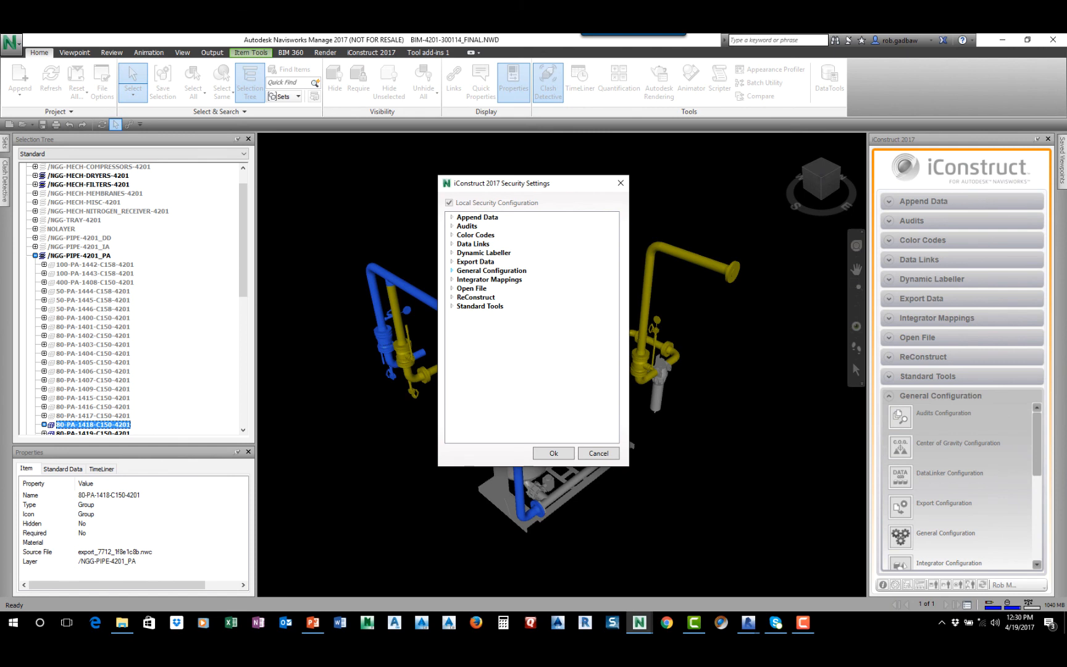
left_click(452, 270)
left_click_drag(614, 294, 614, 336)
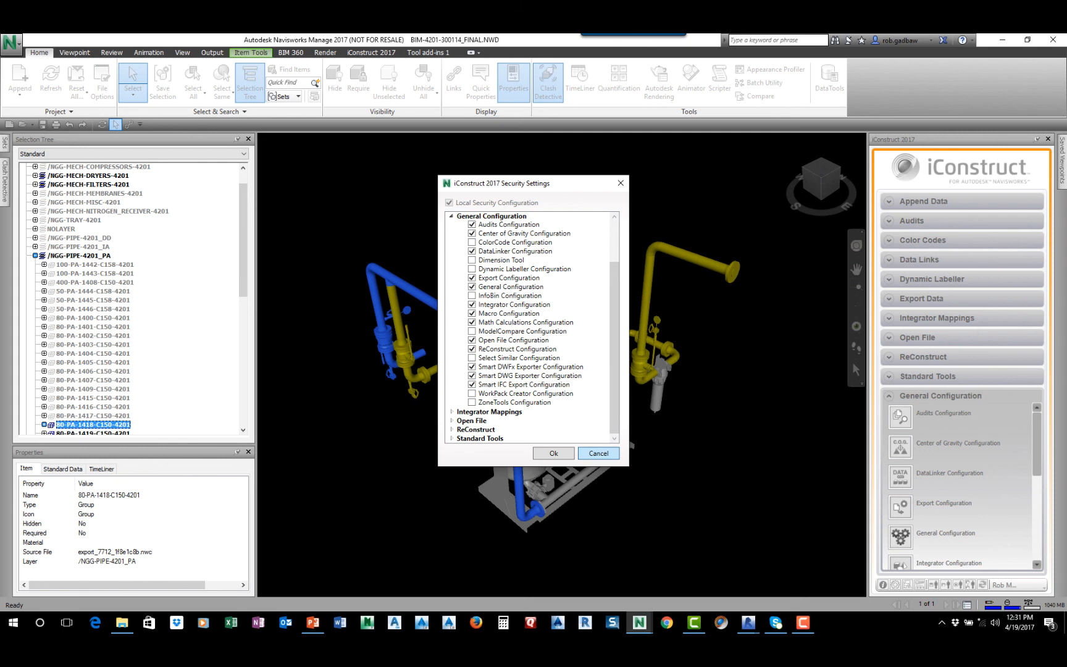
left_click(599, 453)
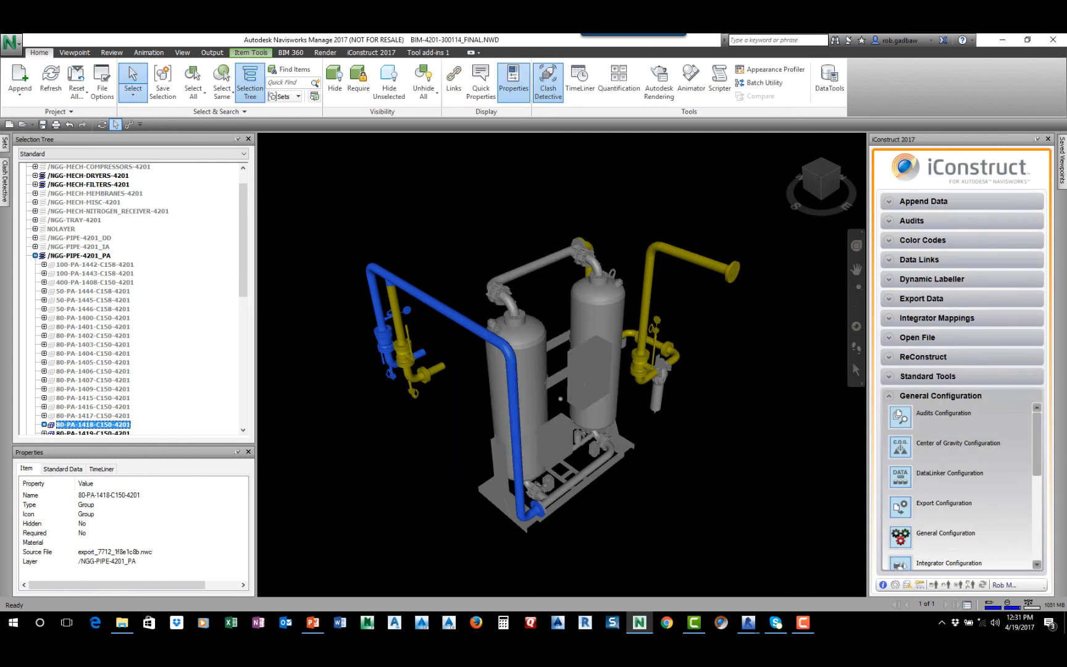
Step through the Audit - WP saved viewpoints around WP6 and display the one with the three membrane vessels
mouse_move(1061, 162)
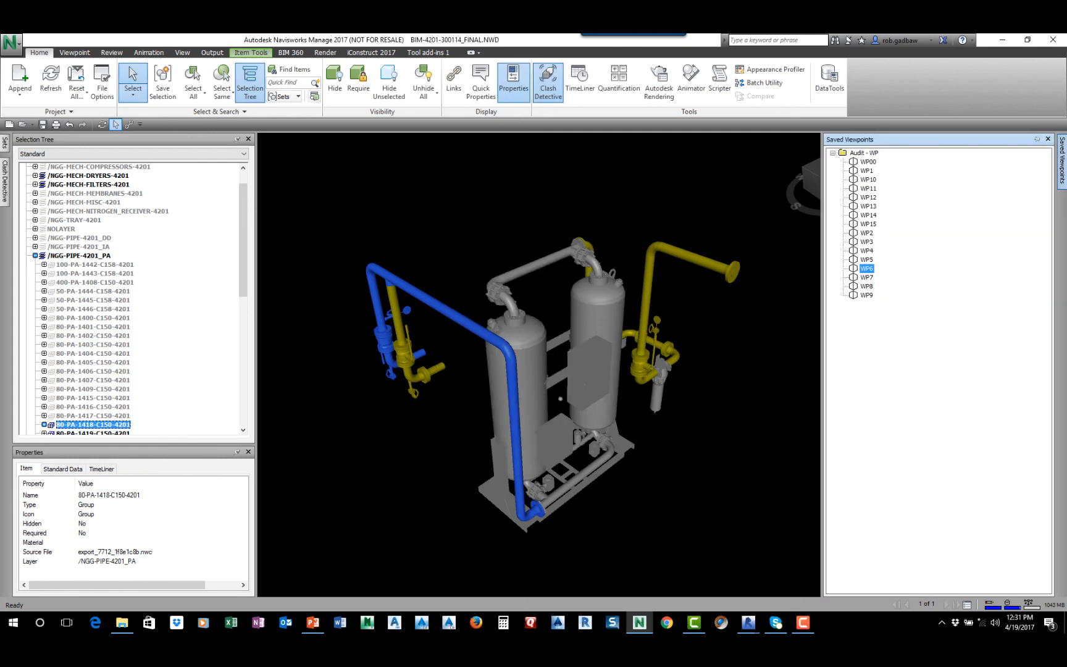
key("Down")
key("Down")
key("Down")
key("Up")
key("Up")
key("Up")
key("Up")
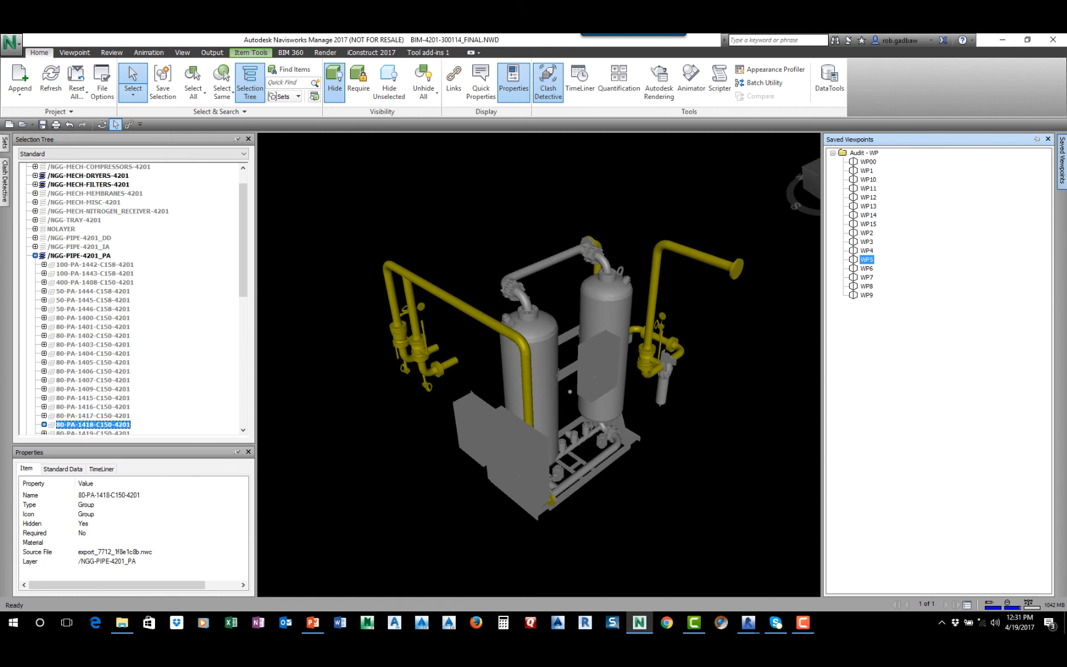
key("Down")
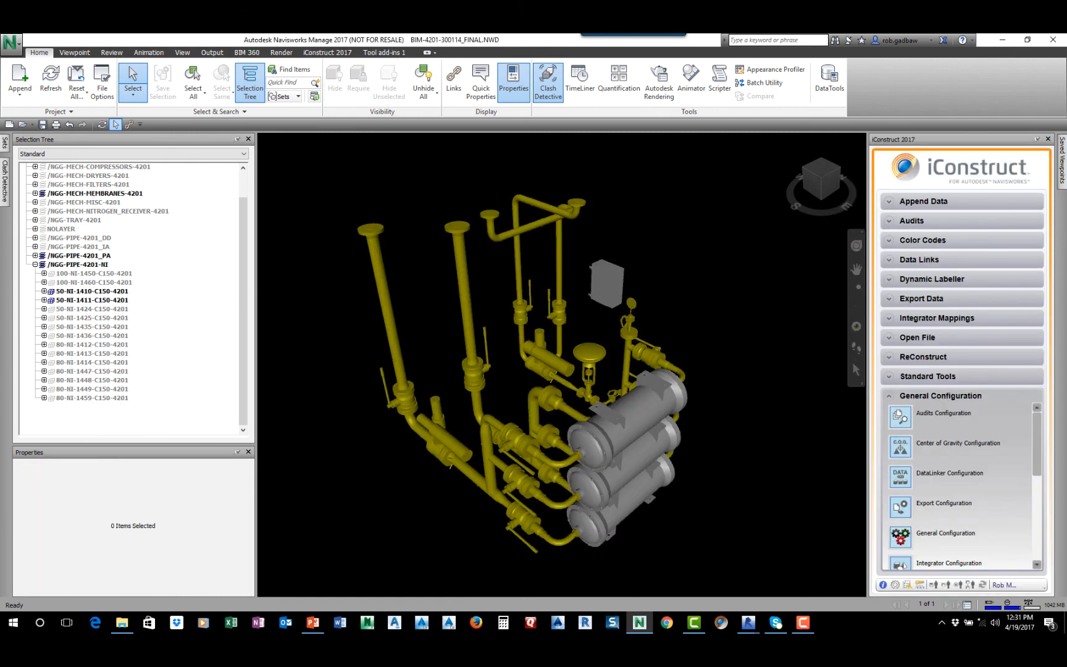
Label the vertical tube of pipe 80-PA-1409-C150-4201 with the PDMS dynamic labeller
right_click(392, 341)
left_click(460, 437)
left_click(392, 338)
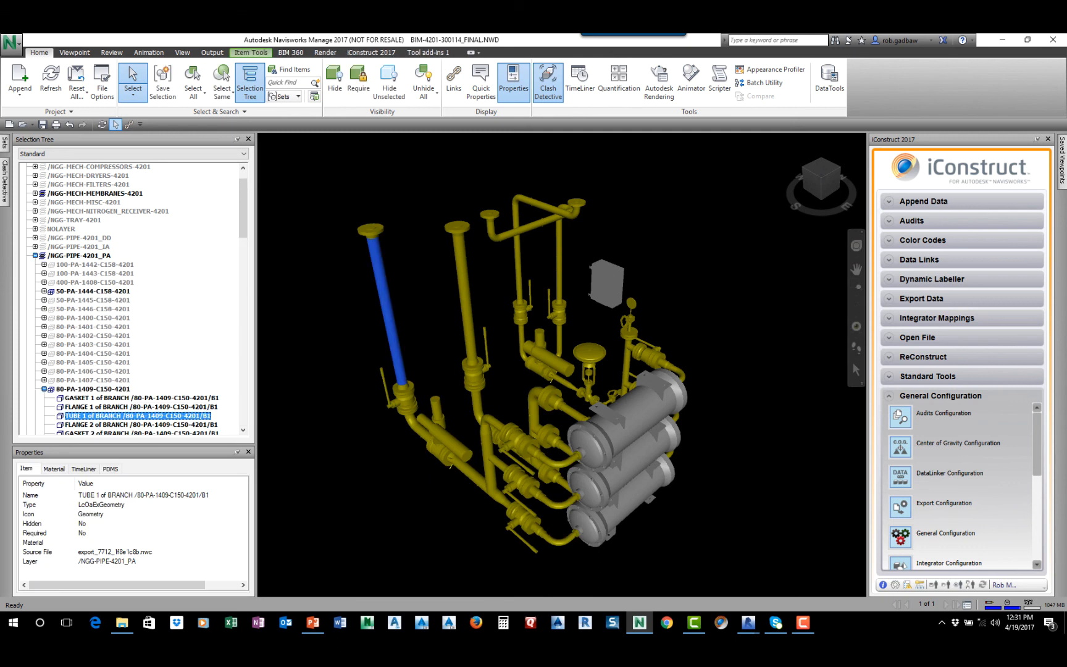
left_click(932, 280)
left_click(924, 326)
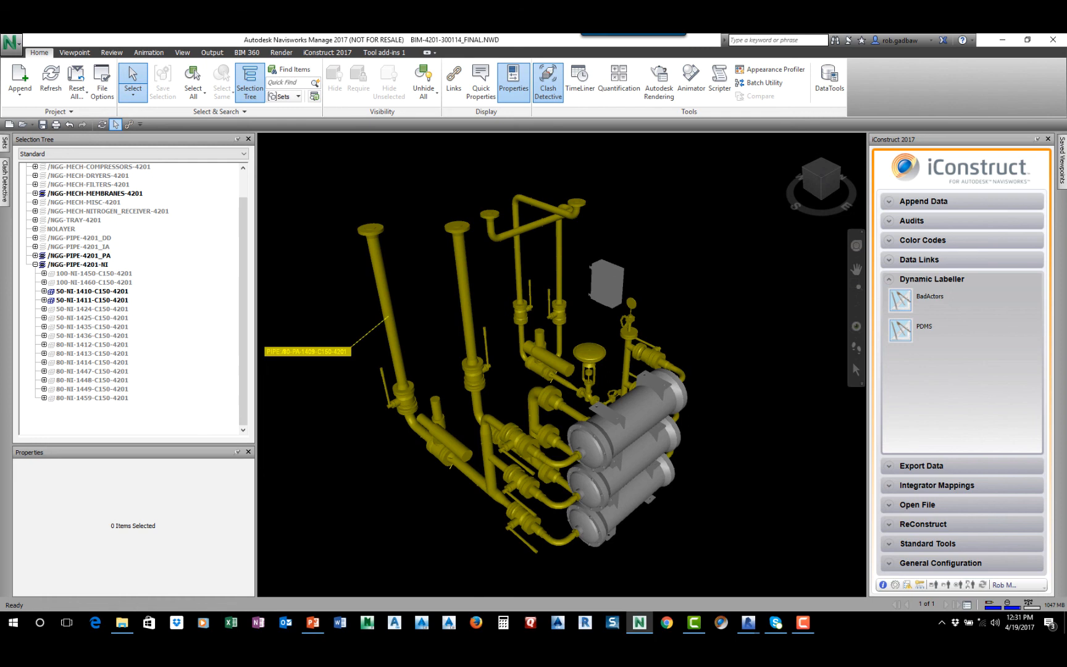
Add PDMS labels to pipes 50-PA-1444-C158-4201 and 50-NI-1410-C150-4201, also trying one on the upper membrane vessel
left_click(558, 259)
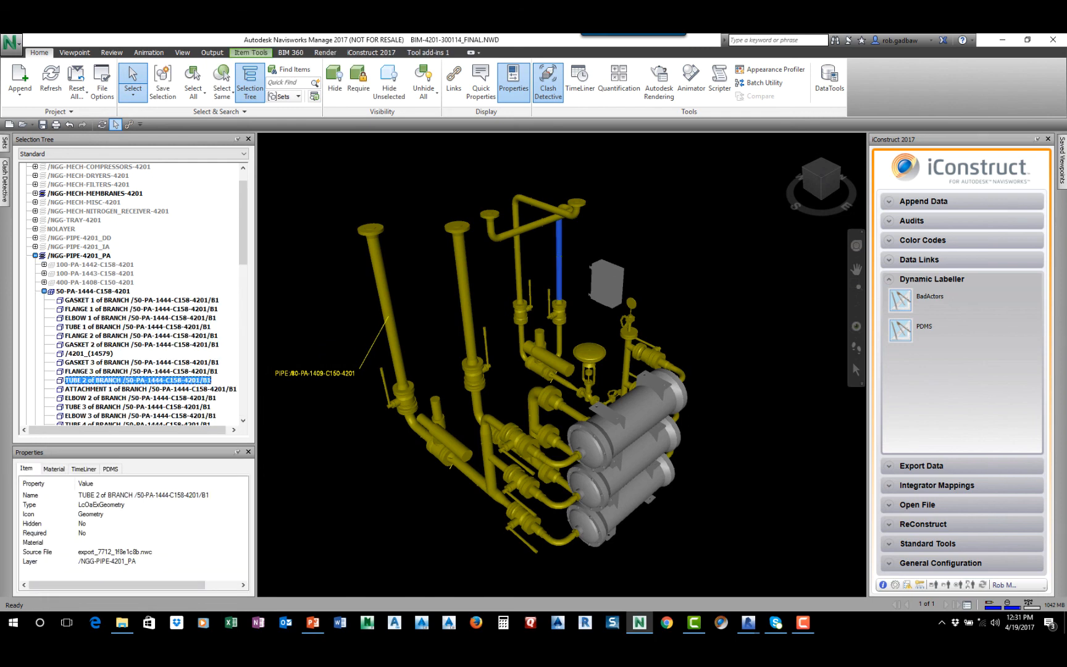
left_click(923, 327)
left_click(636, 413)
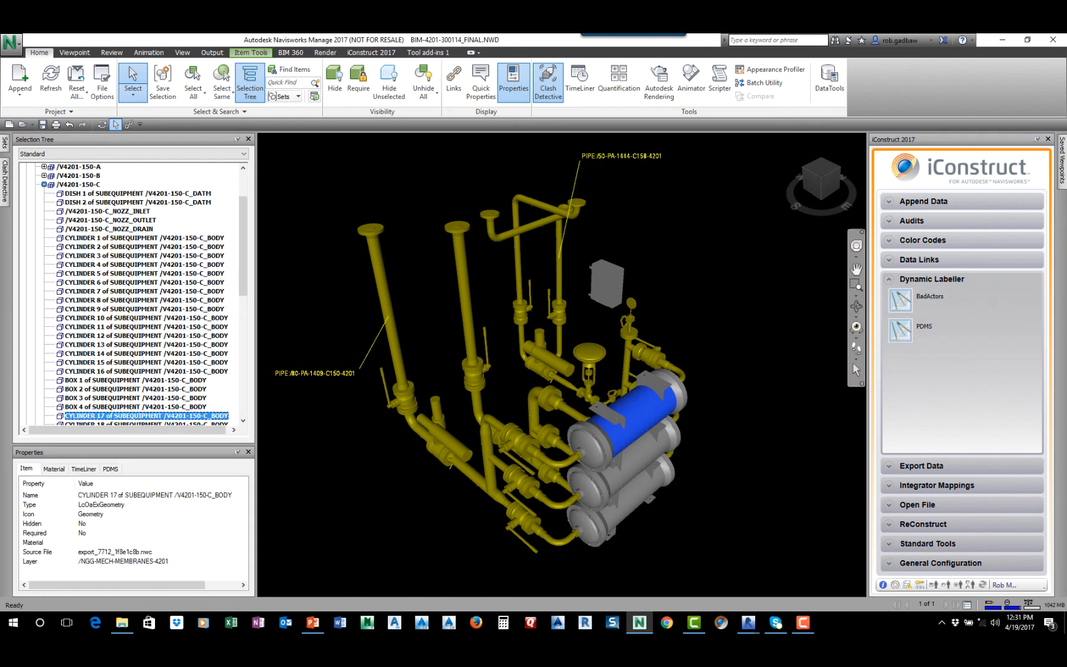
left_click(923, 327)
left_click(679, 375)
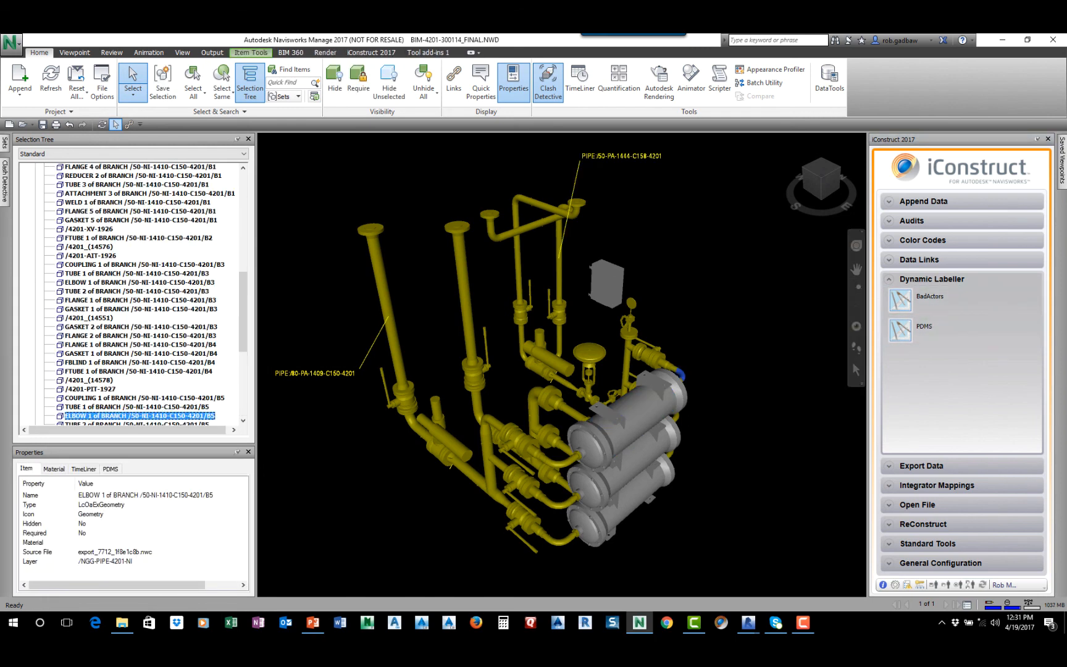
left_click(924, 327)
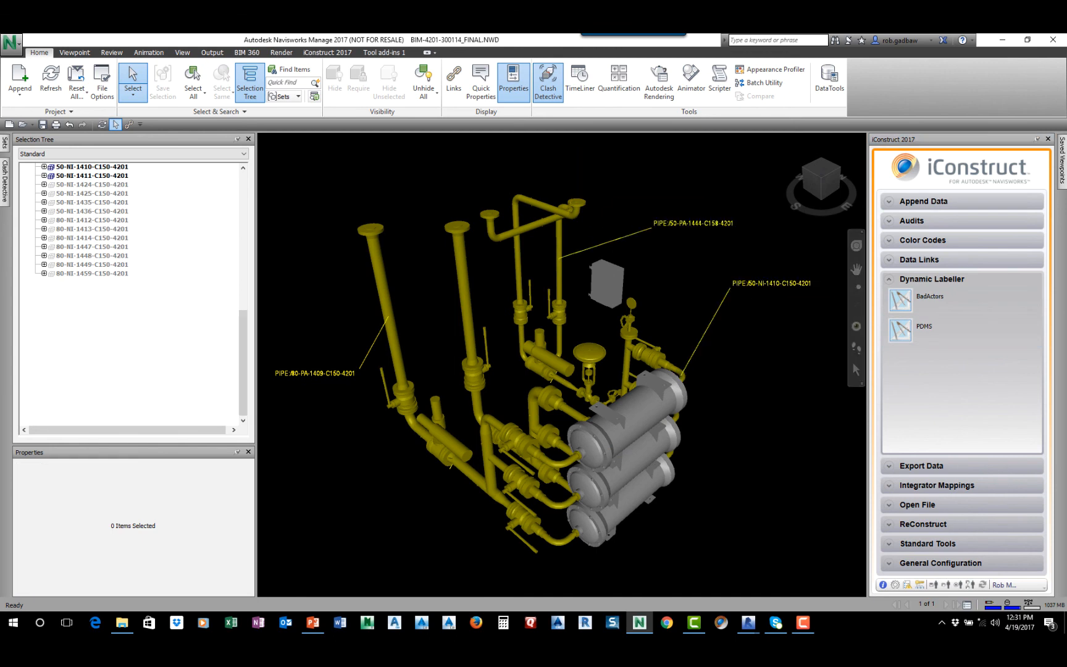
middle_click_drag(515, 451, 504, 407)
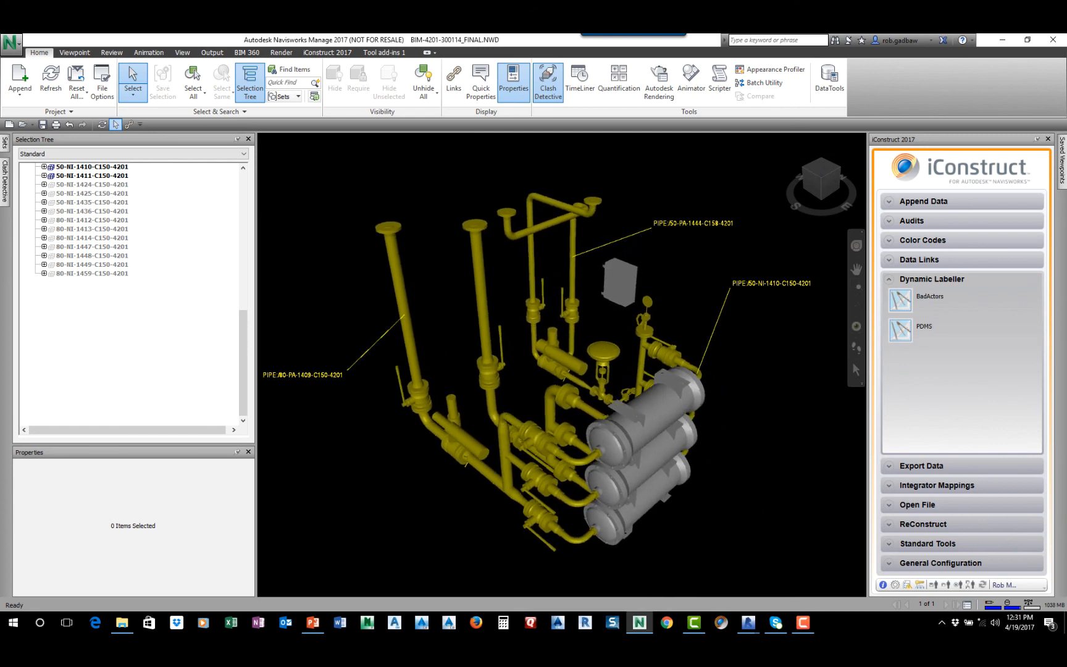
Clear the marking labels from the membrane vessel piping view
left_click(327, 53)
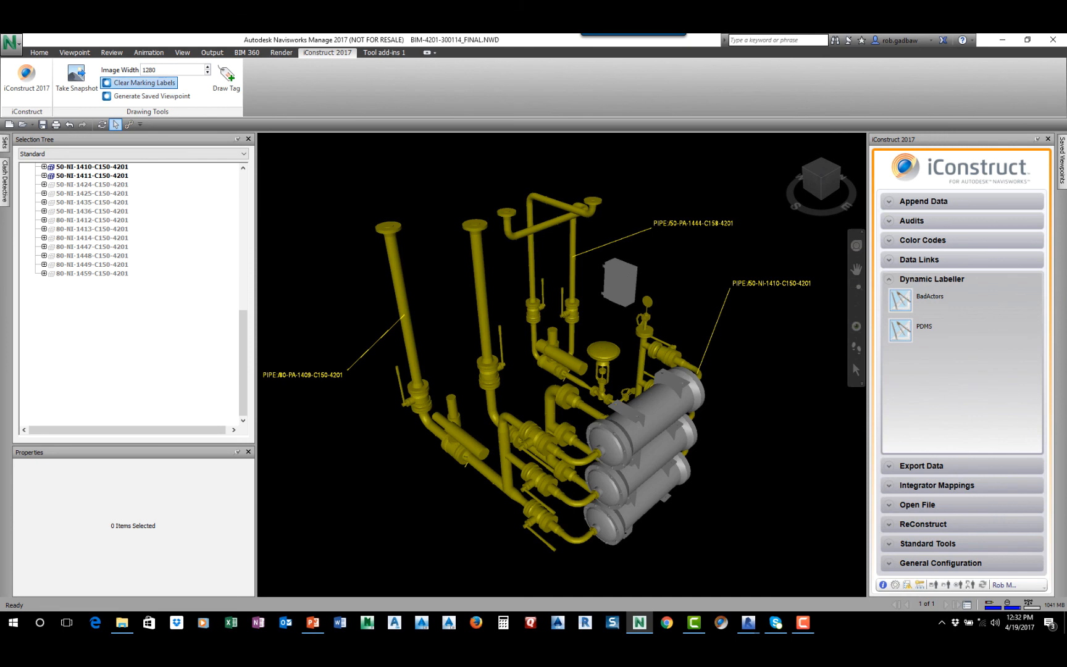
left_click(139, 83)
middle_click_drag(524, 383, 559, 386)
scroll(587, 346, "down", 5)
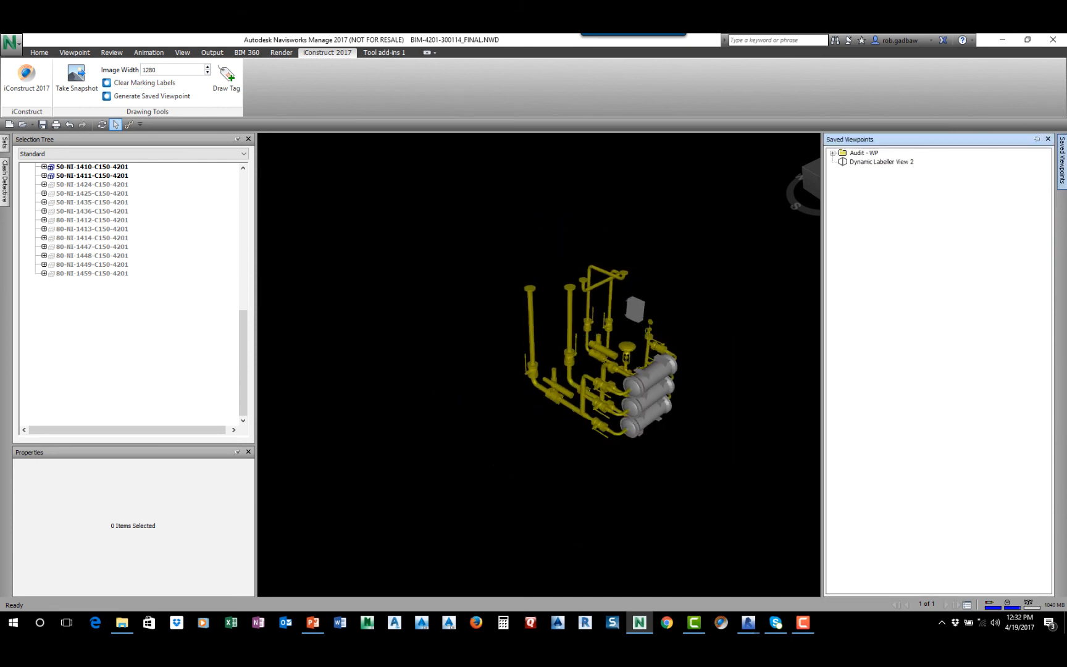
Check the WP00 and WP1 audit viewpoints and restore the saved viewpoint Dynamic Labeller View 2
left_click(832, 154)
left_click(868, 162)
left_click(866, 171)
left_click(881, 304)
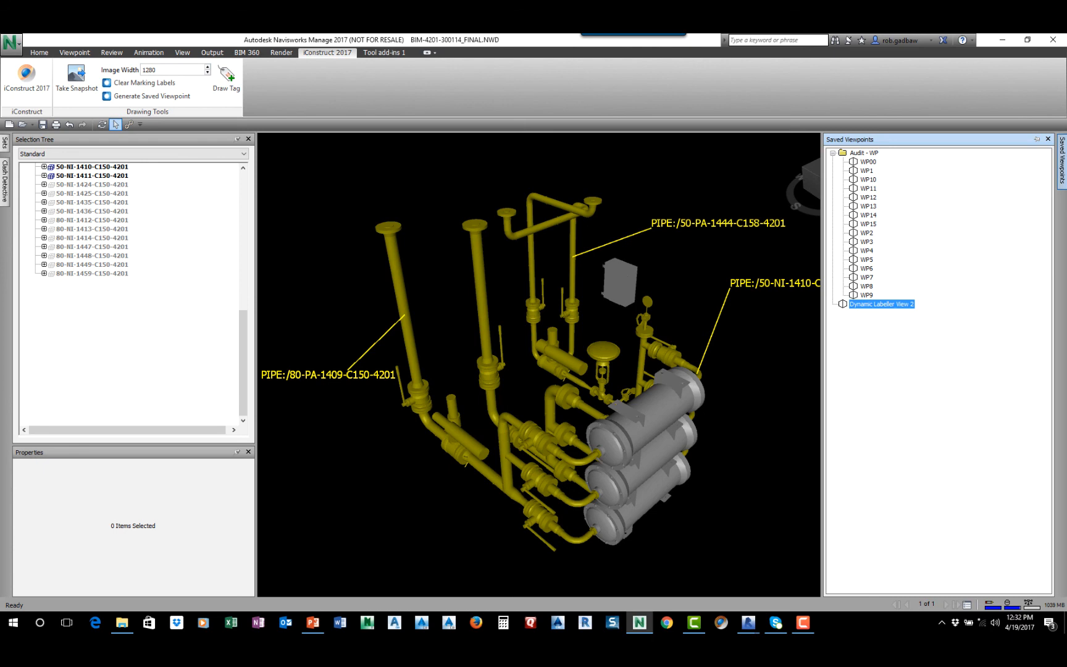
left_click(779, 346)
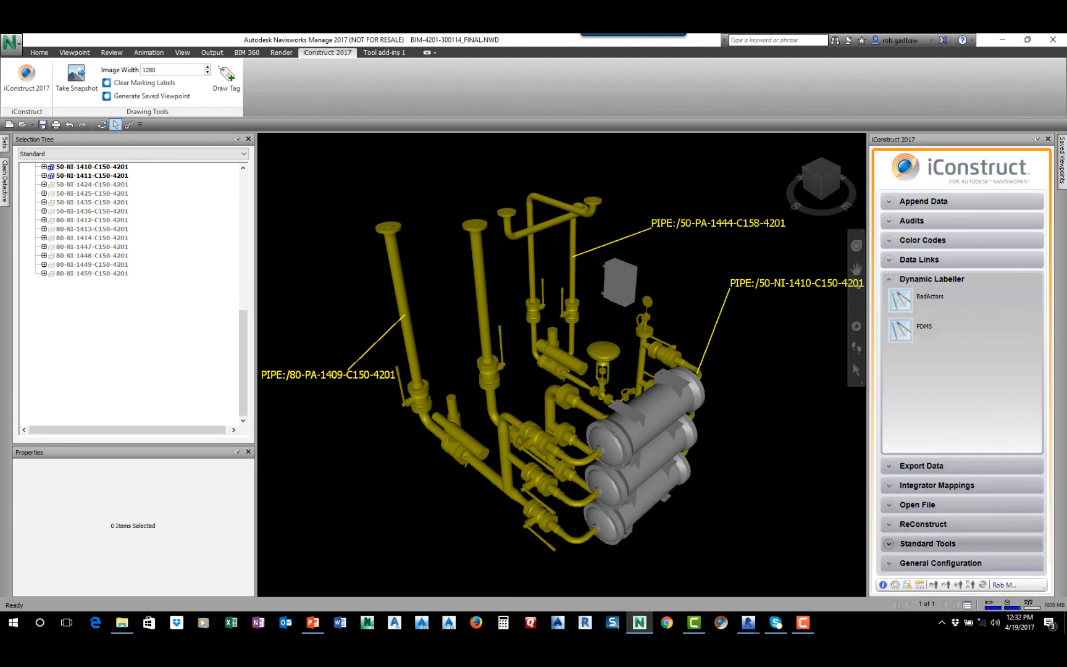
Run Create View Report with the Workpack Report template for the Audit - WP viewpoints WP4, WP5, WP6 and WP7
left_click(927, 543)
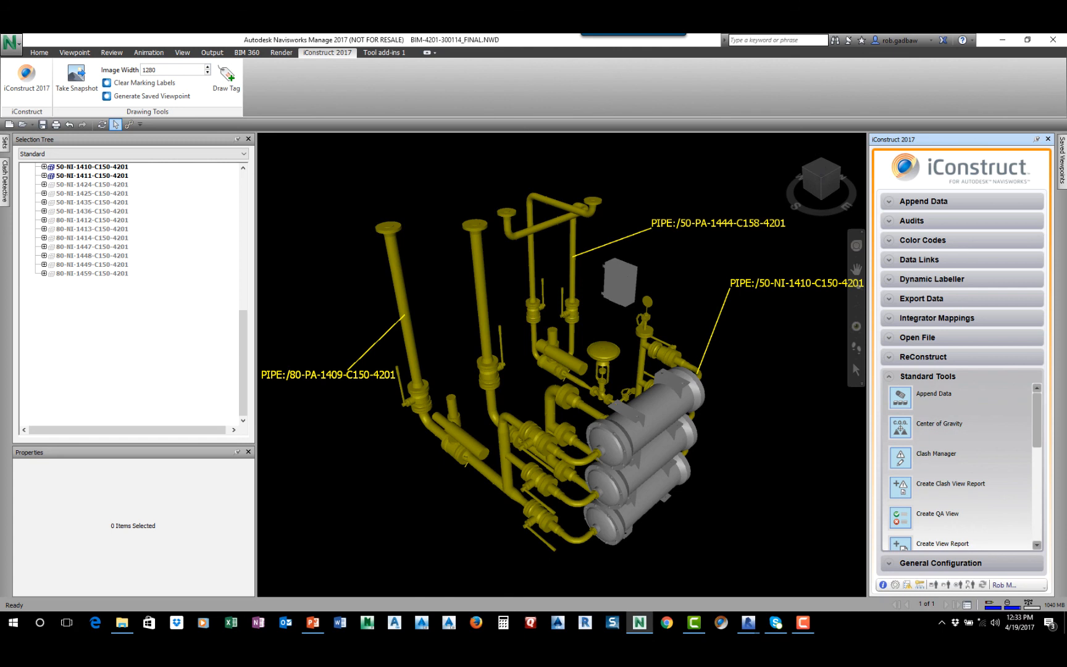
scroll(926, 472, "down", 3)
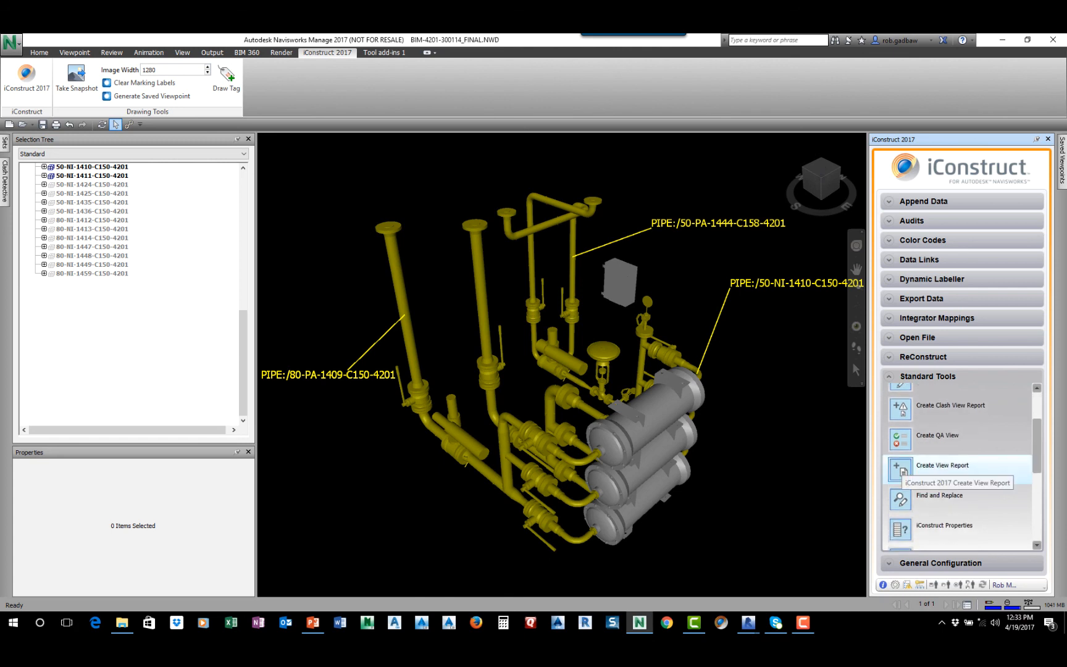
left_click(932, 469)
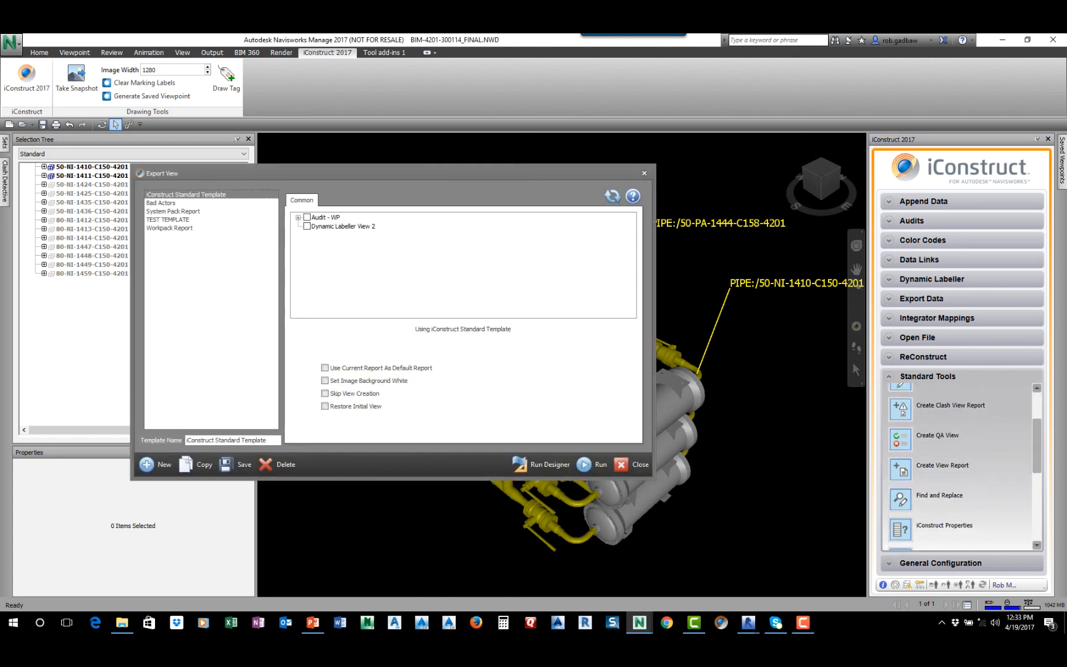
left_click(170, 228)
left_click(298, 217)
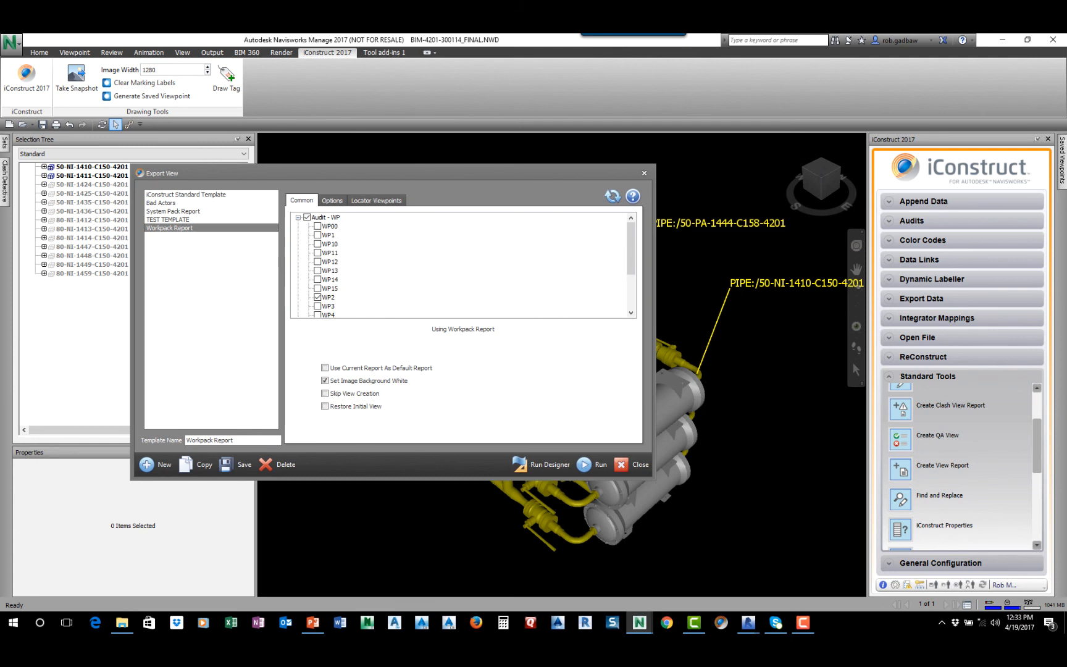
left_click_drag(631, 248, 630, 269)
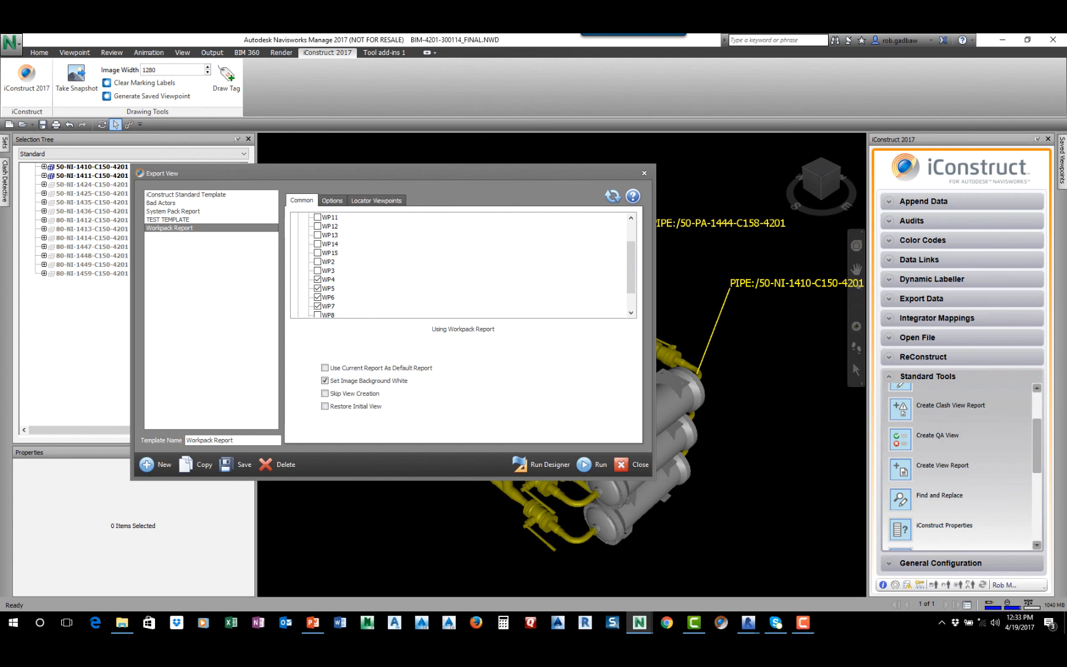
left_click(583, 465)
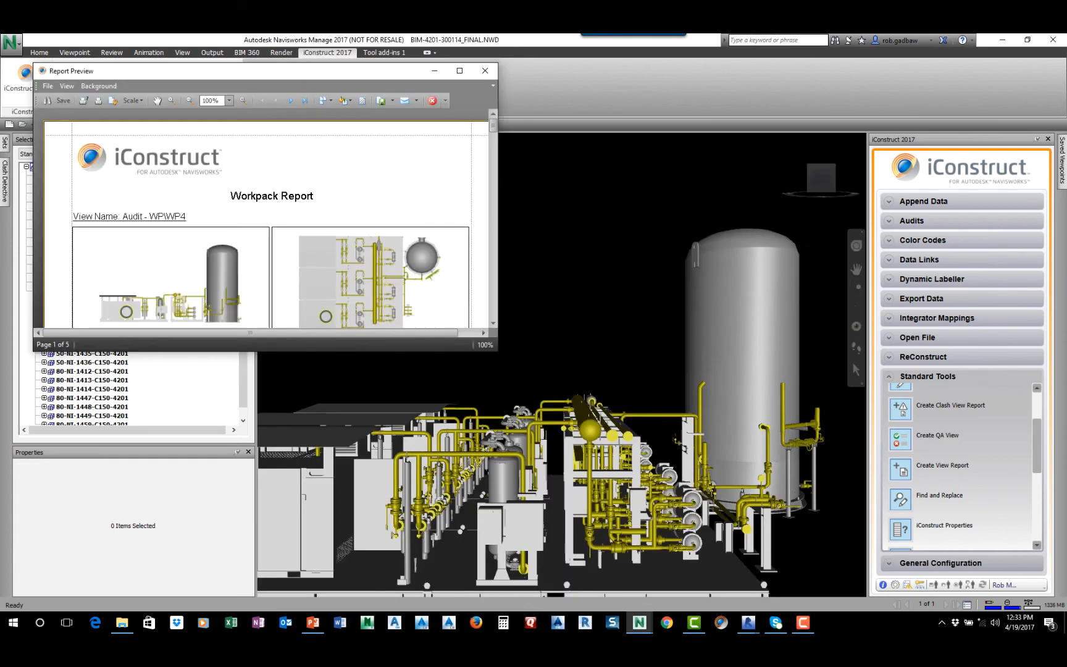
Maximize the report preview and examine the WP4 page's line number and description tables
left_click(460, 70)
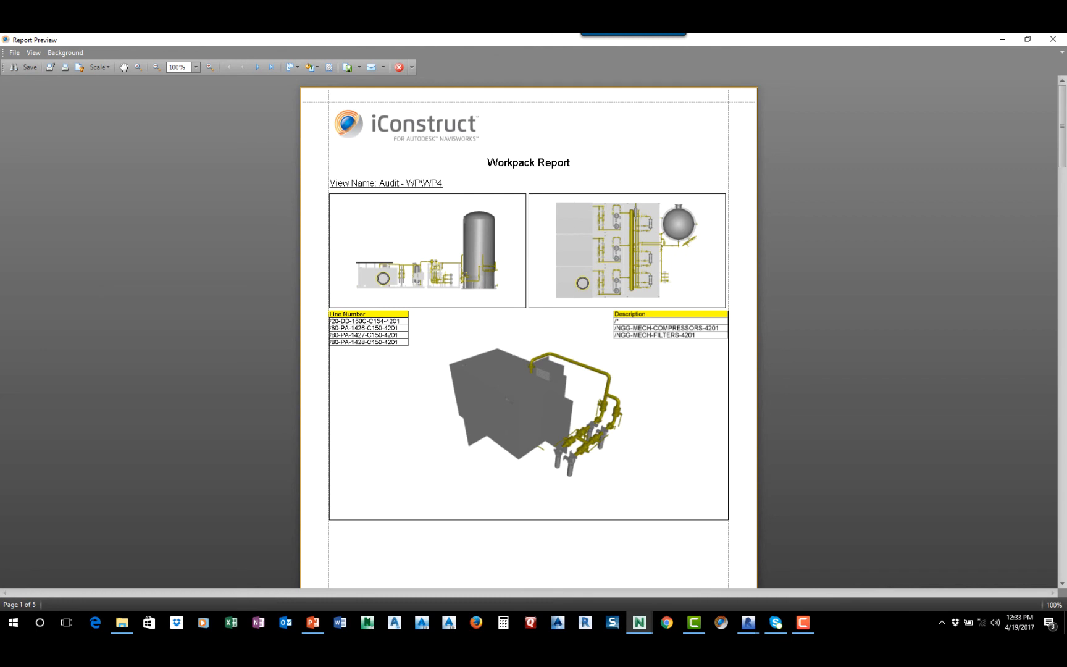
left_click(368, 328)
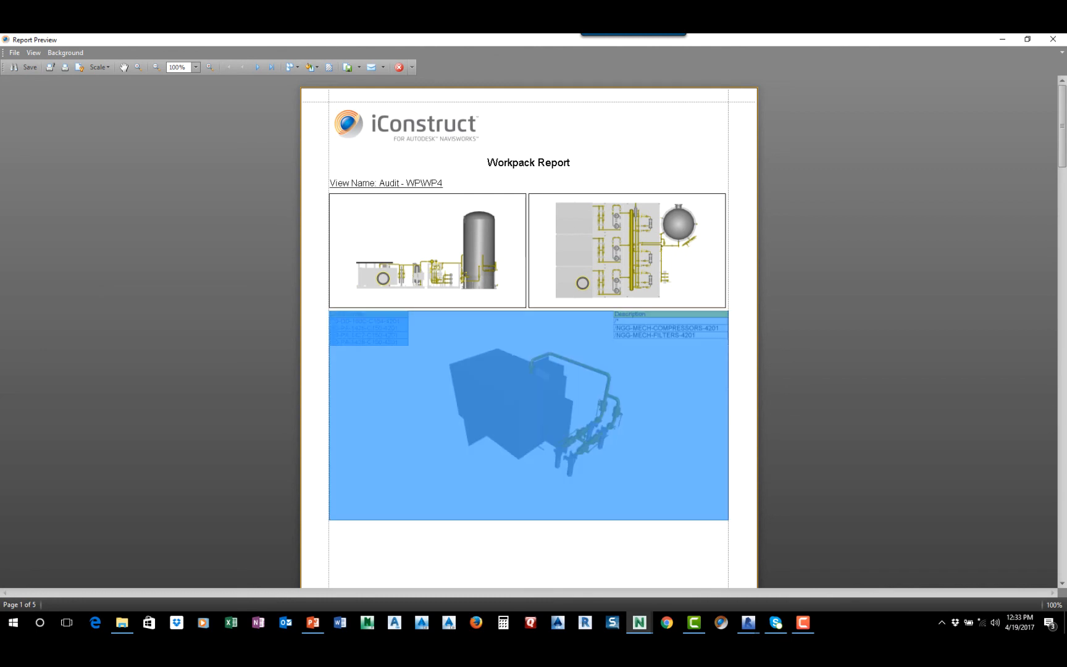
key("Escape")
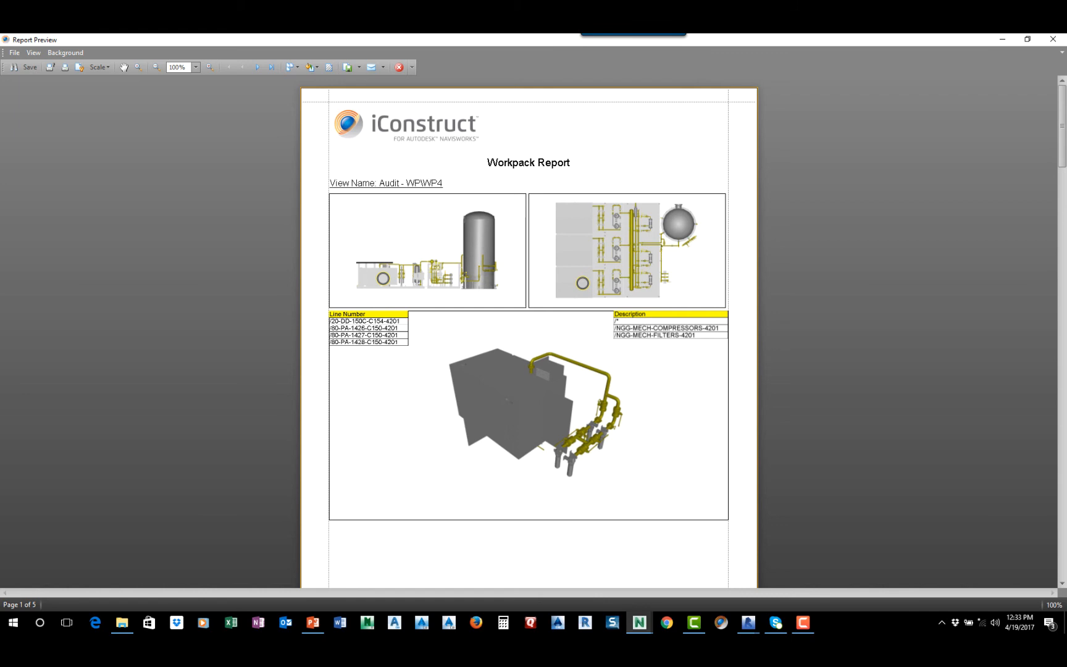
Examine the views and the line number and description tables on the report's WP5 and WP6 pages, then close the preview
scroll(528, 333, "down", 8)
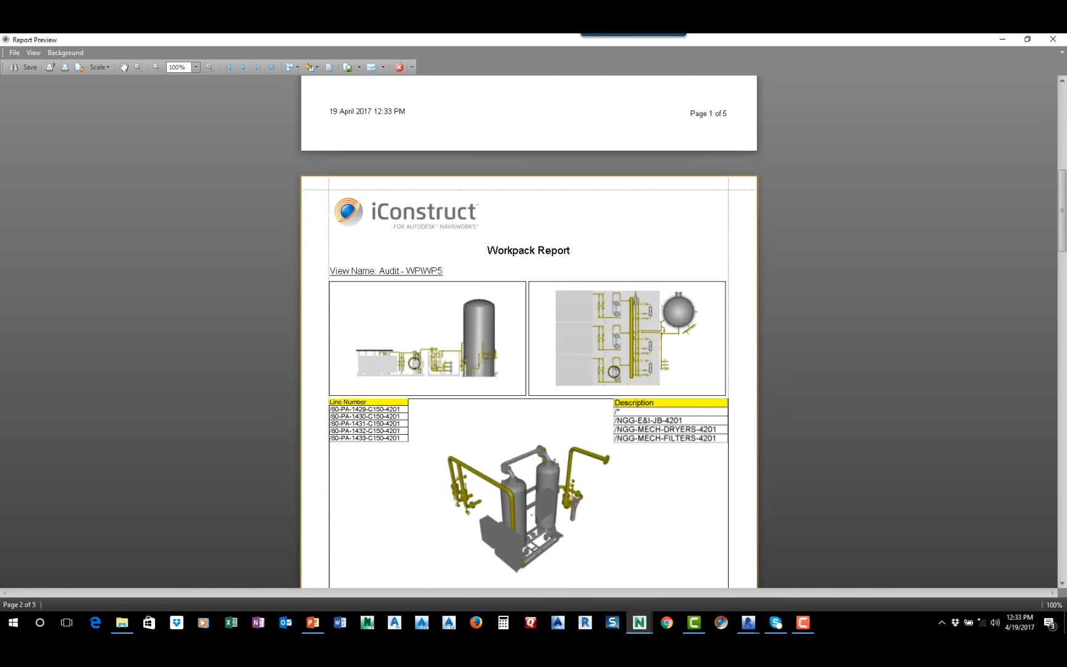
scroll(528, 333, "down", 5)
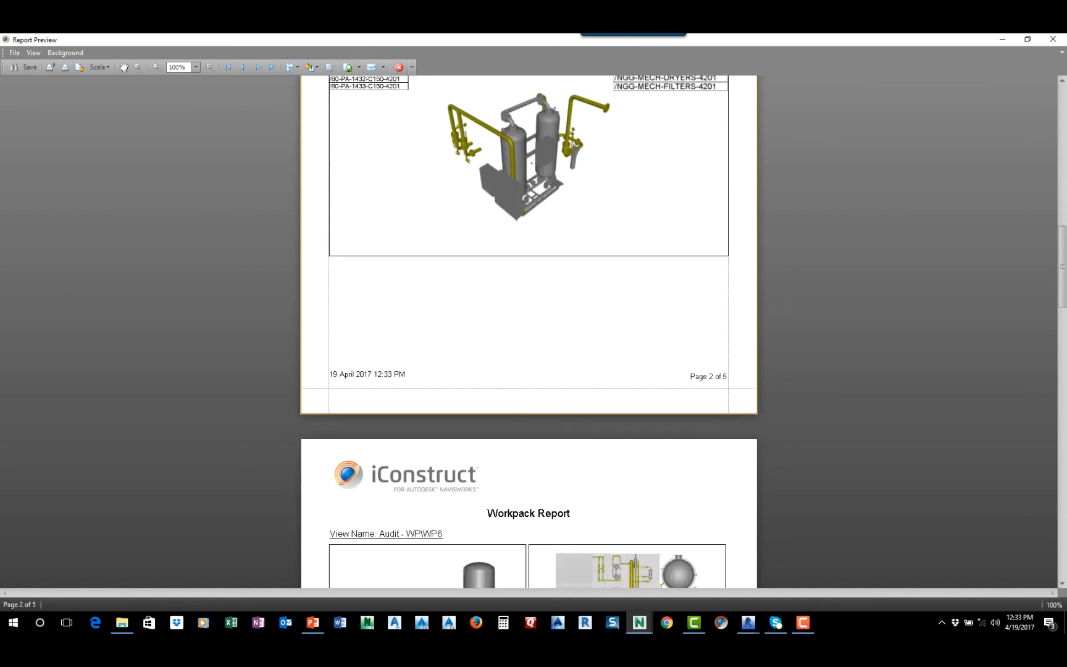
scroll(529, 333, "down", 3)
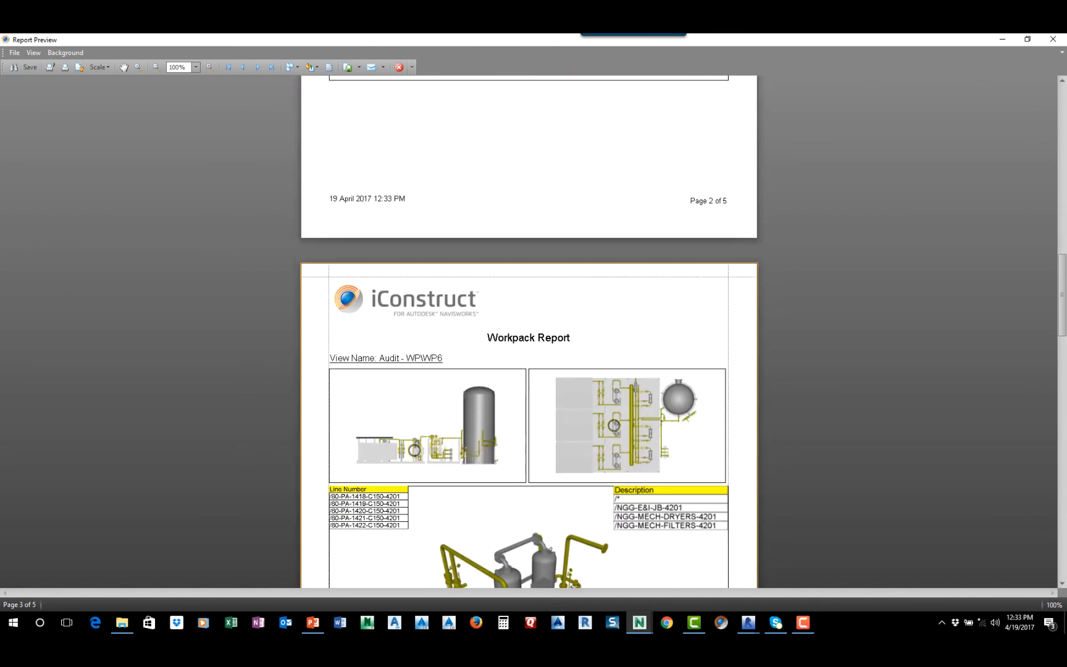
scroll(529, 333, "down", 2)
scroll(528, 333, "up", 1)
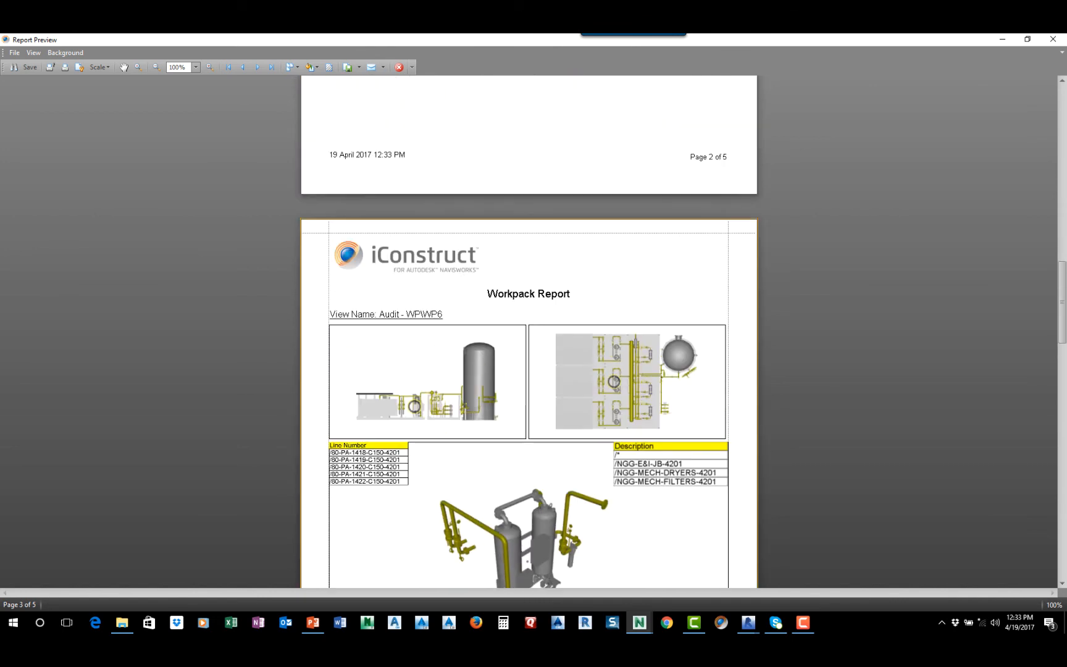
scroll(528, 331, "down", 1)
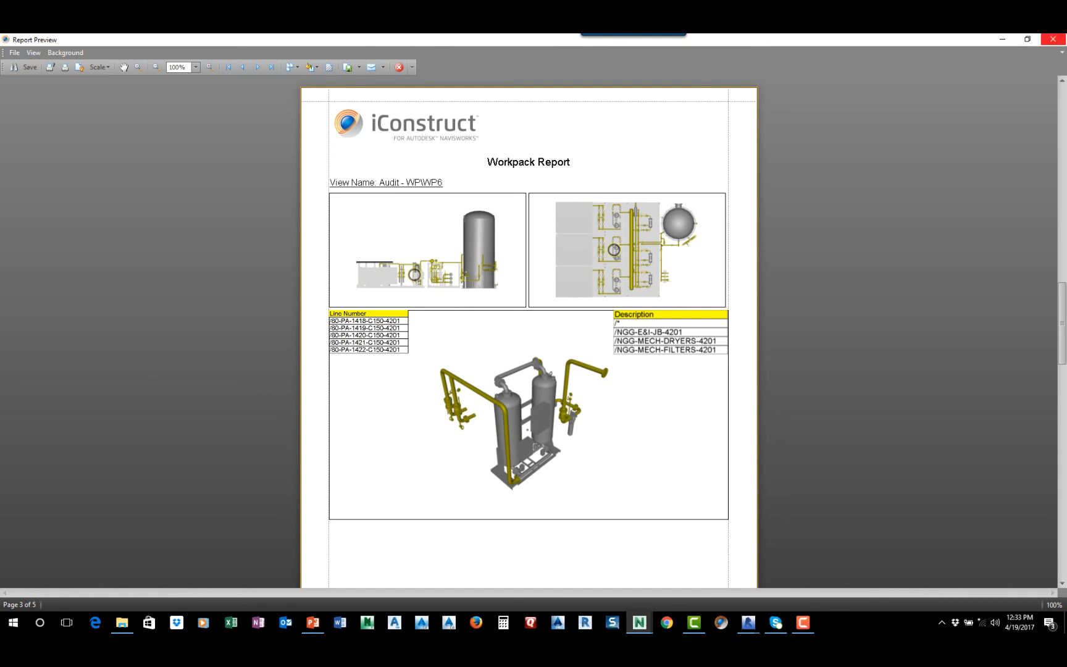
left_click(1053, 39)
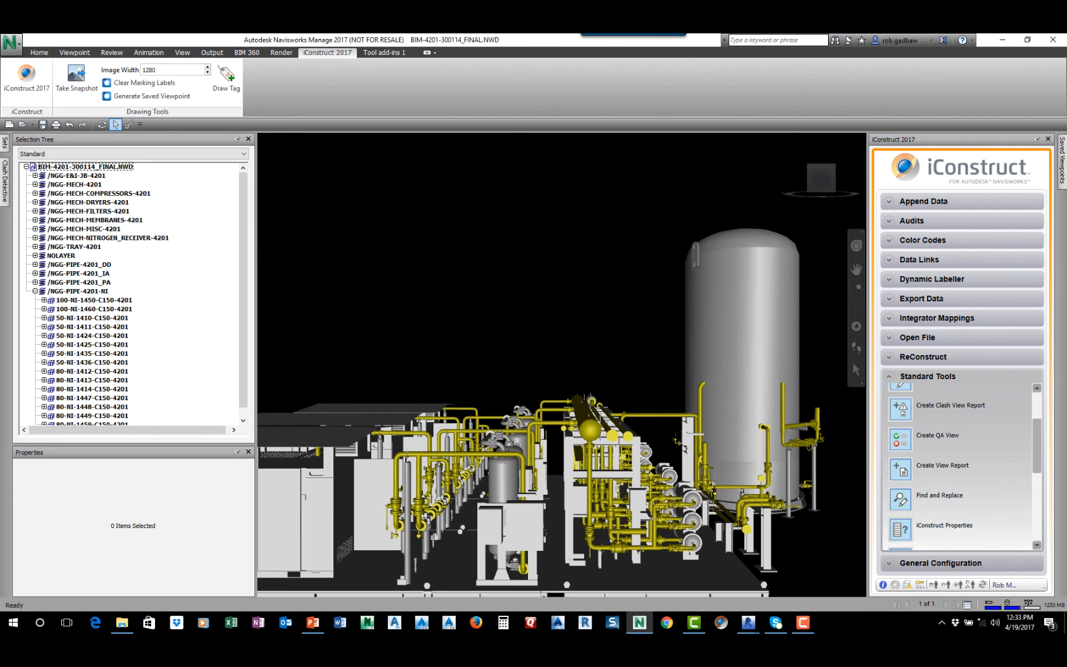
Open the Navisworks File Set rac_basic_sample_project 2a.nwf from the _Kobilabs folder on the C drive
left_click(11, 43)
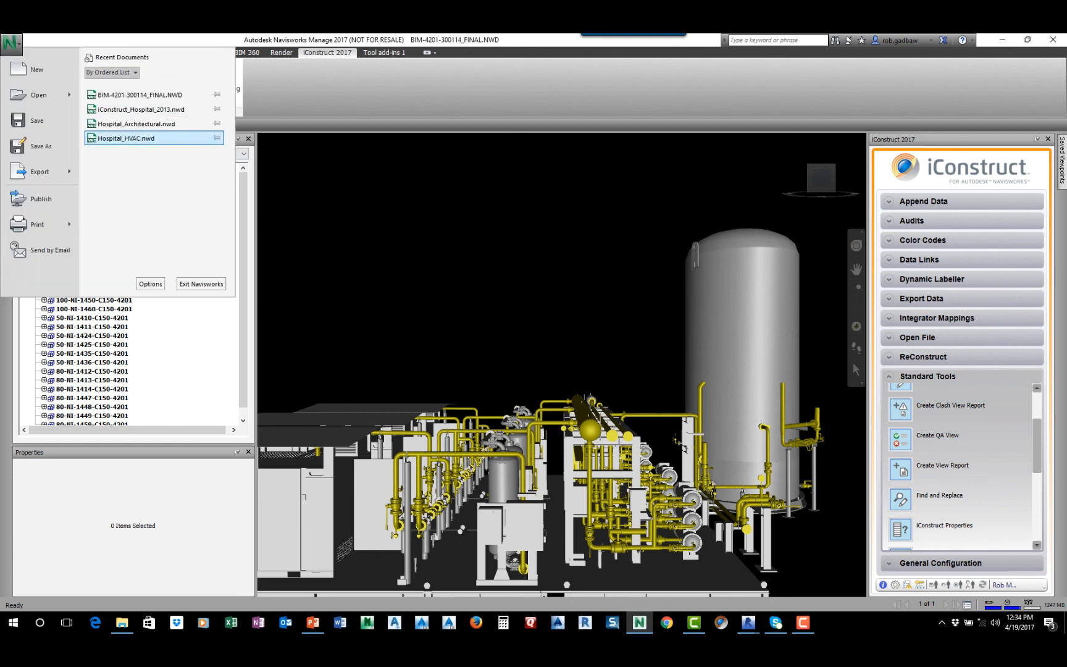
left_click(38, 95)
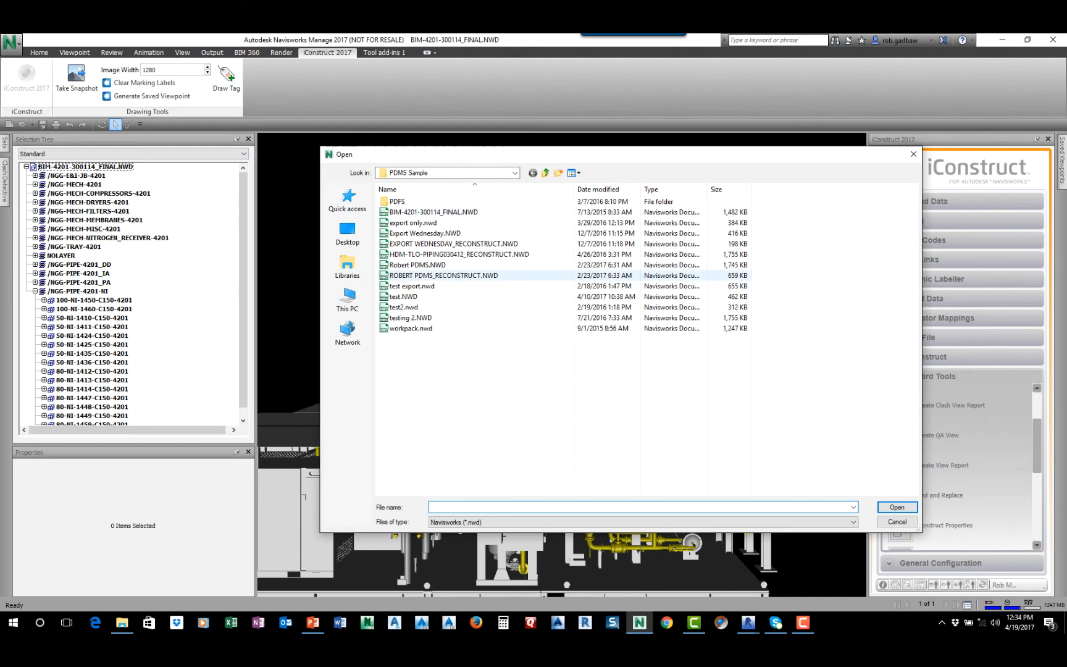
left_click(545, 173)
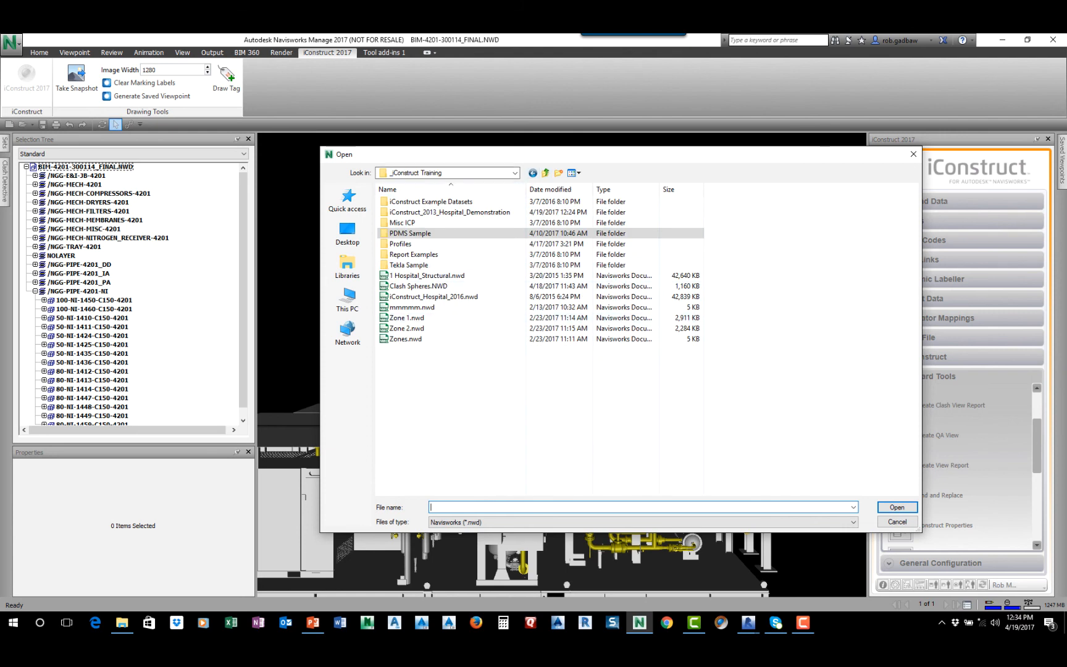
left_click(515, 173)
left_click(514, 173)
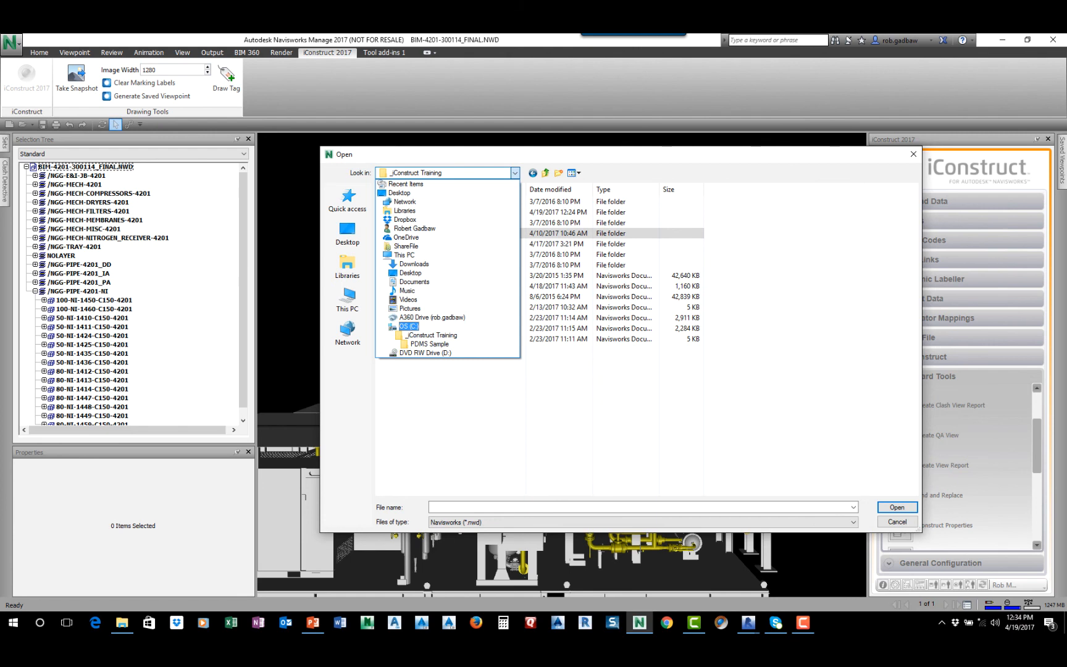
left_click(404, 326)
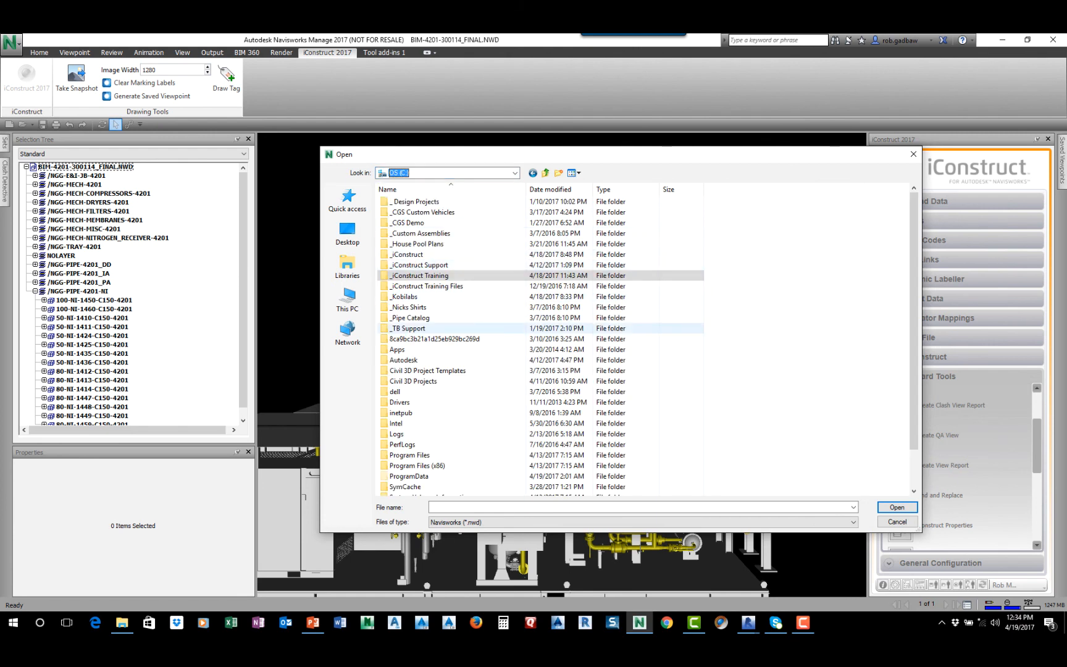
double_click(404, 296)
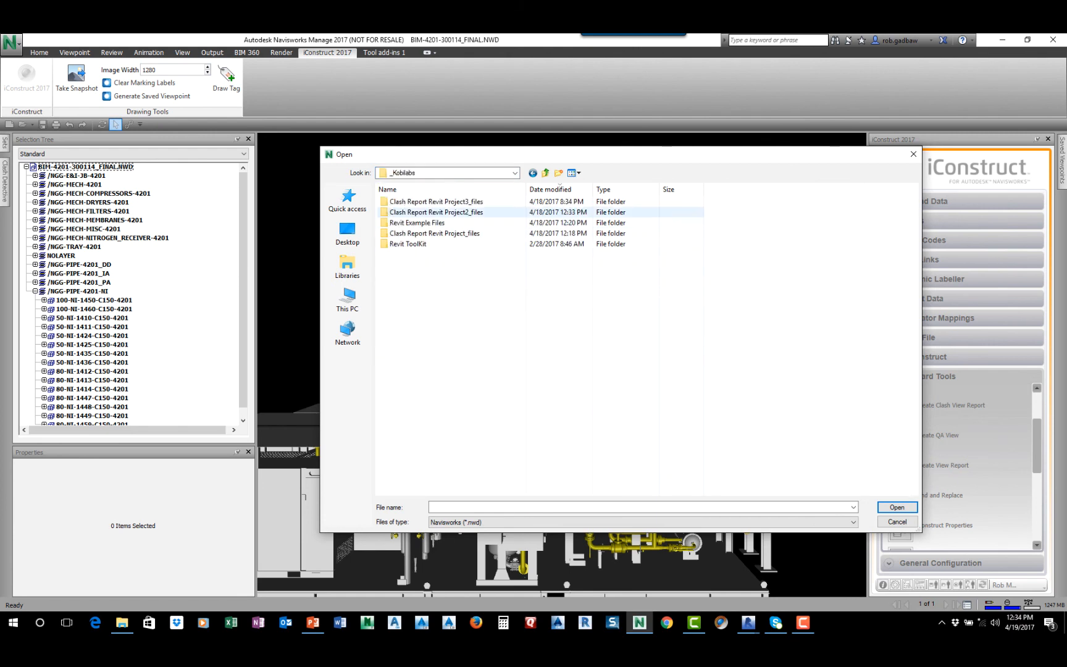
left_click(643, 523)
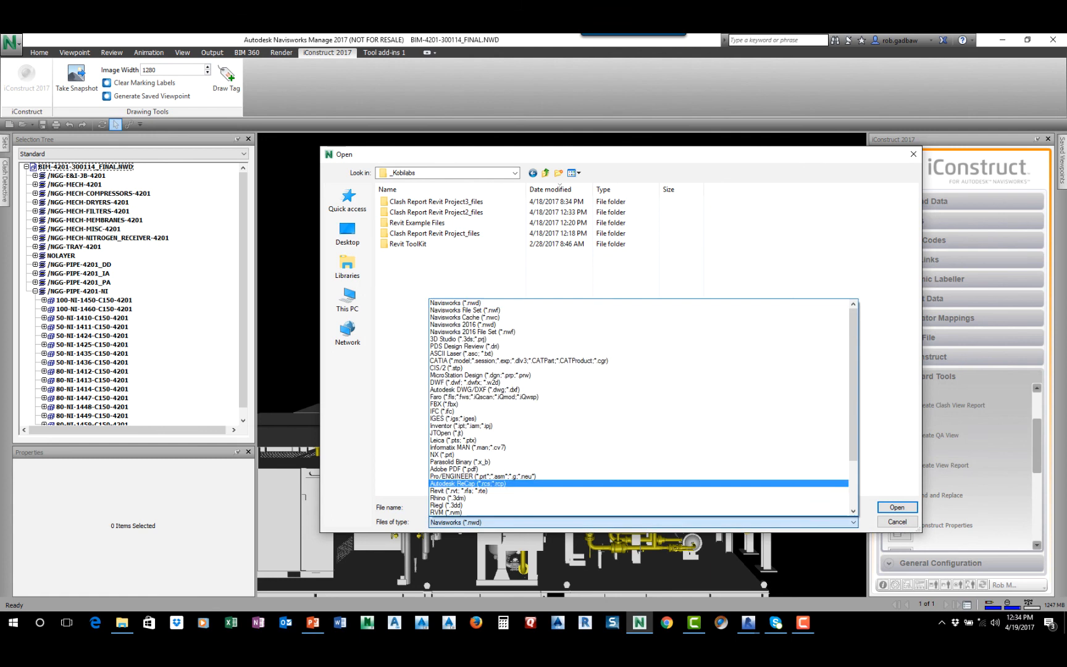
left_click(463, 310)
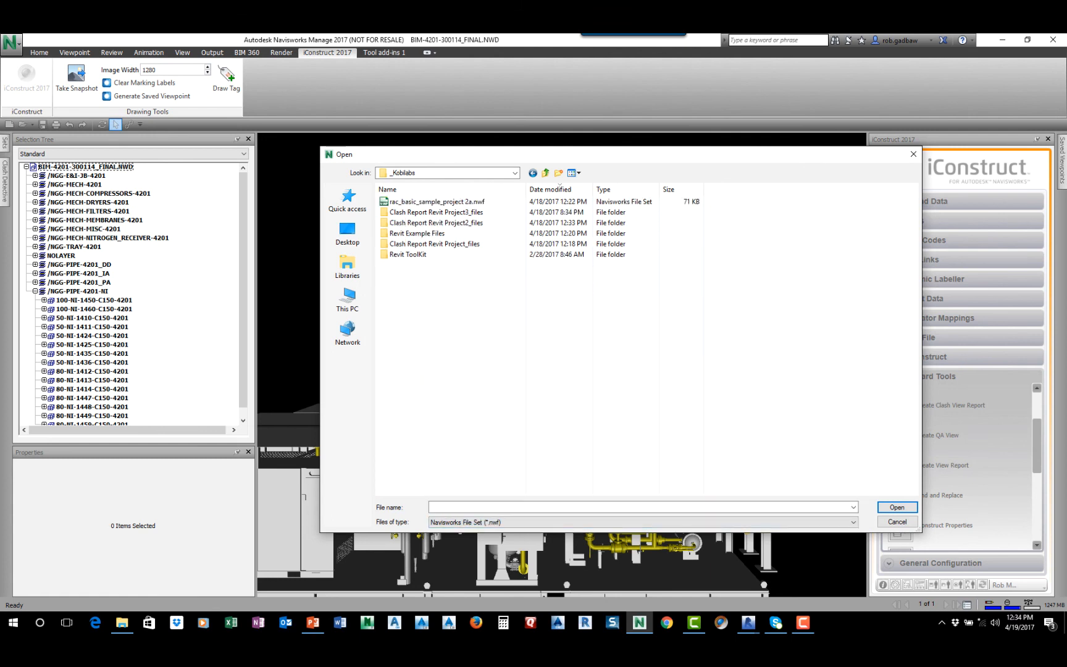
left_click(435, 201)
left_click(896, 506)
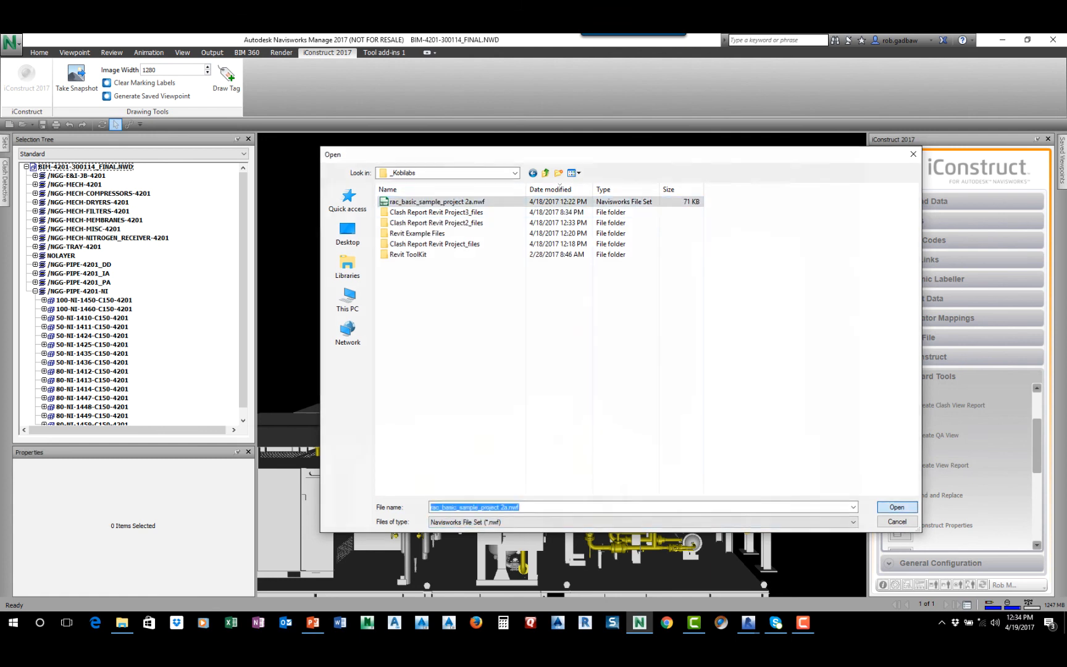
left_click(547, 370)
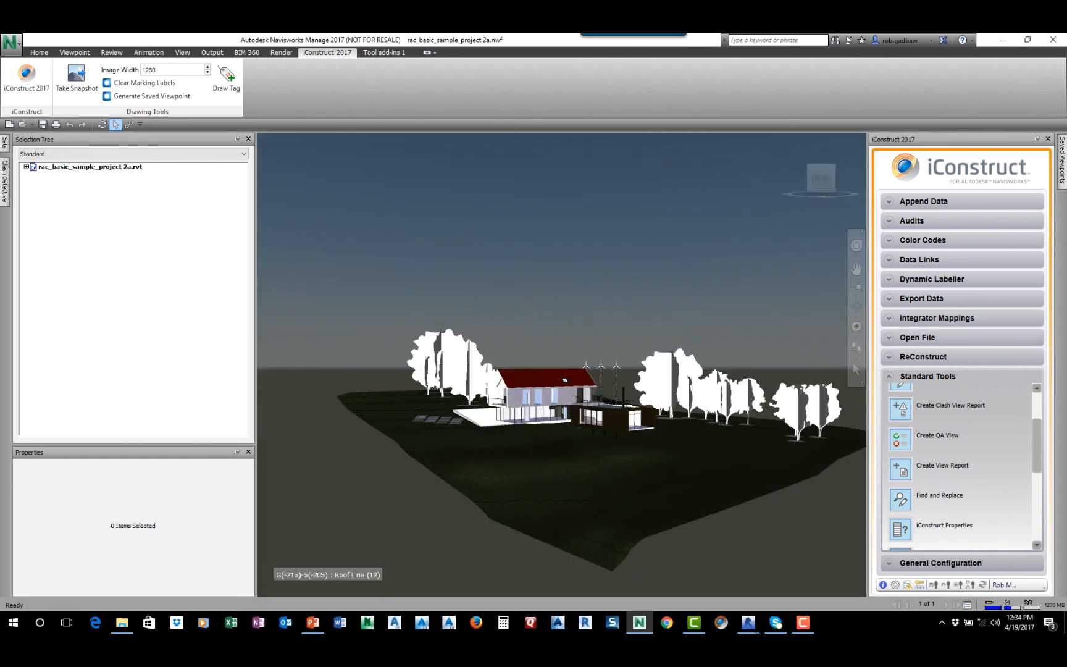
Select the large grass topography surface around the house
scroll(537, 407, "down", 5)
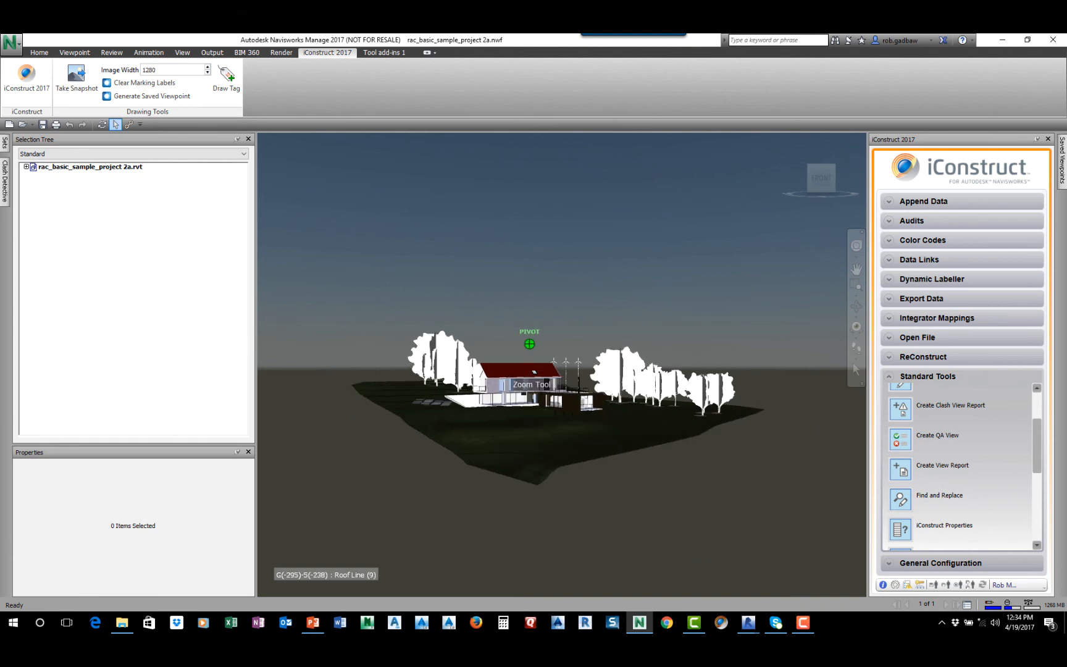
scroll(555, 433, "up", 3)
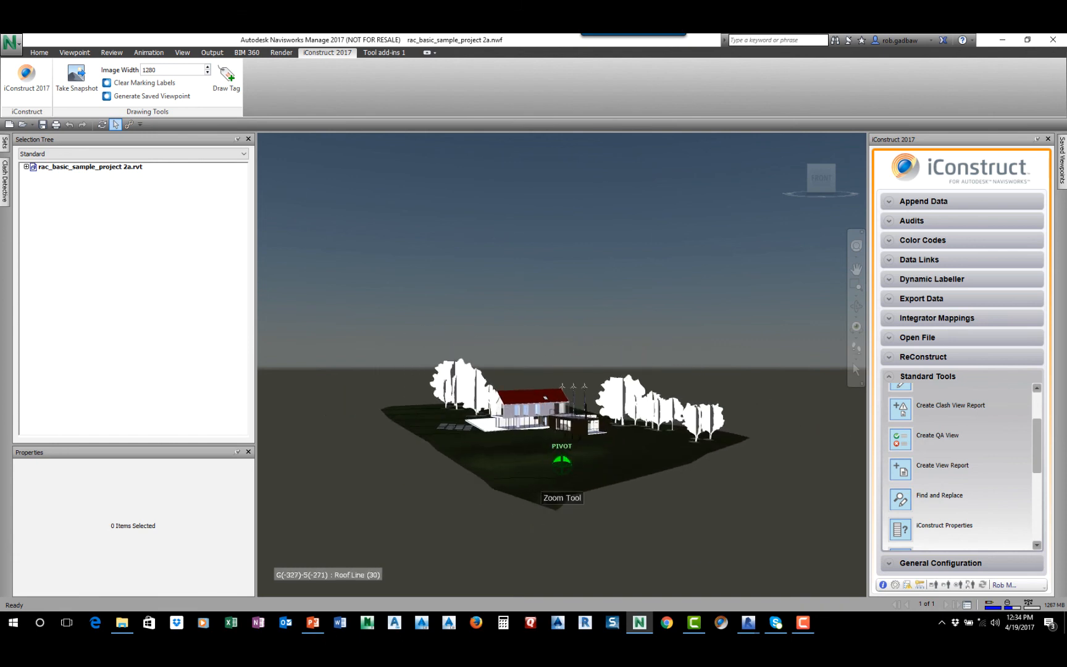
left_click(562, 462)
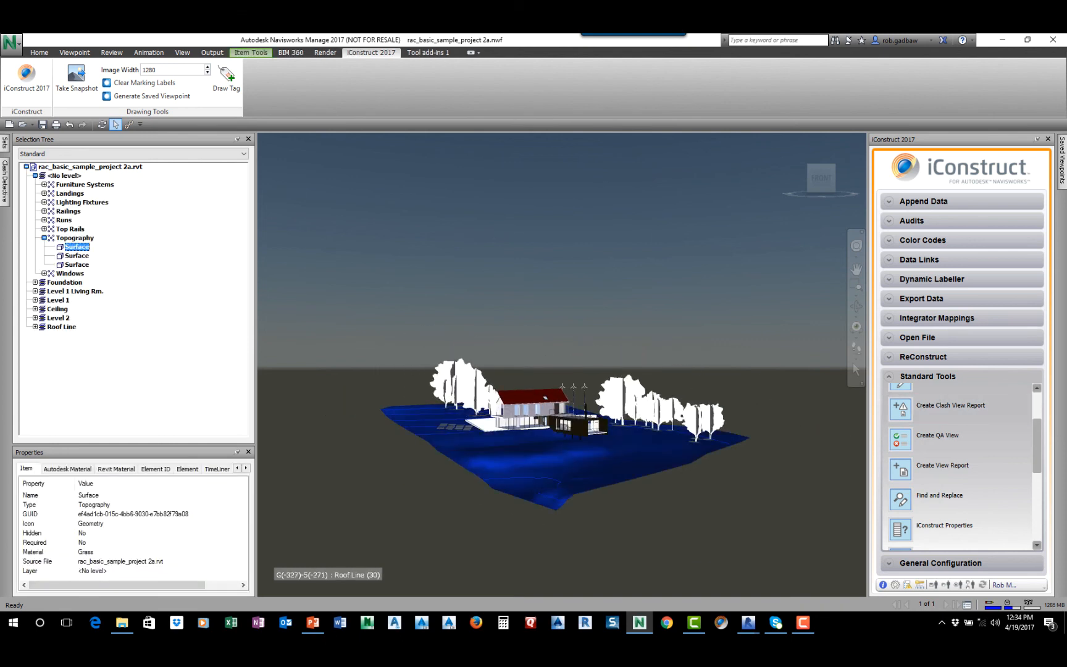
Load the plain Master Profile .icp file from the _iConstruct Training folder on the C drive as the iConstruct profile
left_click(946, 585)
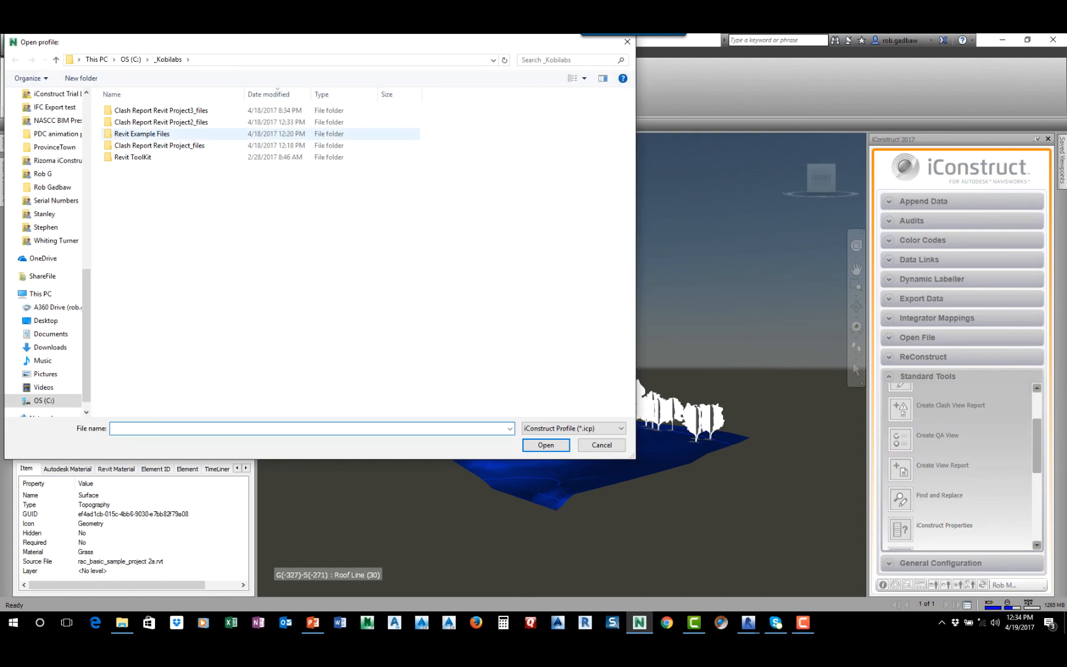
left_click(131, 60)
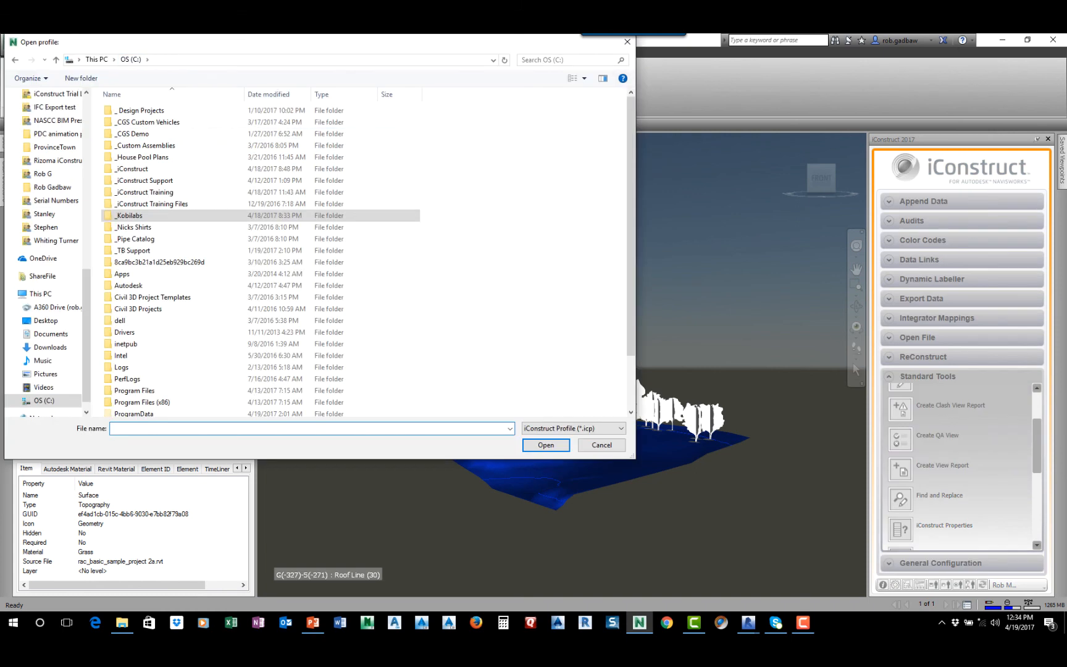
double_click(148, 192)
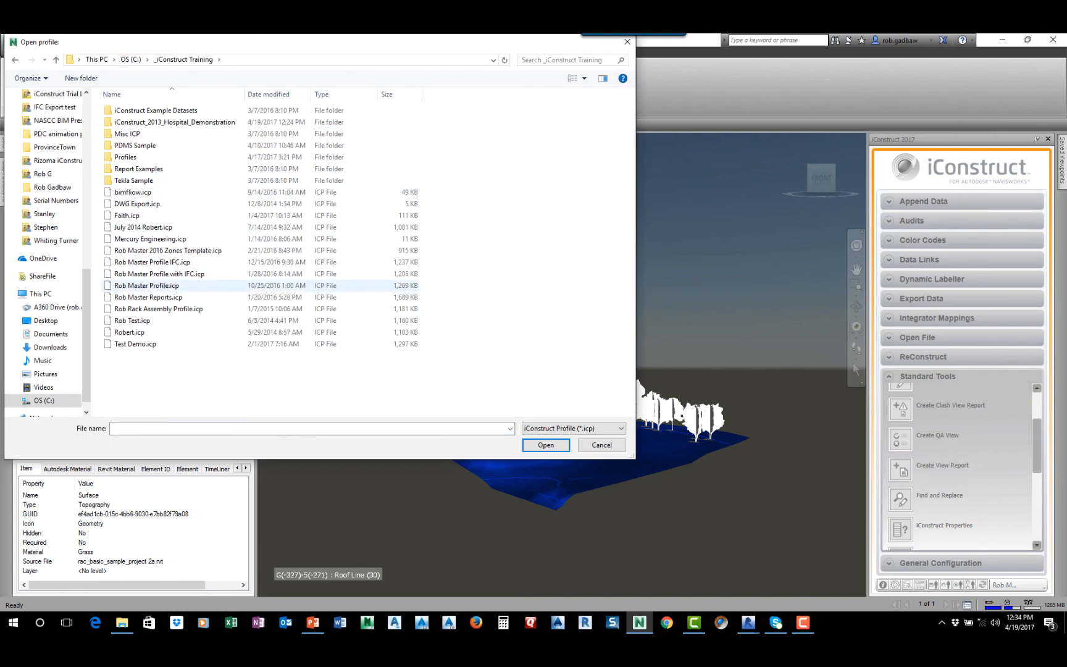
left_click(146, 285)
left_click(546, 444)
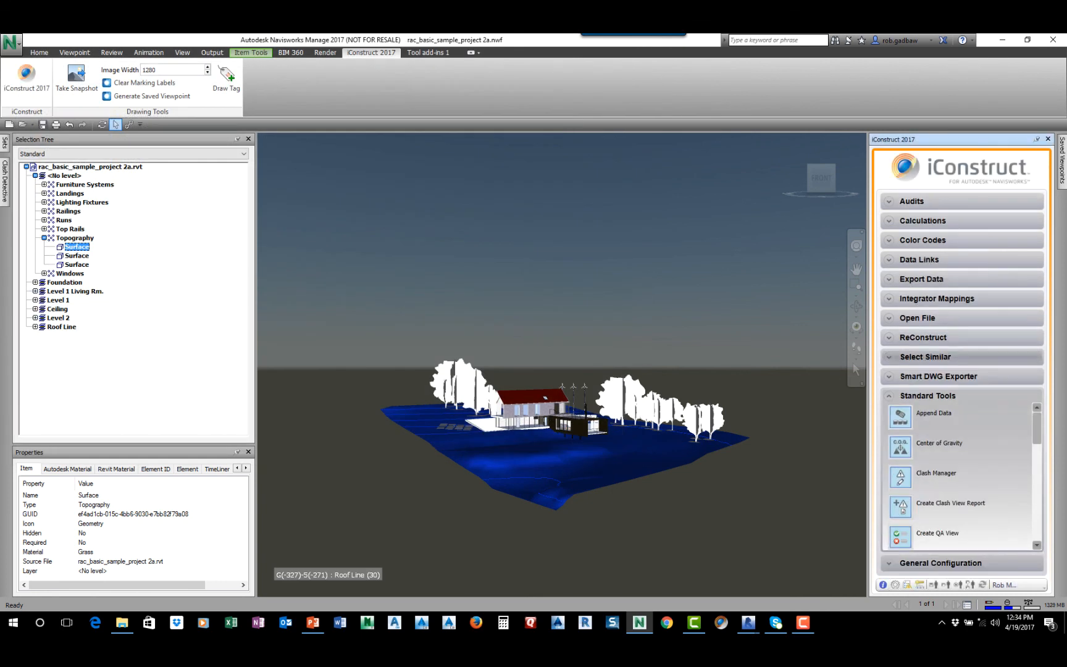
Select all items of the Same Category as the topography surface with Select Similar and hide them
left_click(925, 357)
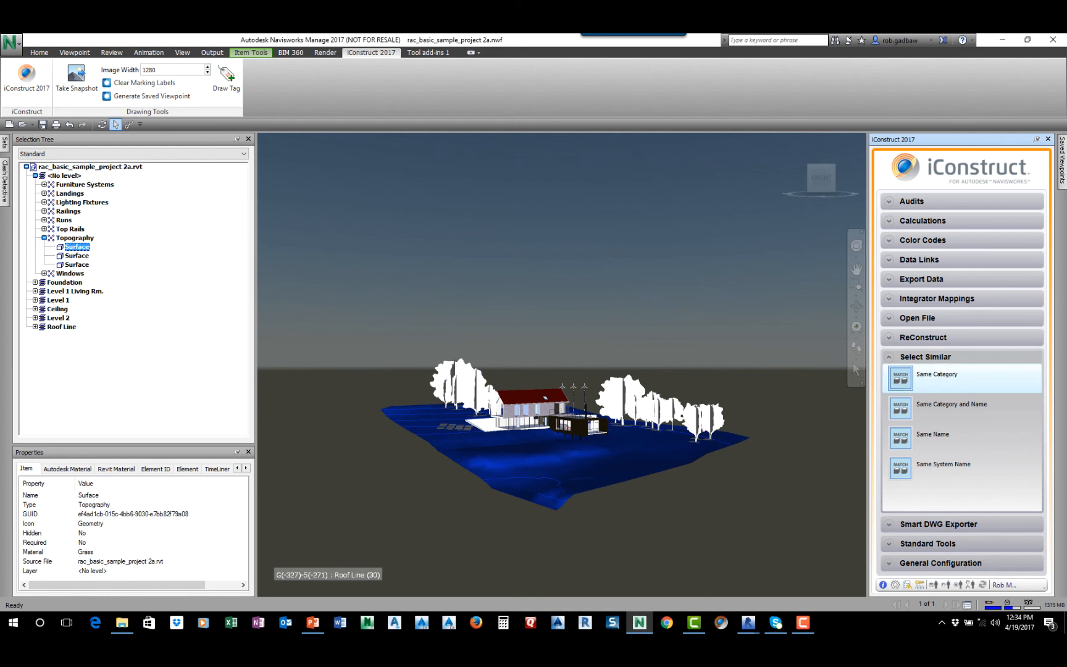
left_click(936, 374)
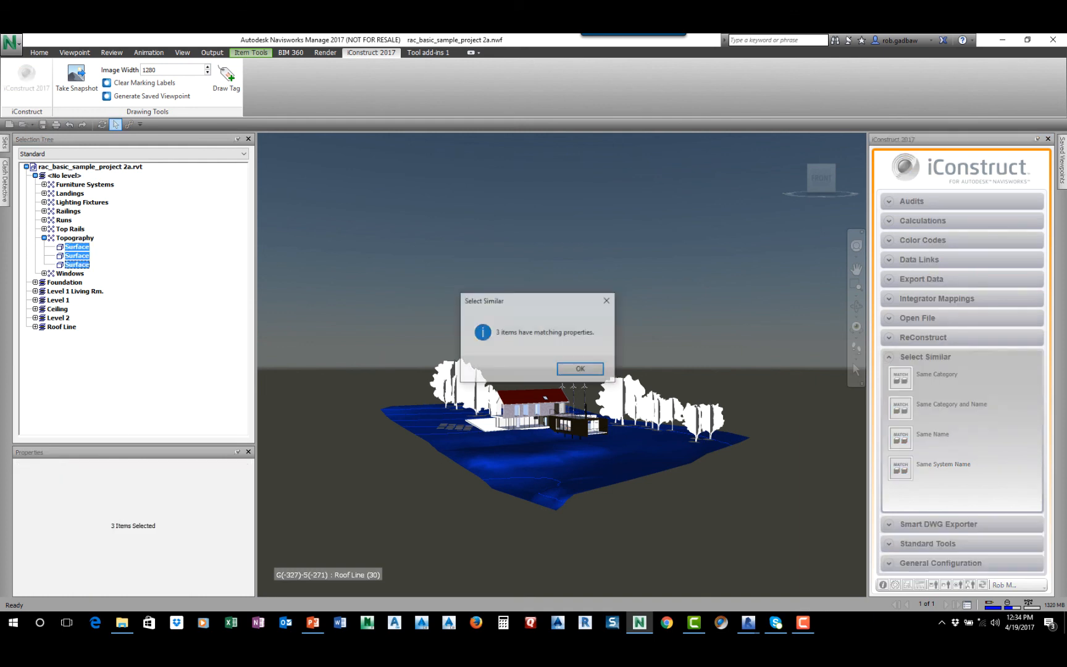
left_click(579, 368)
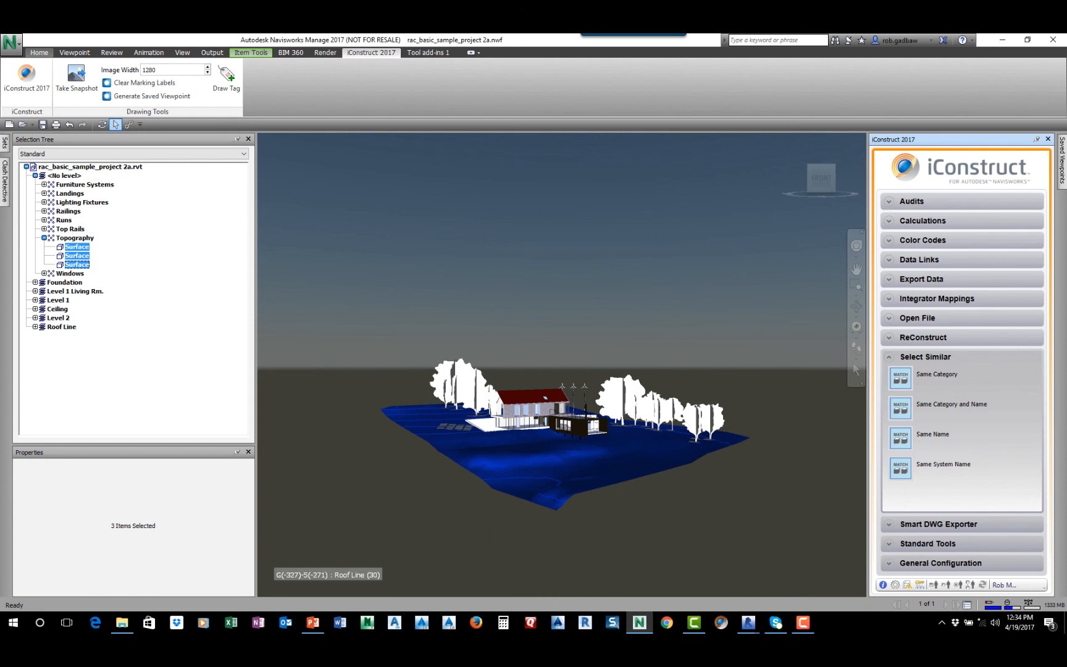
left_click(39, 52)
left_click(334, 80)
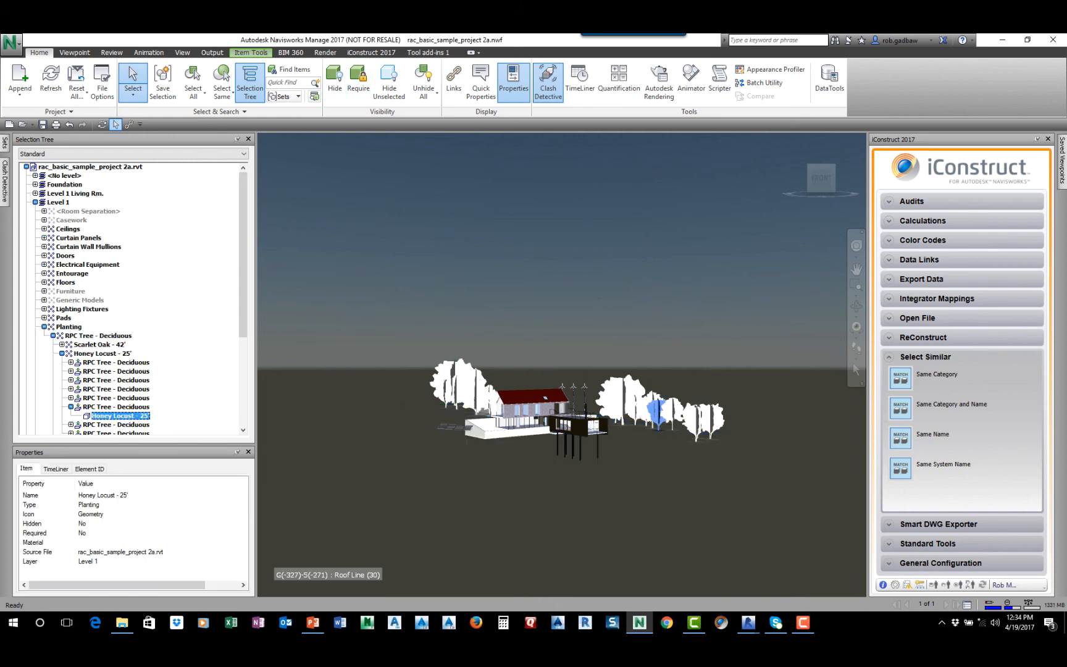
Try Select Similar on two Honey Locust - 25' trees, matching by Same Category and by Same Name
left_click(656, 414)
left_click(937, 374)
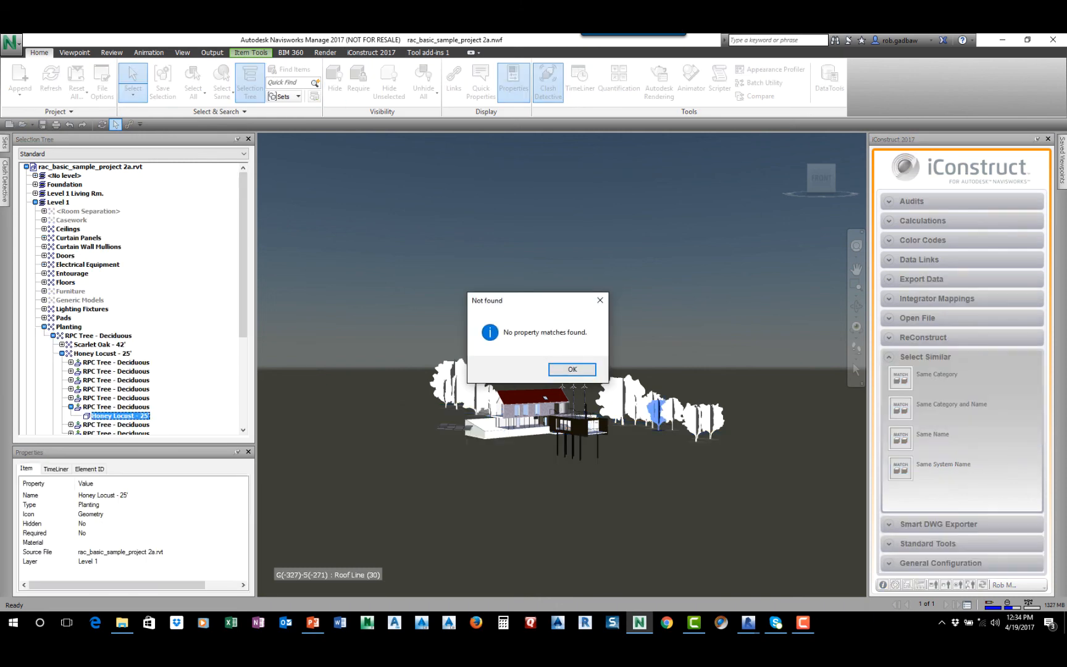
left_click(564, 369)
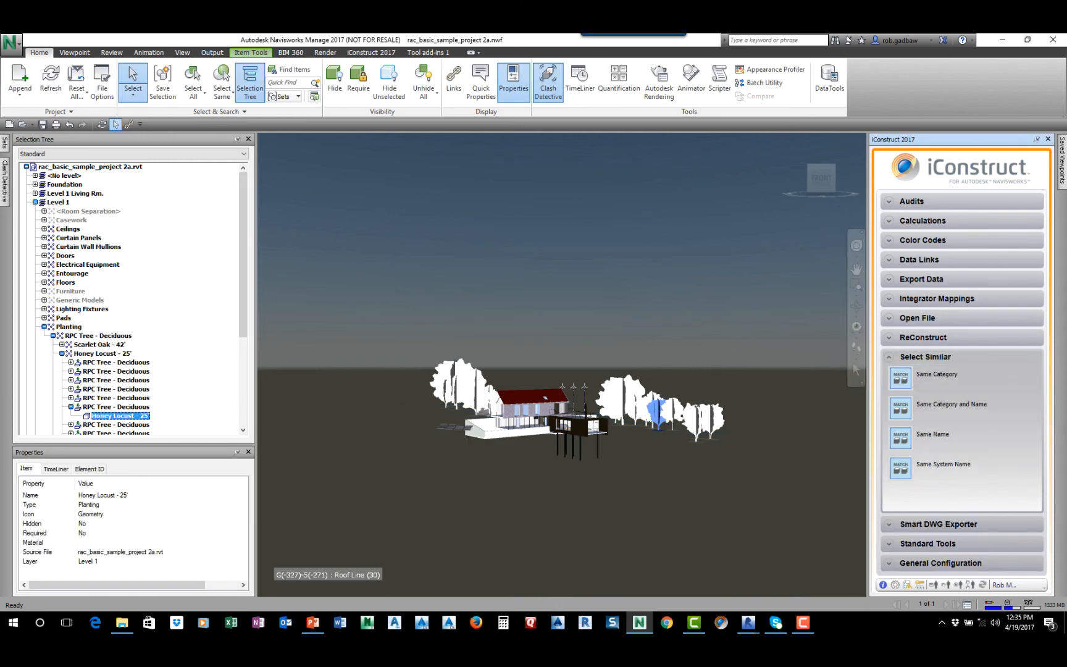
left_click(693, 422)
left_click(937, 374)
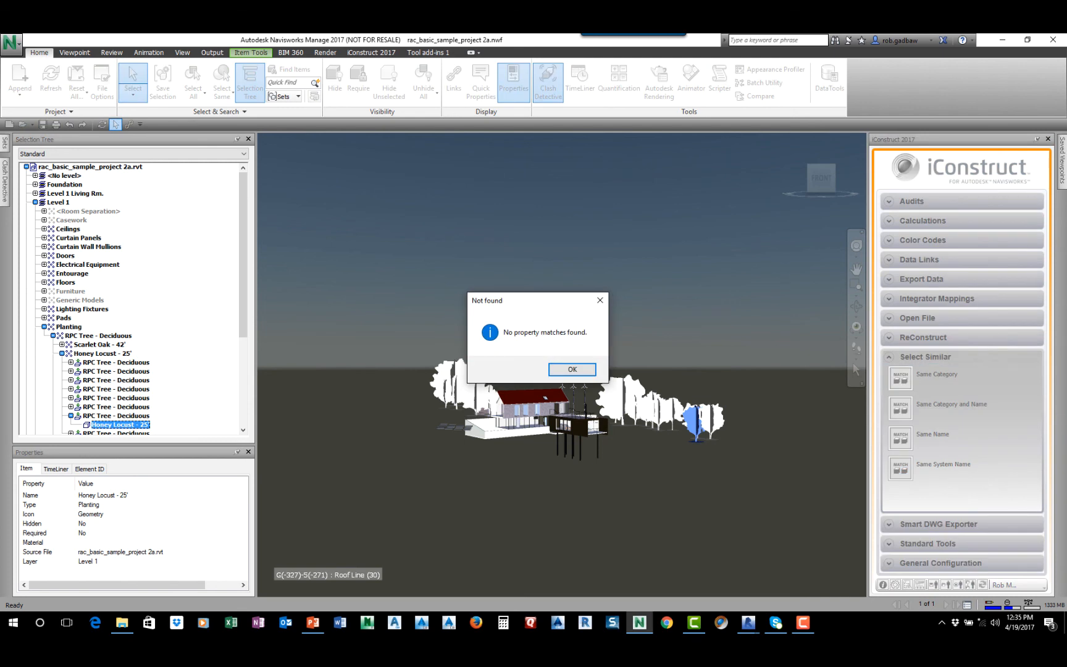
left_click(568, 369)
left_click(933, 434)
left_click(568, 369)
Try Select Similar by Same Category on a Scarlet Oak - 42' tree beside the house
left_click(673, 412)
middle_click_drag(639, 495, 624, 522)
scroll(624, 522, "down", 1)
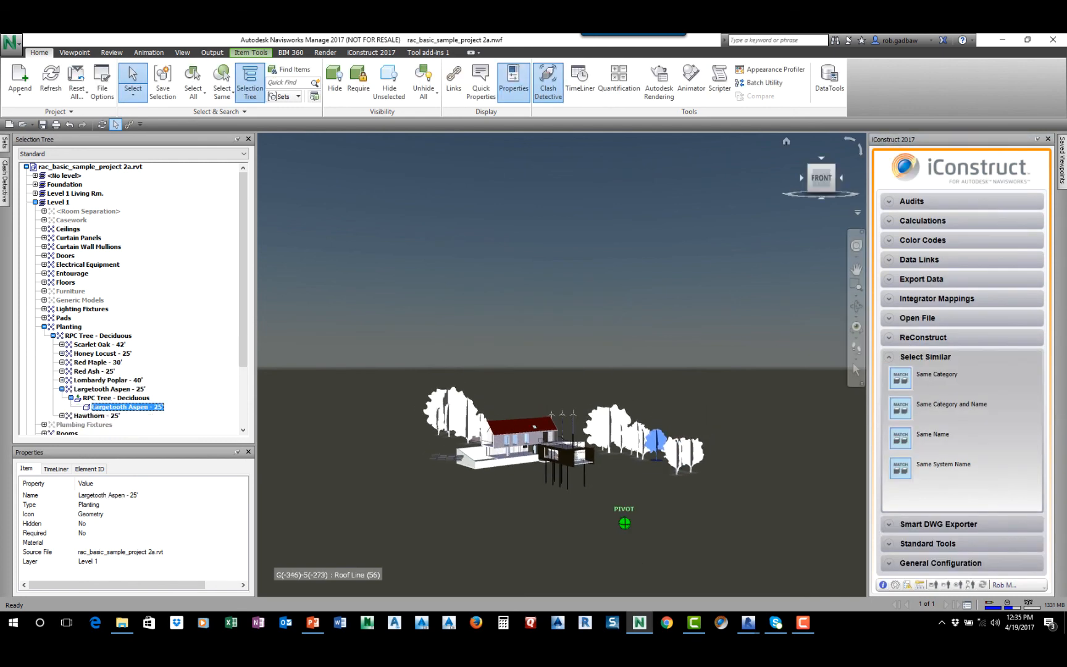
left_click(785, 141)
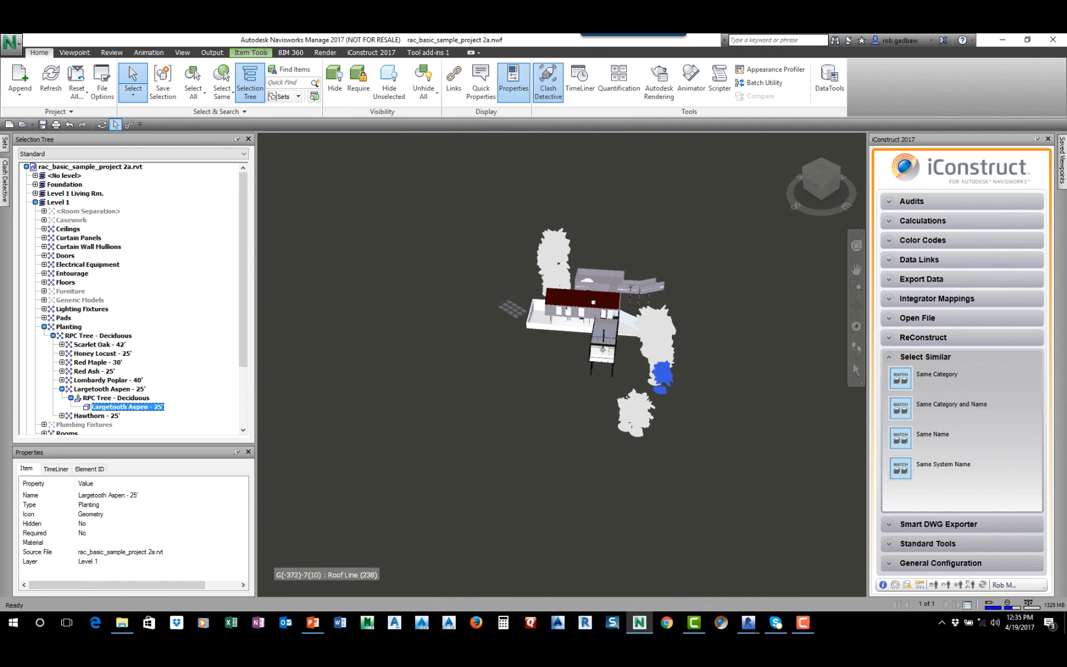
left_click(656, 329)
left_click(937, 375)
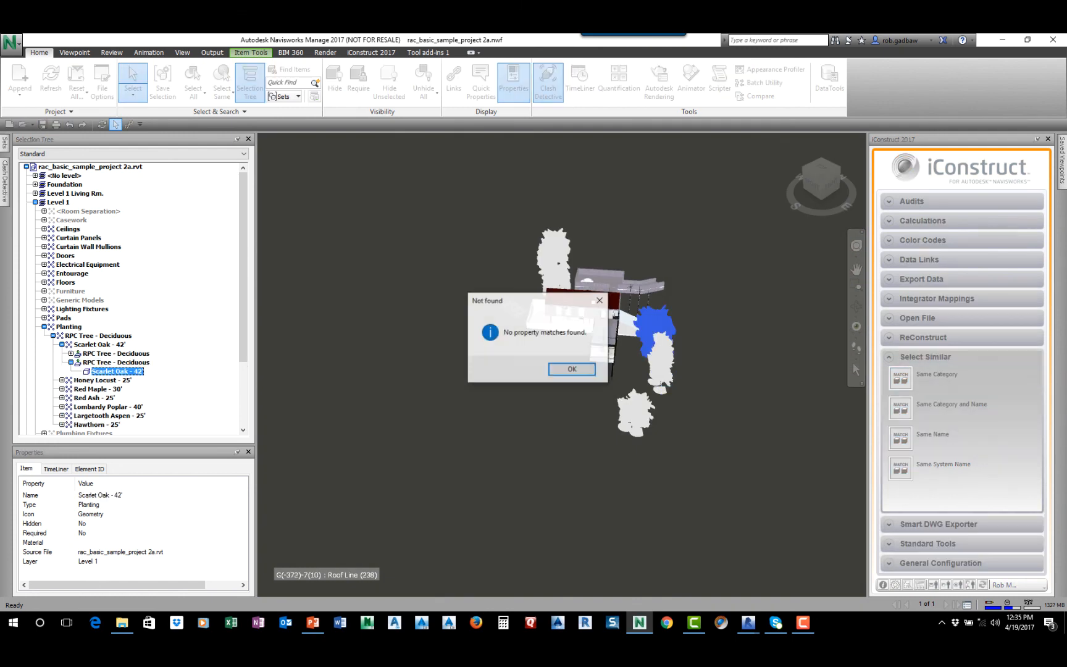
left_click(572, 369)
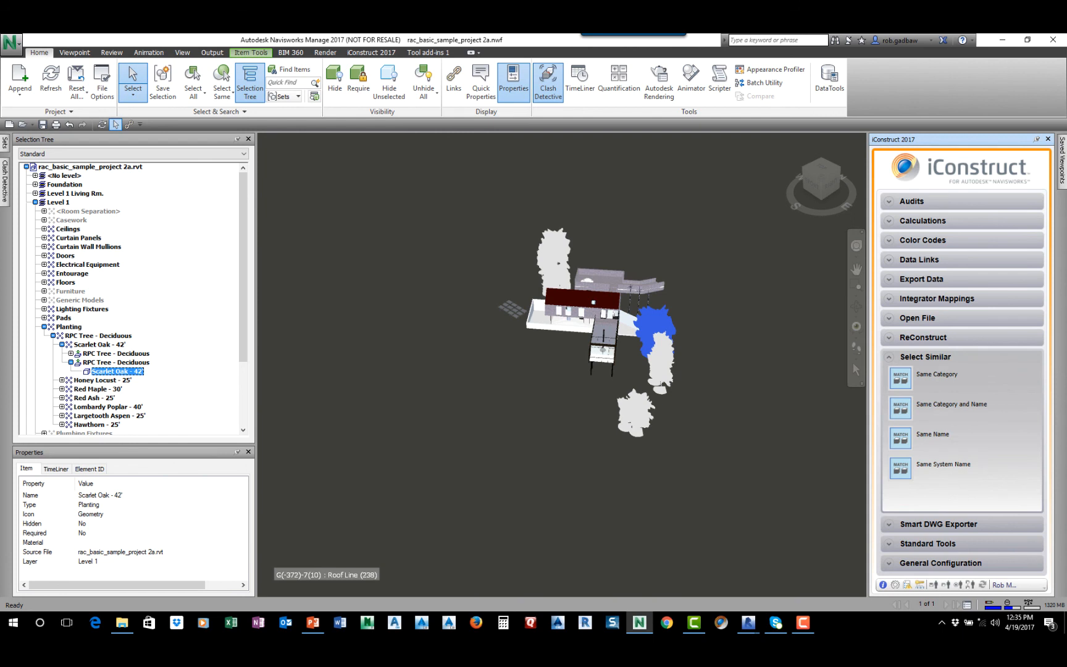
Hide the whole Planting category under Level 1
left_click(68, 327)
left_click(335, 83)
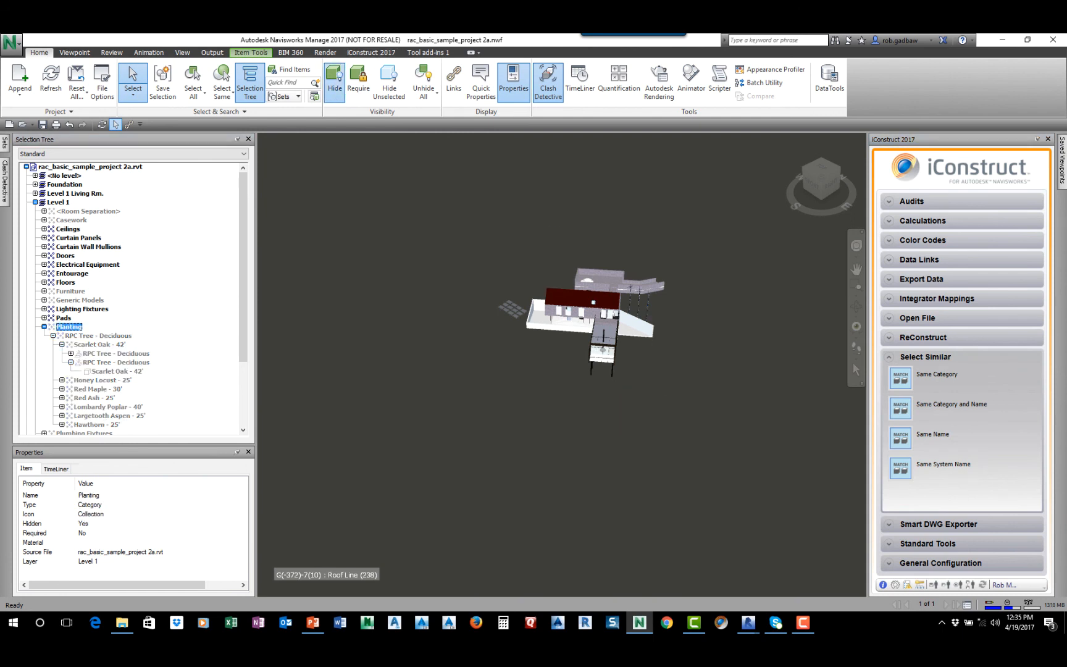
Start a Smart DWG Exporter template named DWG SEARUG that exports objects as Solid3d
scroll(563, 287, "up", 3)
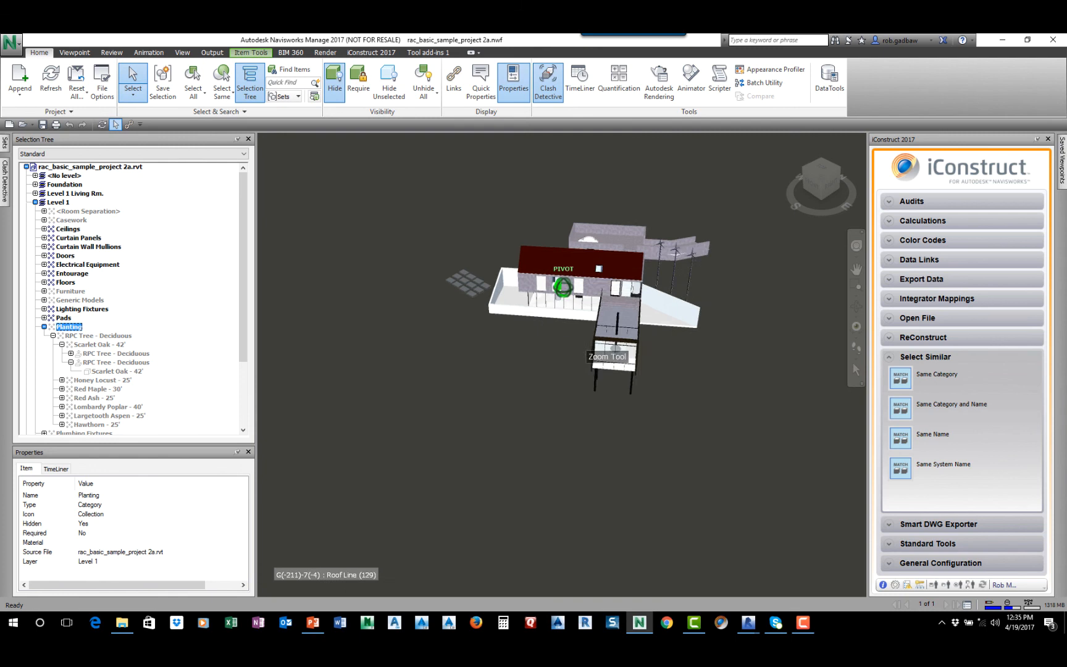
middle_click_drag(563, 287, 488, 328)
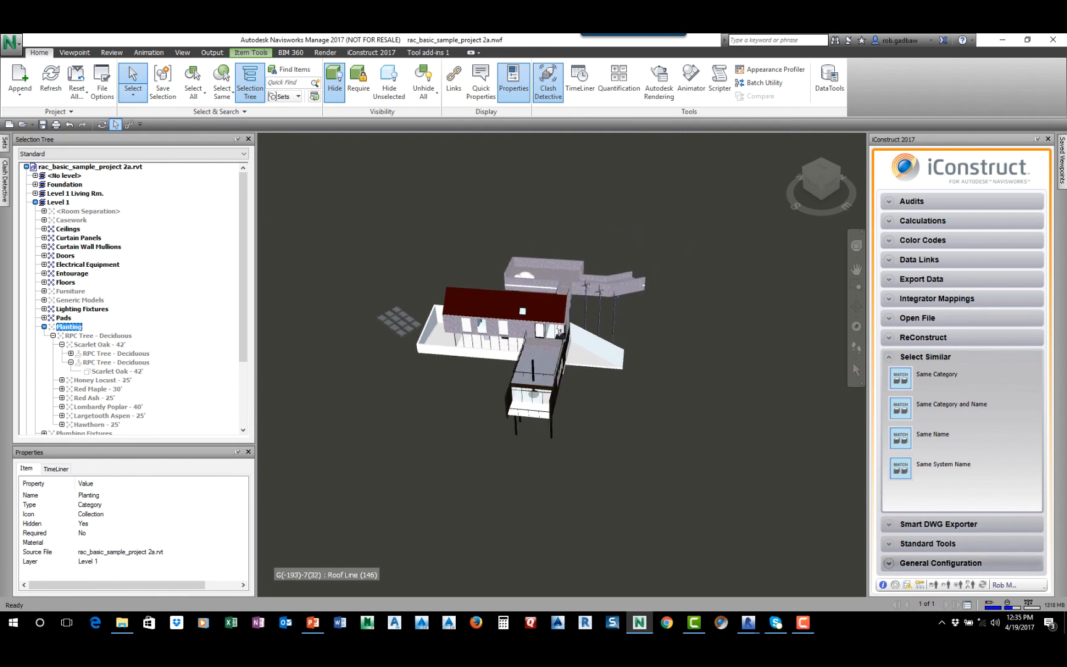
left_click(941, 563)
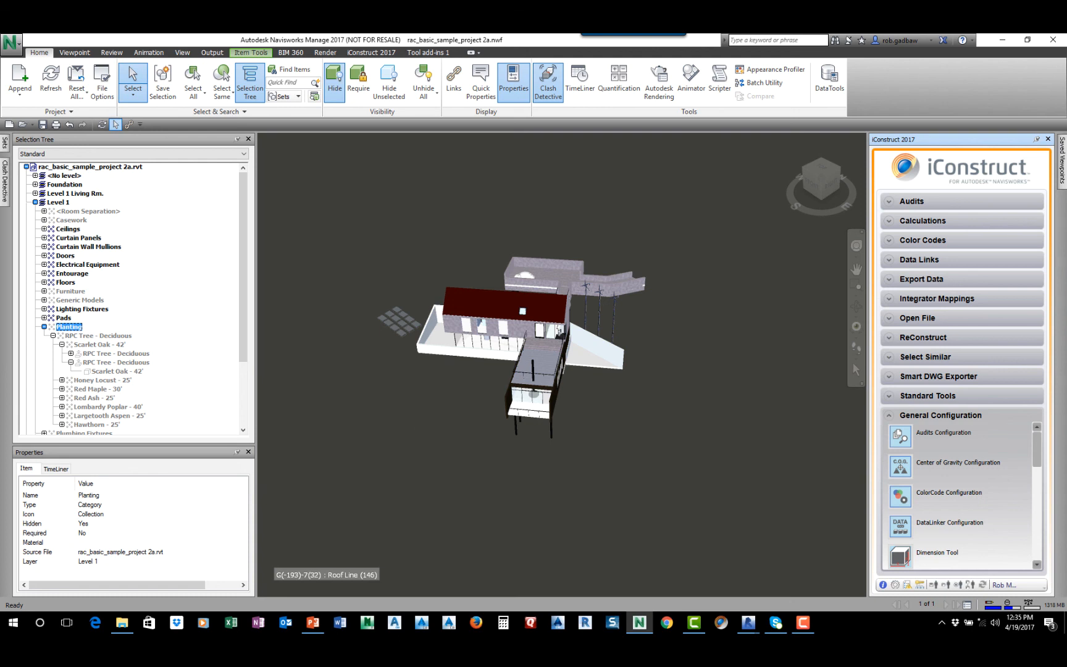
scroll(957, 482, "down", 5)
scroll(926, 494, "down", 3)
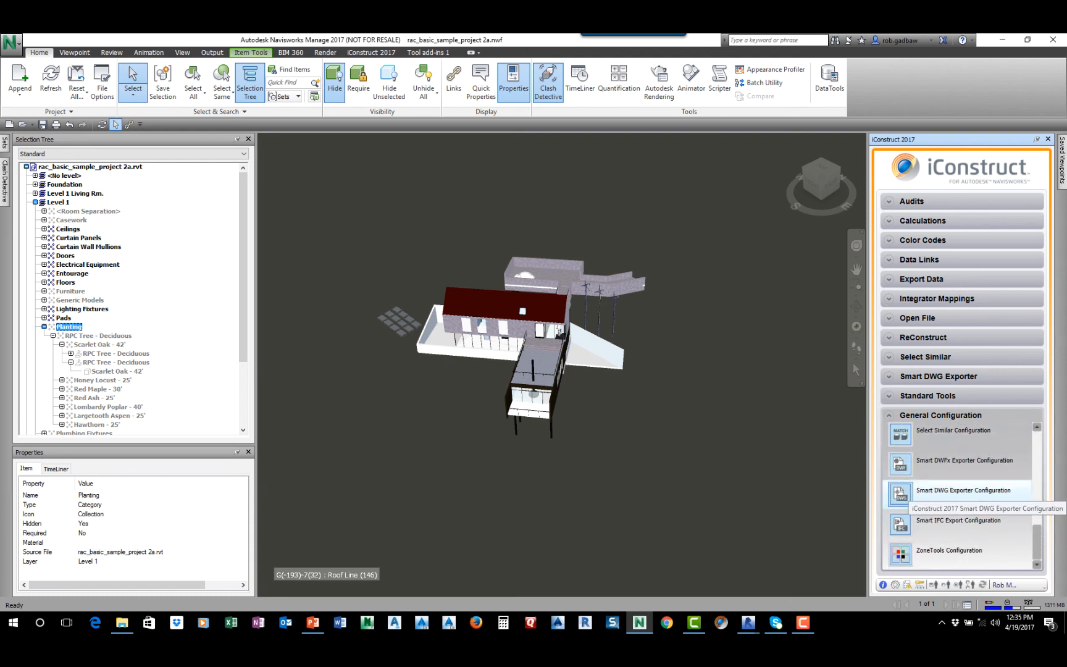
left_click(908, 491)
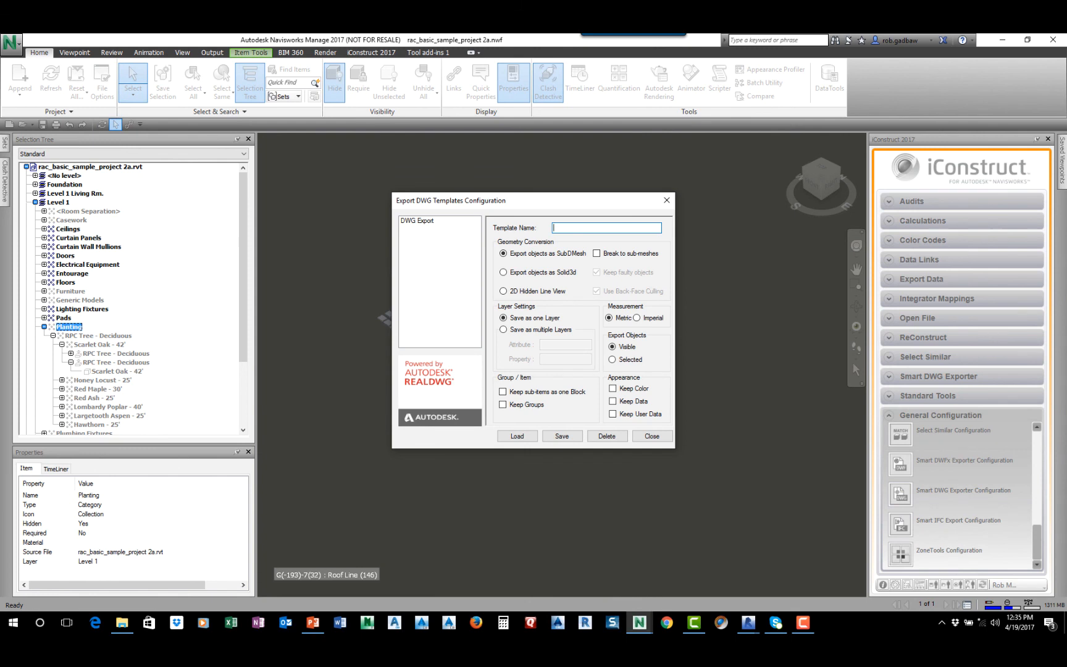
type("DWG SEARUG")
left_click(503, 272)
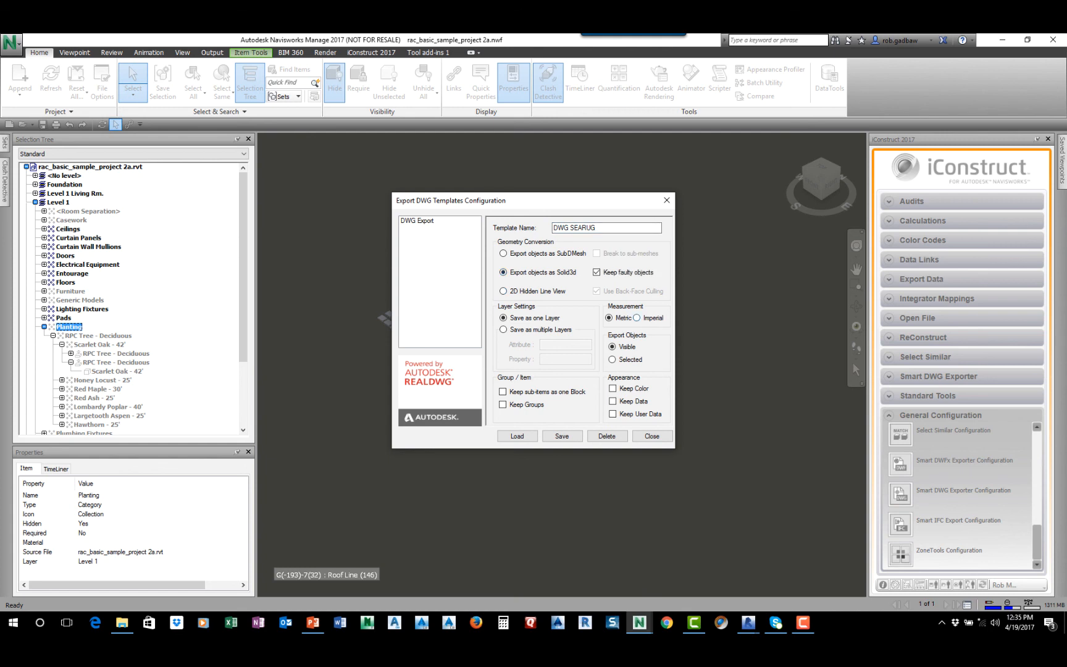
Set the DWG template to Imperial measurement and multiple layers, using attribute Item and property Name
left_click(636, 317)
left_click(503, 329)
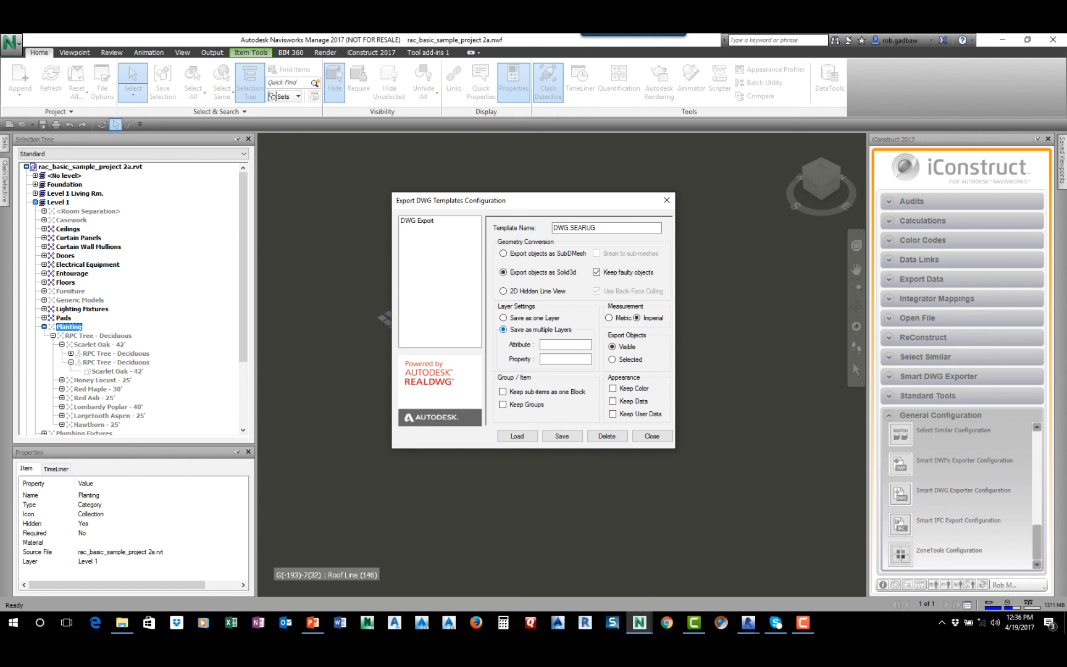
left_click(558, 344)
type("Item")
left_click(556, 359)
type("Name")
Limit the DWG template to selected objects, keep color and data, then save it and close the configuration
left_click(611, 359)
left_click_drag(589, 211, 598, 187)
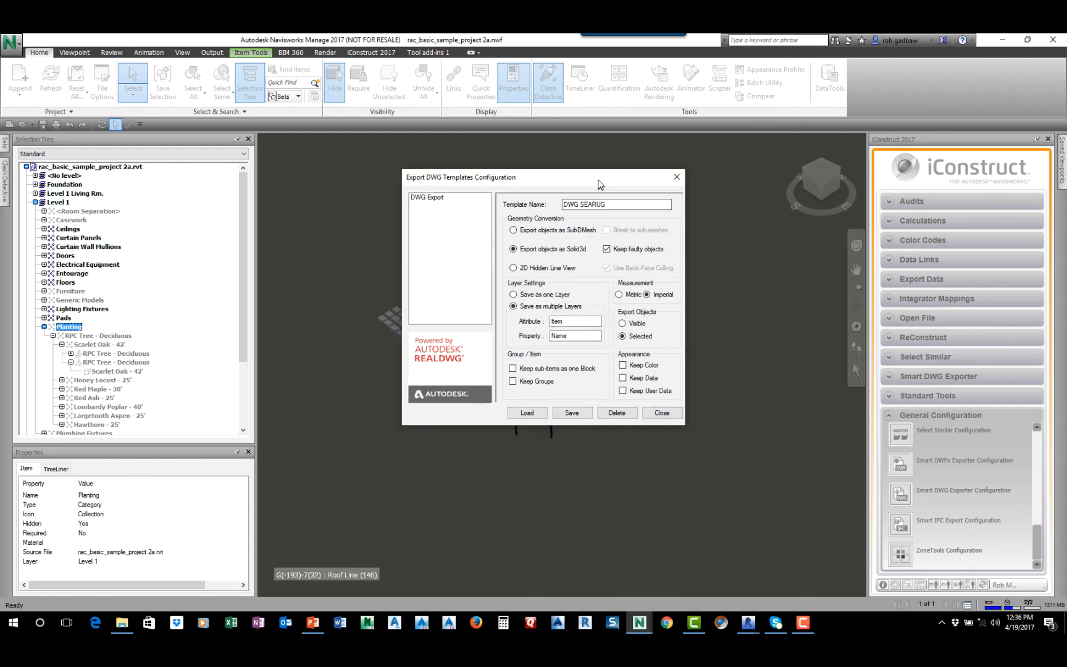
left_click(623, 364)
left_click(623, 378)
left_click(577, 413)
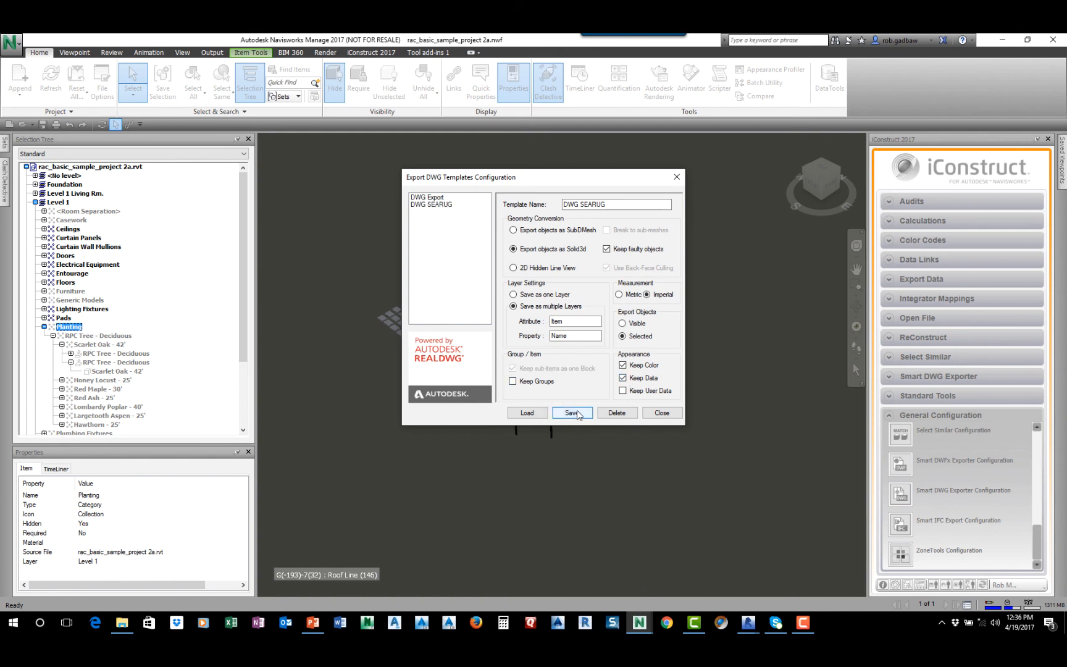
left_click(661, 412)
Select the entire visible house model with a selection box
scroll(696, 362, "down", 1)
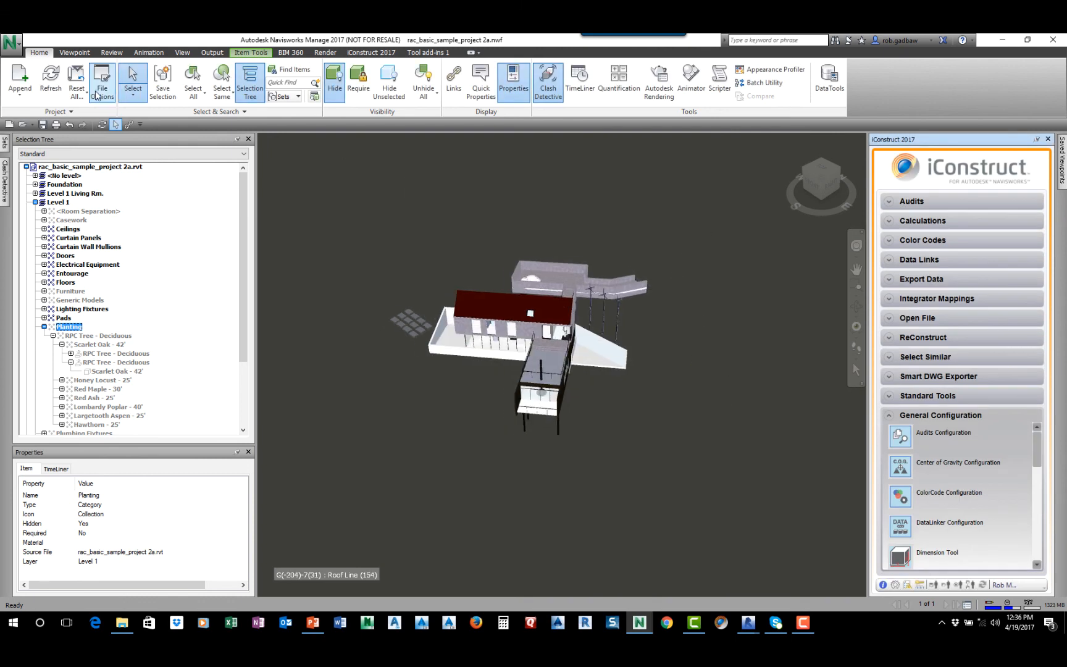
left_click(132, 94)
left_click(152, 136)
left_click_drag(722, 212, 334, 518)
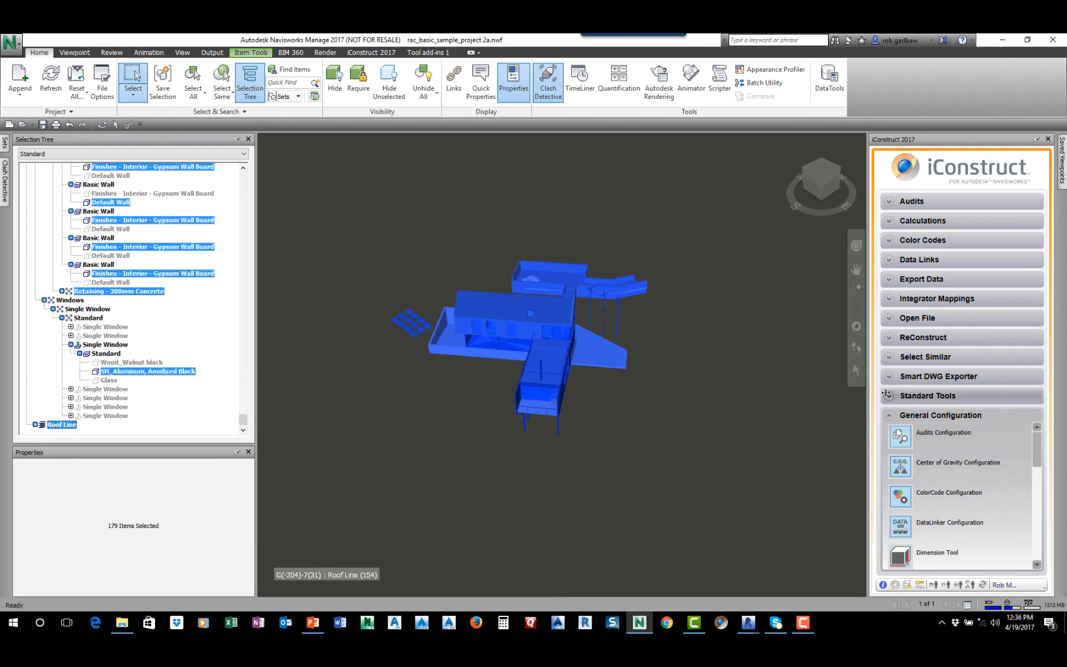
Export the selection with the DWG SEARUG template as SEARUG in C:\_iConstruct\Revit User Group, then clear the selection
left_click(888, 375)
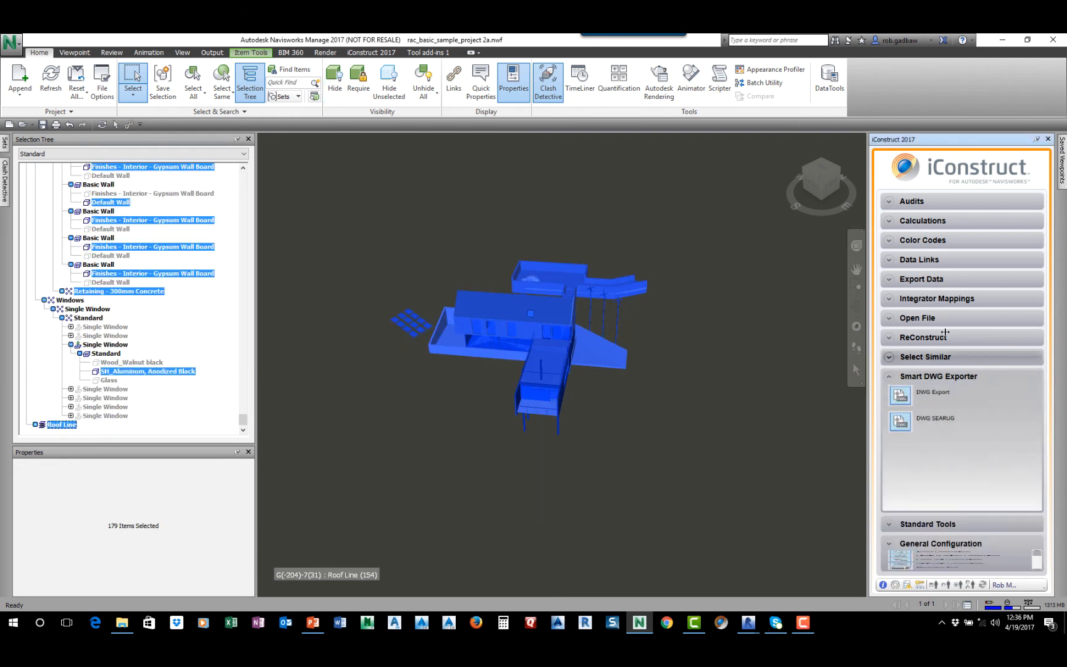
left_click(900, 427)
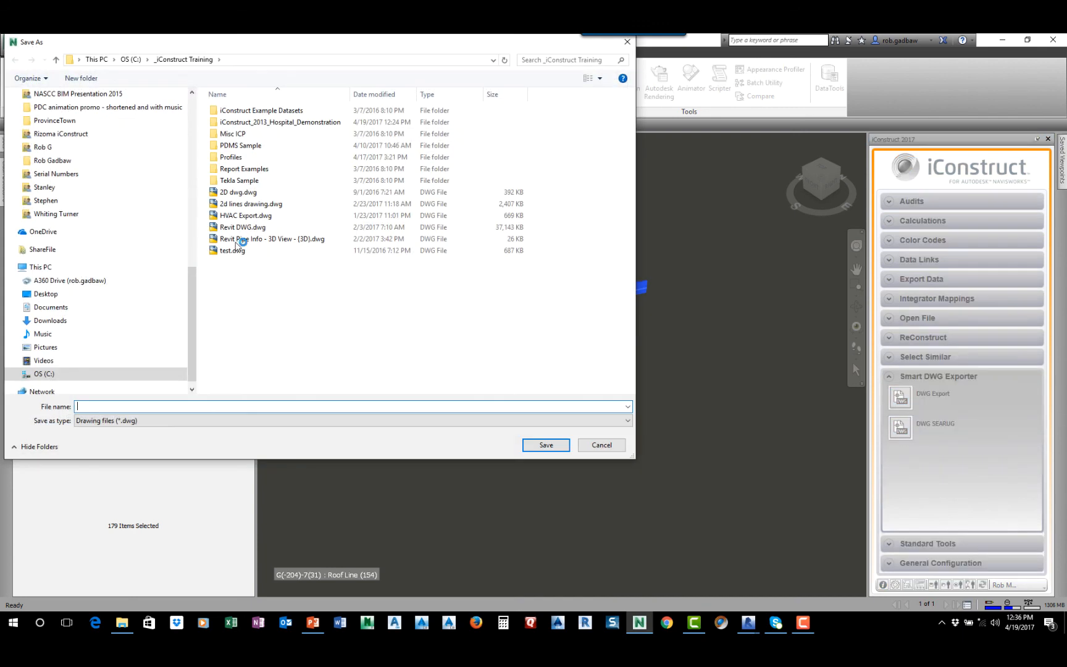
left_click(130, 60)
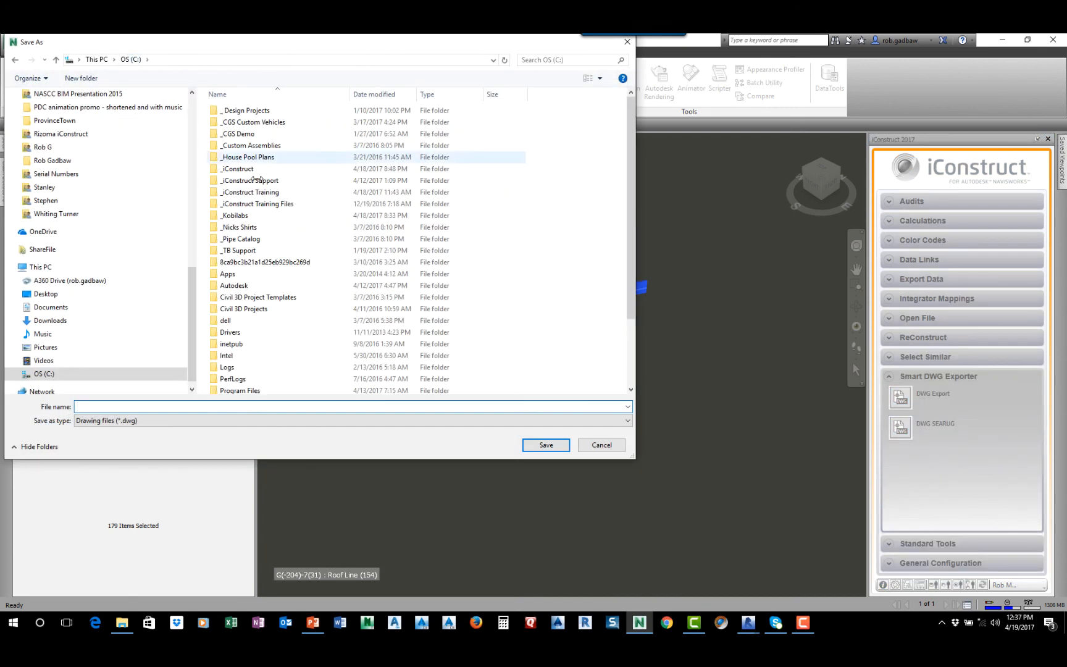
double_click(238, 168)
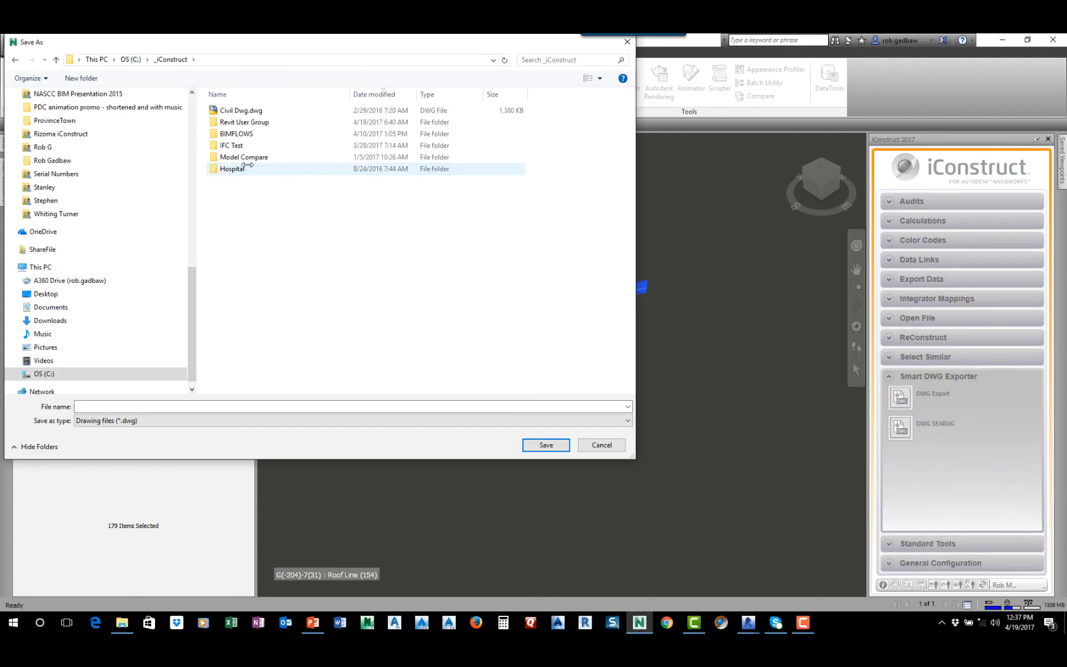
left_click(240, 121)
double_click(239, 121)
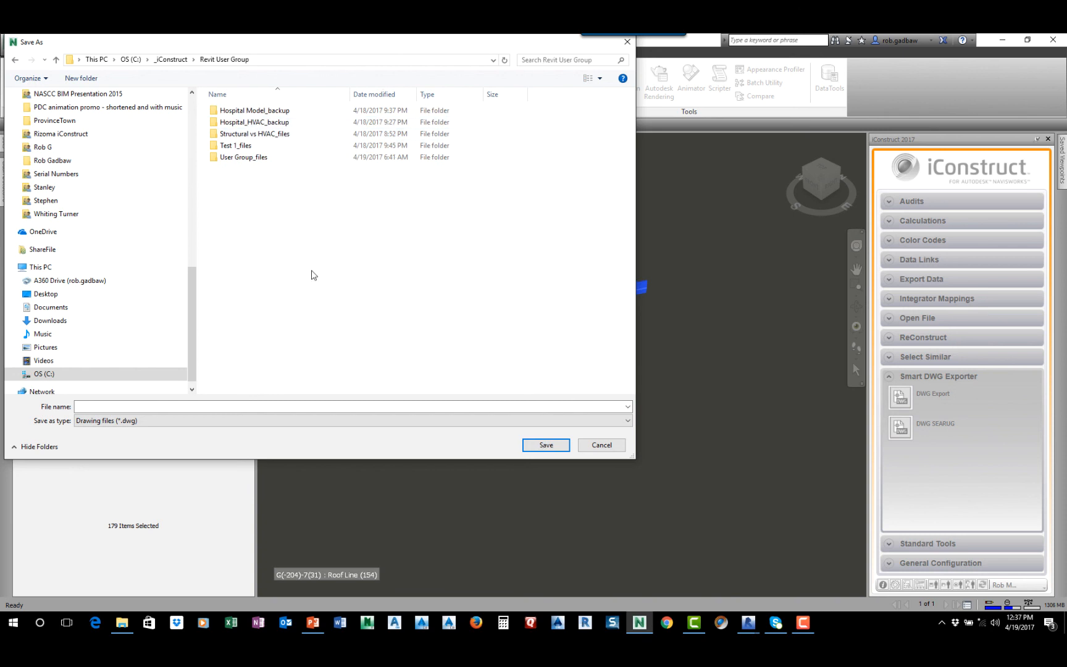
left_click(213, 409)
type("SEARUG")
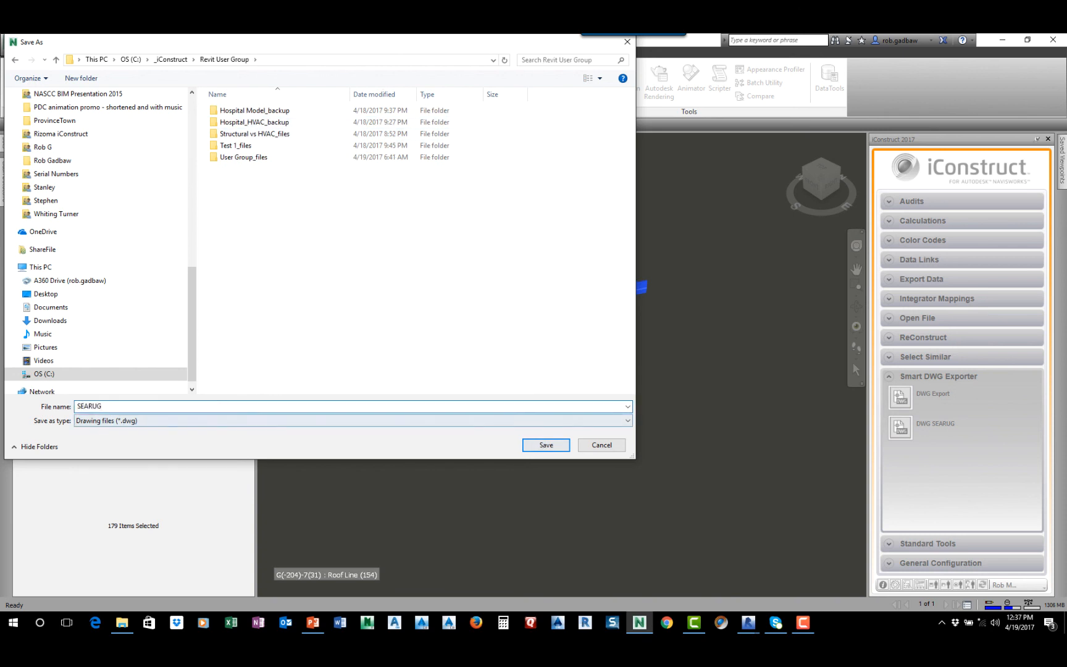
key("Return")
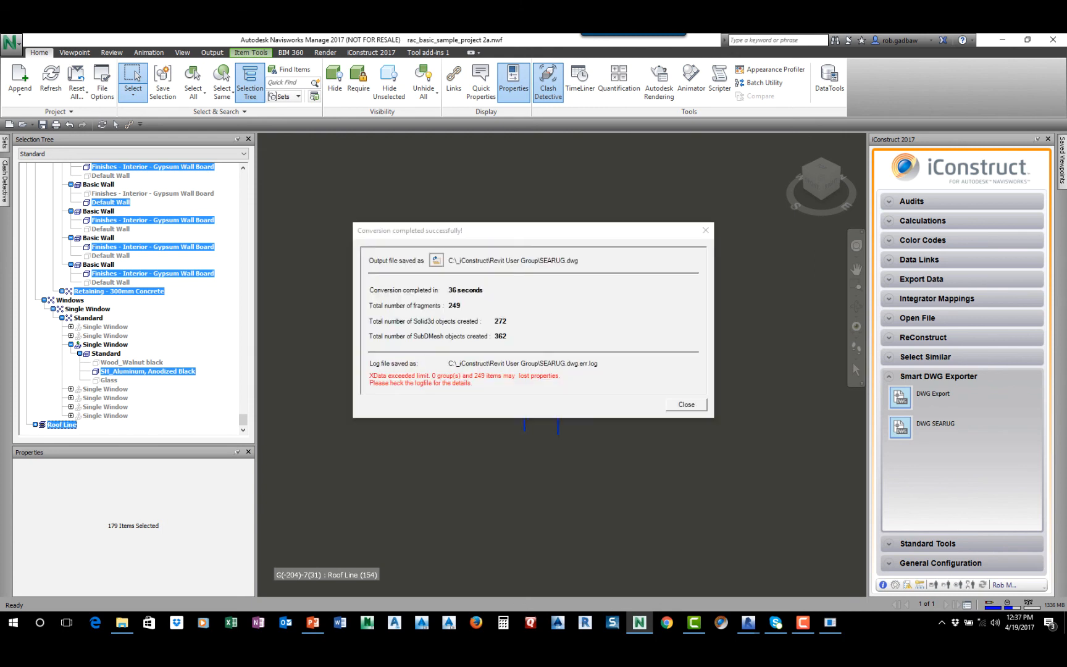
key("Return")
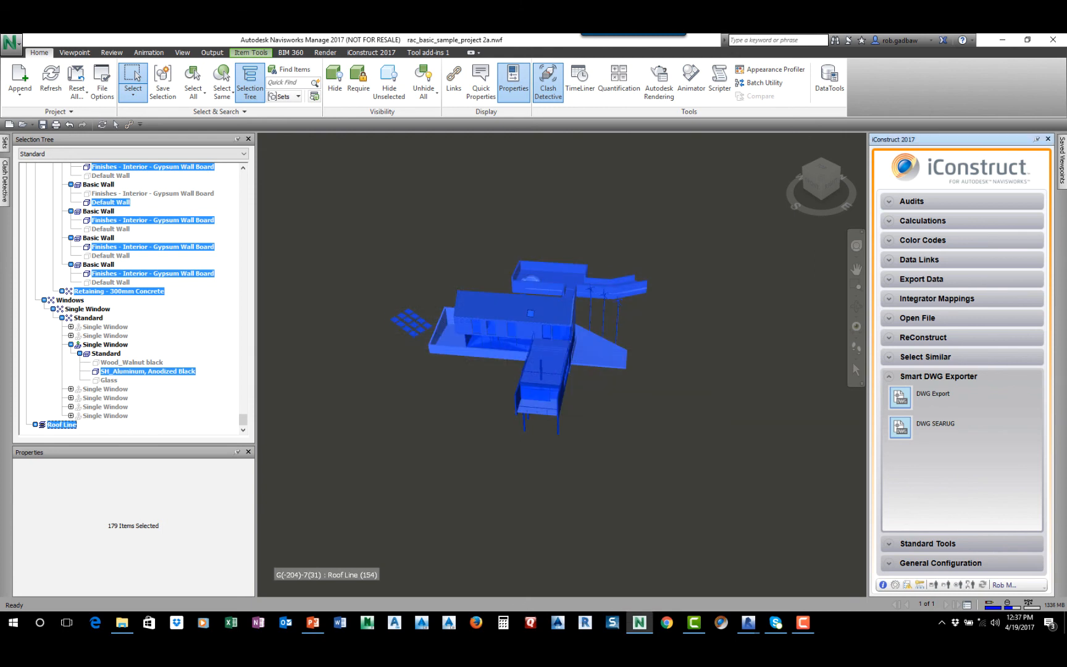
key("Escape")
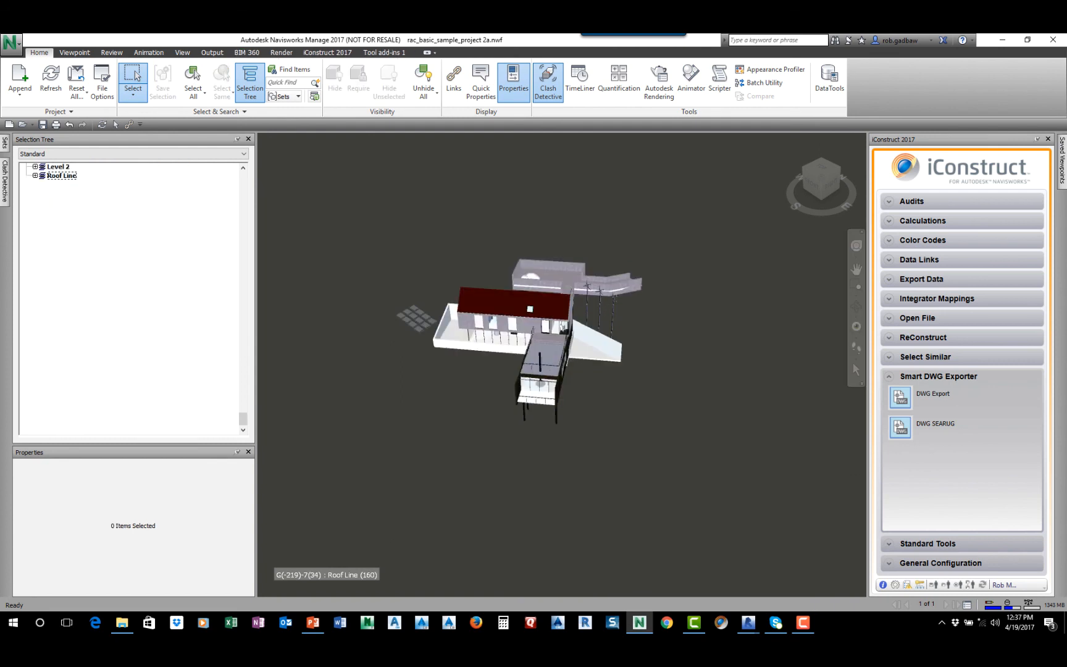
Create a new IFC 2x3 template in the Smart IFC Export Configuration, keeping its default name, and close the exporter window
left_click(940, 562)
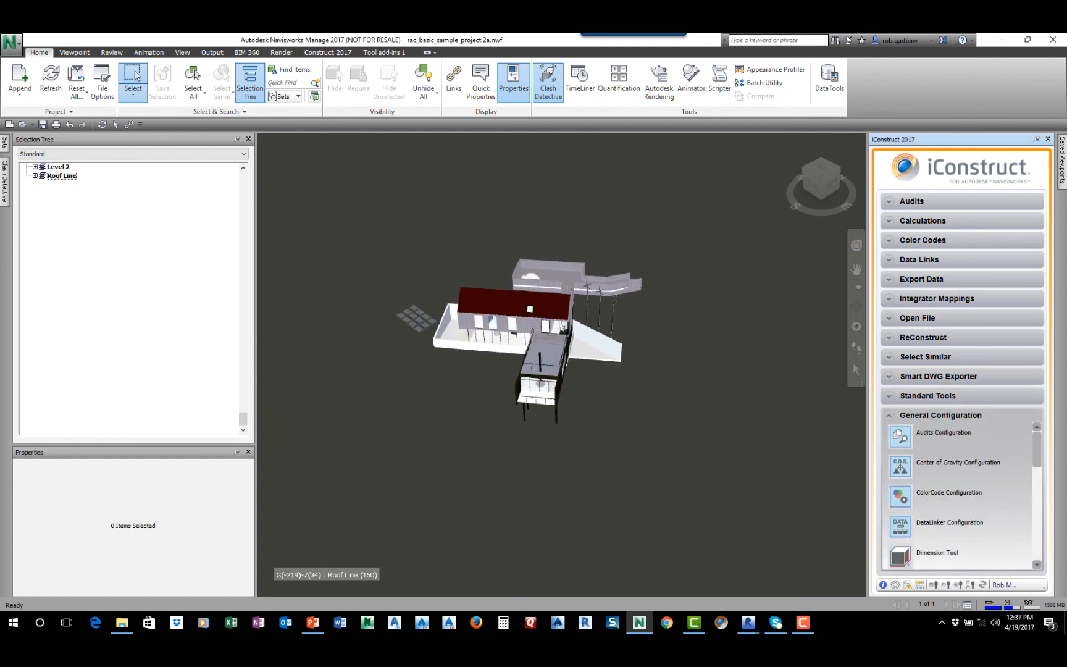
scroll(899, 542, "down", 5)
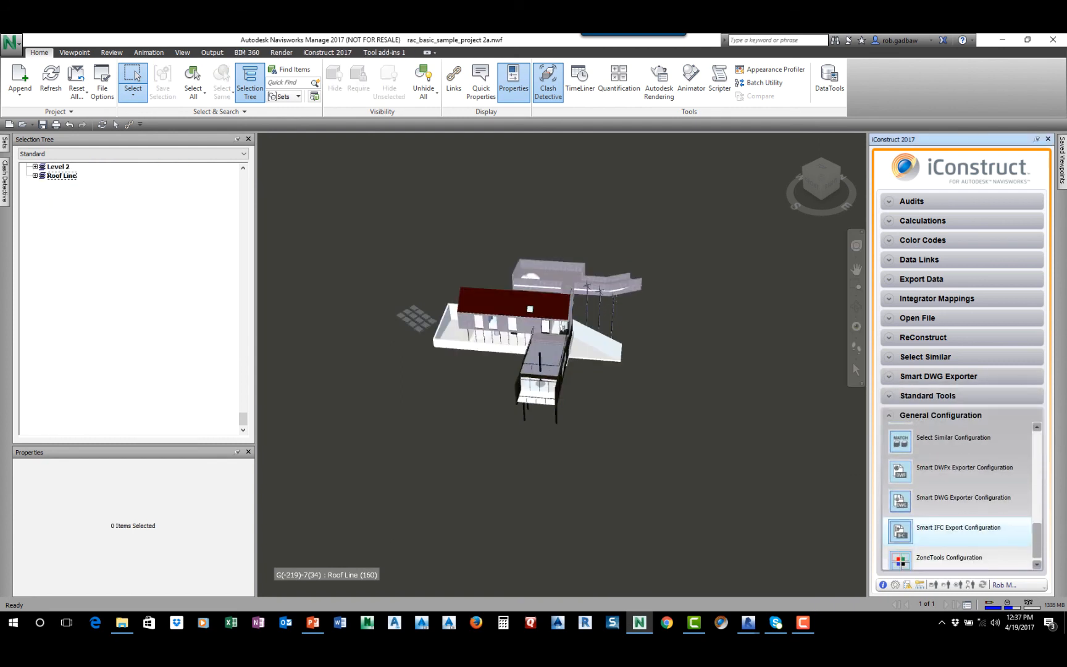
left_click(899, 531)
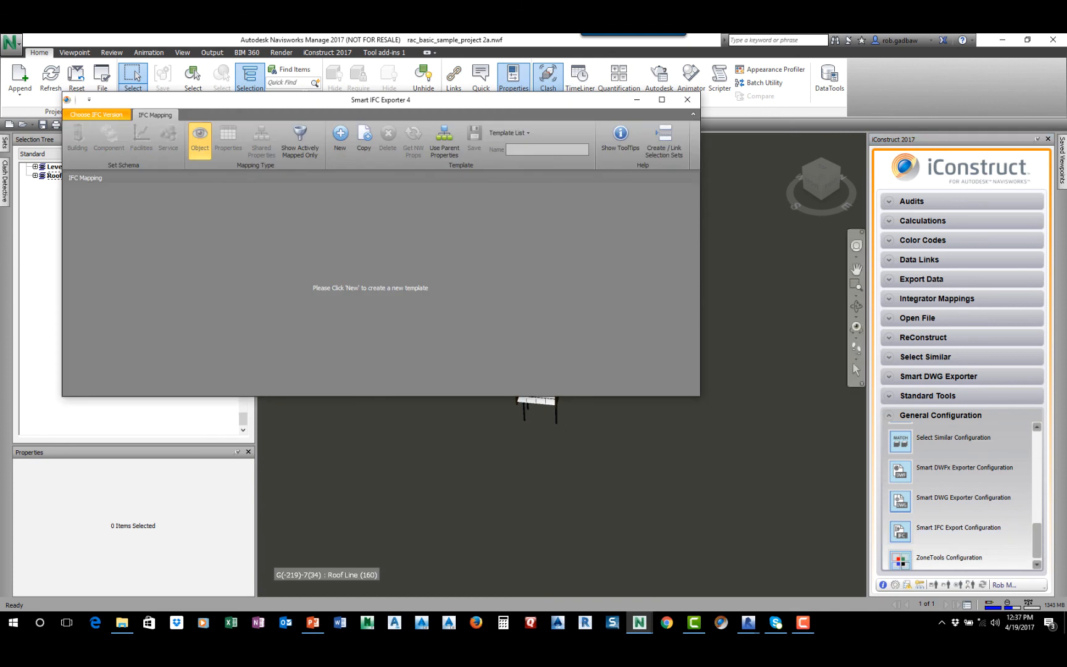
left_click(97, 114)
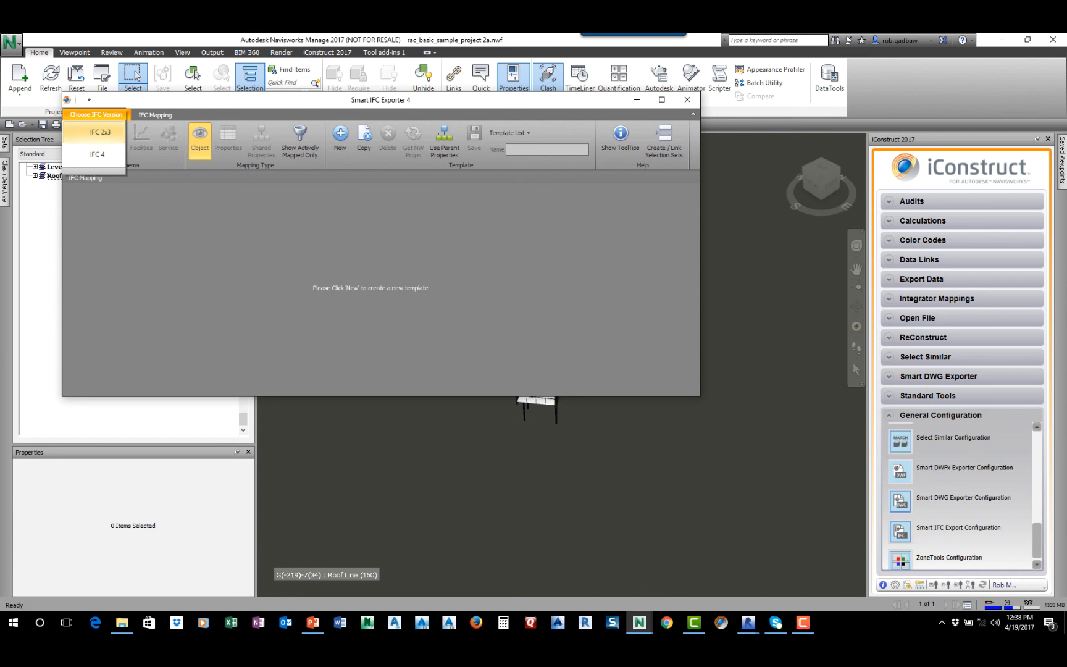
left_click(100, 132)
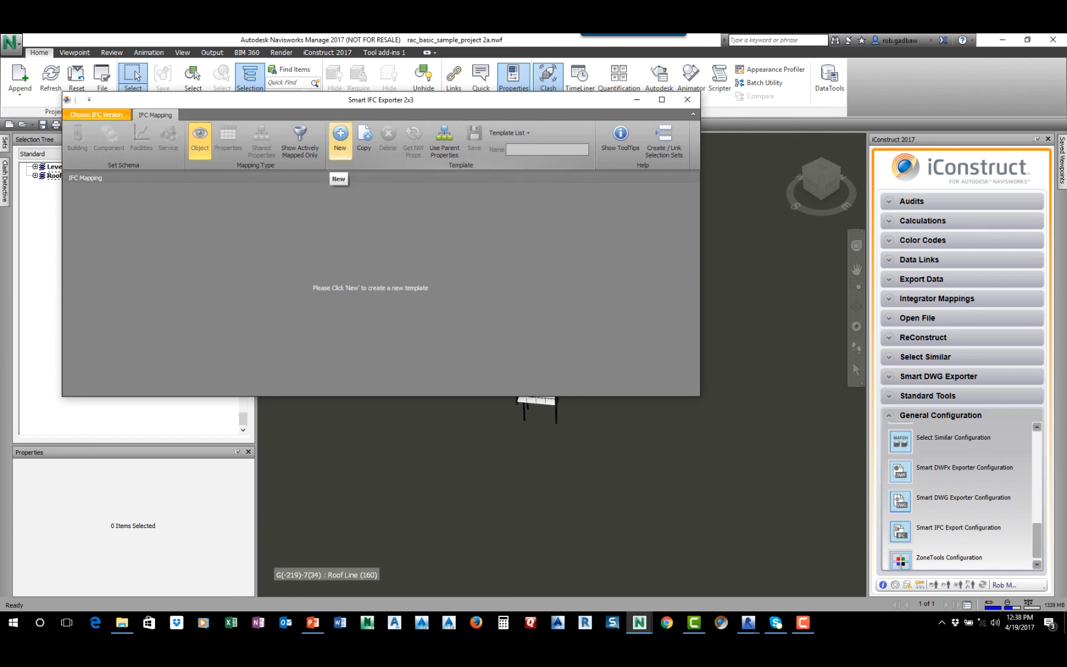
left_click(339, 136)
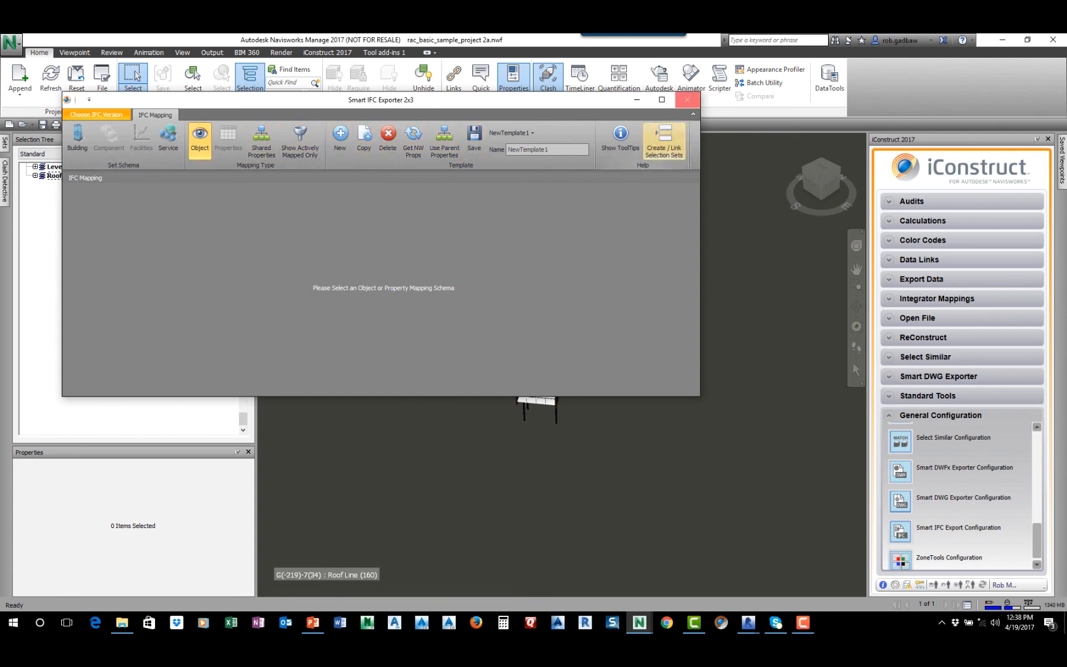
left_click(687, 100)
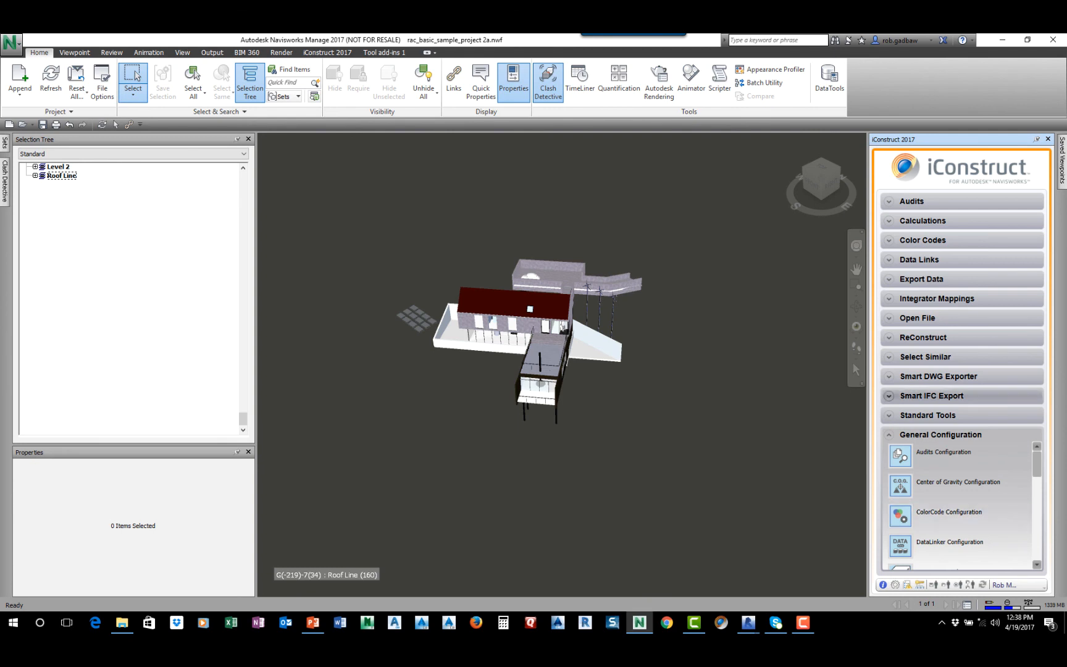
Export the model to IFC with NewTemplate1, leaving the project details blank and naming the file SEARUG
left_click(902, 395)
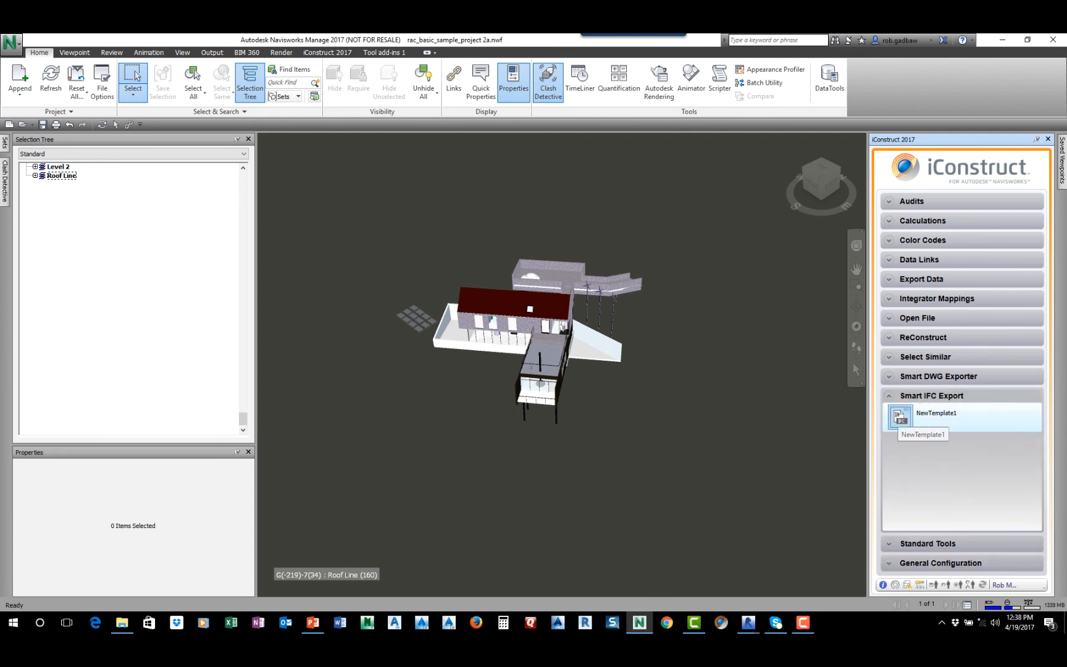
double_click(900, 417)
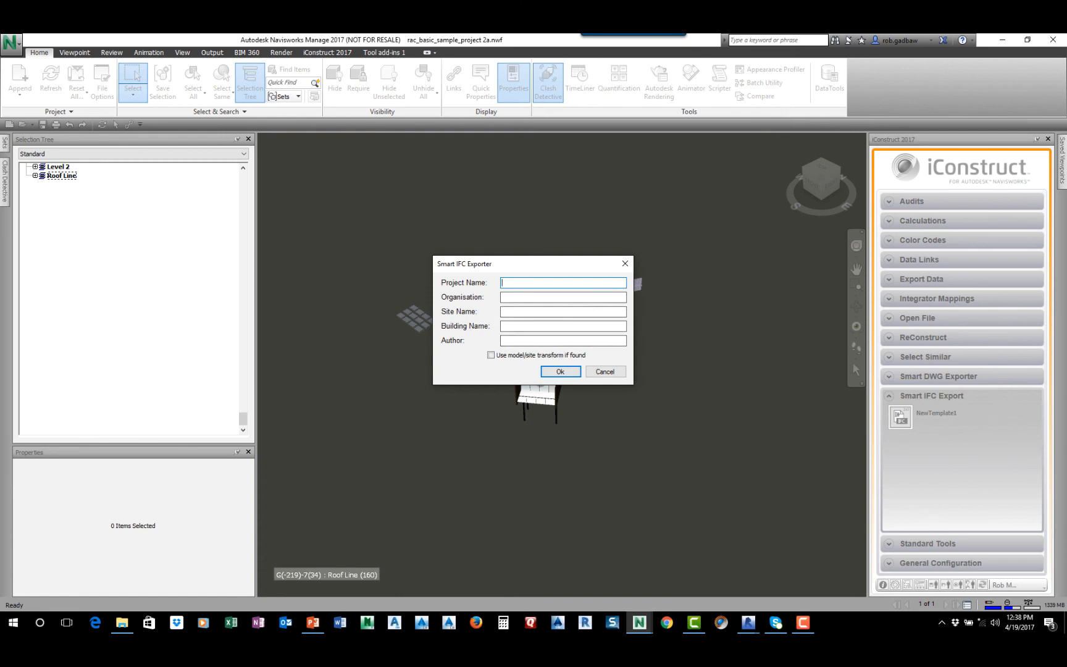
left_click(560, 371)
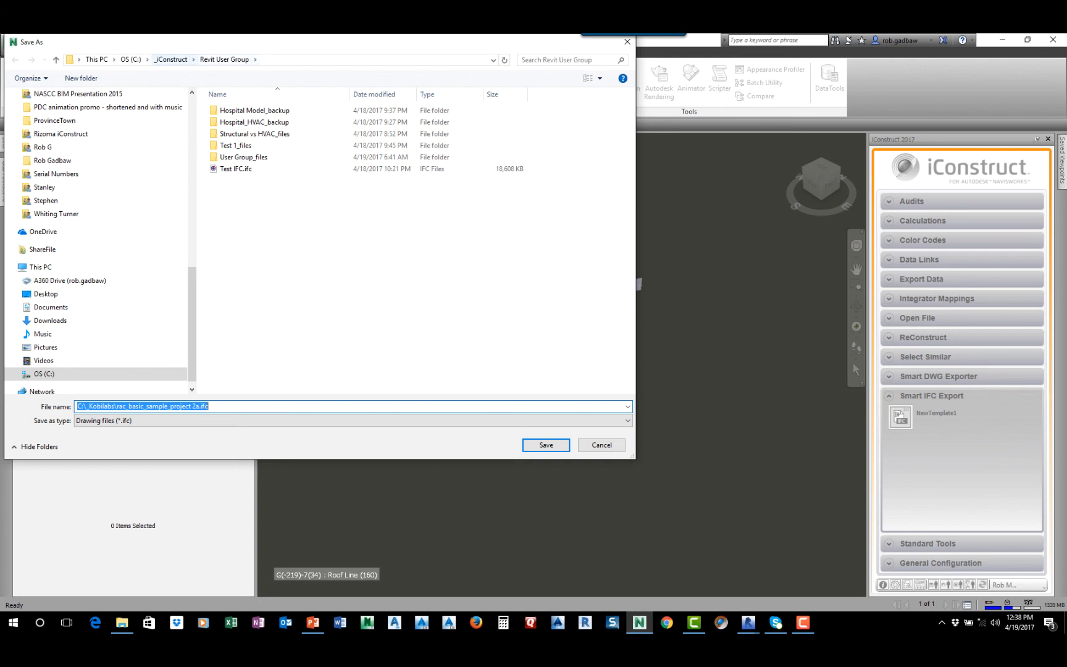
key("Tab")
key("shift+Tab")
type("SEARUG")
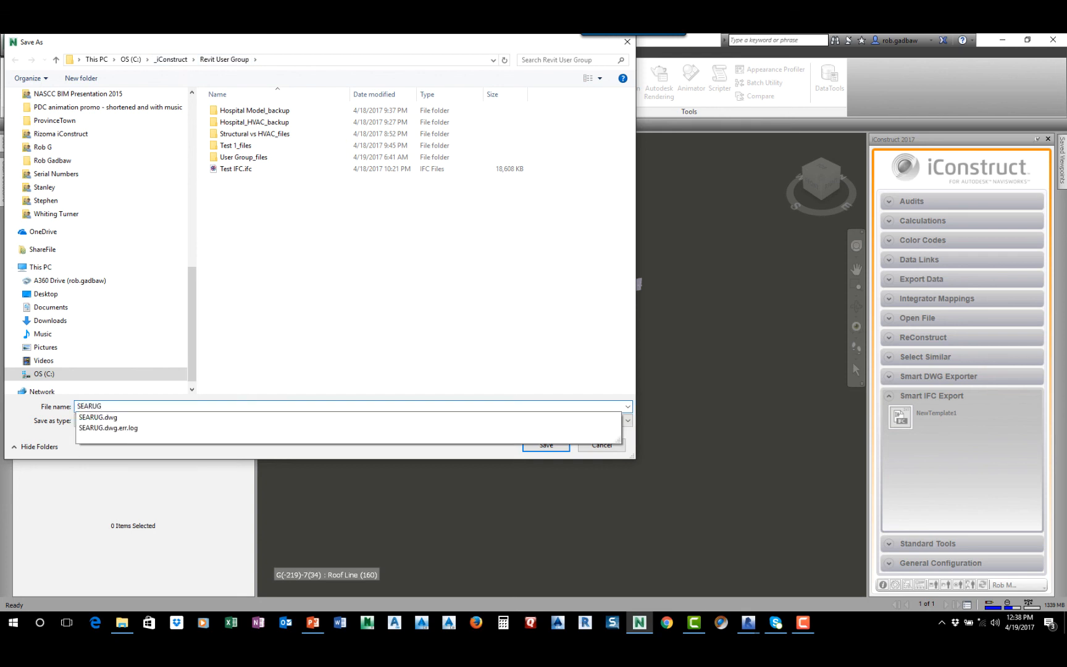
key("Return")
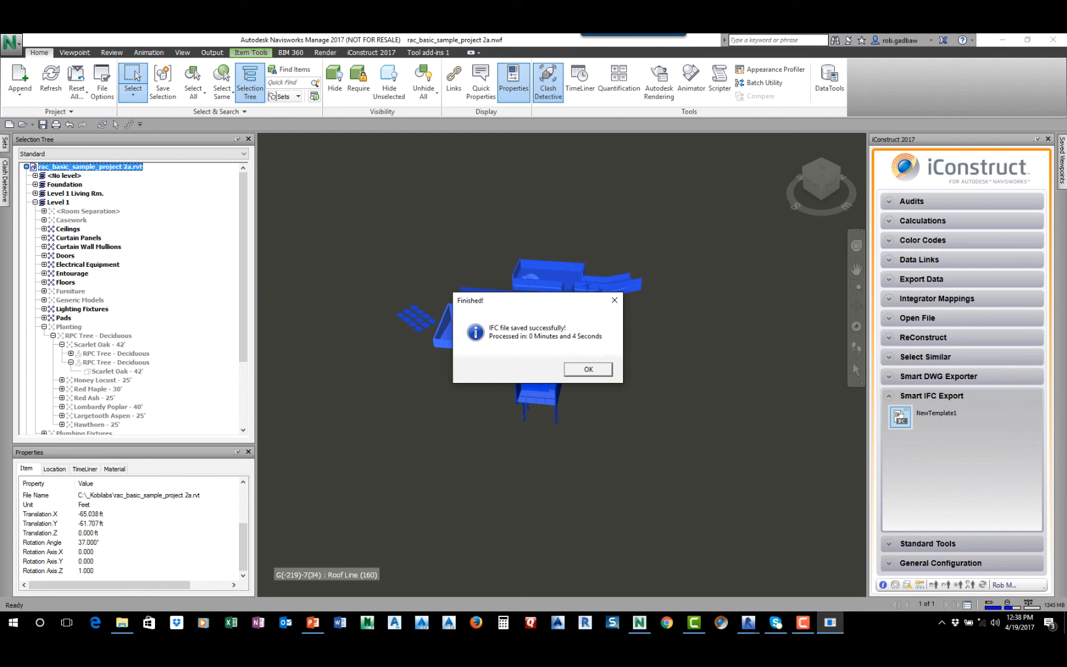
key("Return")
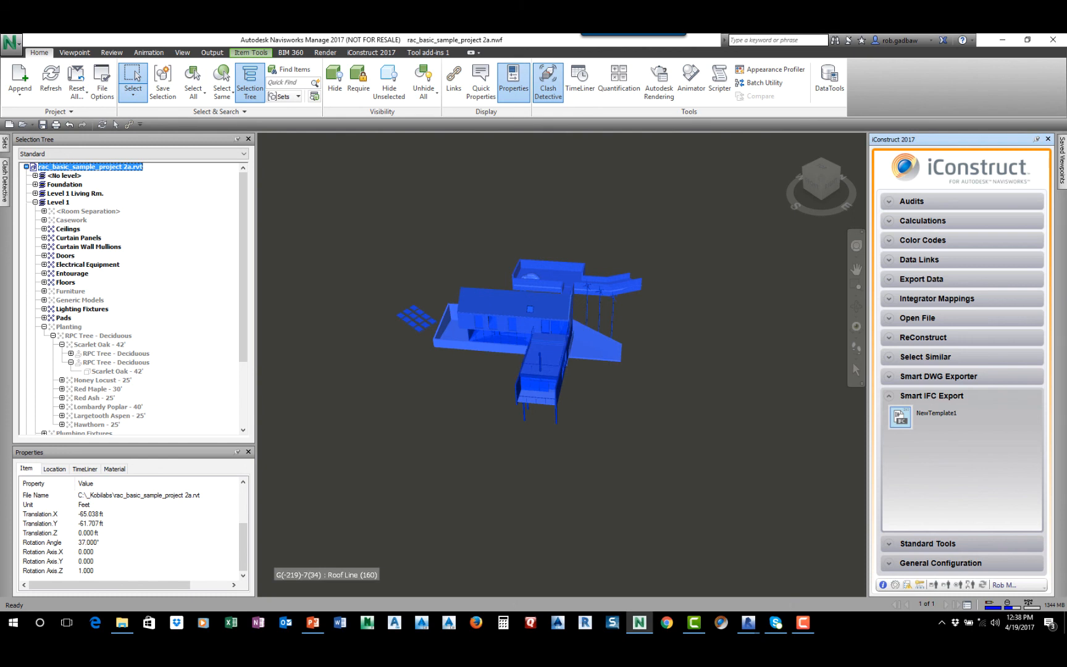
Switch to Autodesk Revit 2016 with the Hospital_Architectural 2016 model
mouse_move(747, 622)
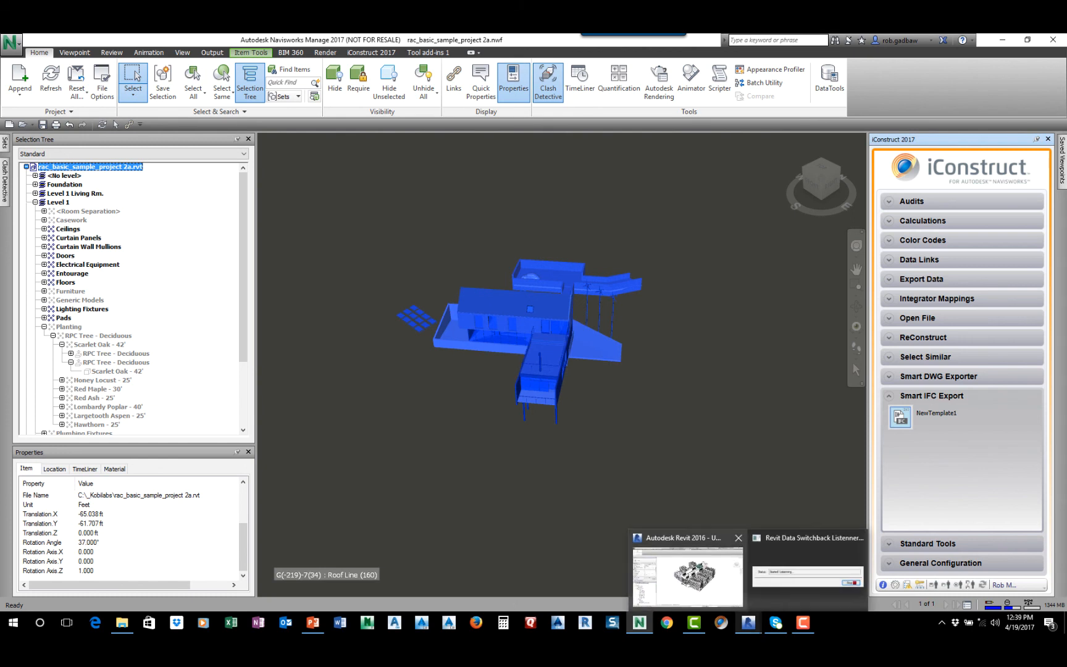
left_click(689, 565)
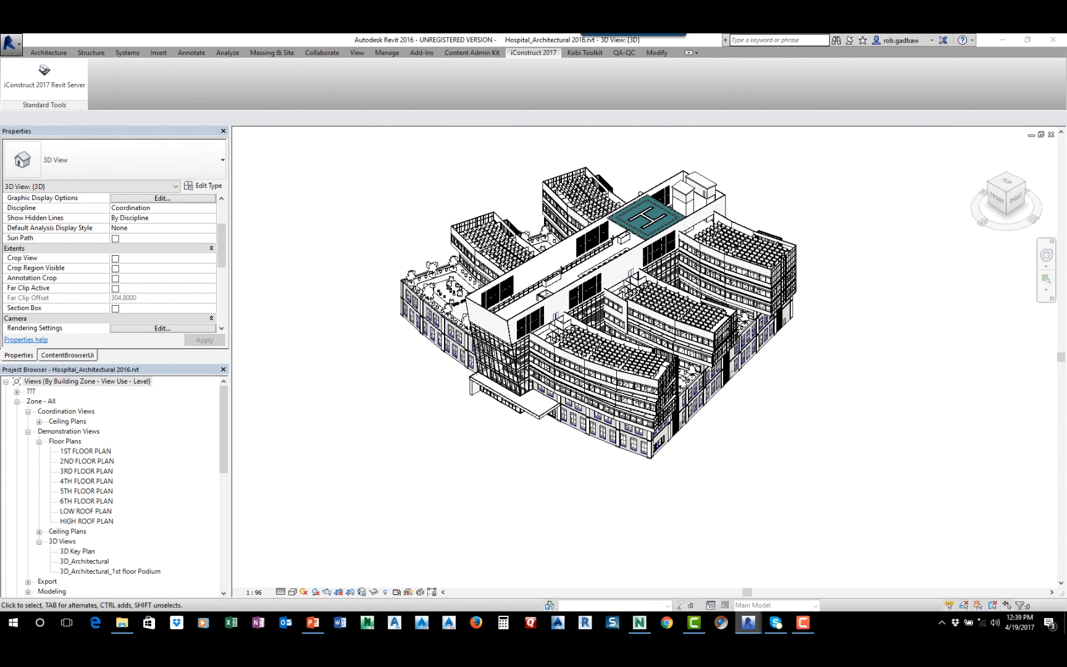
Stop the Revit Data Switchback listener service and close its window
mouse_move(748, 622)
left_click(806, 577)
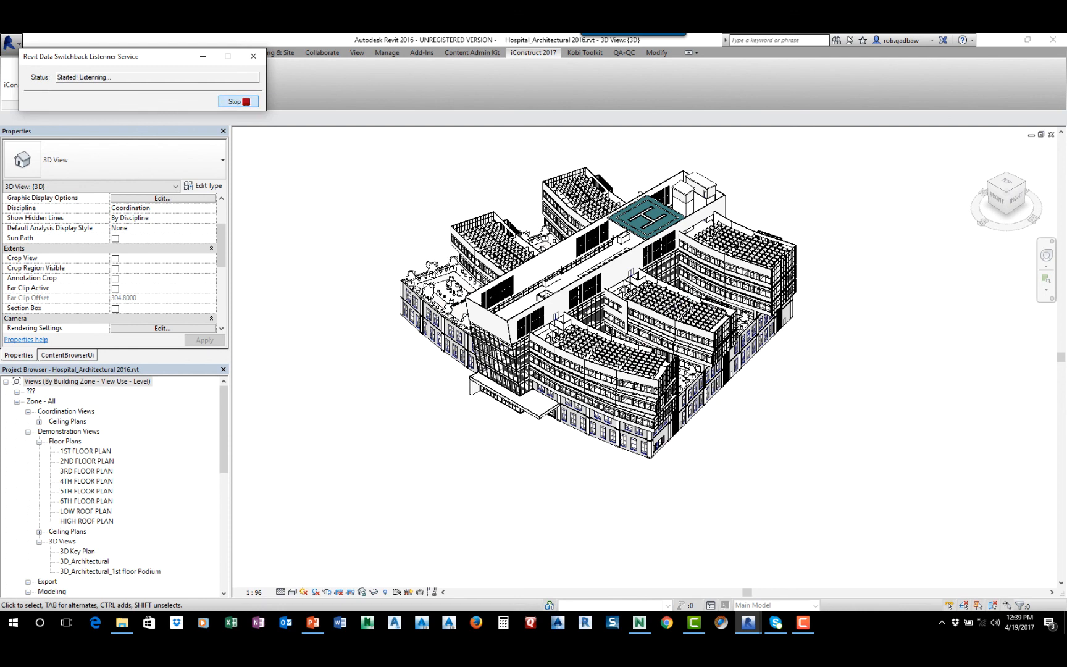
left_click(238, 101)
left_click(253, 57)
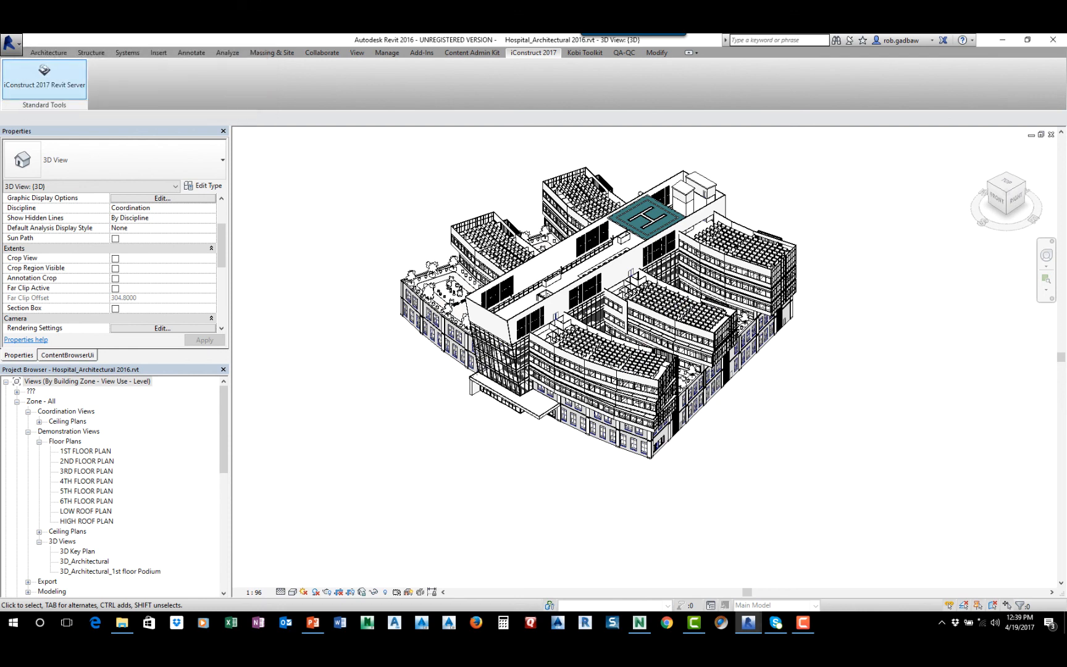
Open the IFC file SEARUG.ifc from the C:\_iConstruct\Revit User Group folder
left_click(11, 44)
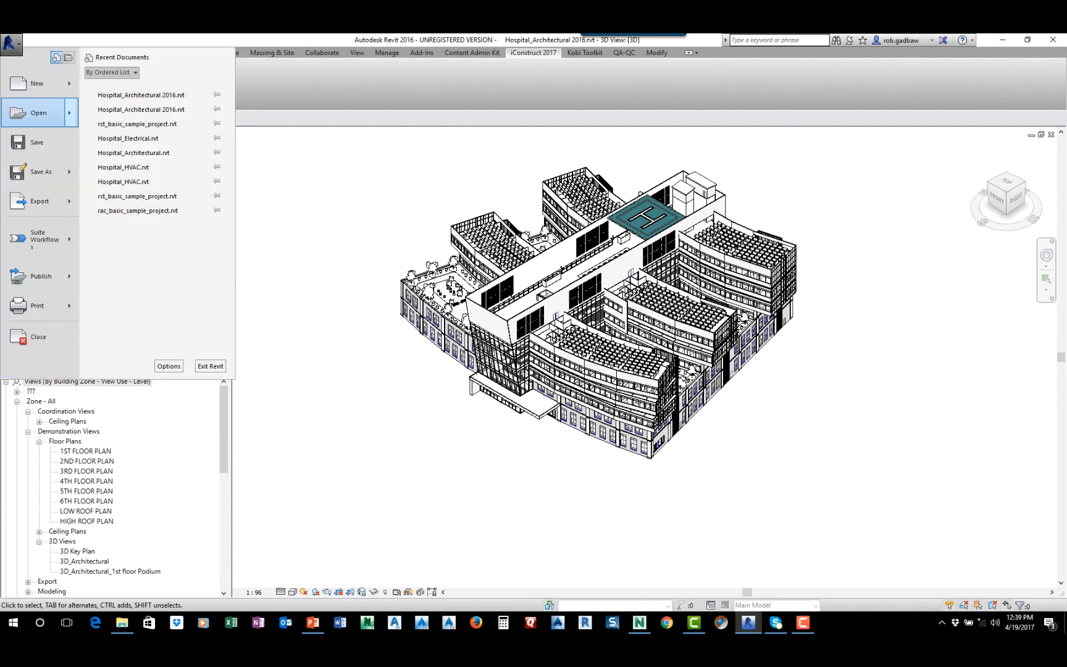
mouse_move(37, 113)
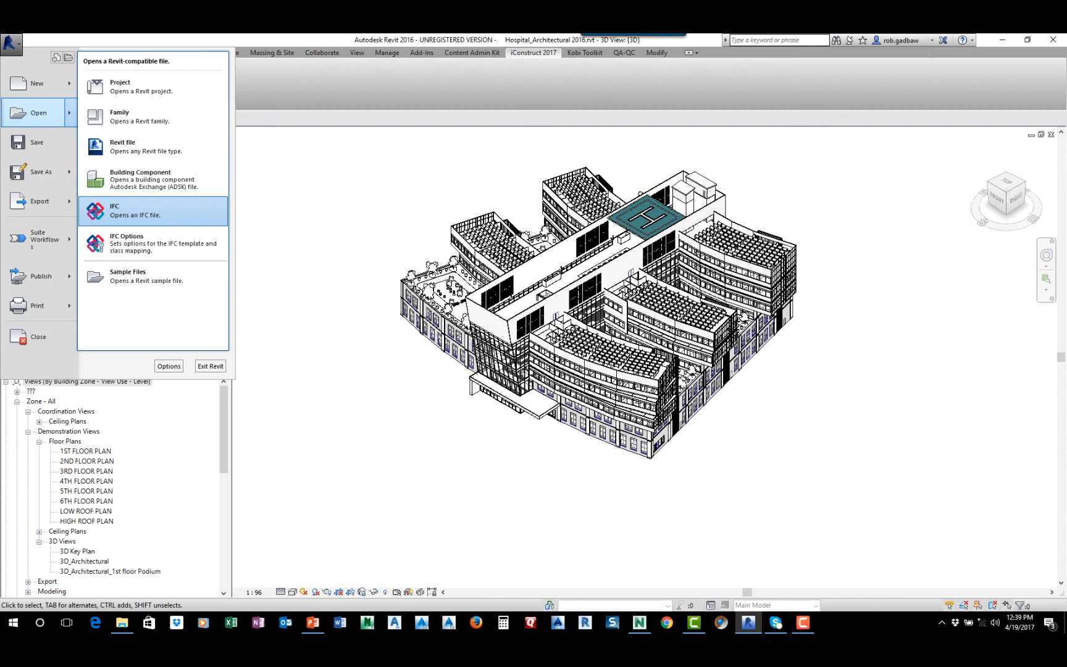
left_click(124, 211)
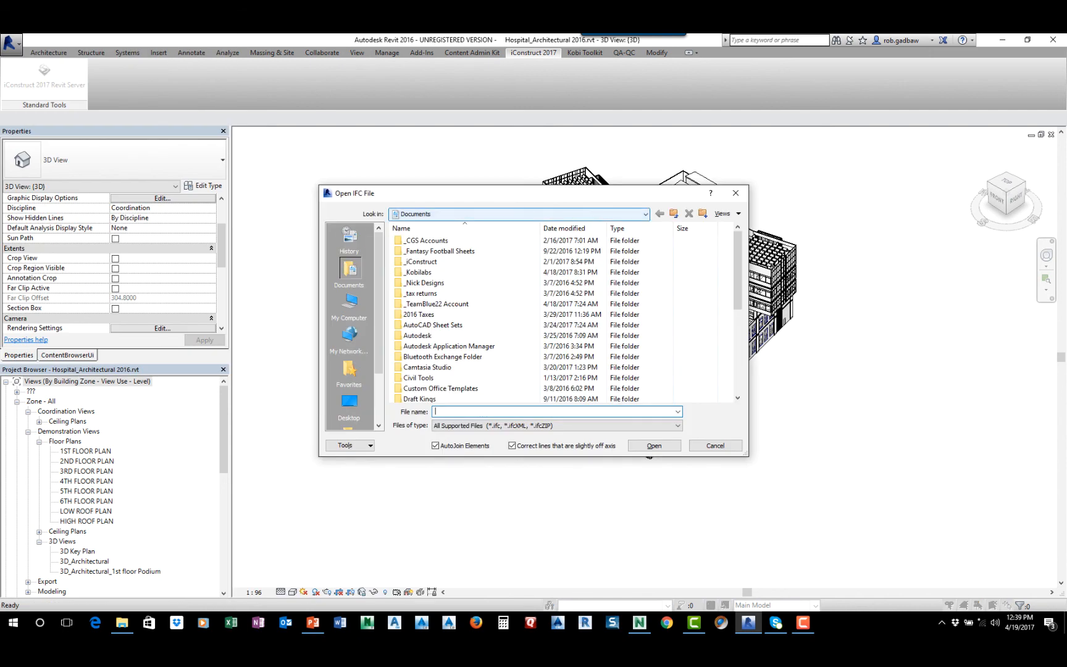
left_click(518, 213)
left_click(457, 243)
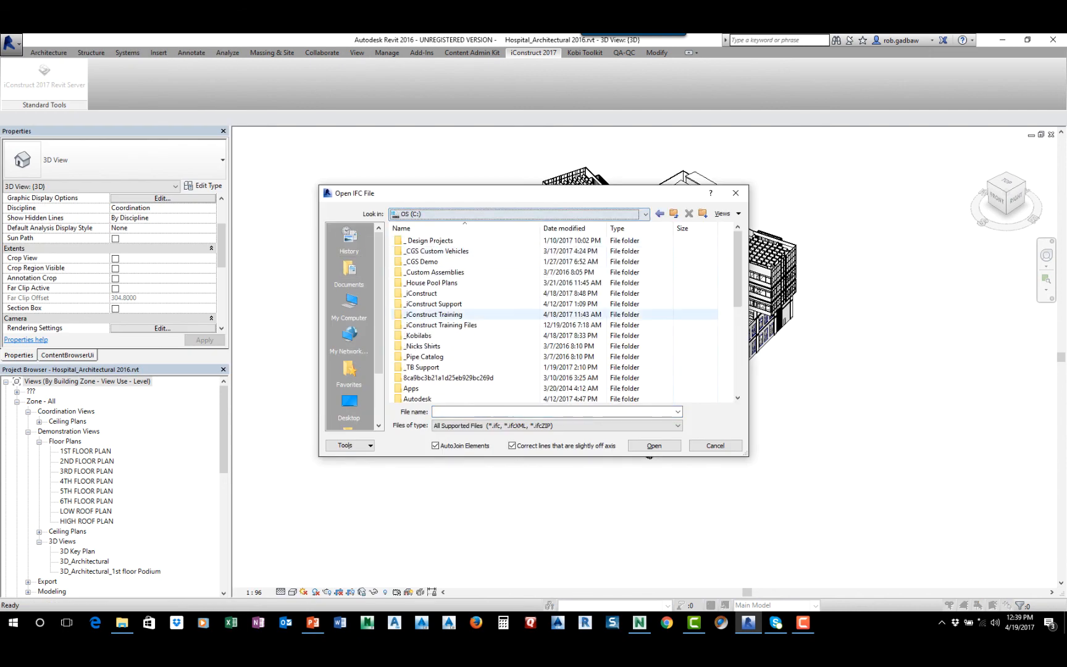
double_click(421, 293)
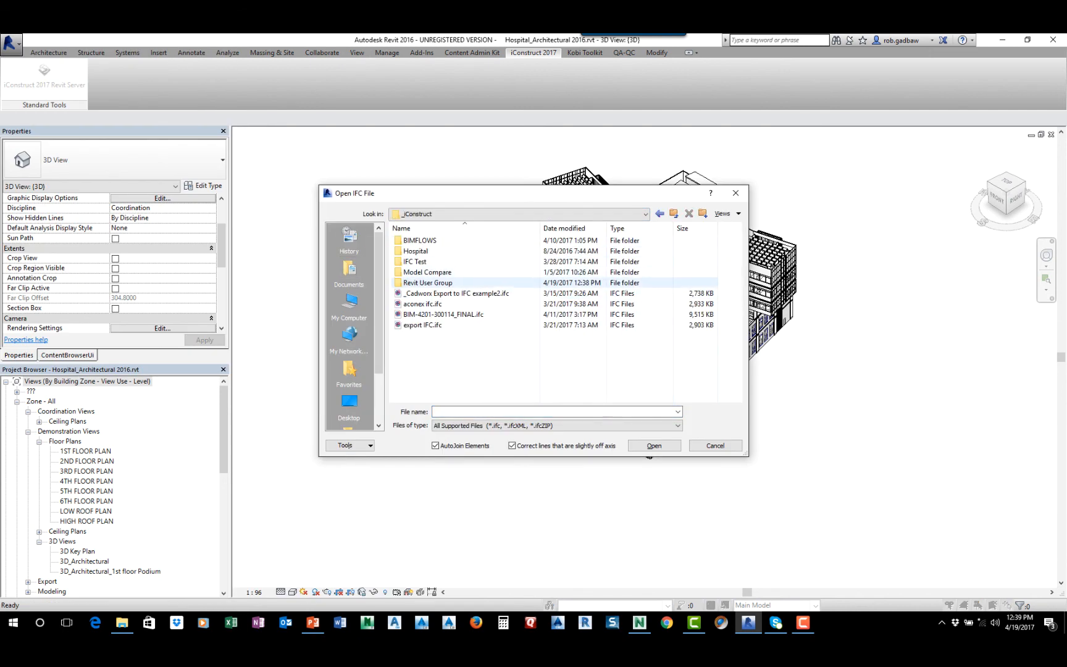
double_click(426, 283)
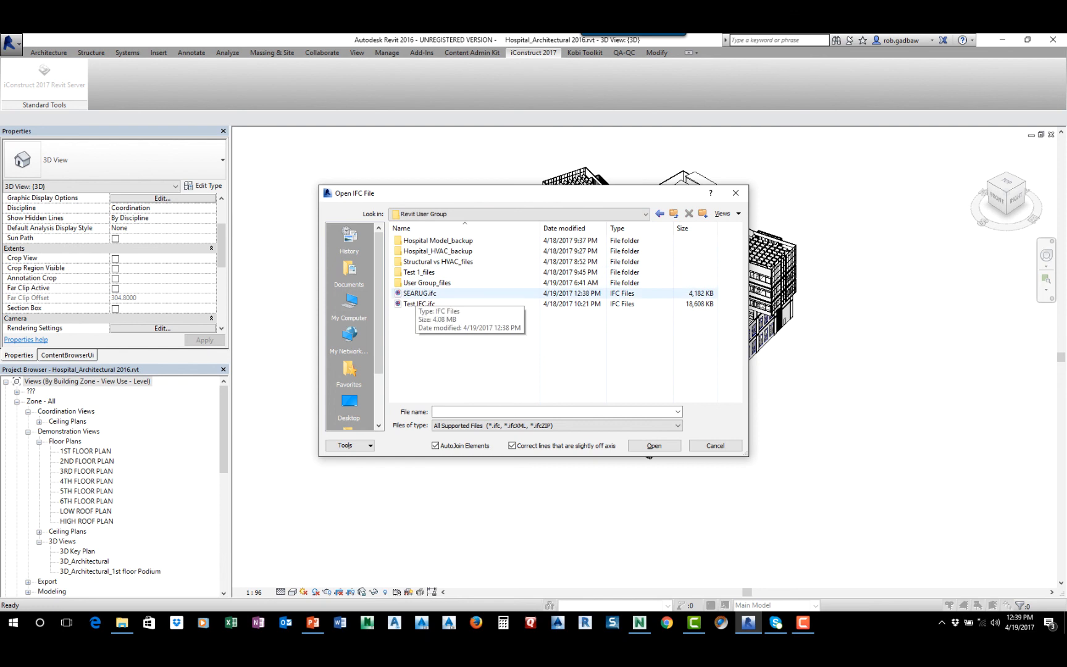
left_click(419, 294)
left_click(653, 446)
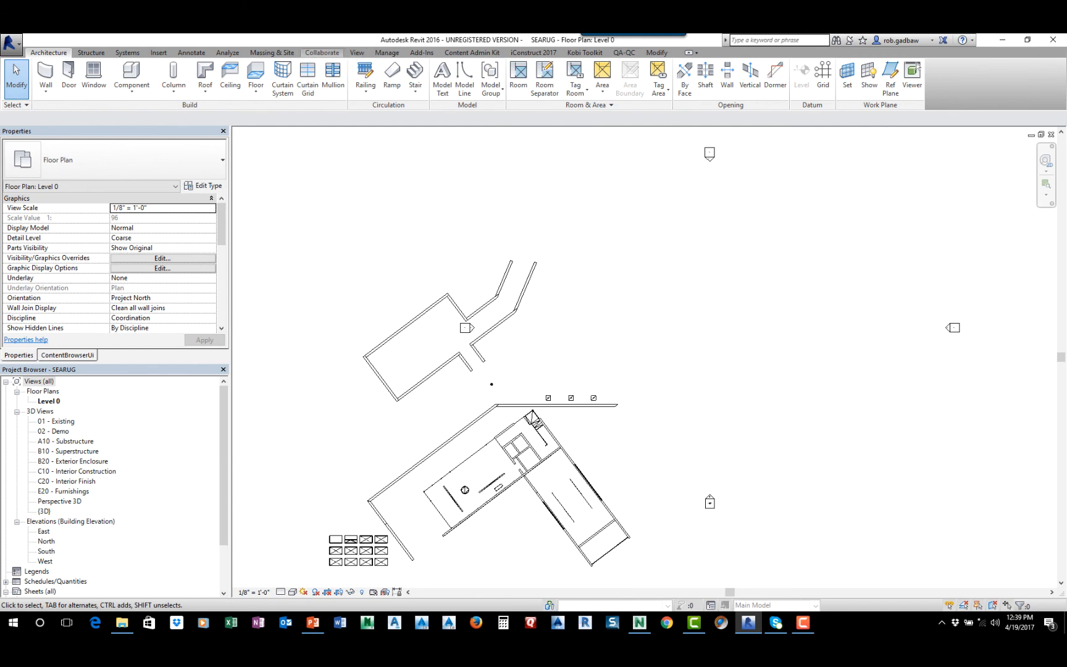
Open the default 3D view of the SEARUG model, apply the Shaded visual style and inspect the building
left_click(387, 53)
left_click(357, 52)
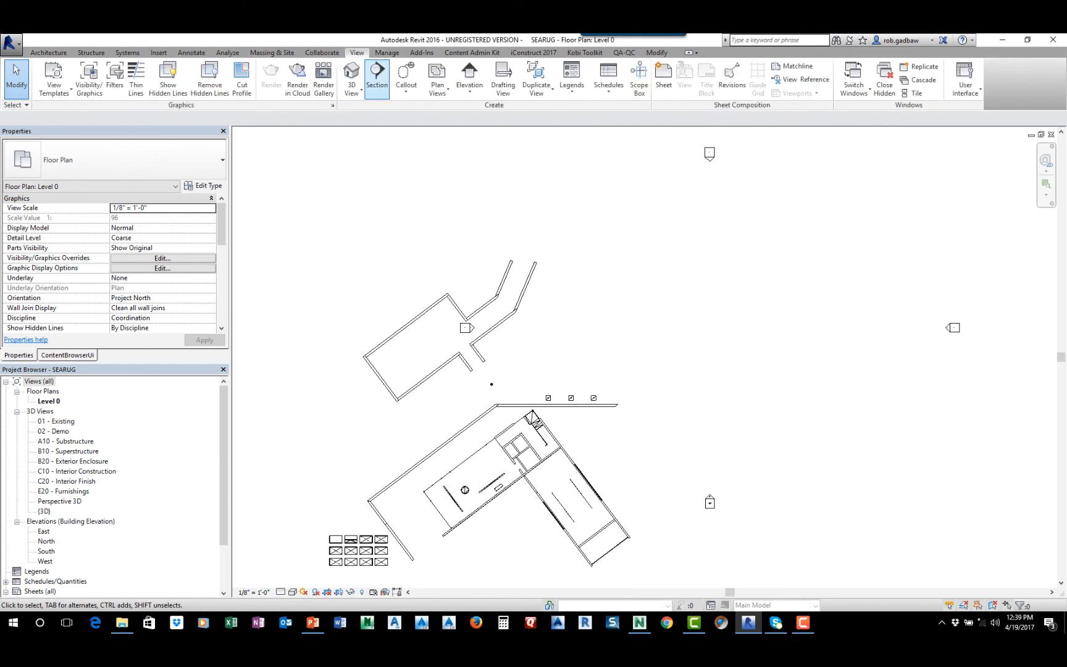
left_click(352, 73)
middle_click_drag(643, 443, 581, 385)
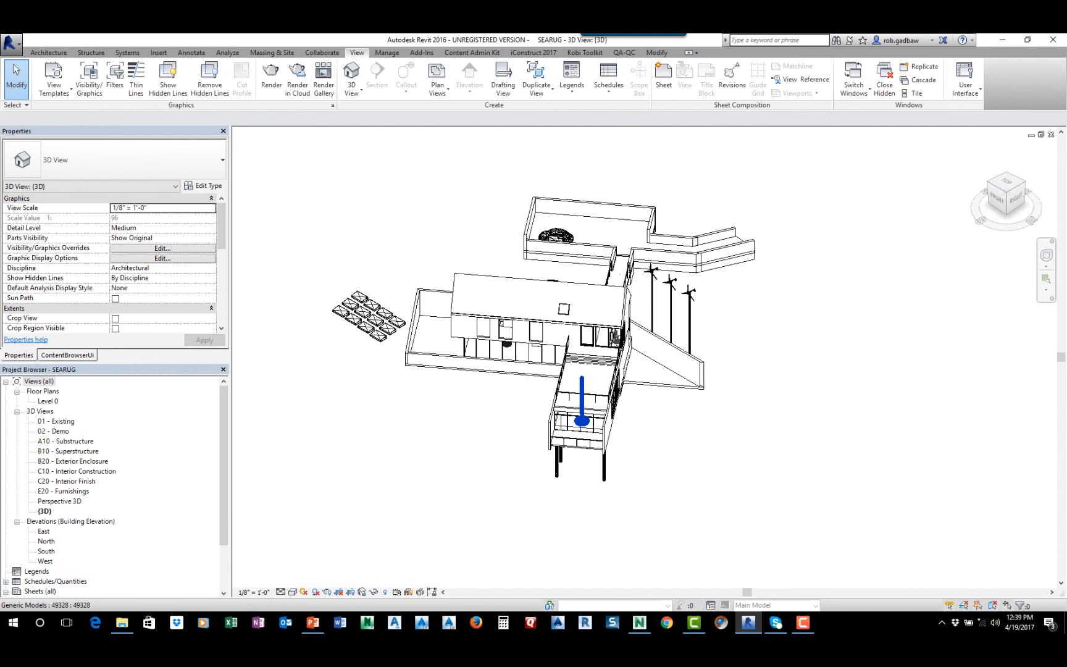
scroll(581, 385, "up", 1)
left_click(292, 592)
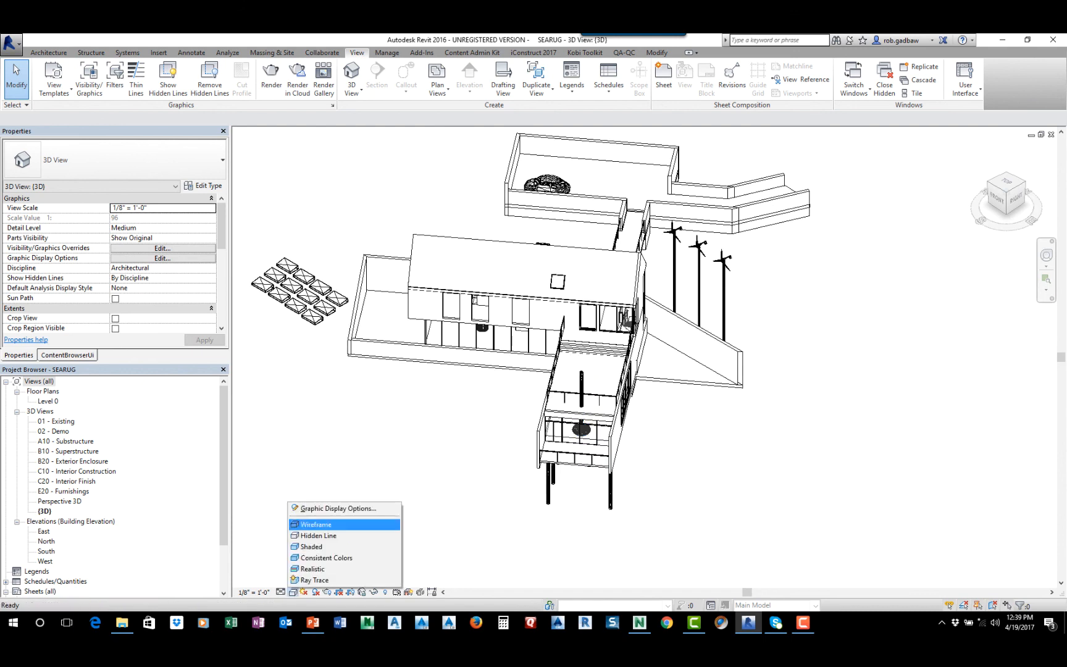
left_click(318, 546)
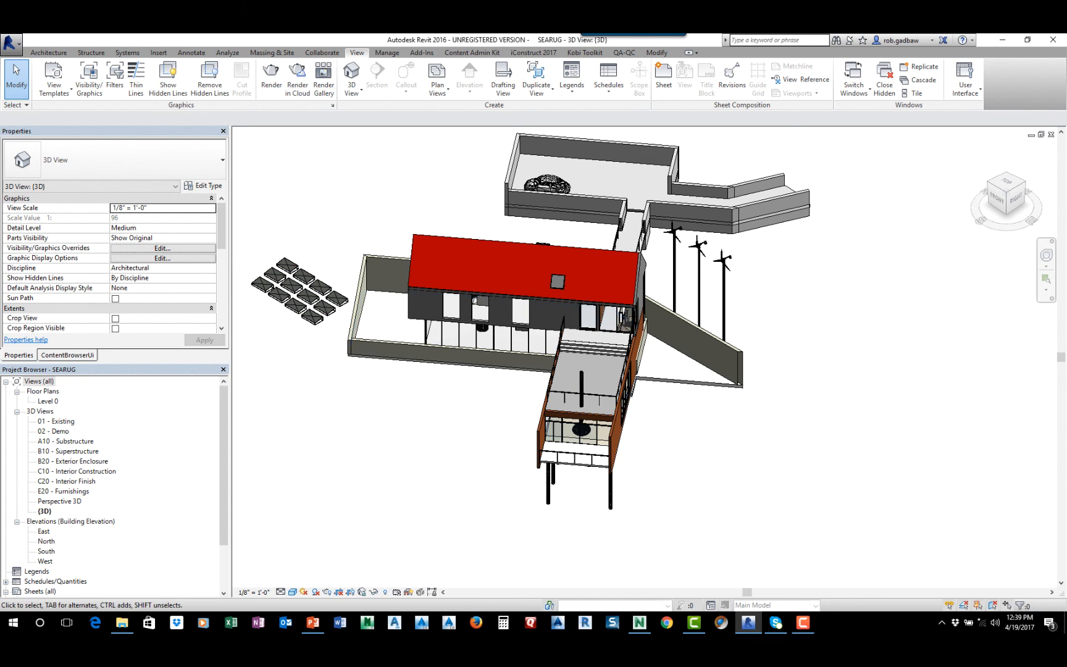
scroll(525, 429, "up", 1)
scroll(525, 429, "up", 3)
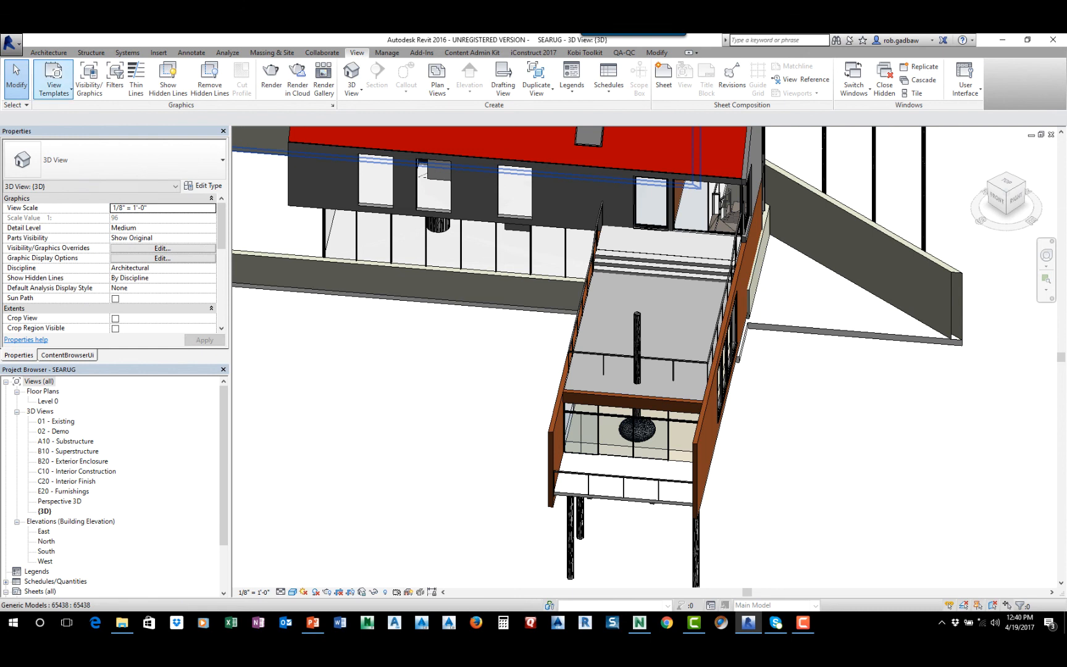
scroll(432, 291, "down", 10)
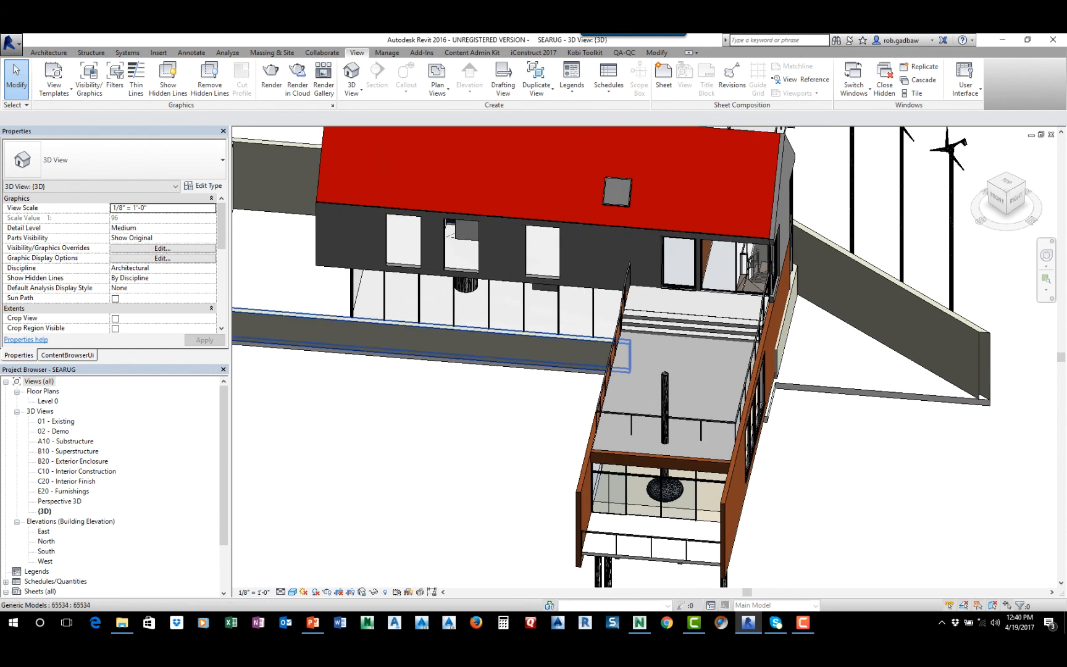
scroll(463, 334, "up", 2)
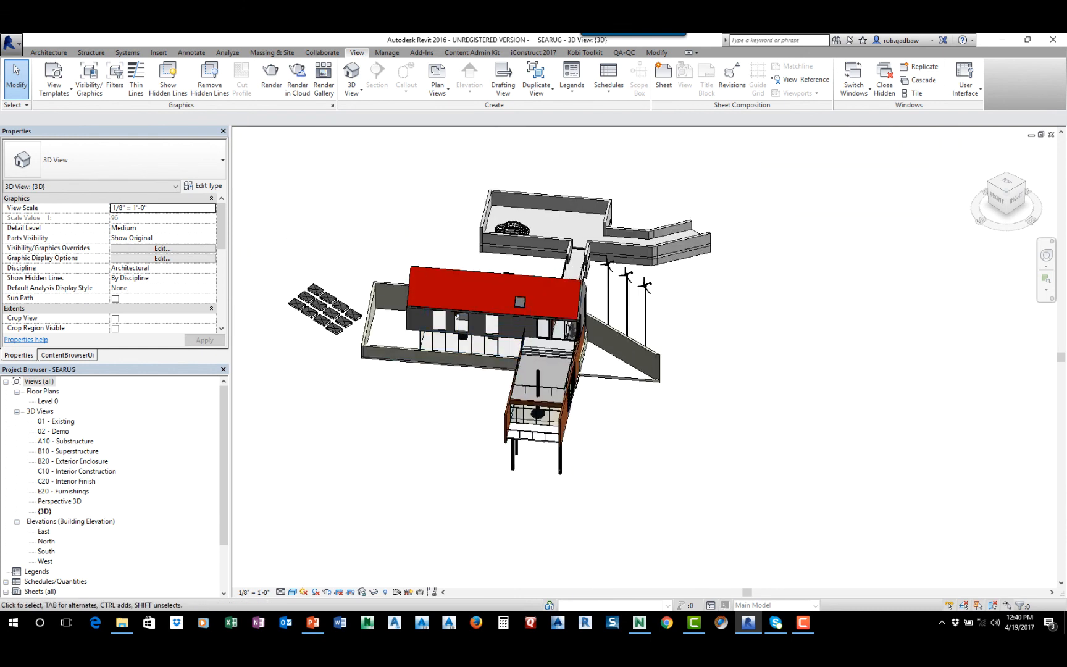
Switch to Navisworks Manage and open _Cadworx Export to IFC example.nwd from C:\_iConstruct, discarding changes to the current file
left_click(640, 622)
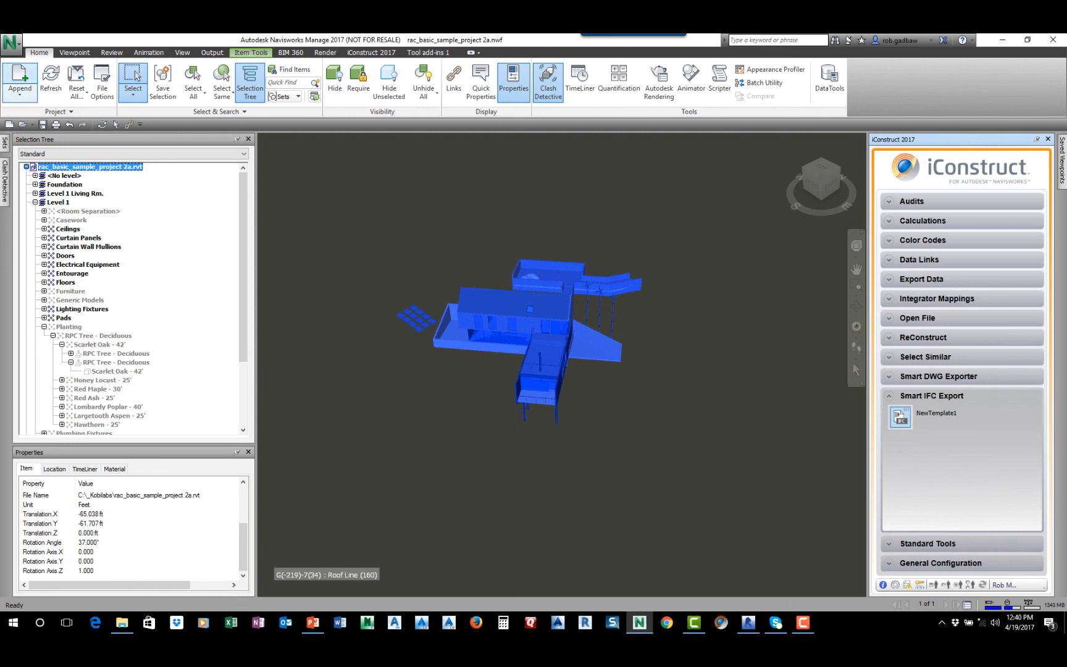
left_click(20, 77)
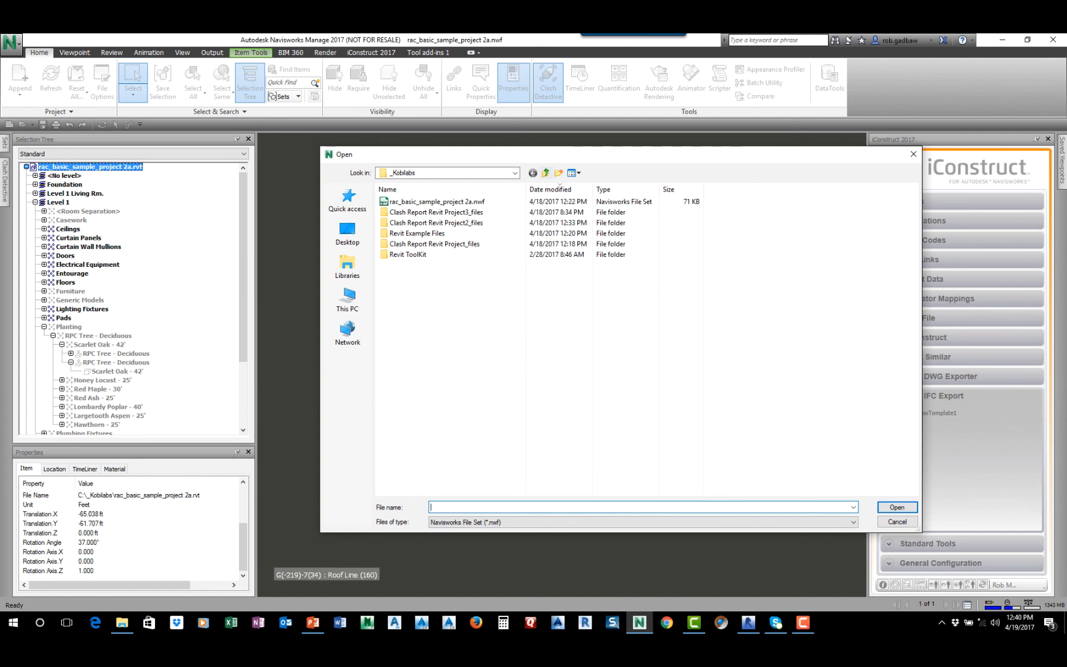
left_click(545, 173)
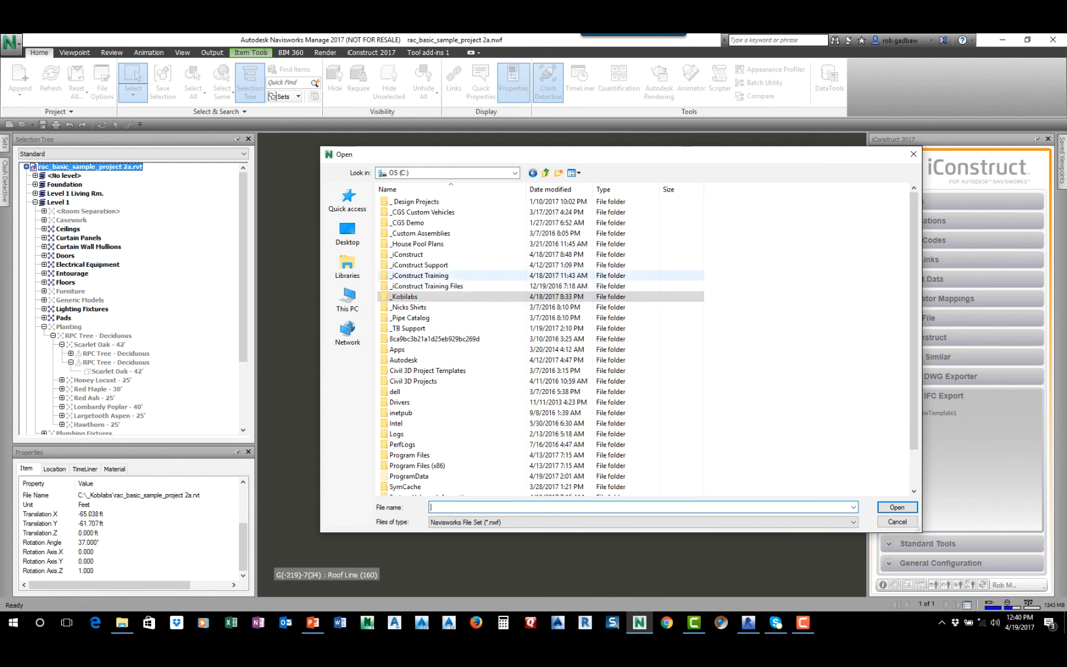
double_click(407, 254)
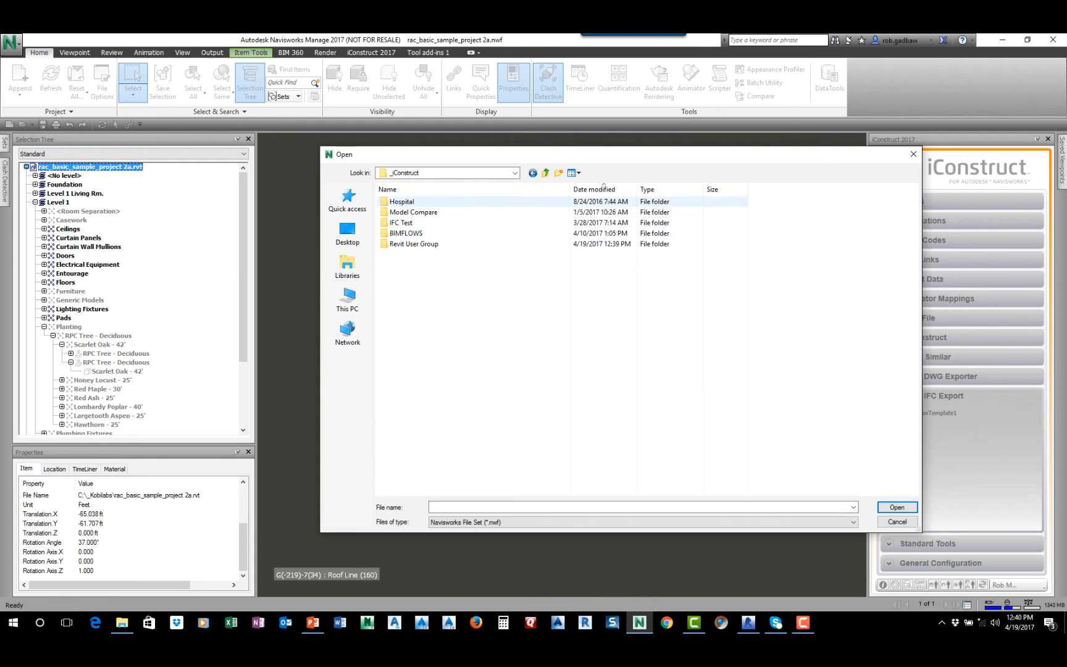
left_click(643, 522)
scroll(643, 420, "up", 1)
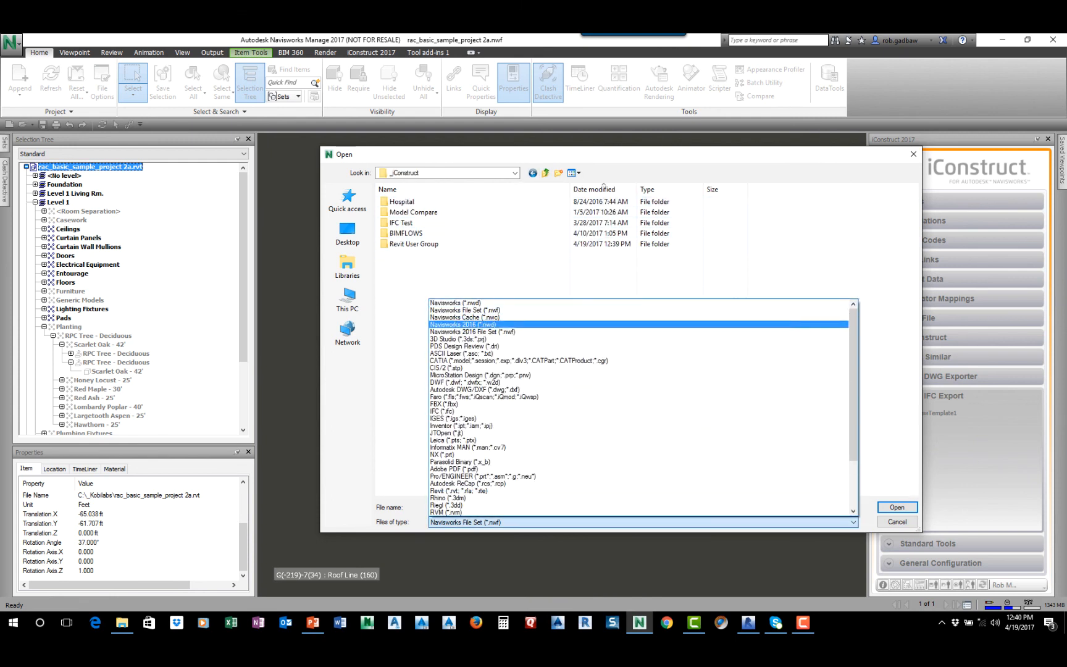
left_click(454, 303)
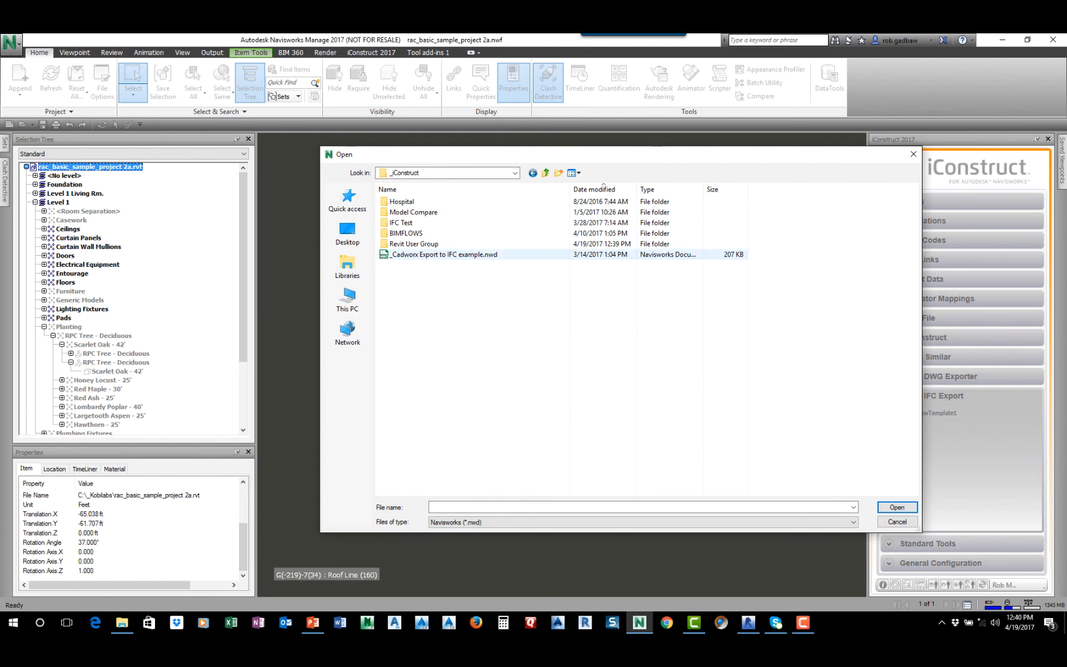
left_click(420, 254)
left_click(897, 507)
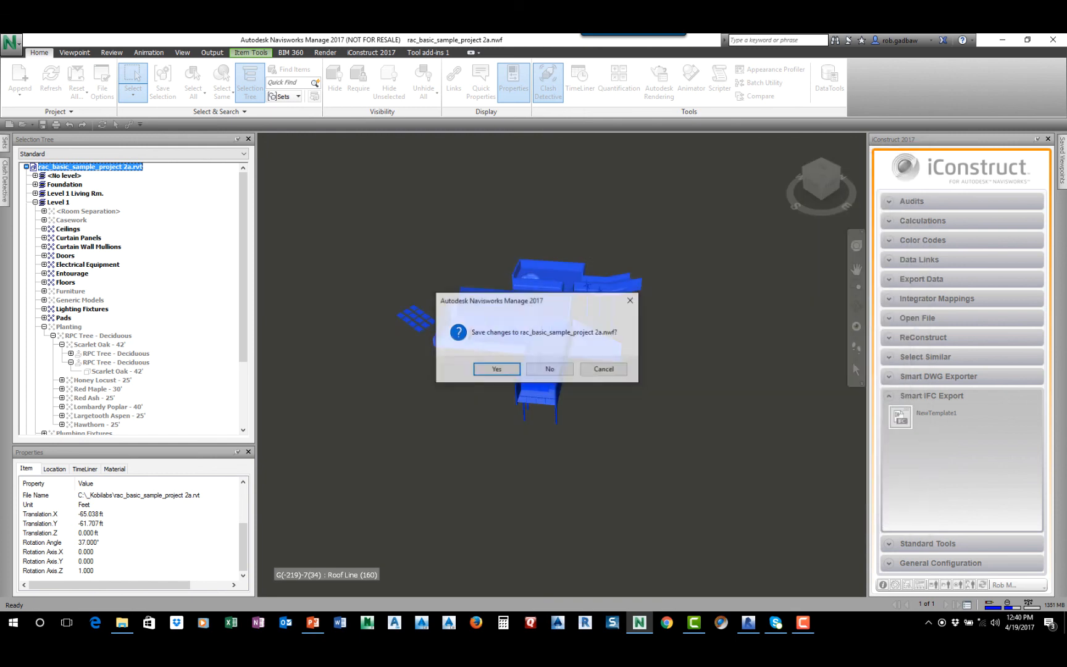
left_click(549, 369)
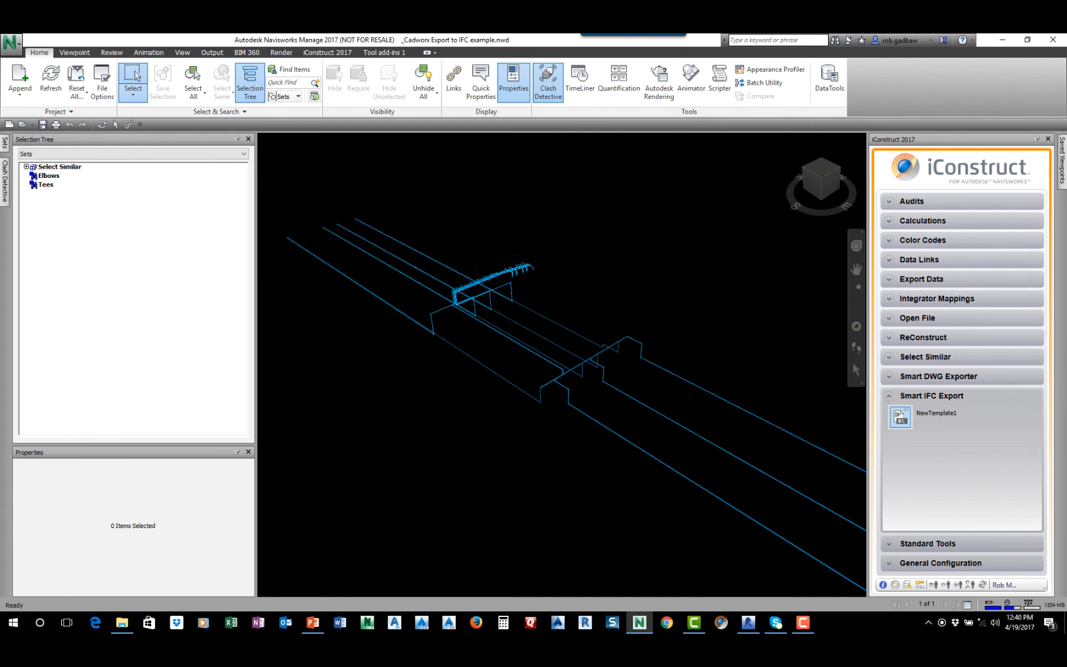
Open the Smart IFC Export Configuration for the piping model and choose IFC version 2x3
middle_click_drag(552, 349, 662, 410)
scroll(543, 361, "up", 6)
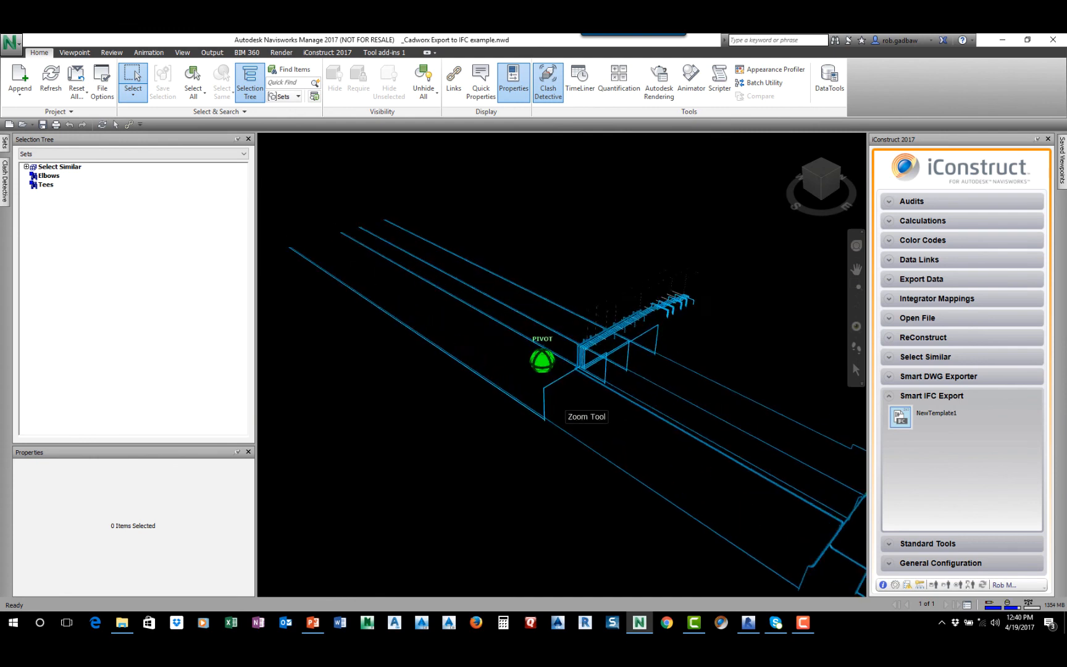
scroll(544, 361, "up", 5)
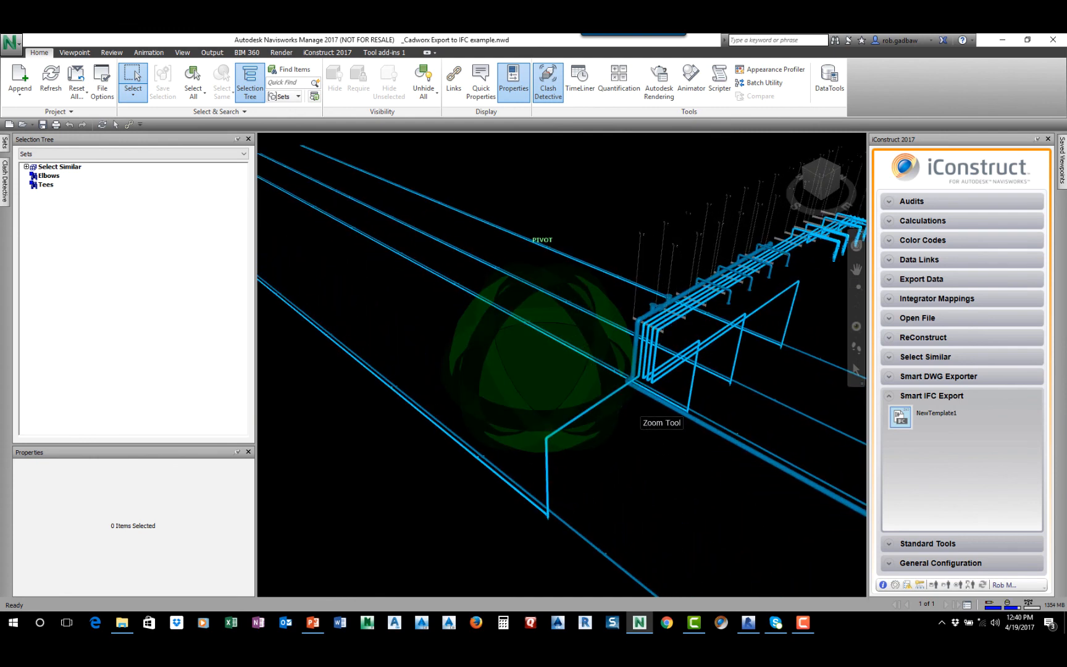
middle_click_drag(592, 414, 556, 387)
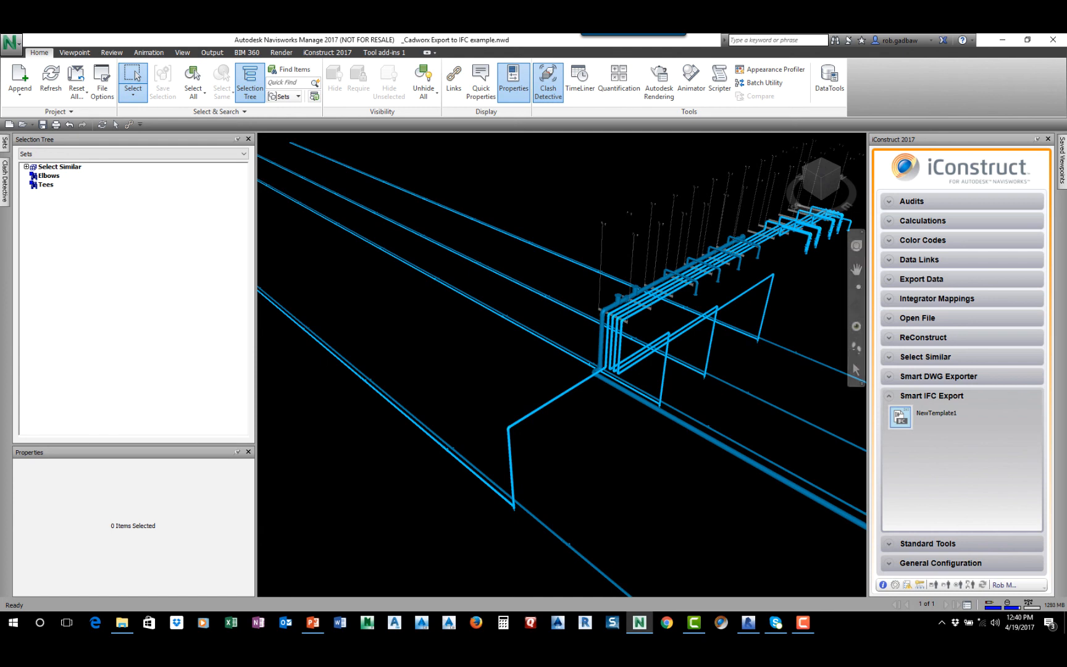
left_click(950, 563)
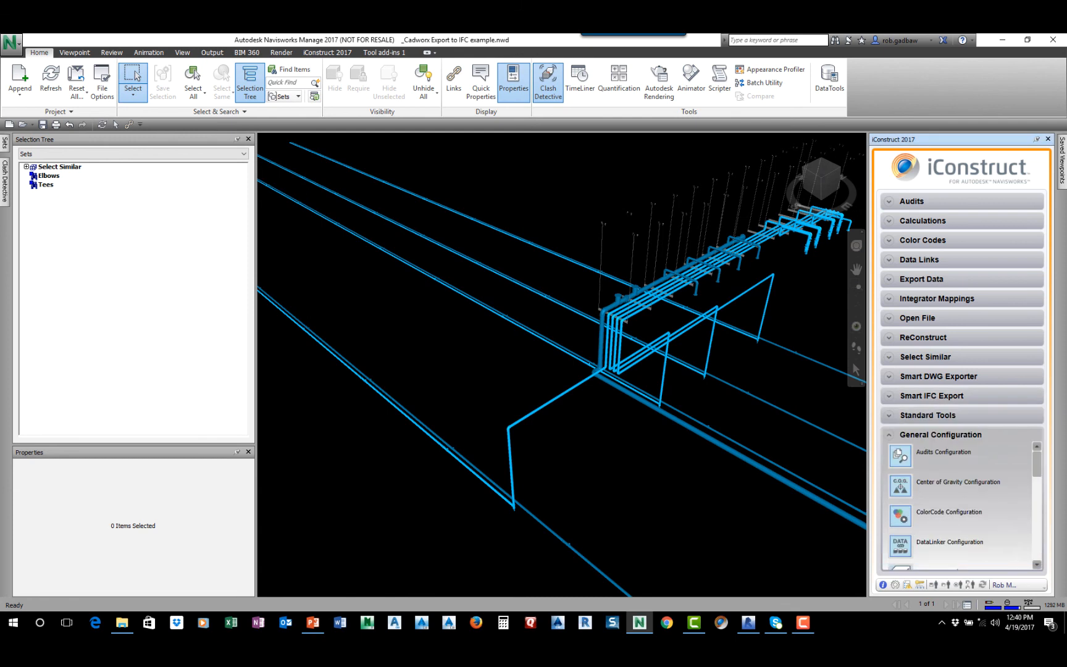
left_click_drag(1037, 464, 1036, 549)
left_click(900, 523)
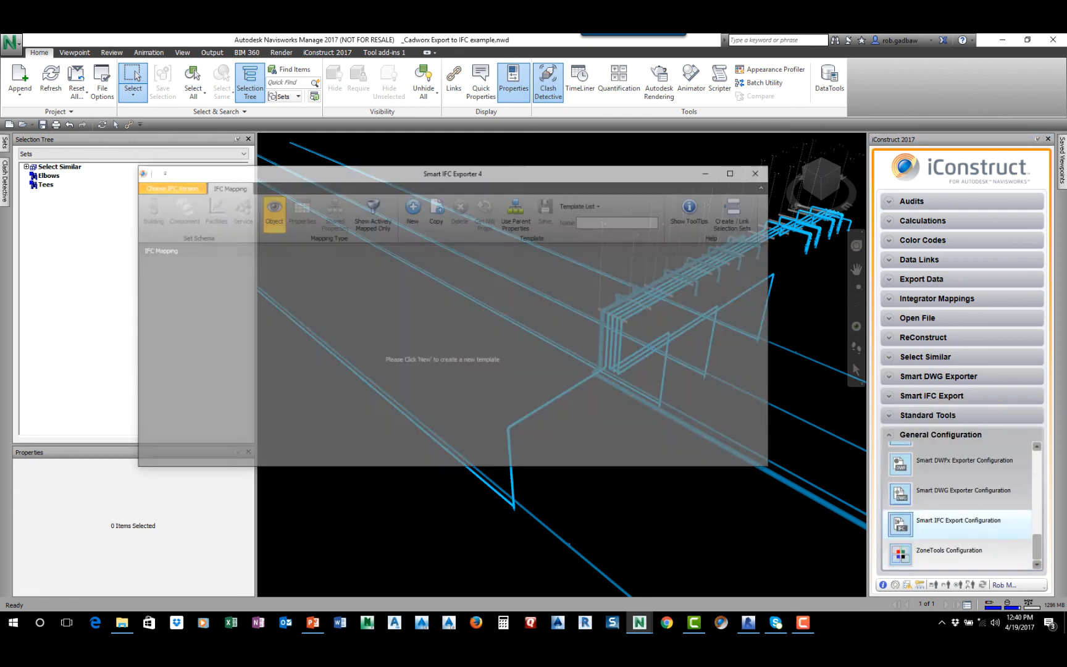
left_click(168, 186)
left_click(168, 201)
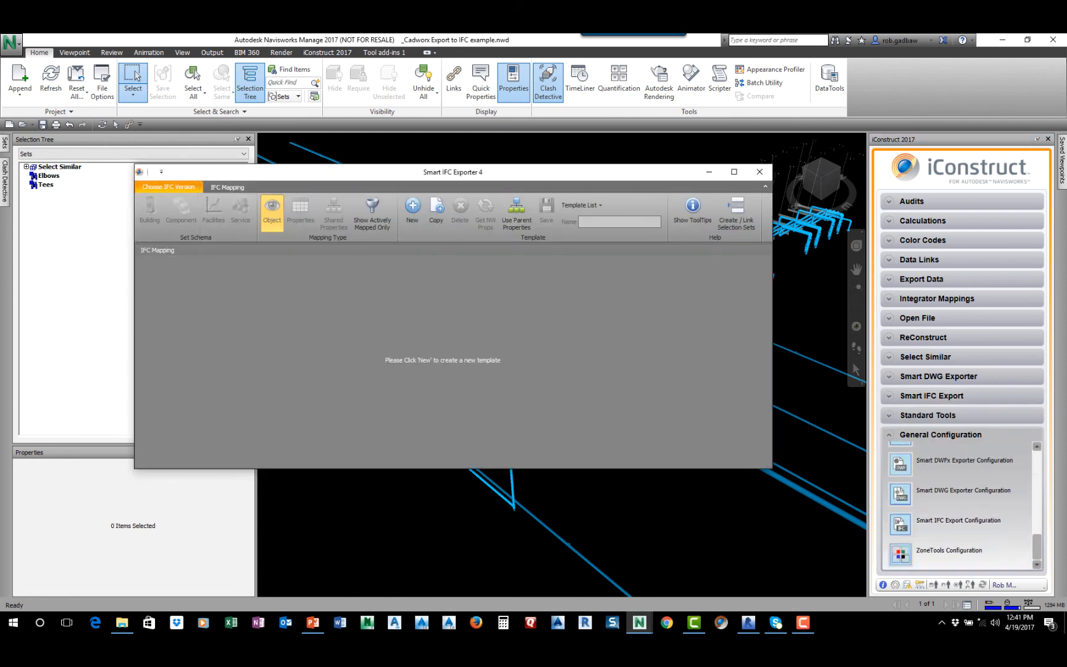
Create a new Smart IFC Exporter template and name it Mapping
left_click(412, 210)
left_click(412, 210)
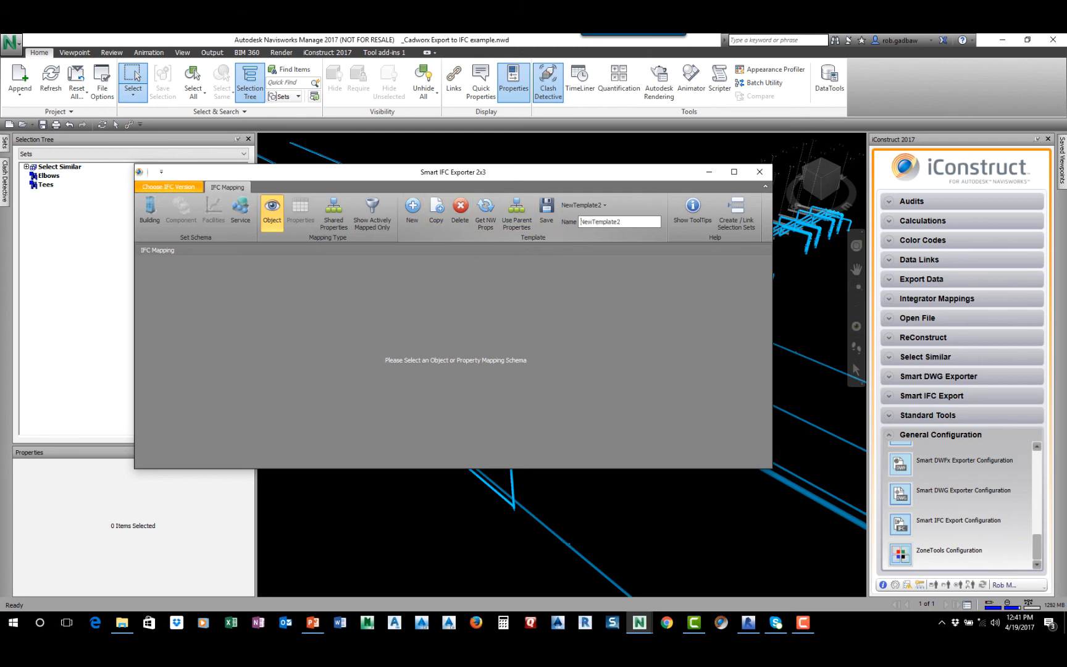
type("Mapping")
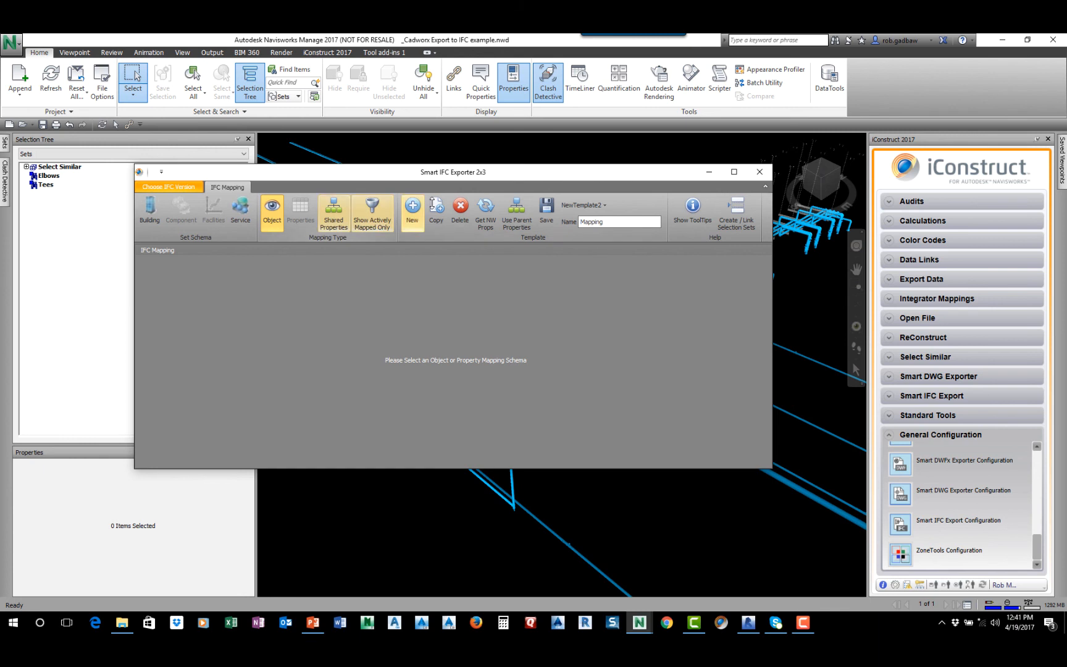
Choose shared properties mapping, select part of the pipe rack in the model and load its Navisworks properties
left_click(333, 212)
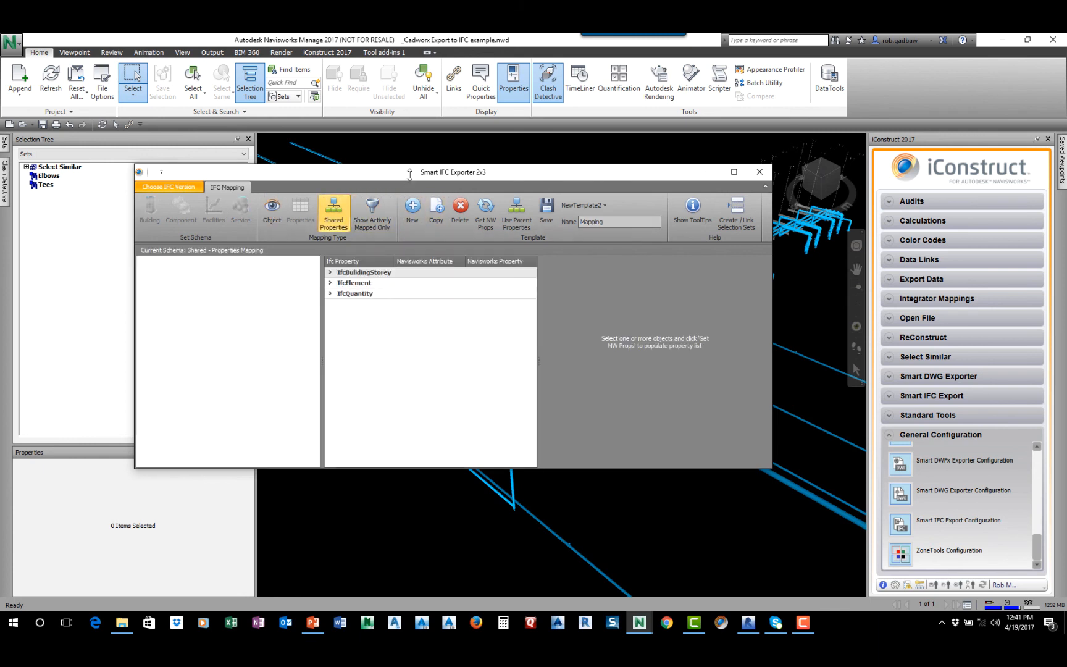
left_click_drag(409, 172, 767, 444)
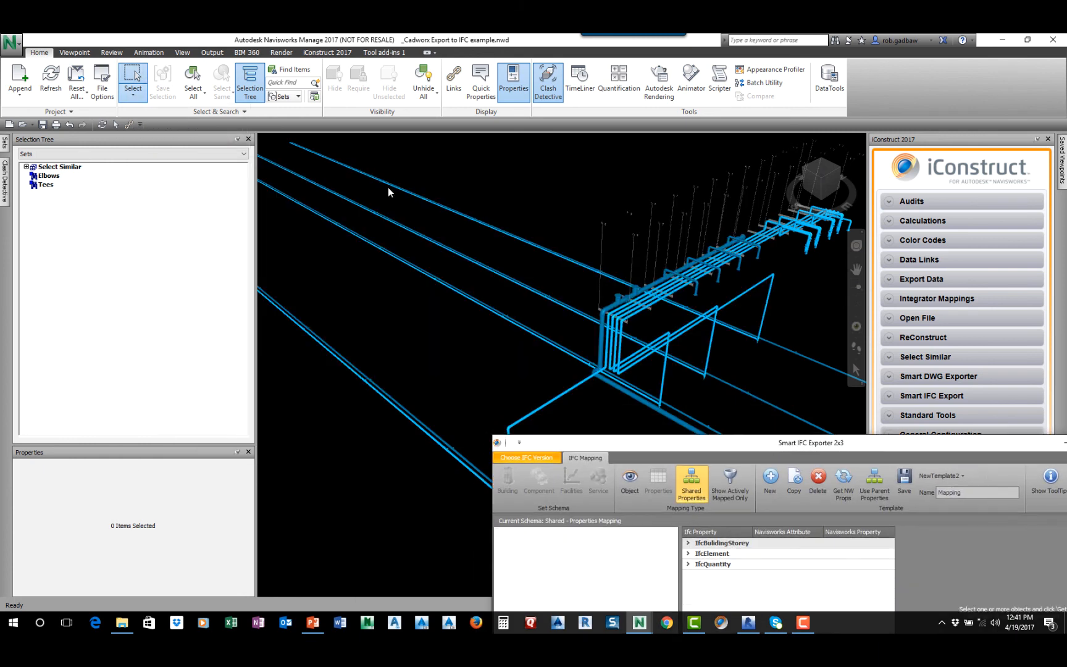
left_click_drag(526, 231, 764, 403)
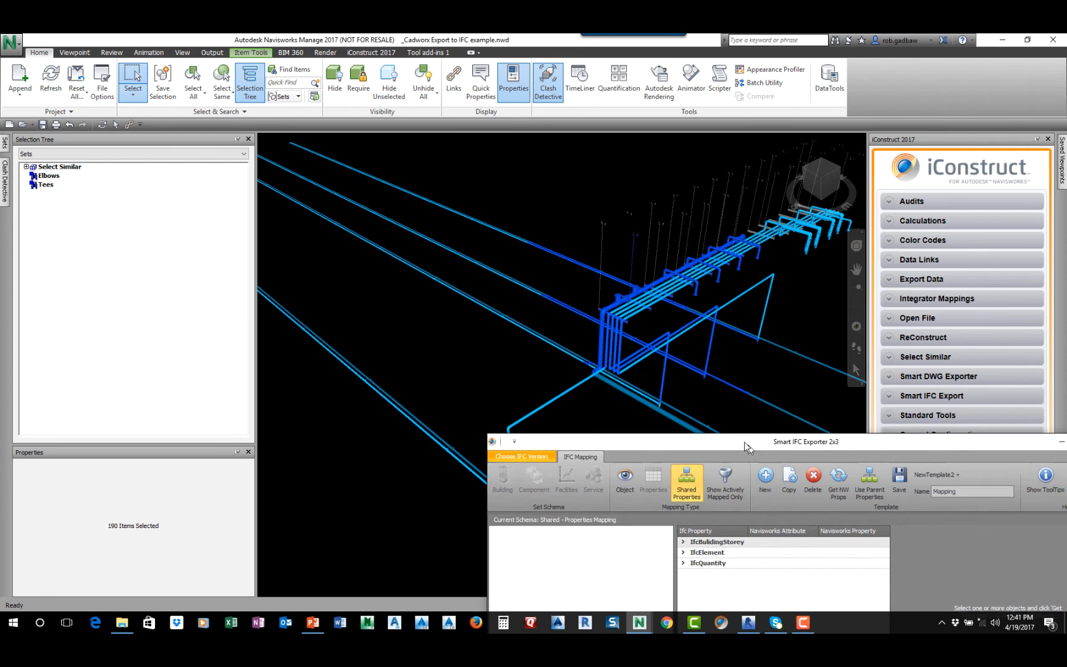
left_click_drag(744, 442, 572, 212)
left_click(658, 240)
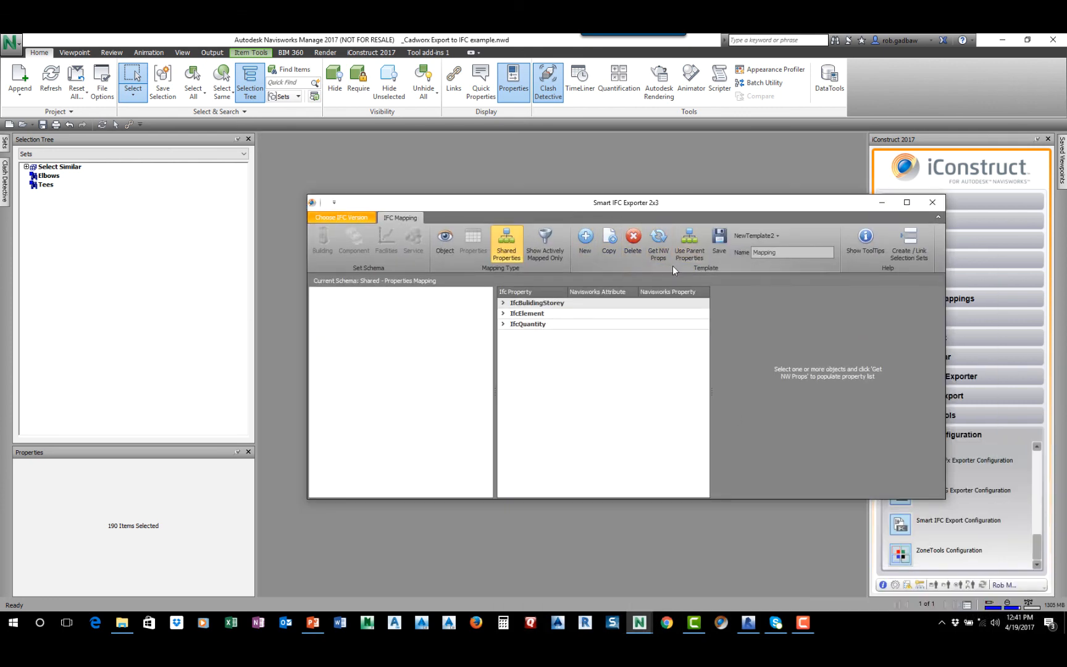
left_click(559, 369)
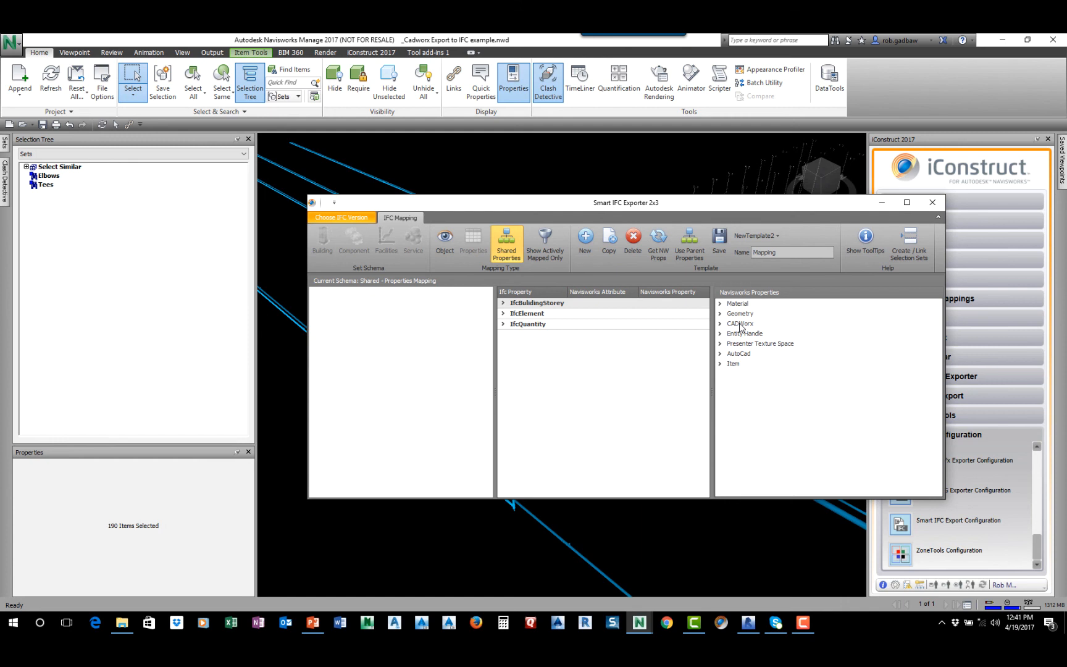
Add the CADWorx and AutoCad property groups to the shared IFC properties mapping and review the mapped properties
left_click_drag(739, 324, 551, 347)
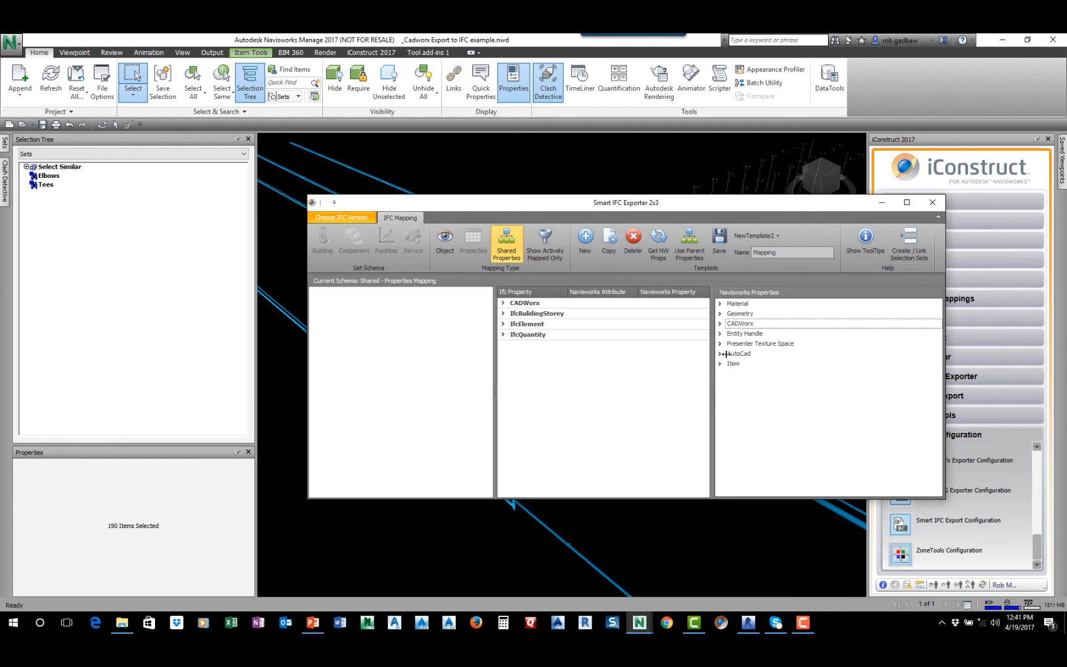
left_click_drag(743, 358, 552, 383)
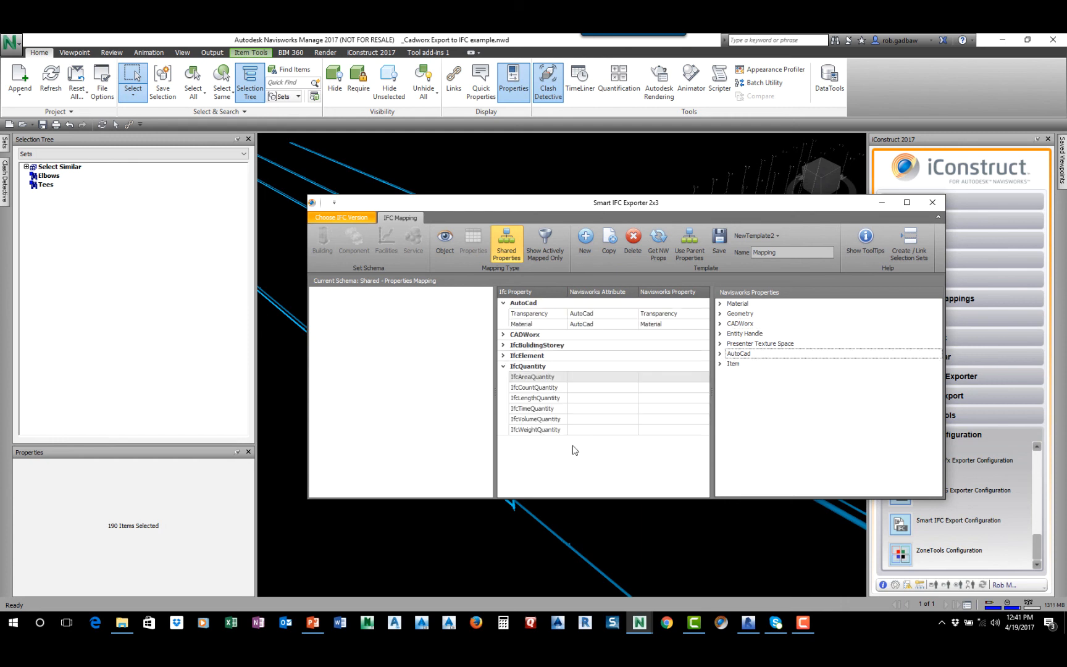
left_click(503, 335)
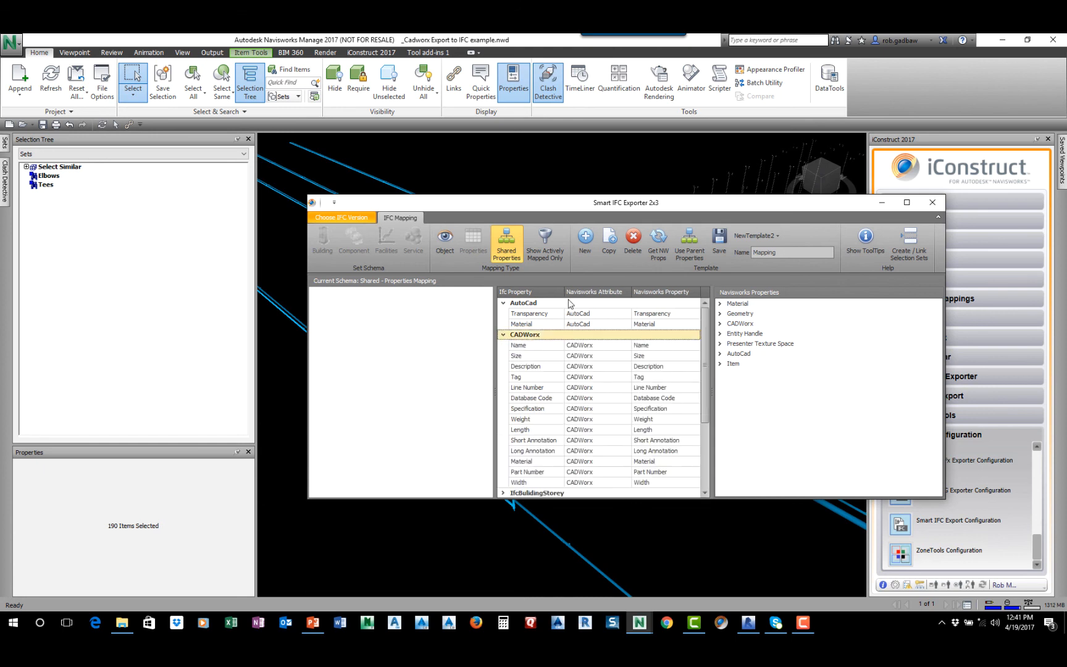
scroll(534, 367, "down", 3)
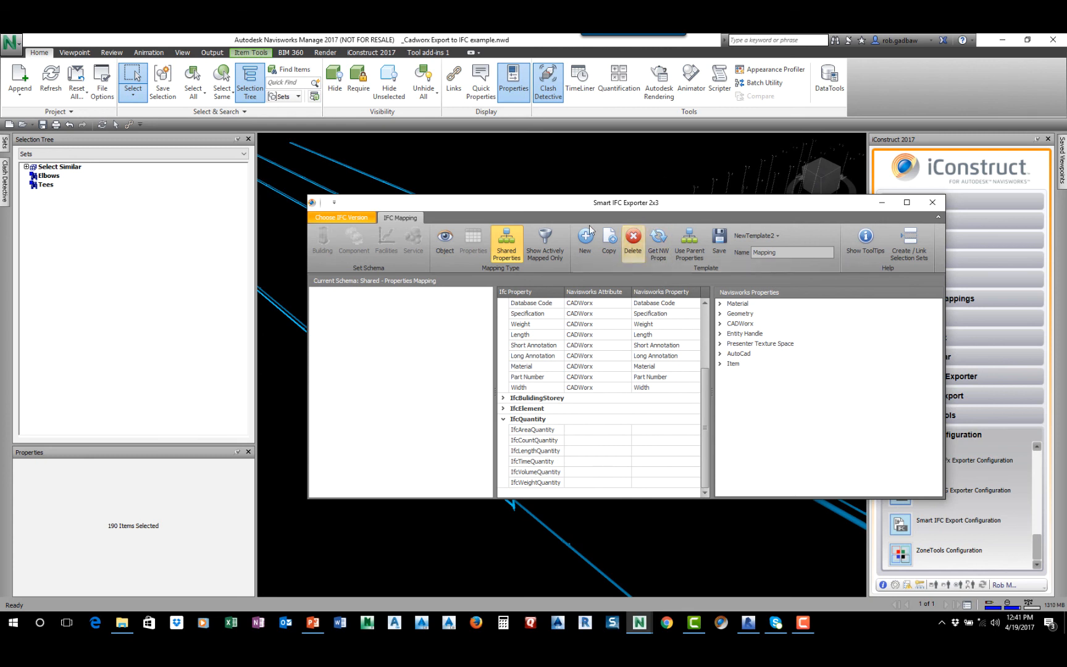
In the Service object mapping, map the IfcPipeSegment rigidsegment to the Select Similar search set CADWorx Name = PIPE
left_click(444, 243)
left_click(413, 241)
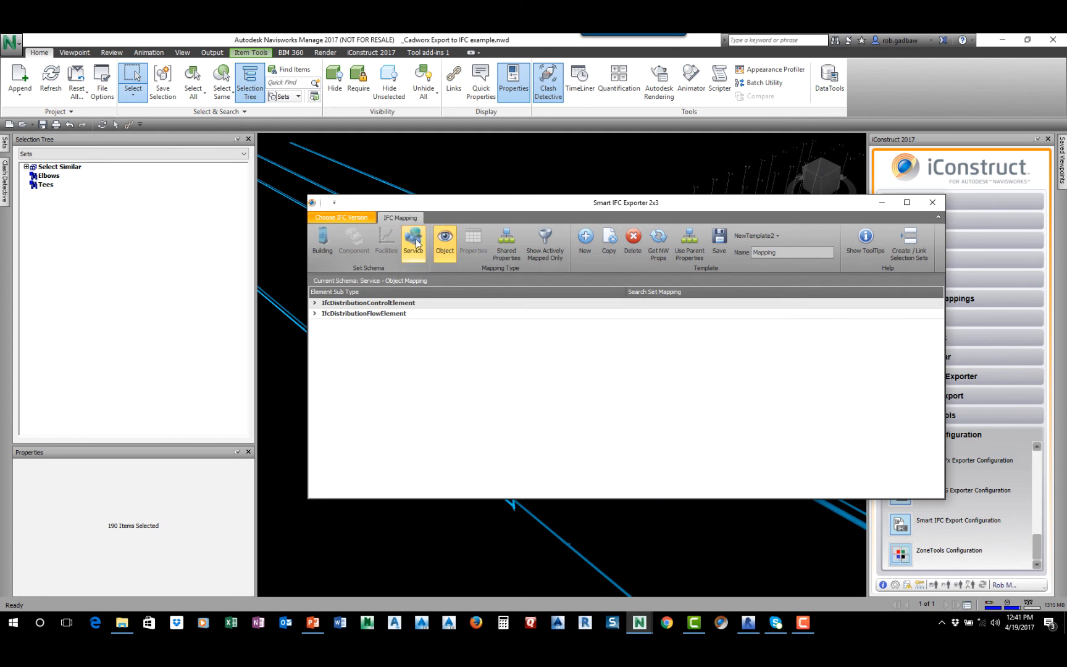
left_click(315, 314)
scroll(524, 460, "down", 10)
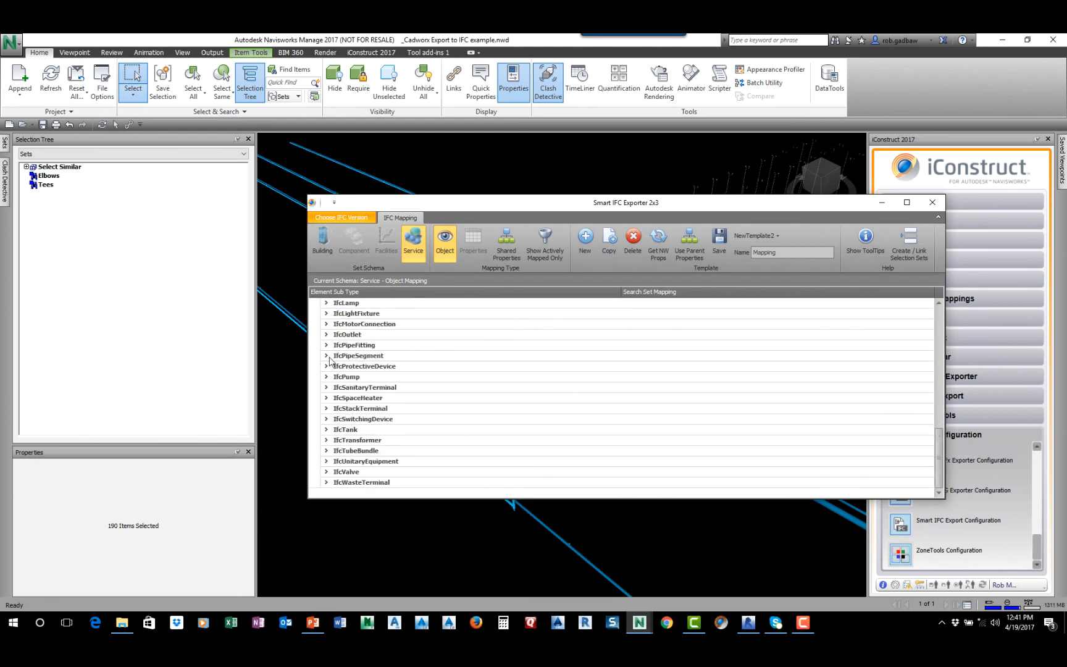
left_click(326, 356)
left_click(407, 368)
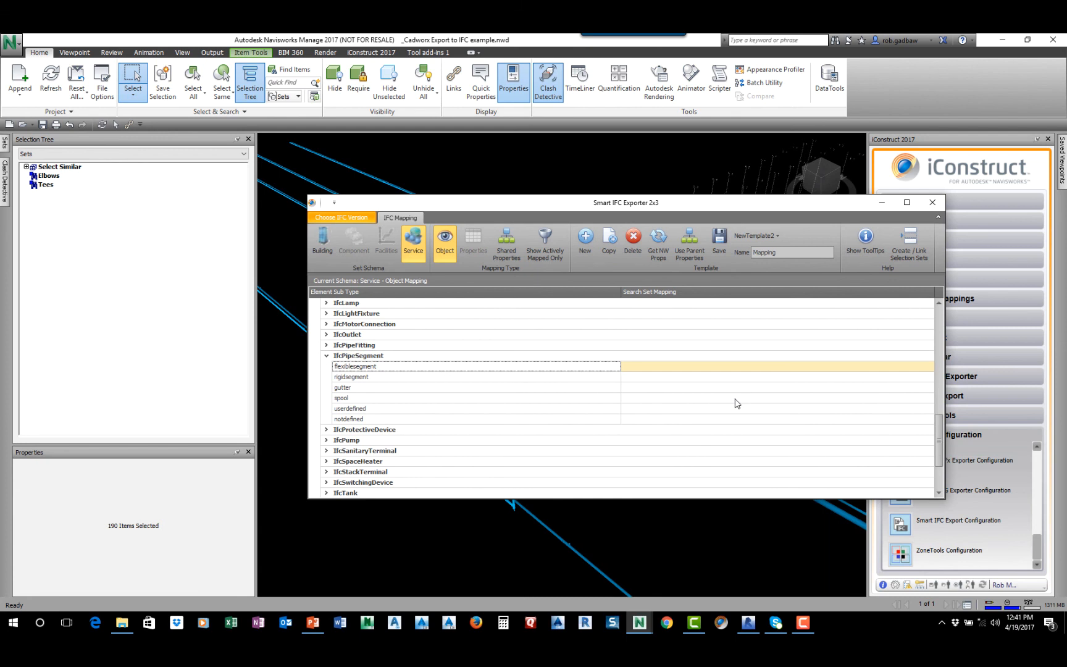
left_click(719, 378)
left_click(929, 376)
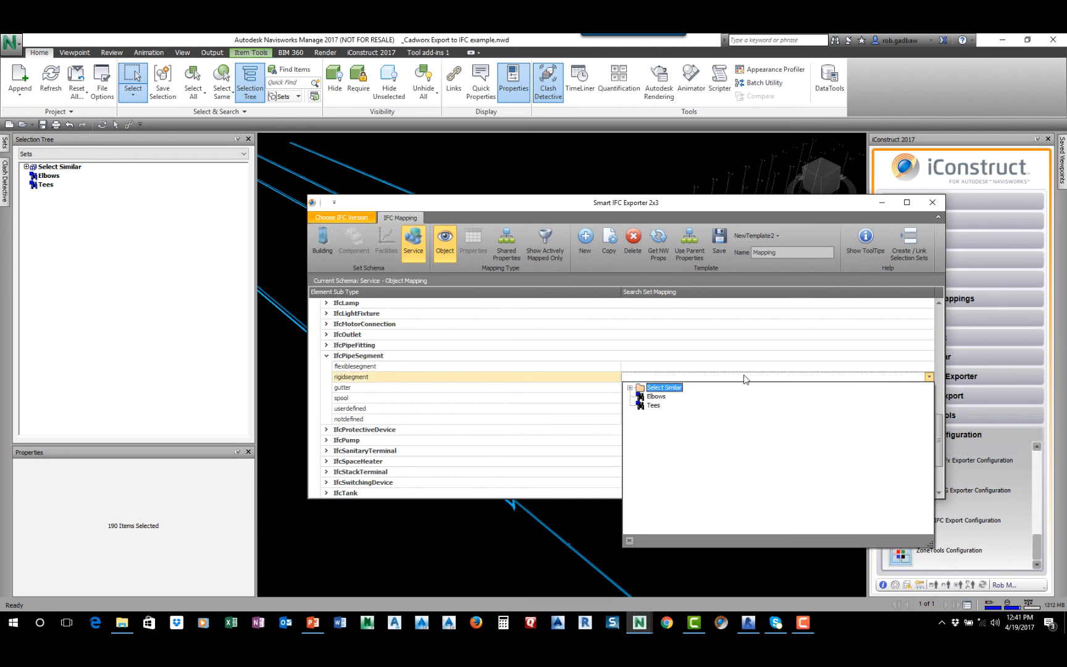
left_click(630, 388)
double_click(684, 399)
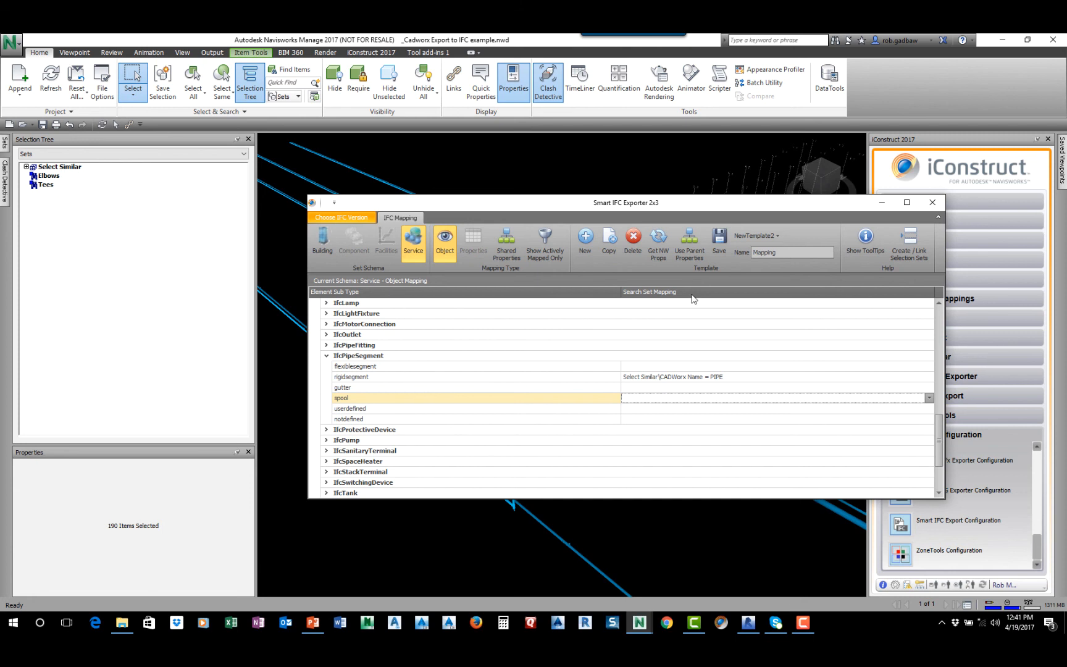
Under IfcPipeFitting, map bend to the Elbows set and connector to the Select Similar set CADWorx Name = FLANGE
left_click(326, 345)
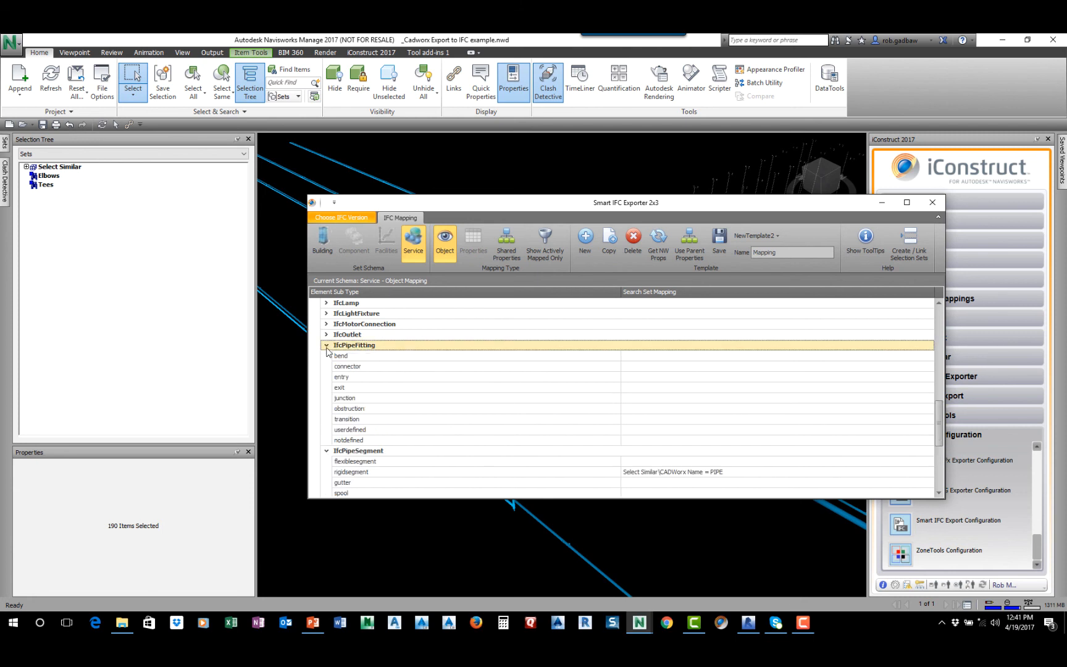
left_click(899, 365)
left_click(870, 366)
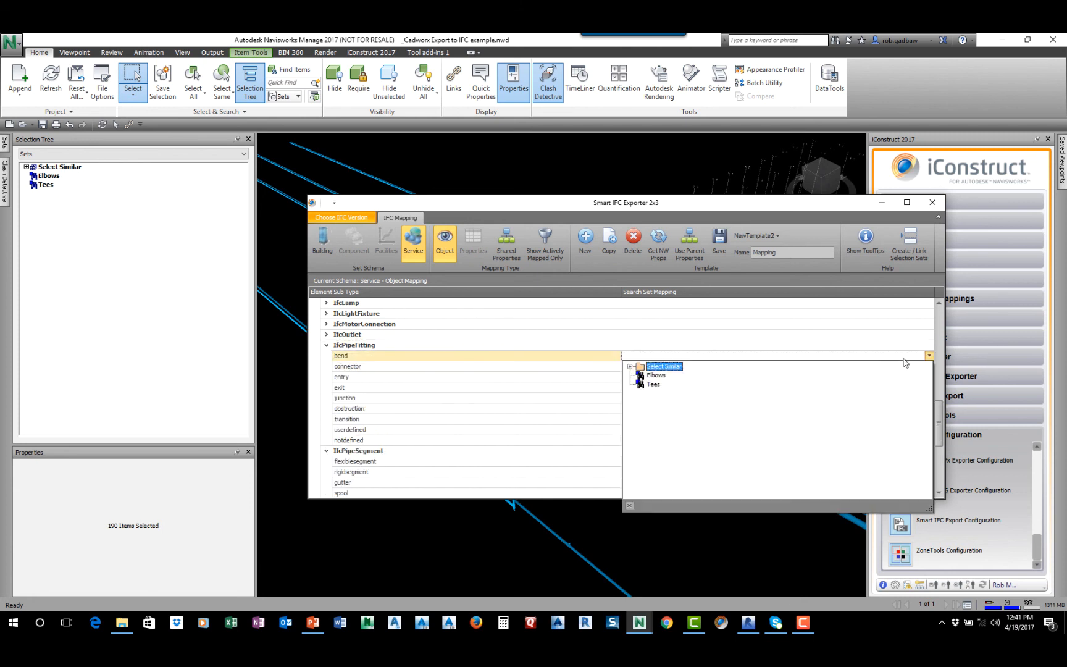
left_click(654, 377)
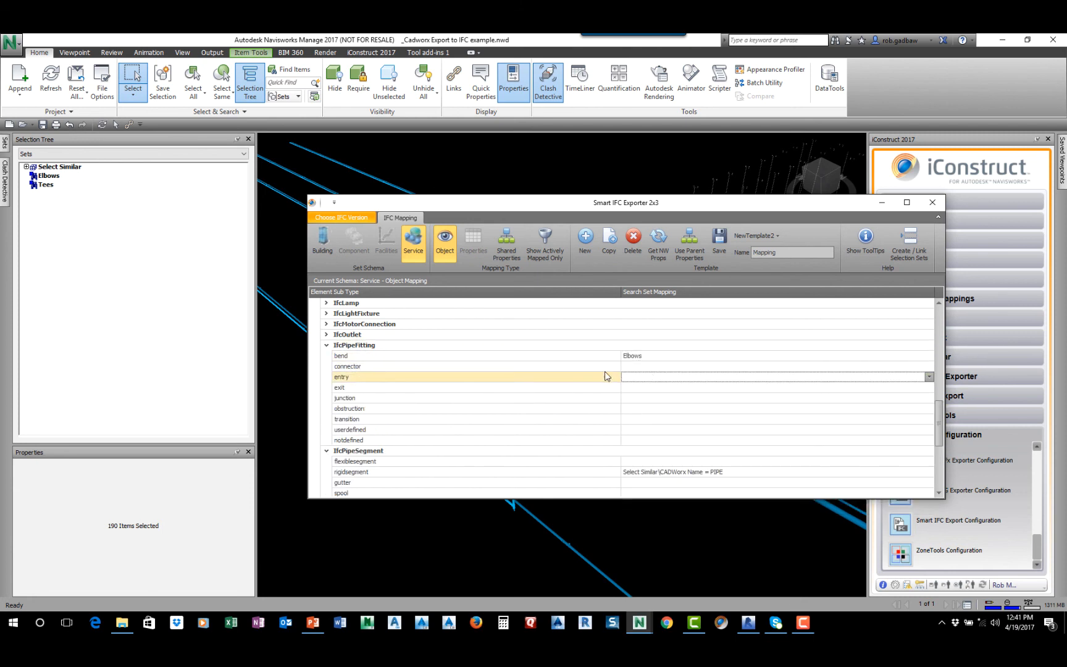
left_click(886, 366)
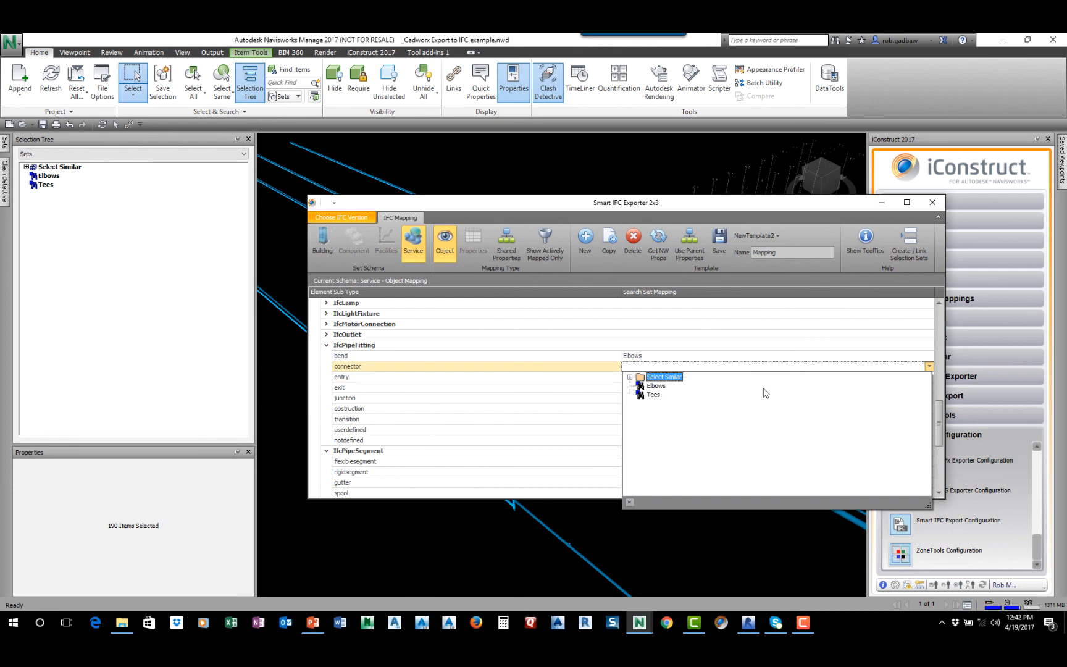
left_click(630, 377)
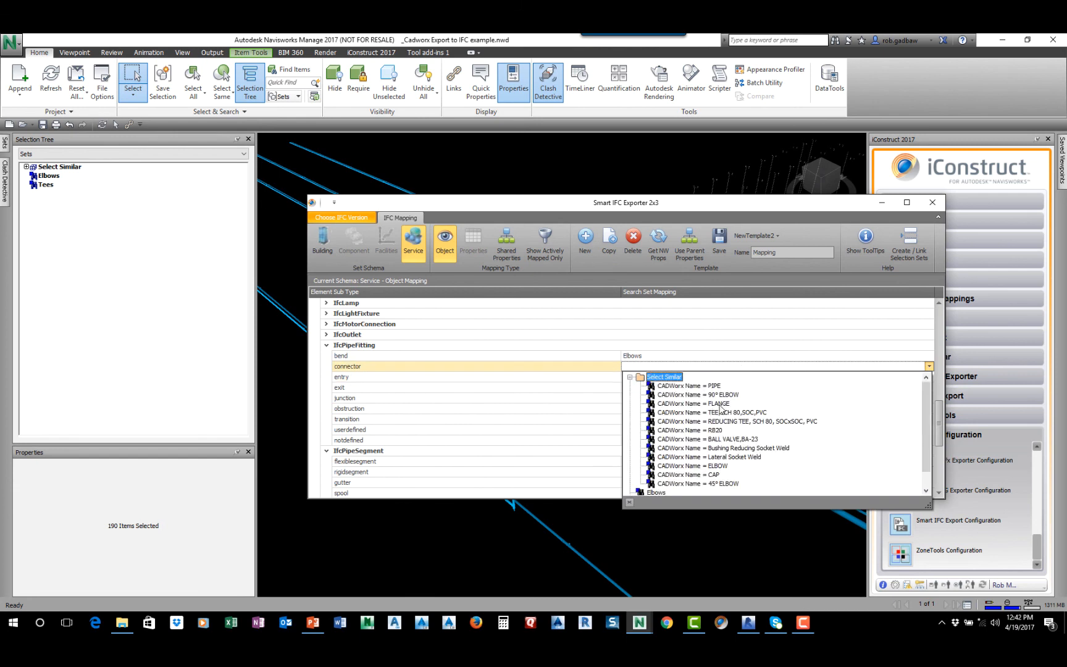
left_click(718, 403)
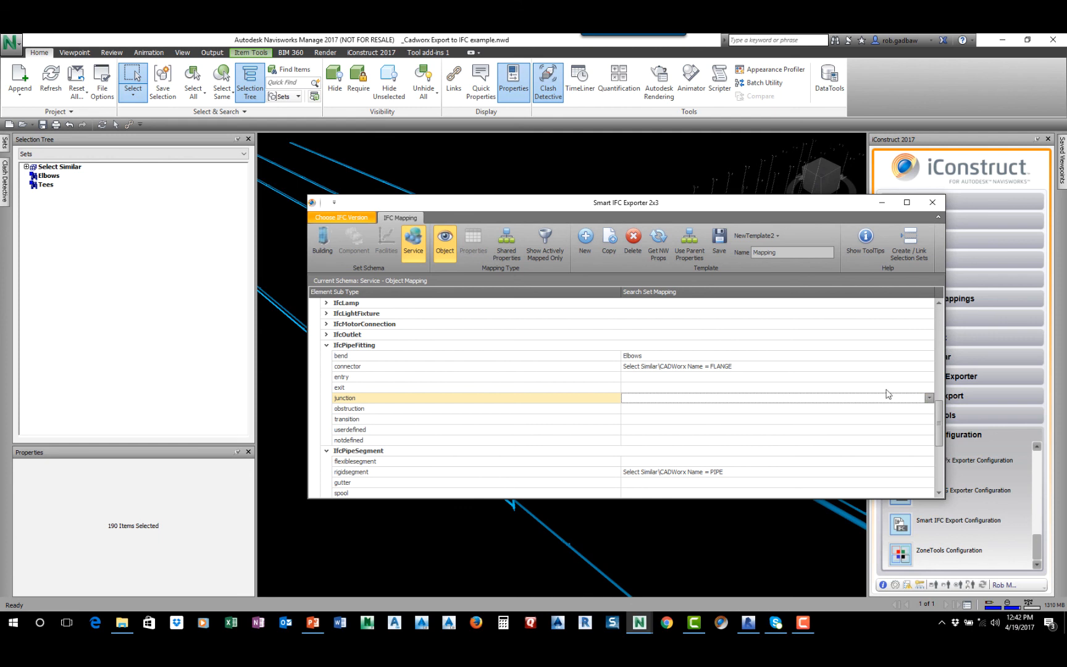
Map the IfcPipeFitting junction to the Tees set, then save the Mapping template and close the exporter configuration
left_click(928, 398)
left_click(653, 426)
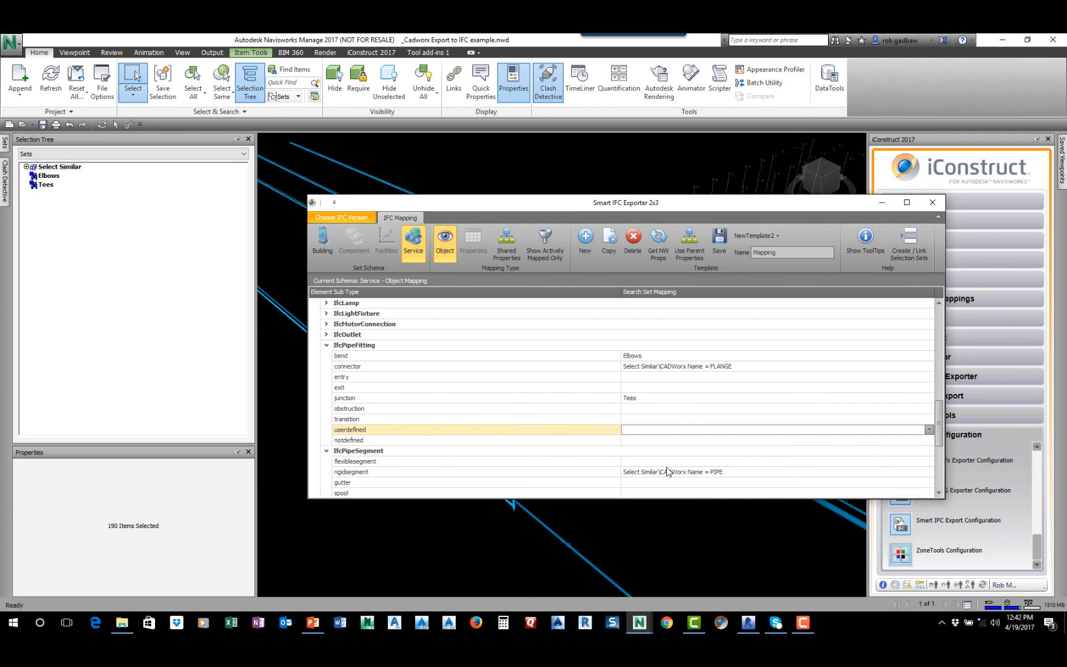
left_click(719, 238)
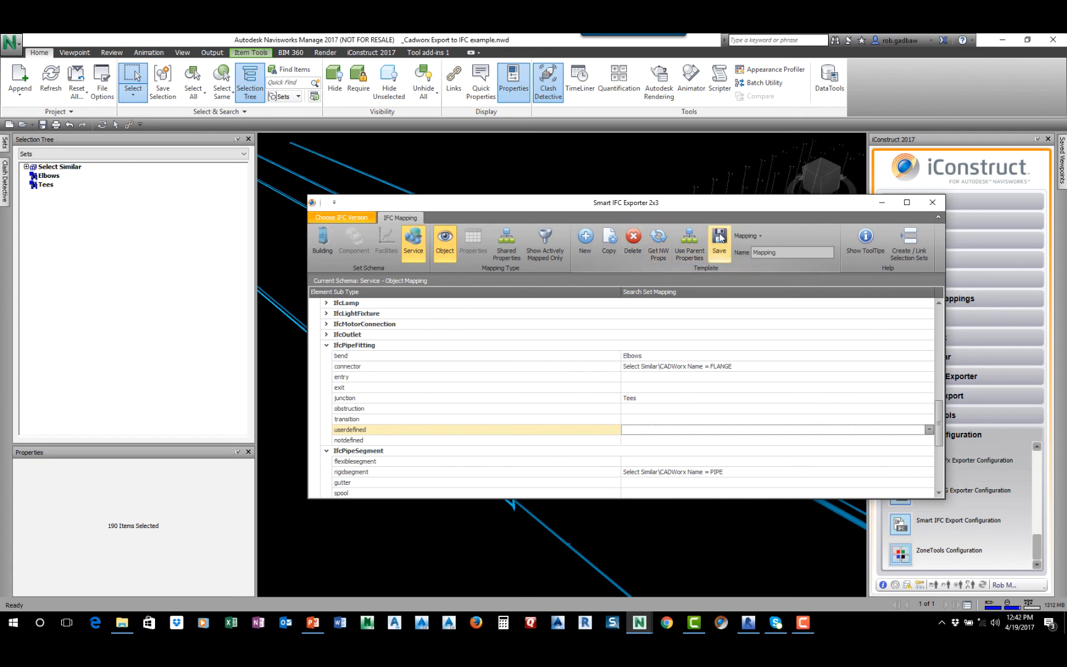
left_click(930, 203)
Export the piping model with the Mapping template as SEARUG Mapping.ifc in the Revit User Group folder, leaving the project details blank
left_click(547, 280)
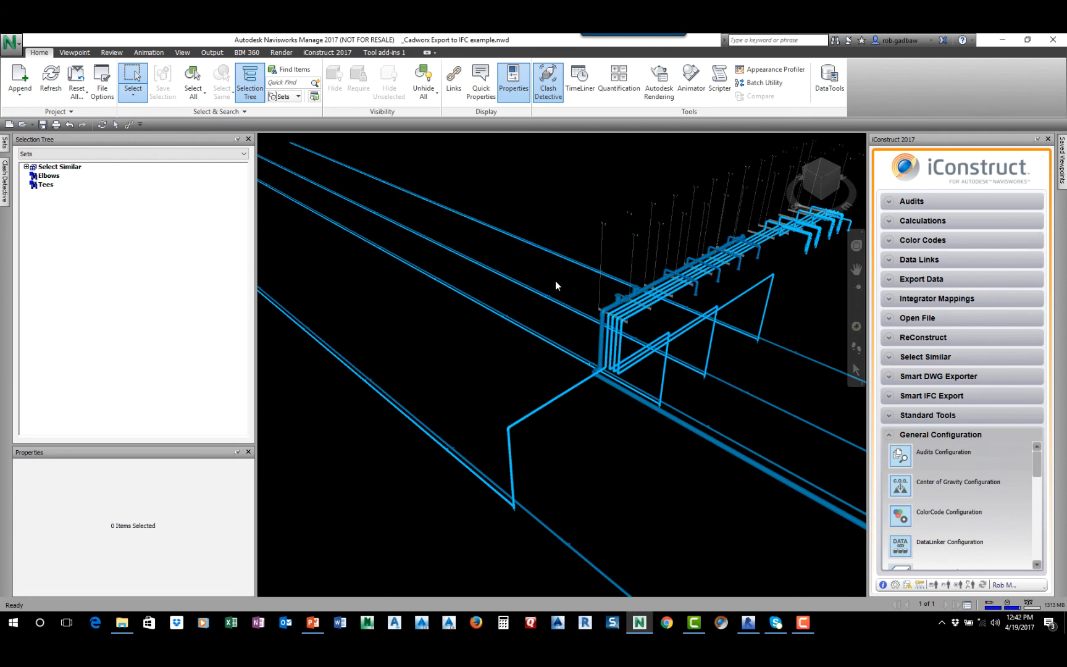
scroll(555, 279, "down", 4)
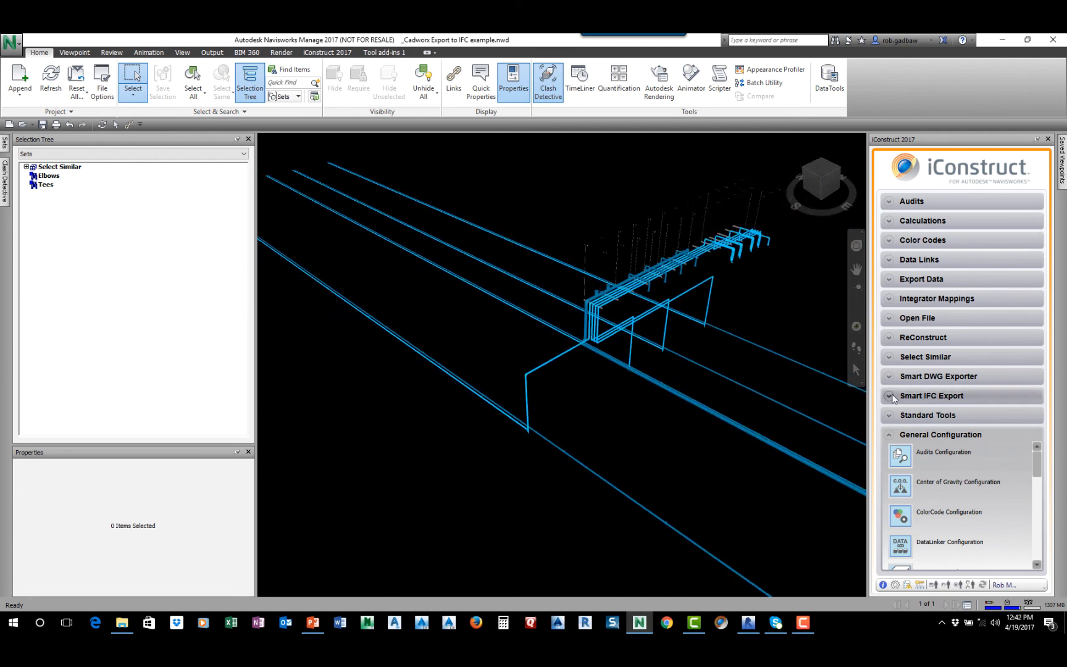
left_click(908, 396)
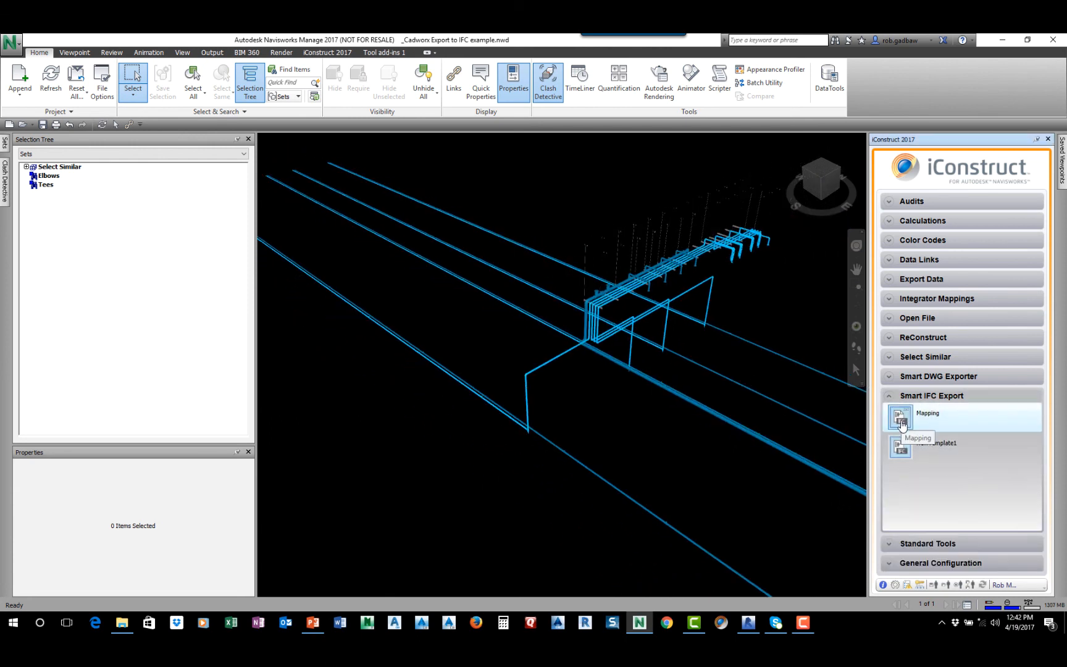
left_click(901, 421)
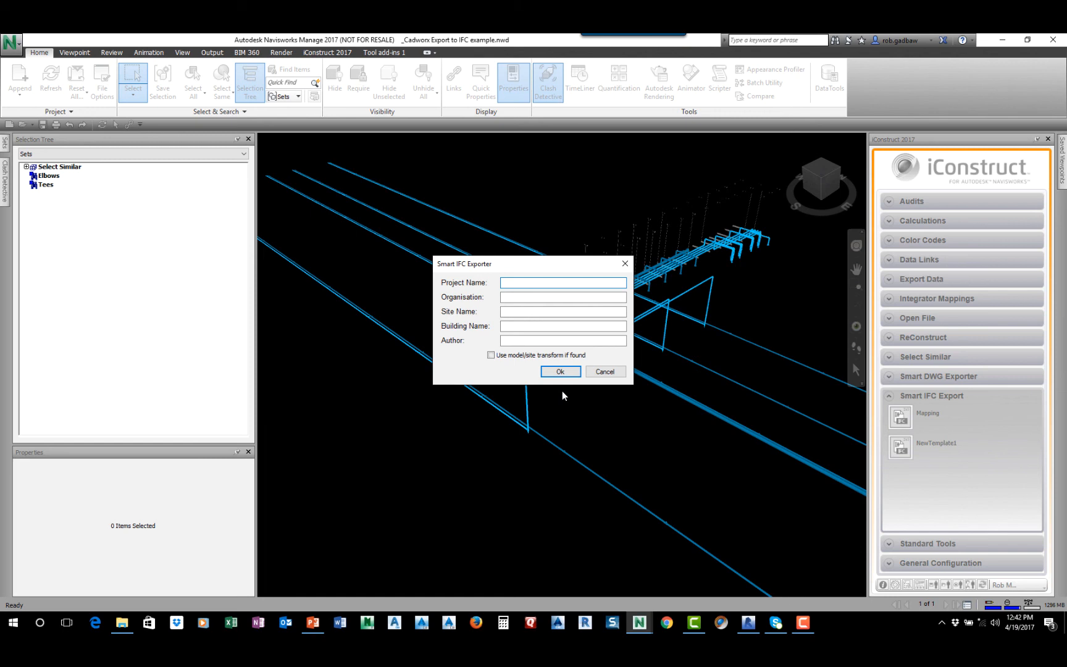
left_click(561, 371)
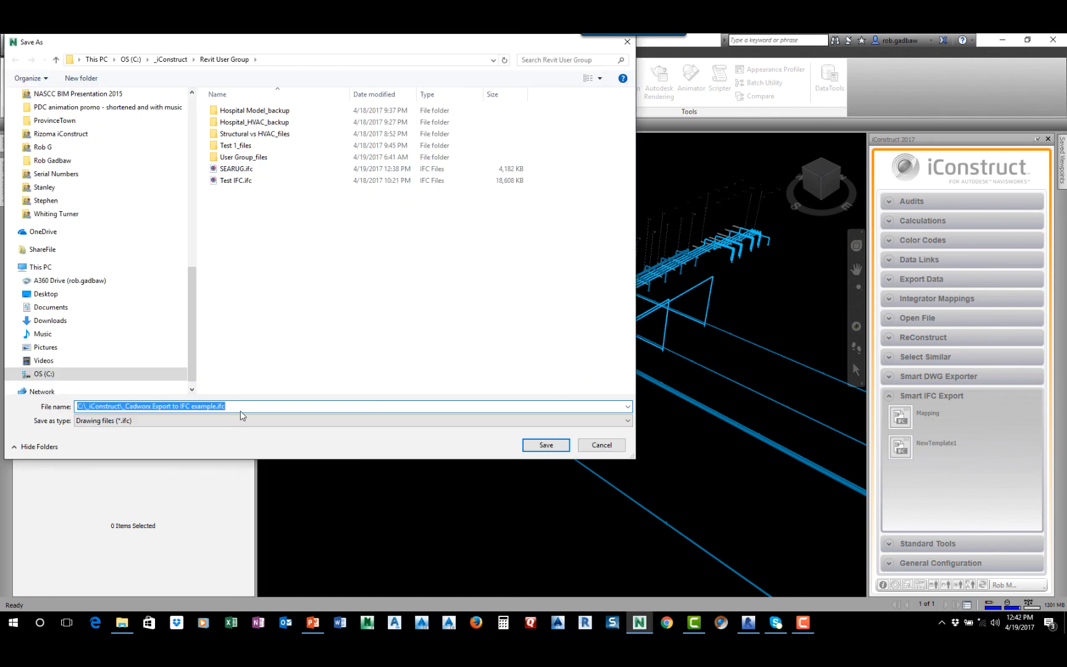
type("SEARUG Mapping")
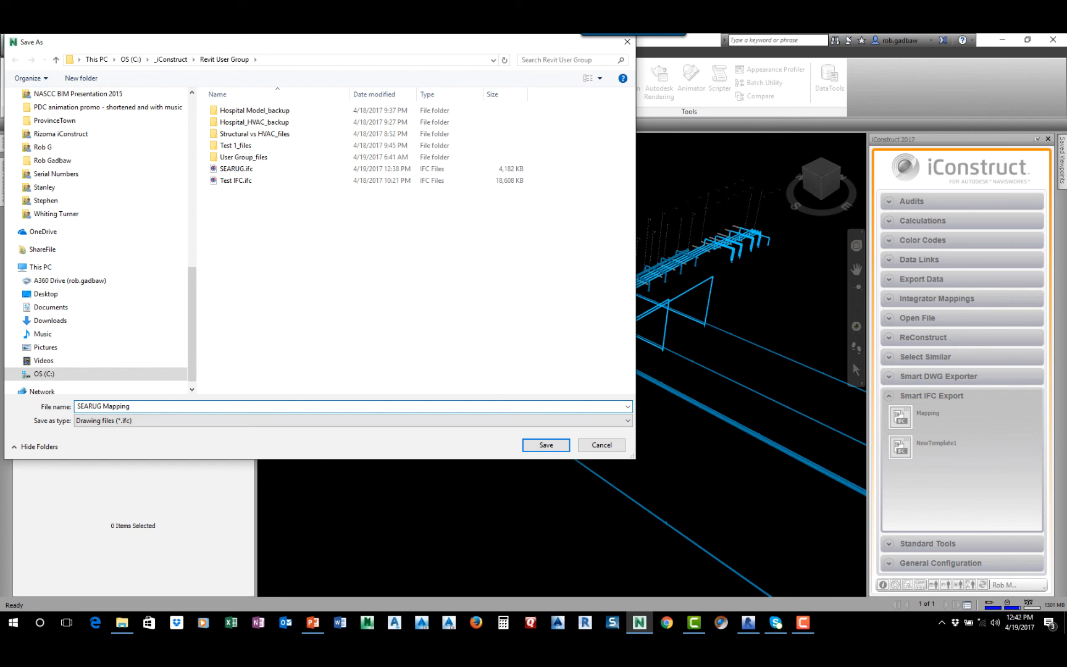
left_click(545, 444)
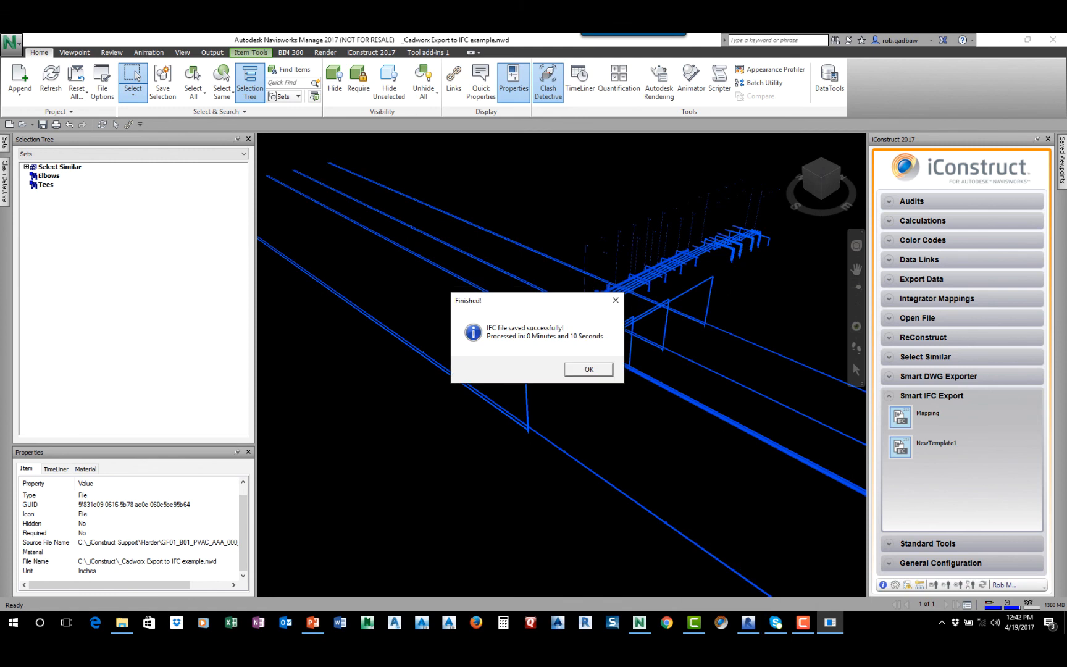
left_click(589, 369)
Switch to Revit and open the IFC file SEARUG Mapping.ifc from the Revit User Group folder
left_click(749, 623)
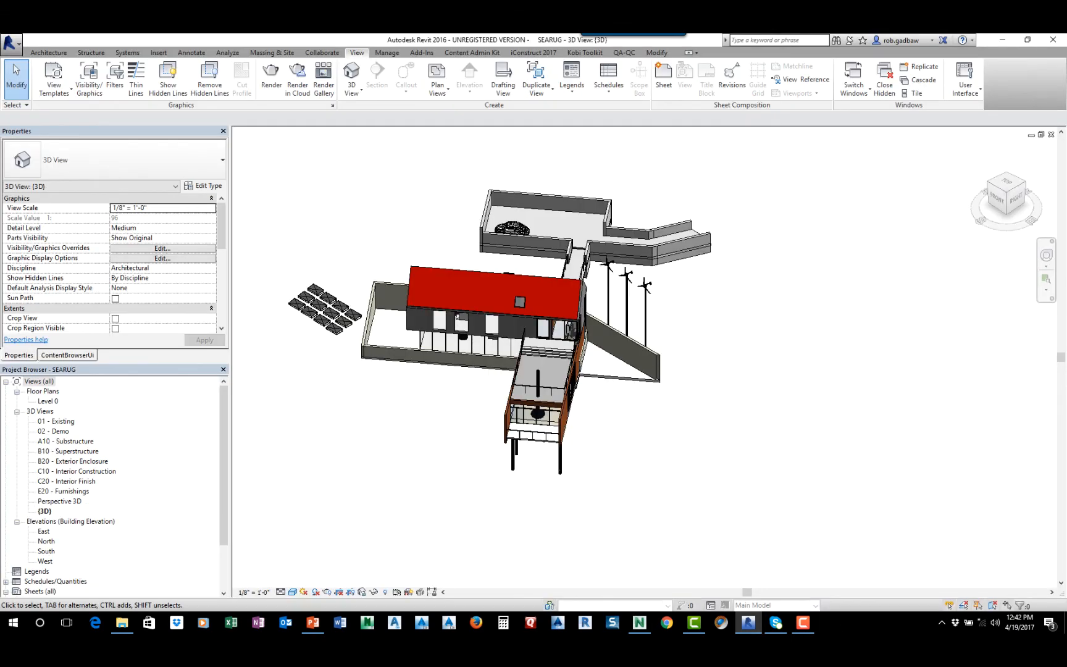
left_click(11, 41)
mouse_move(49, 112)
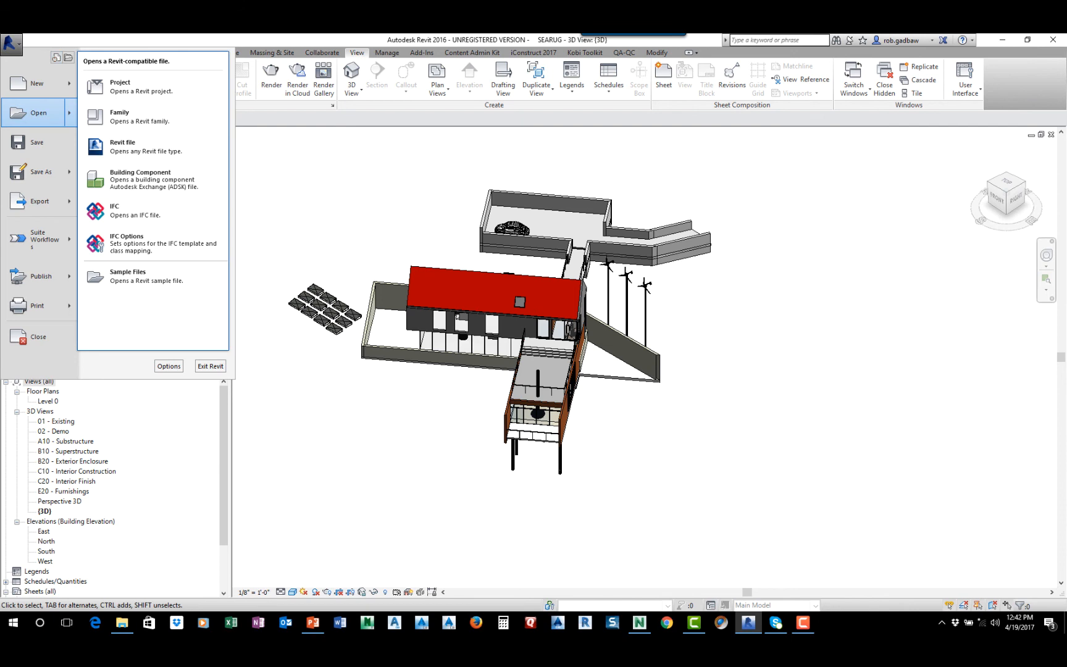
left_click(124, 210)
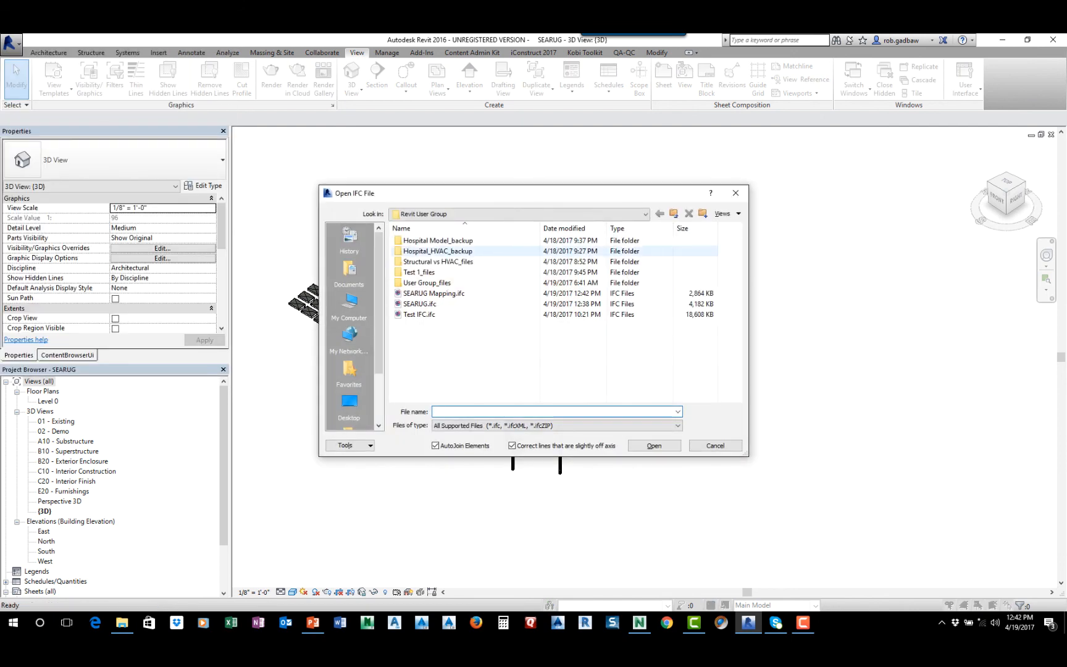
left_click(434, 293)
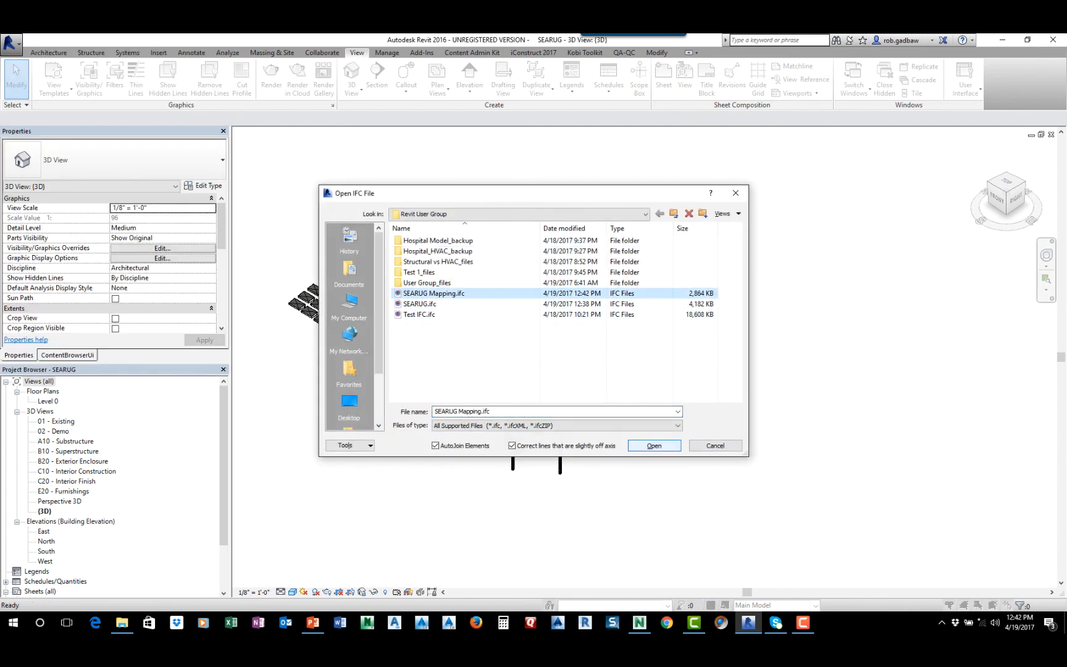
left_click(654, 445)
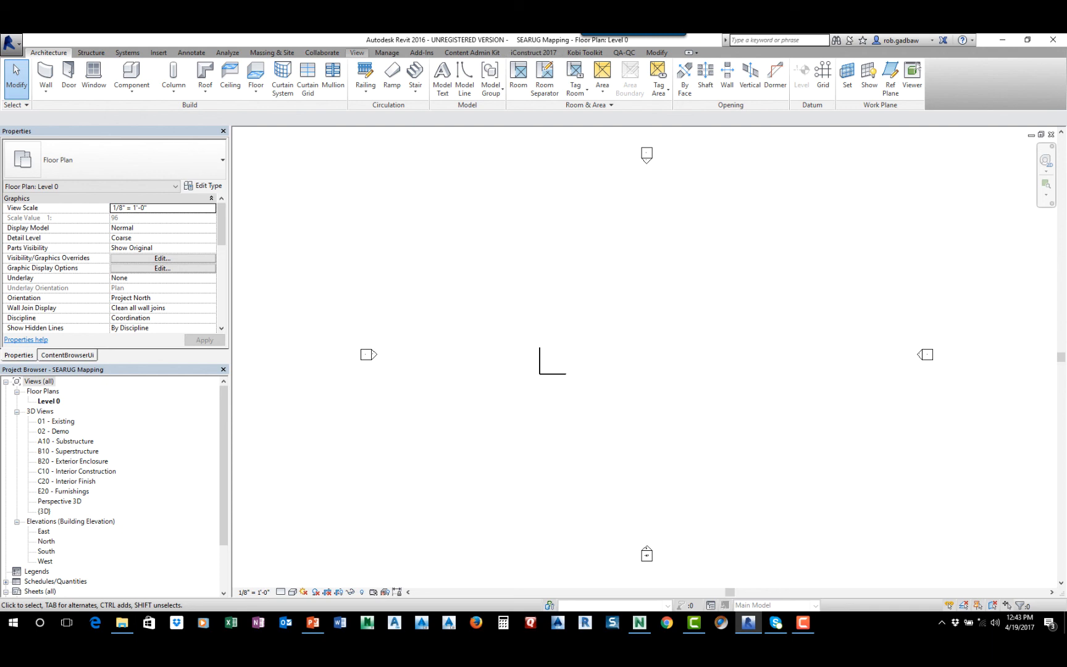
left_click(388, 52)
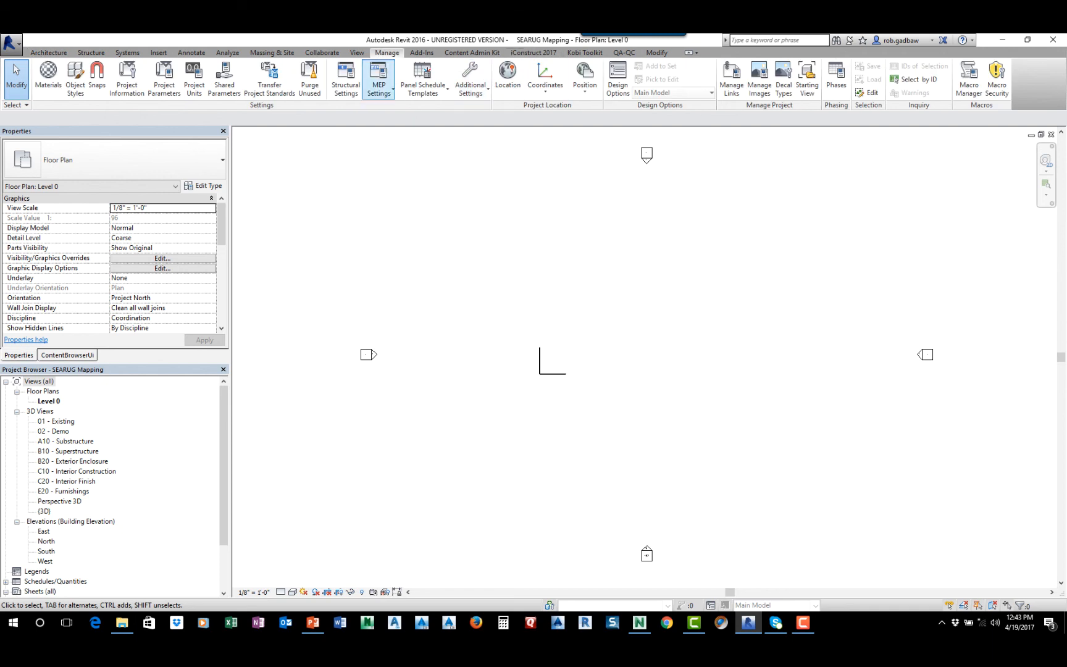
Open the default 3D view of the SEARUG Mapping project with the imported piping shown close up
left_click(357, 52)
left_click(352, 74)
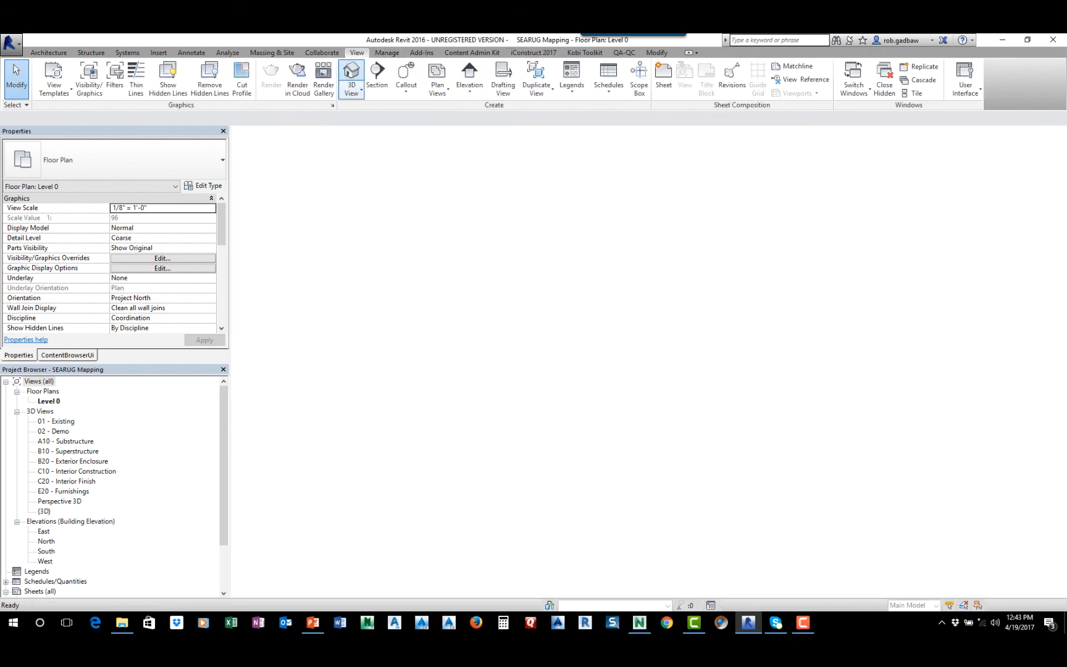
middle_click_drag(887, 376, 670, 297)
scroll(669, 297, "up", 12)
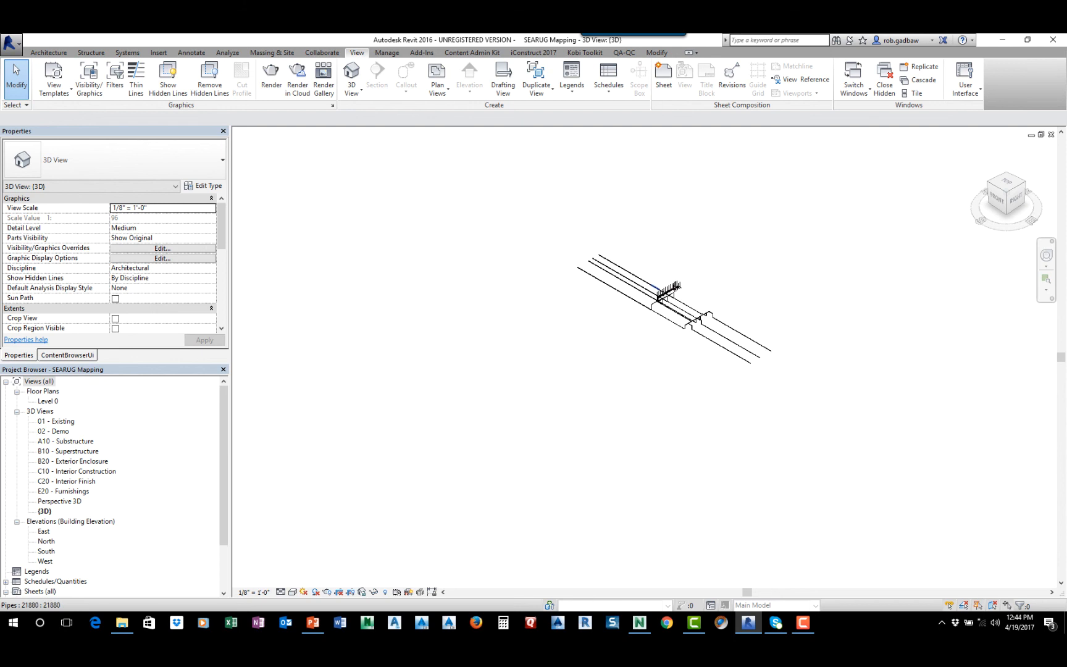
scroll(500, 316, "up", 5)
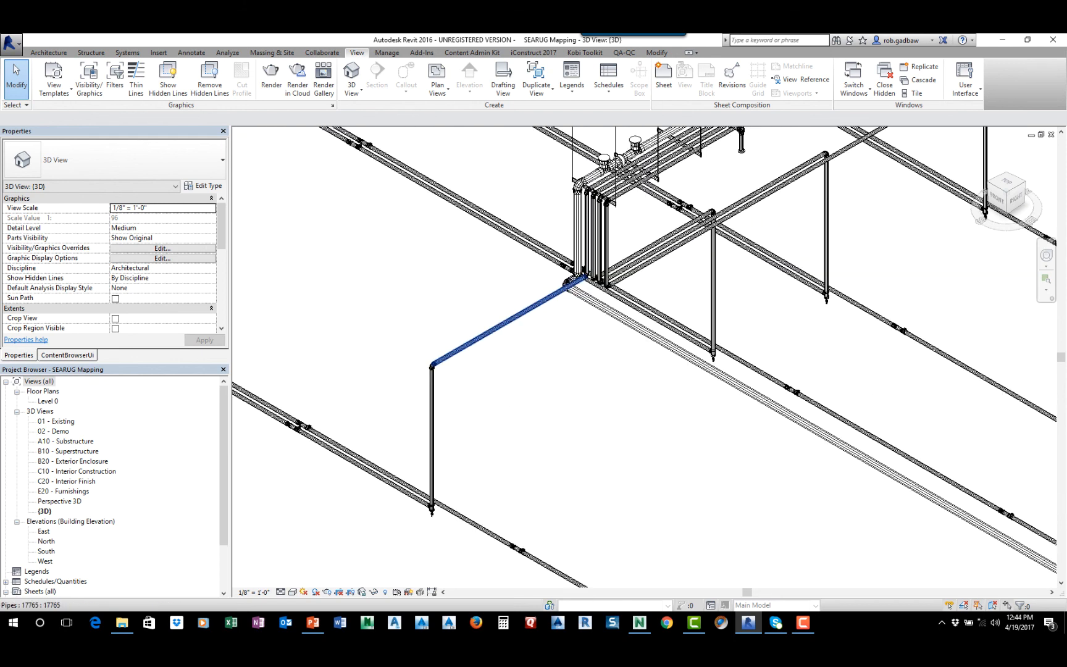
Inspect the type properties and IFC parameters of the angled pipe run leading from the pipe rack
left_click(501, 325)
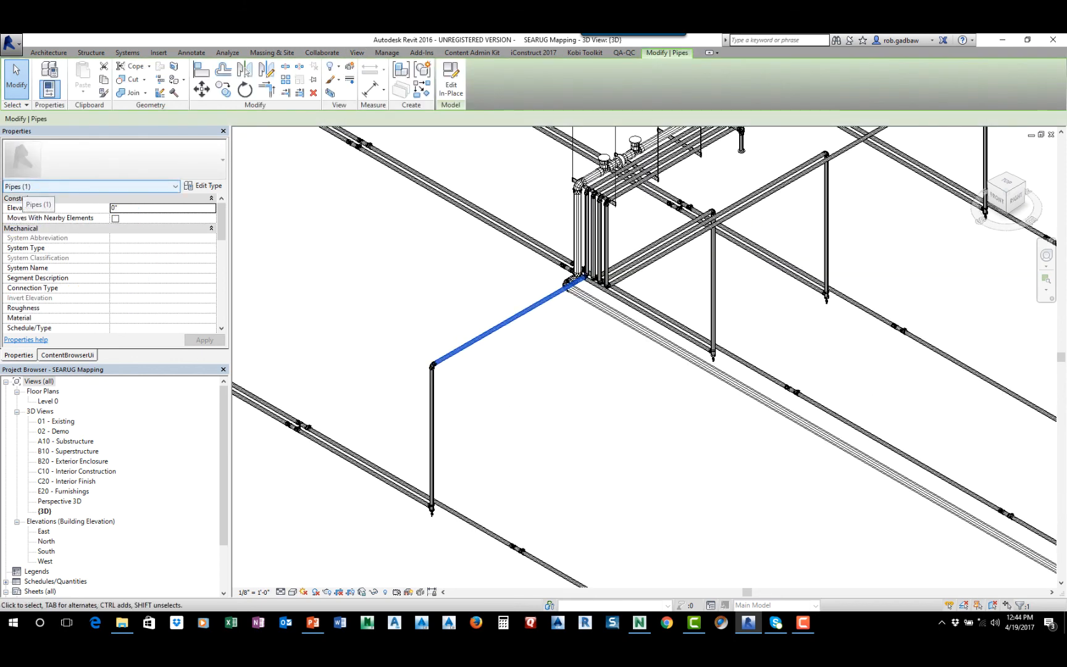
left_click(204, 185)
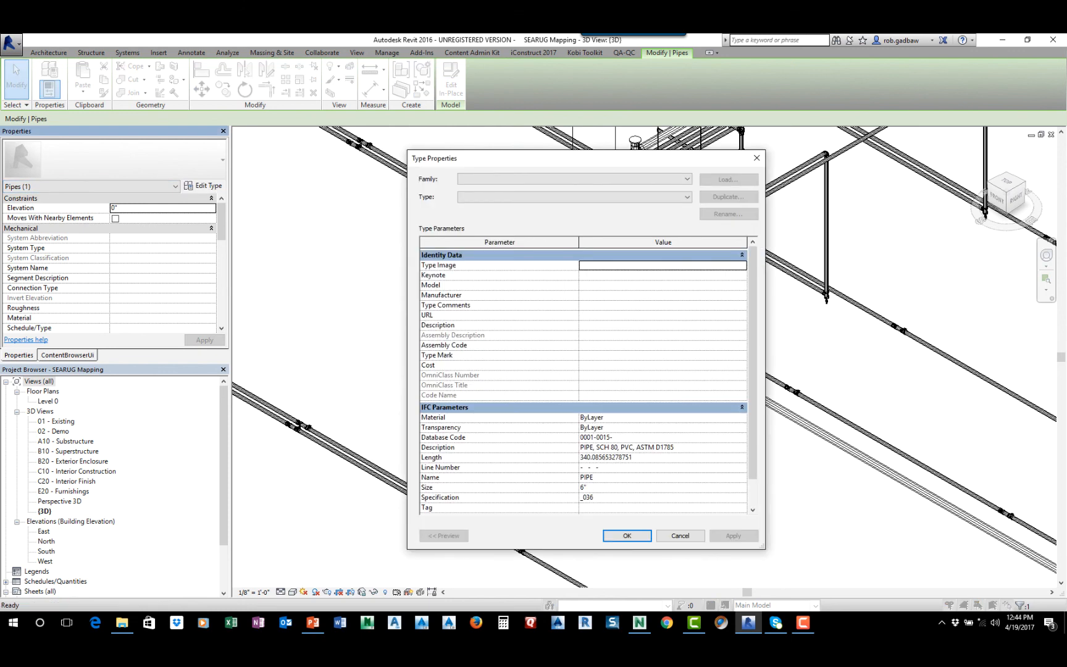
scroll(583, 379, "down", 1)
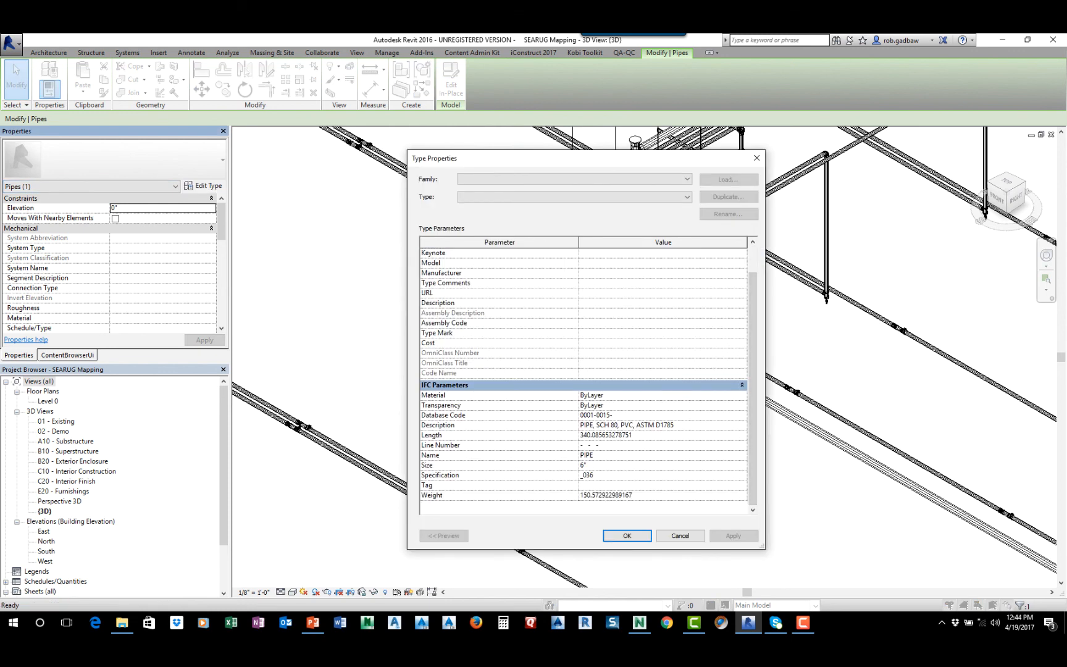
left_click(680, 536)
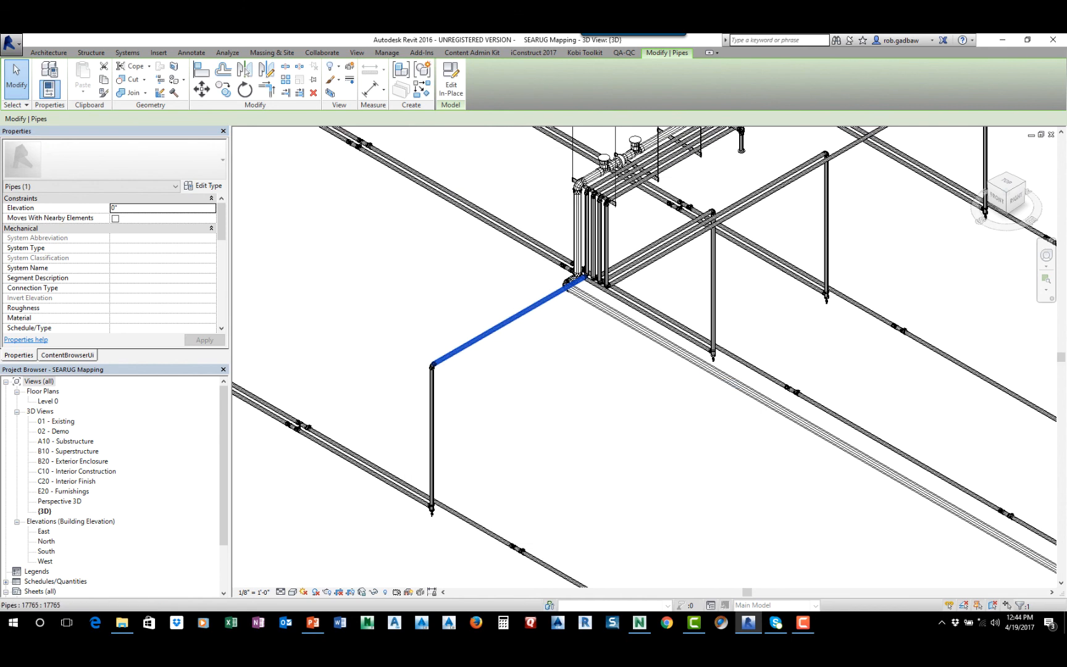
Check the category and type properties of the elbow at the end of the angled pipe run
left_click(423, 350)
left_click(456, 352)
scroll(432, 379, "up", 3)
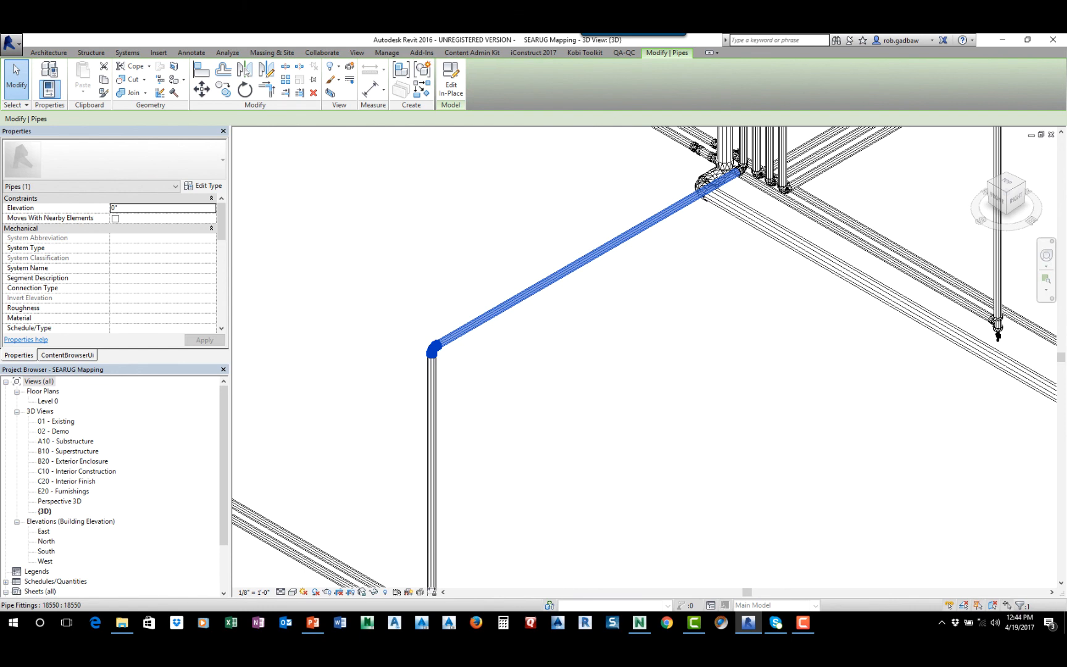
left_click(433, 350)
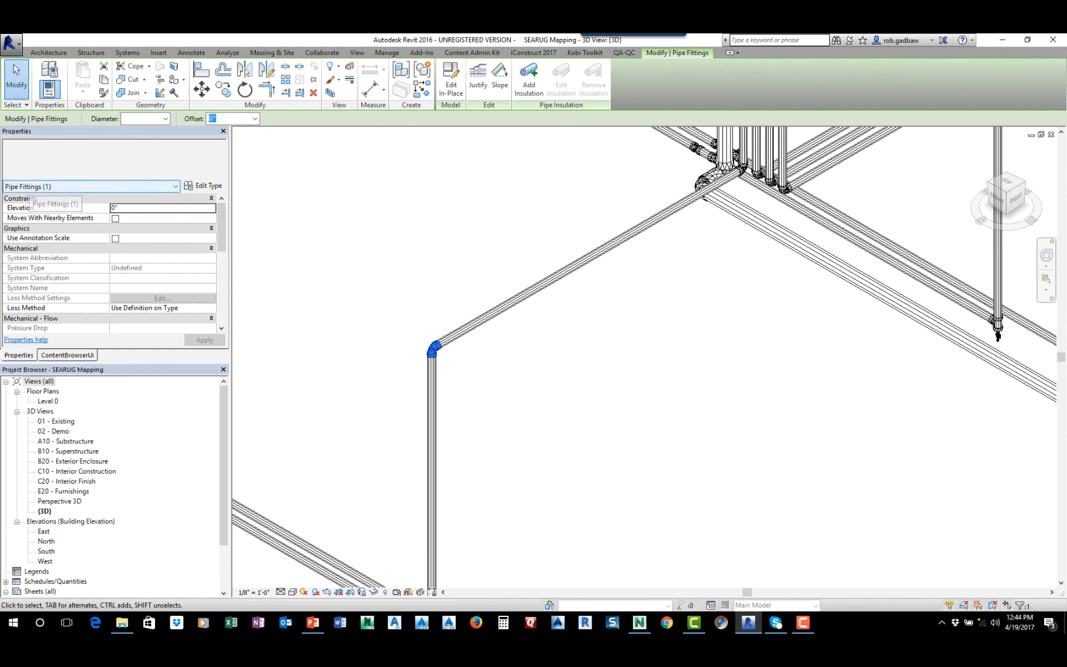
left_click(203, 185)
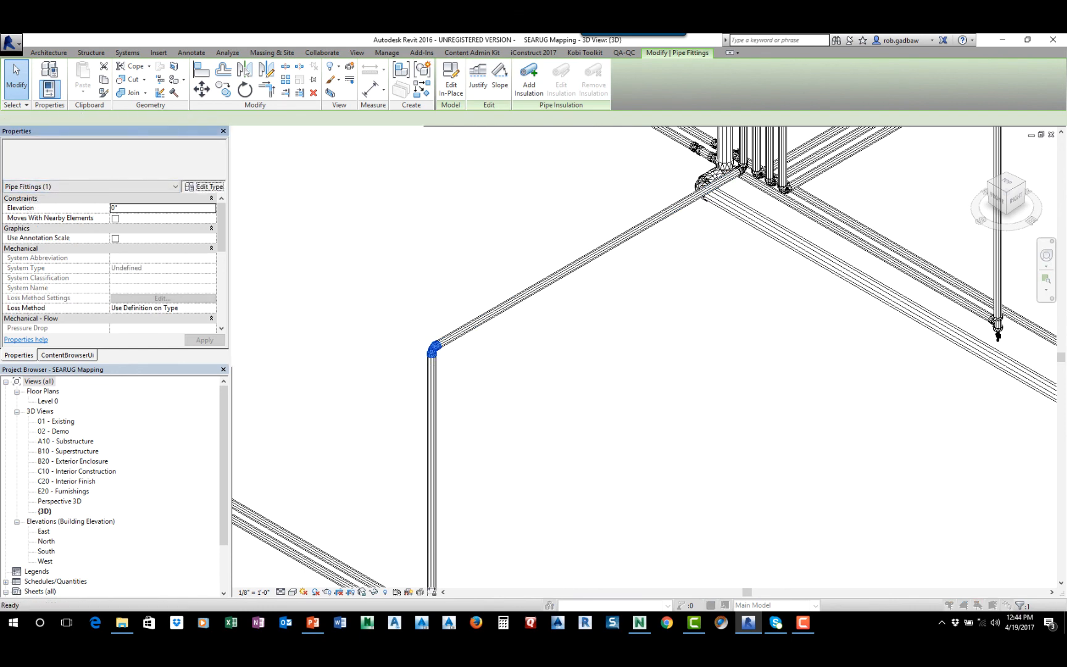
left_click(679, 535)
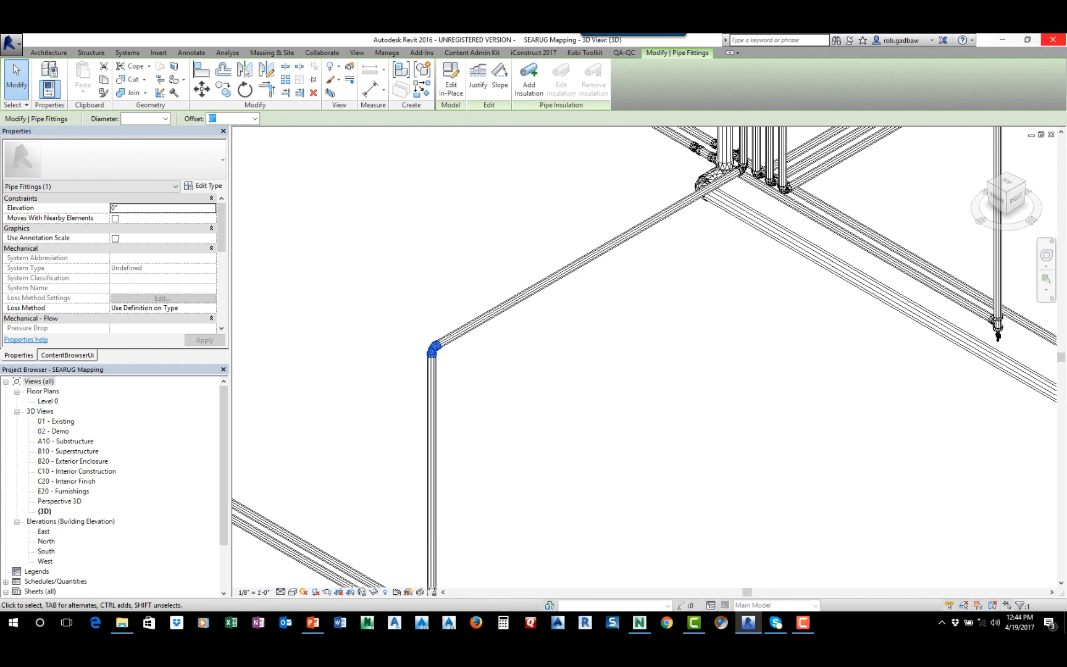
Switch back to Navisworks and review the iConstruct Standard Tools and General Configuration tools
left_click(1001, 40)
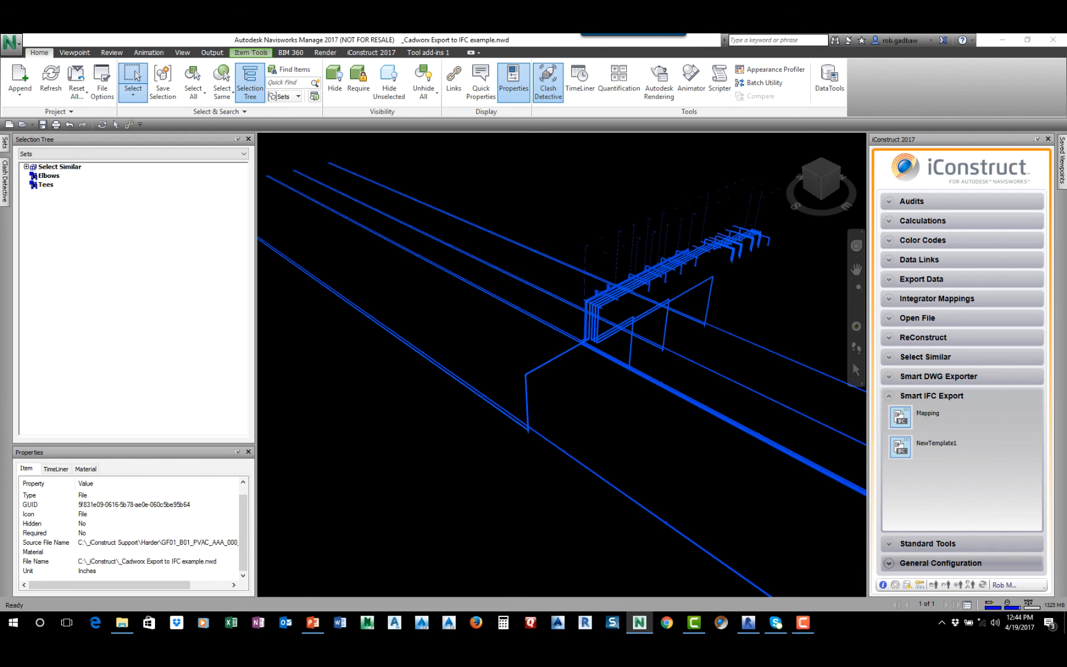
left_click(928, 543)
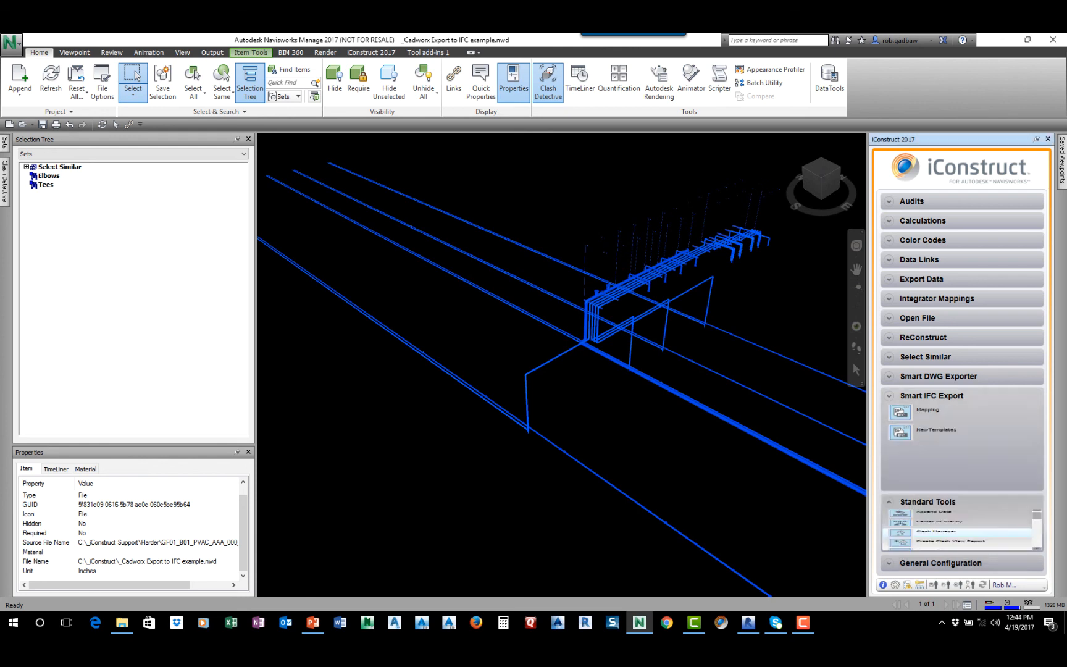
scroll(957, 493, "down", 5)
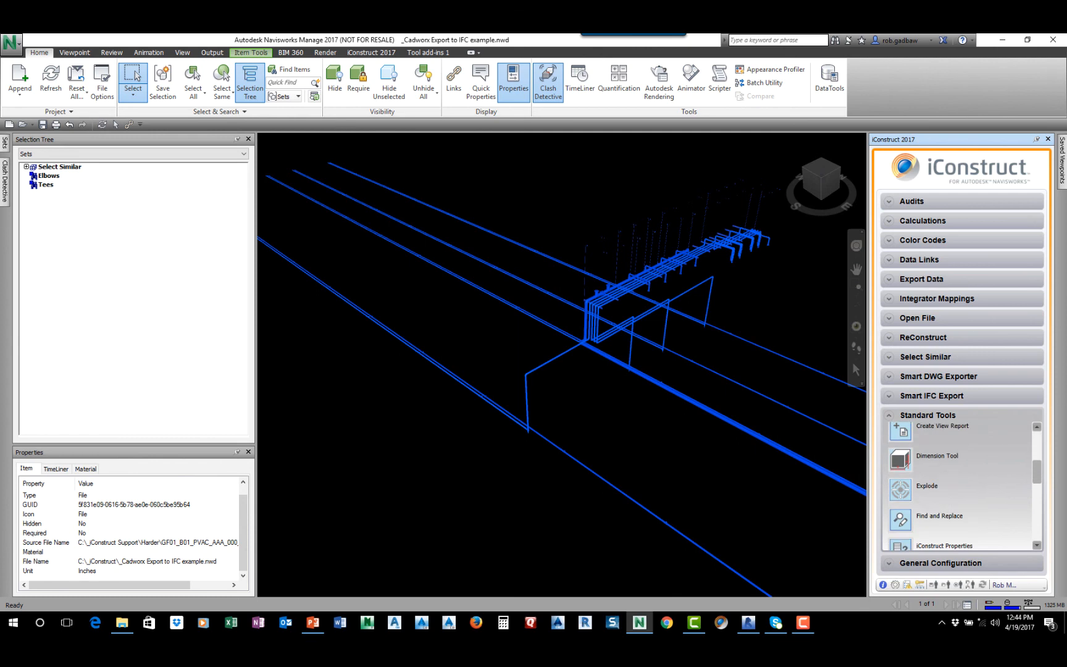
scroll(956, 487, "down", 2)
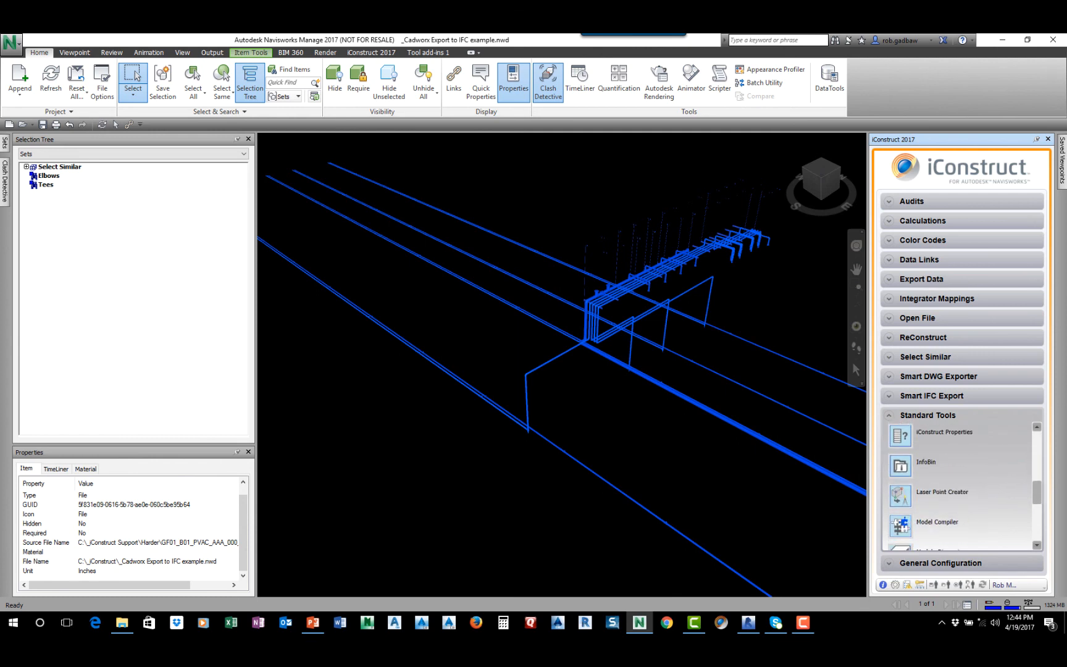
scroll(957, 494, "down", 3)
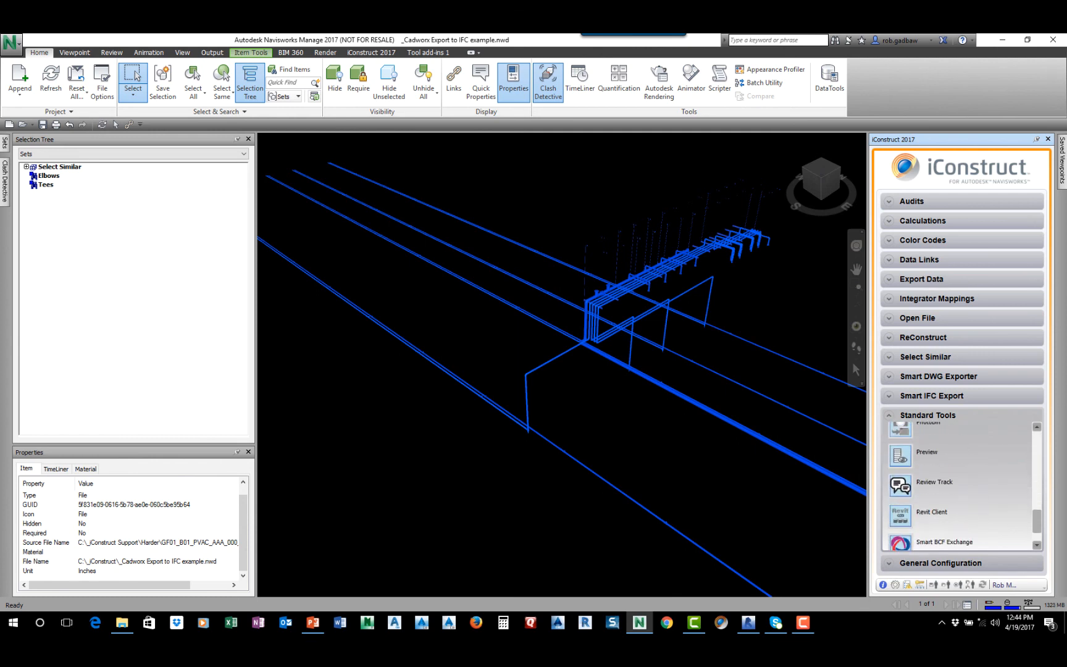
left_click(940, 562)
scroll(956, 500, "down", 5)
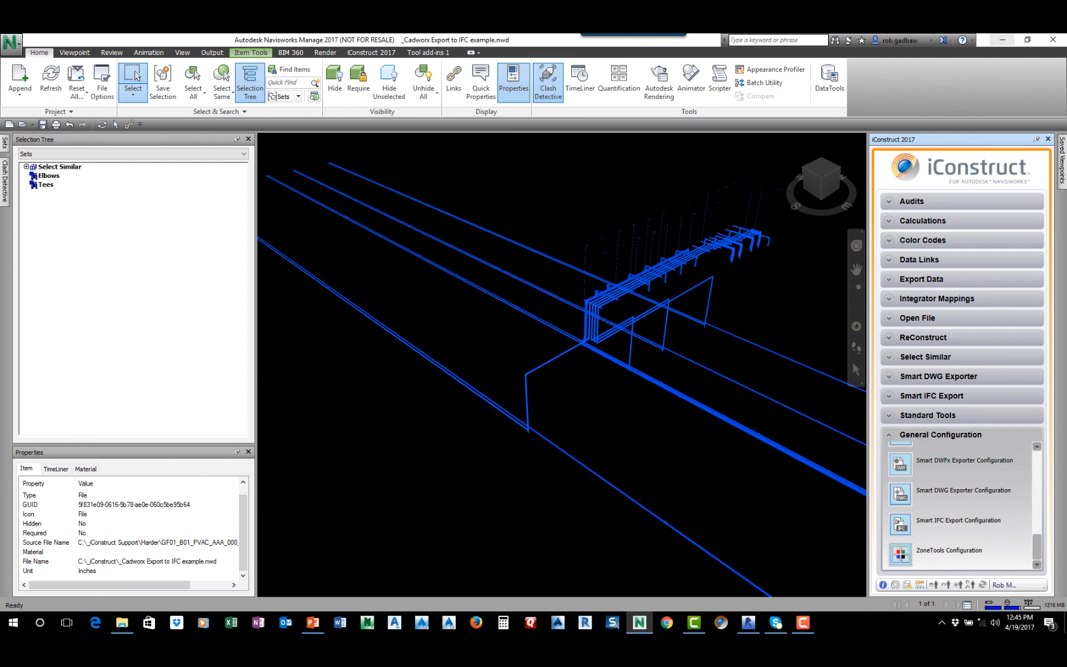
Switch to File Explorer and open the Revit User Group folder inside _iConstruct on the C: drive
left_click(1002, 40)
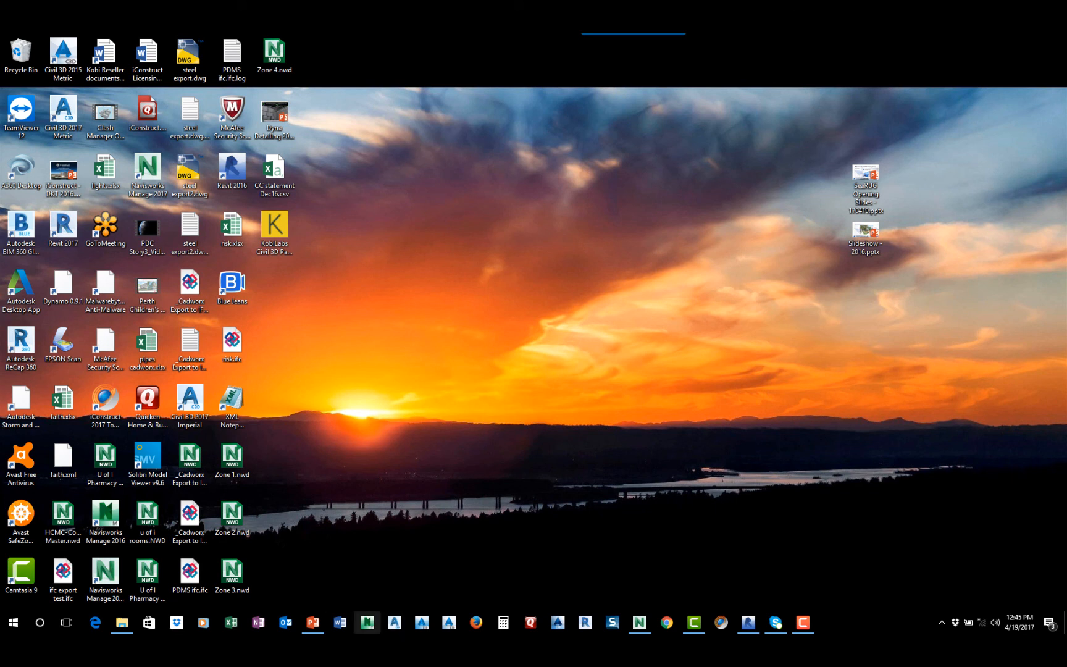
left_click(122, 622)
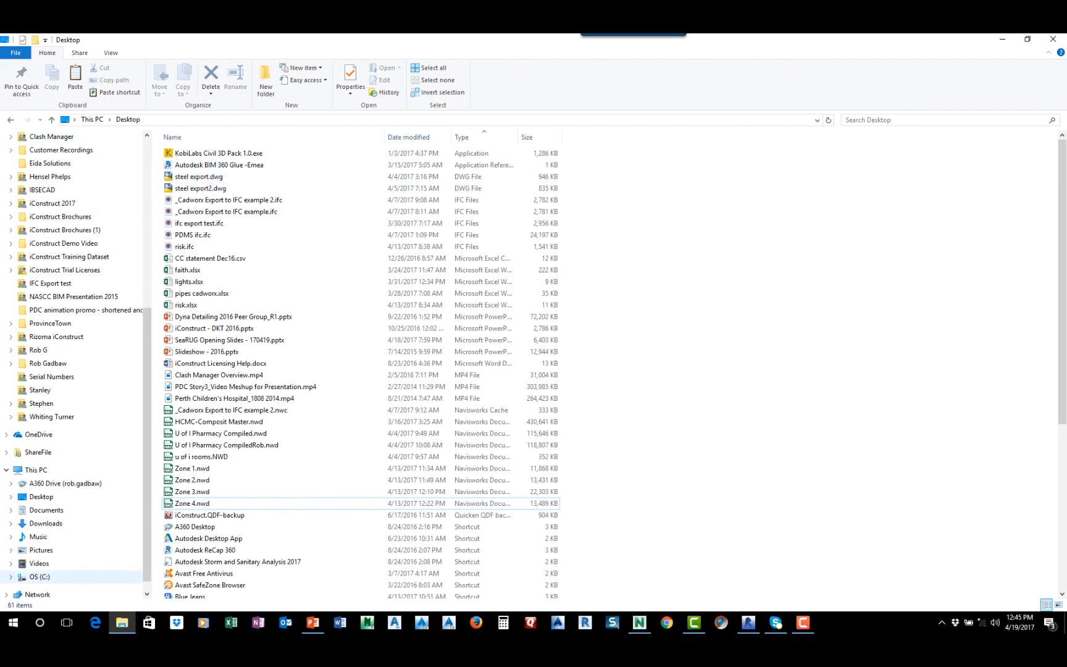
left_click(39, 576)
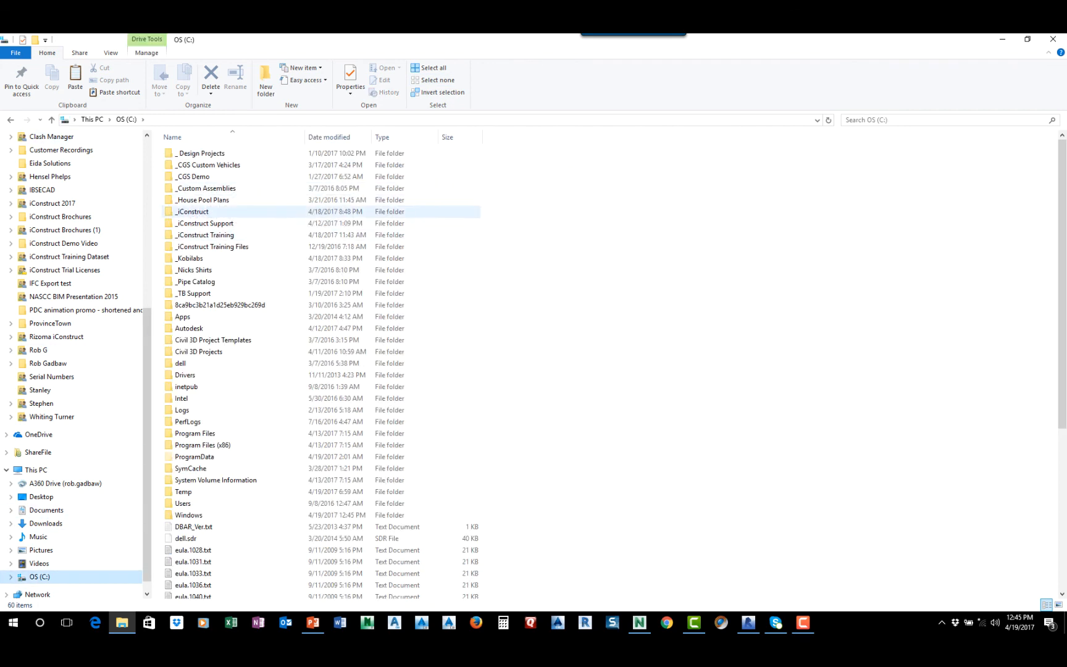
double_click(193, 211)
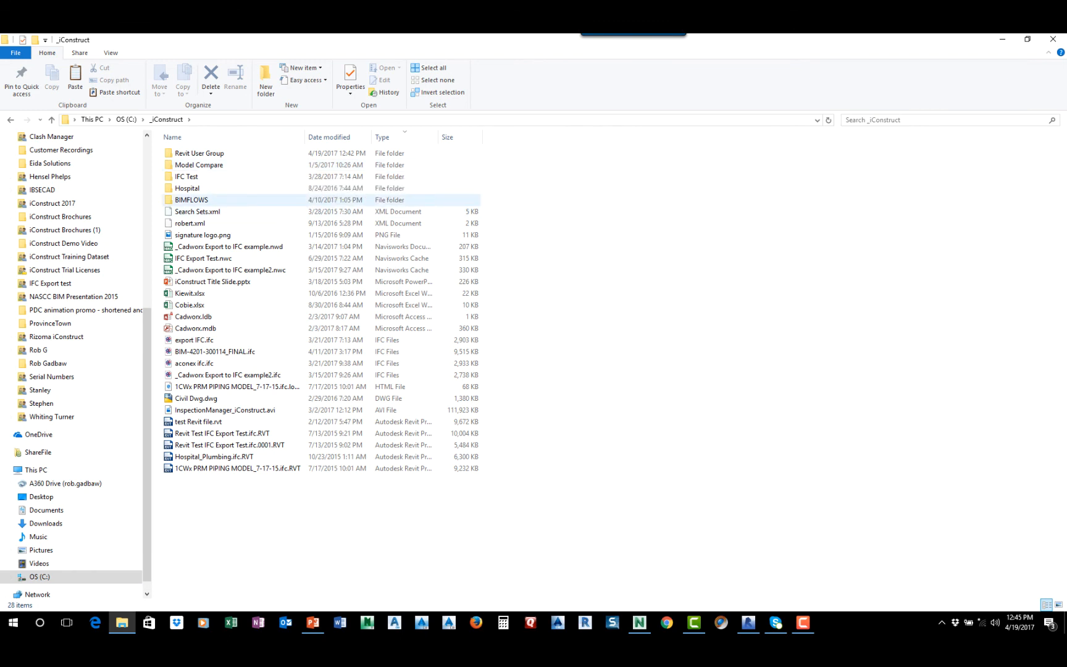
left_click(204, 154)
double_click(204, 153)
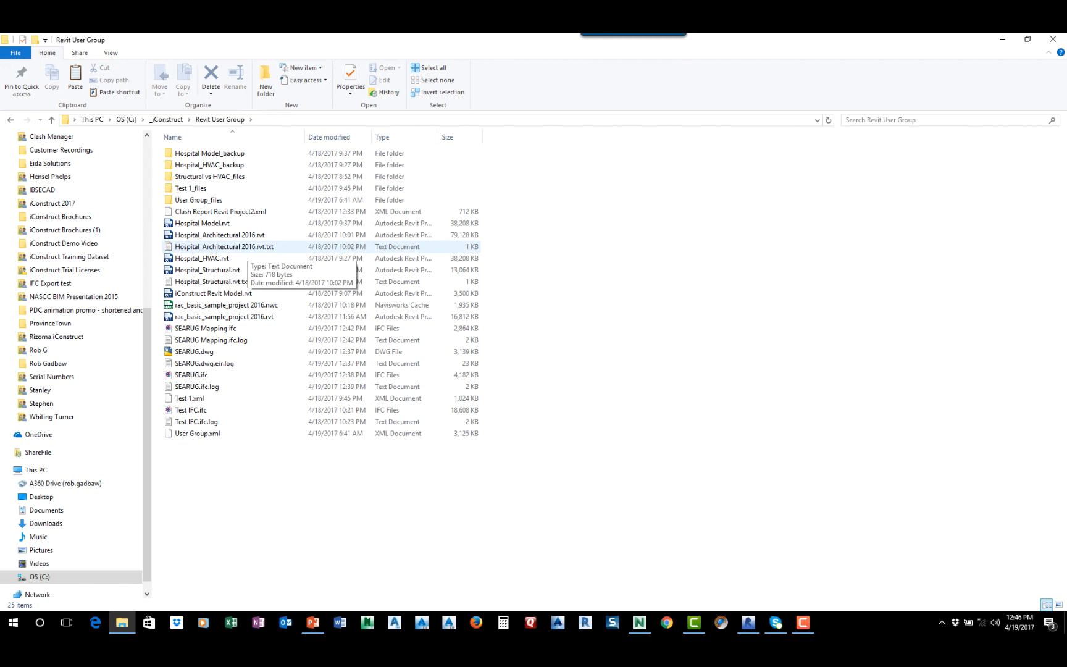
Review the shared parameters in Hospital_Architectural 2016.rvt.txt, then close the file and minimize the folder window
double_click(247, 246)
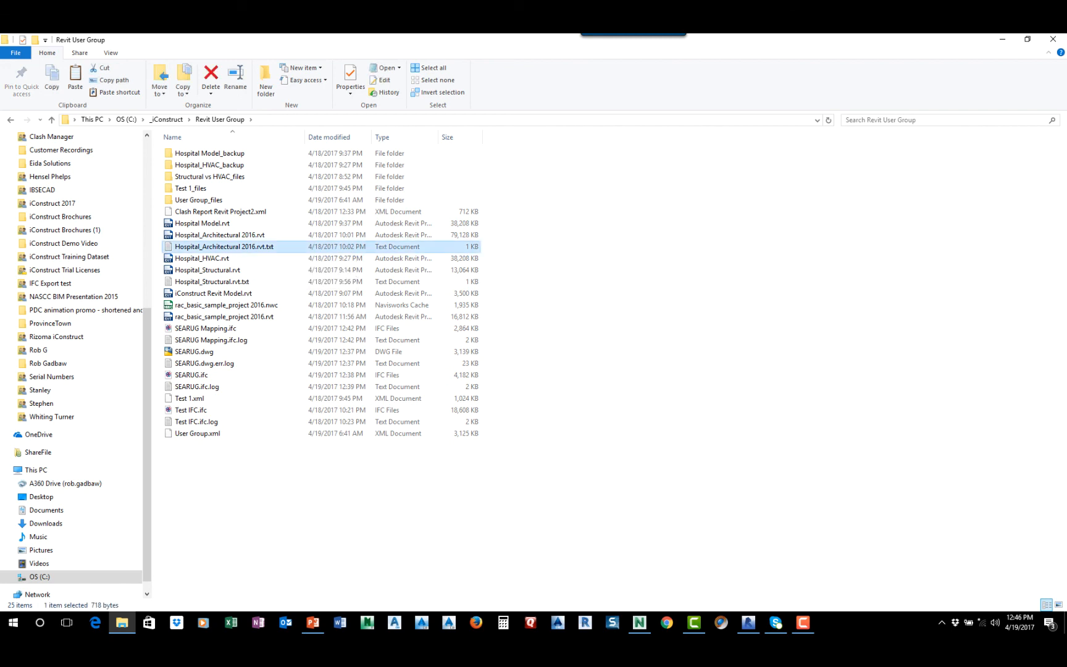
left_click_drag(518, 309, 543, 105)
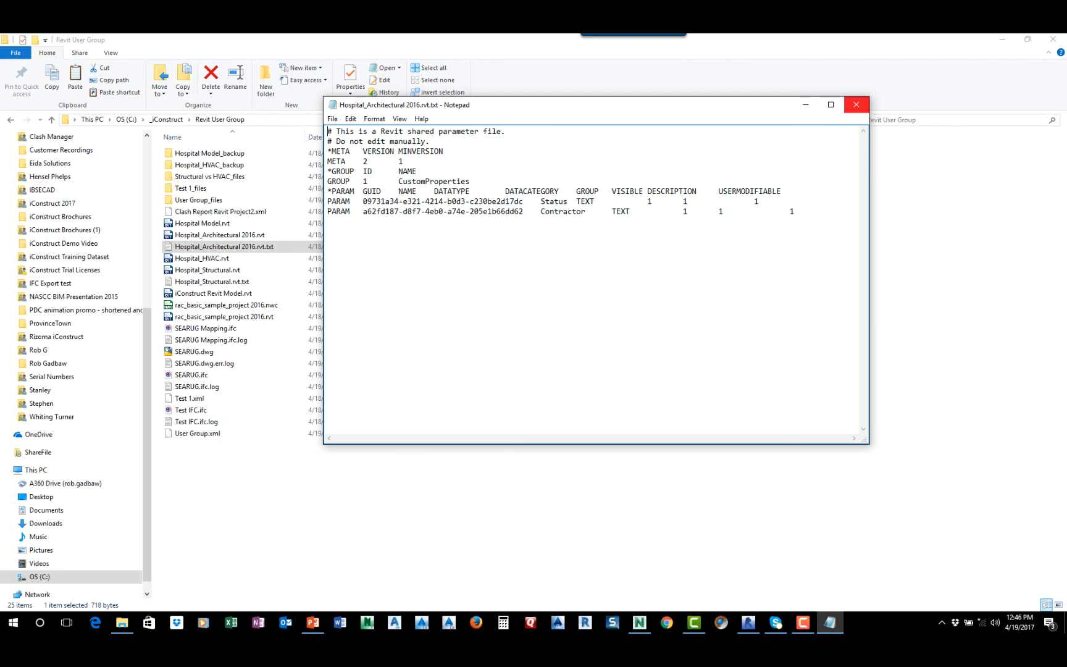
left_click(857, 105)
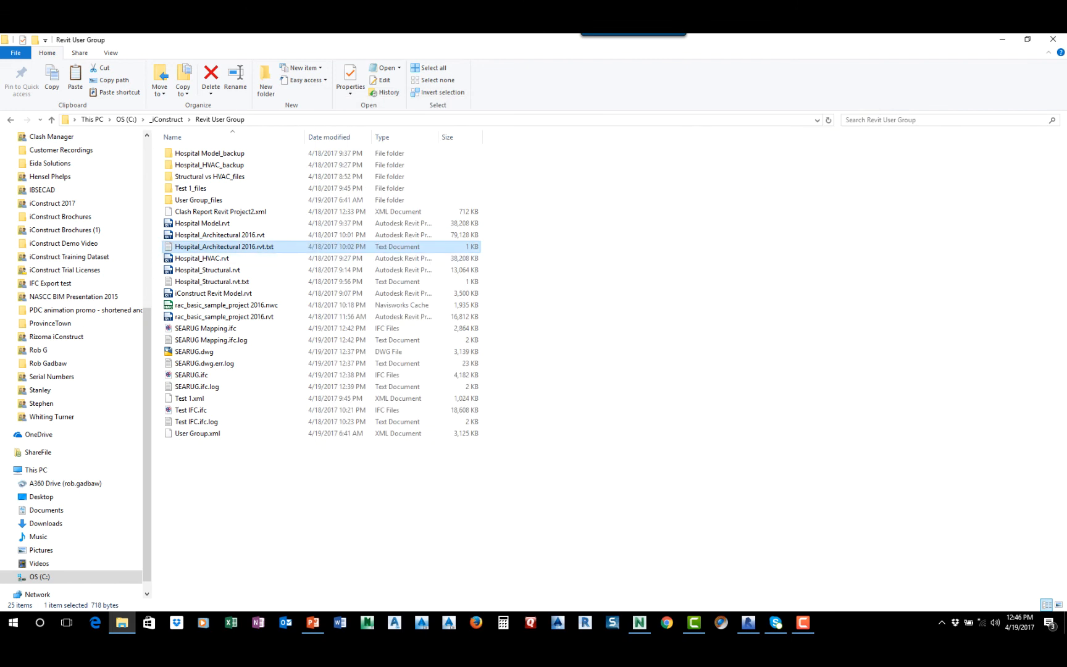
key("F2")
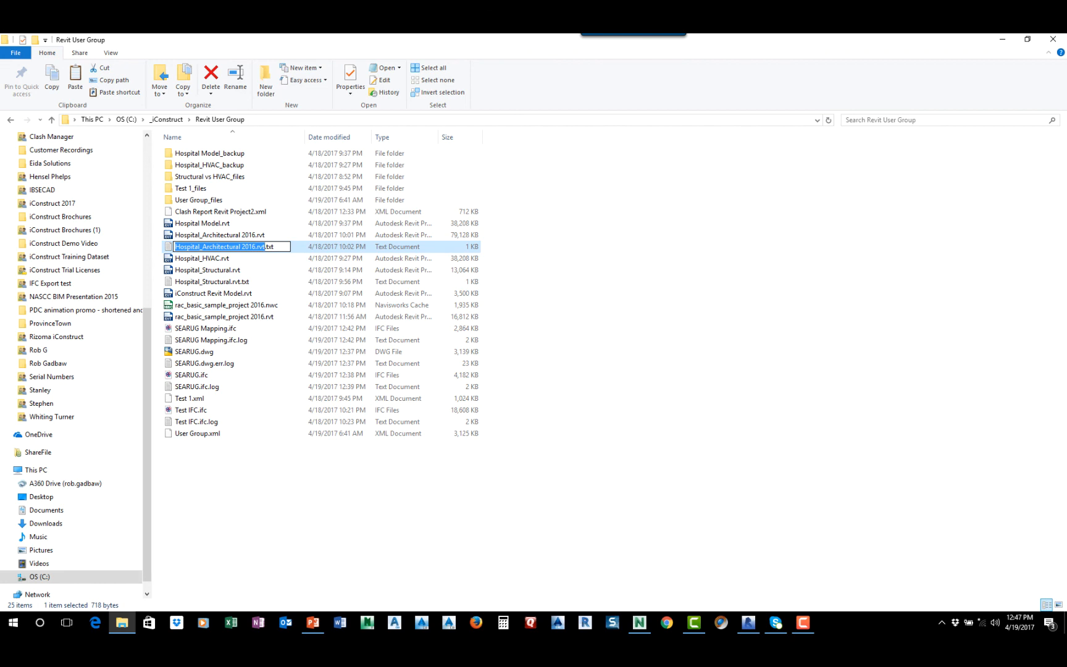
left_click(1002, 38)
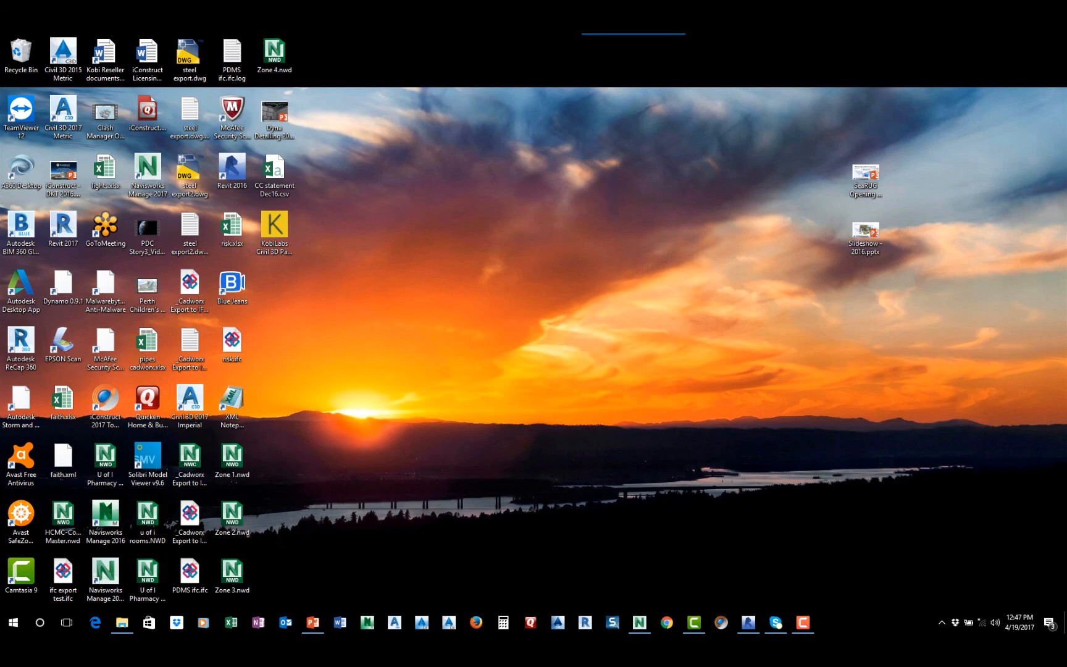